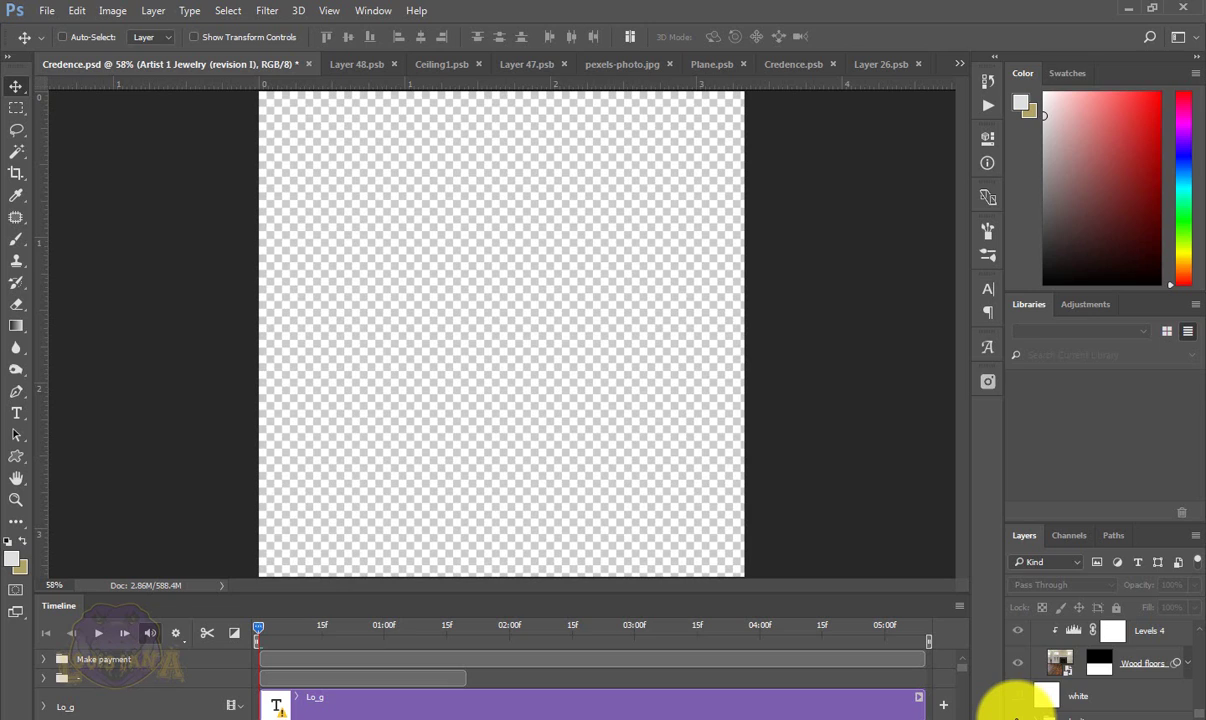
# - Preview the money stack layer in the "don't use" group by showing it alone and hiding it again
pyautogui.click(1018, 695)
pyautogui.scroll(-2, 1070, 705)
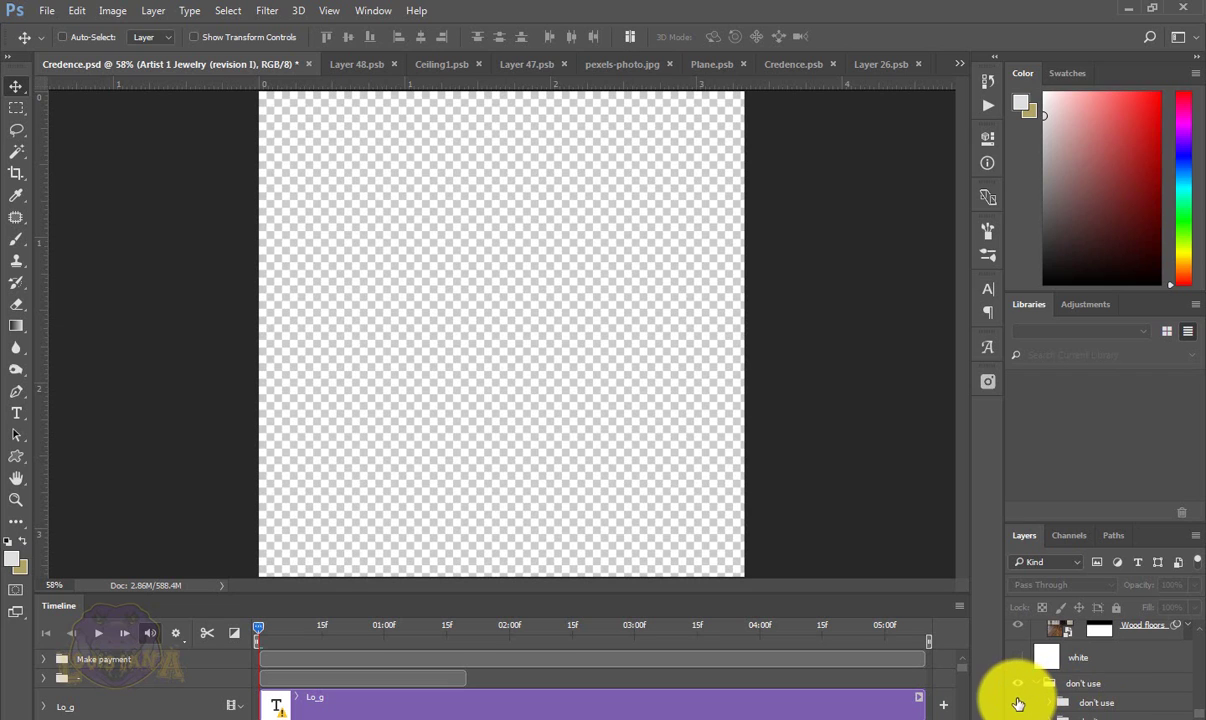
pyautogui.scroll(-2, 1017, 695)
pyautogui.click(1018, 654)
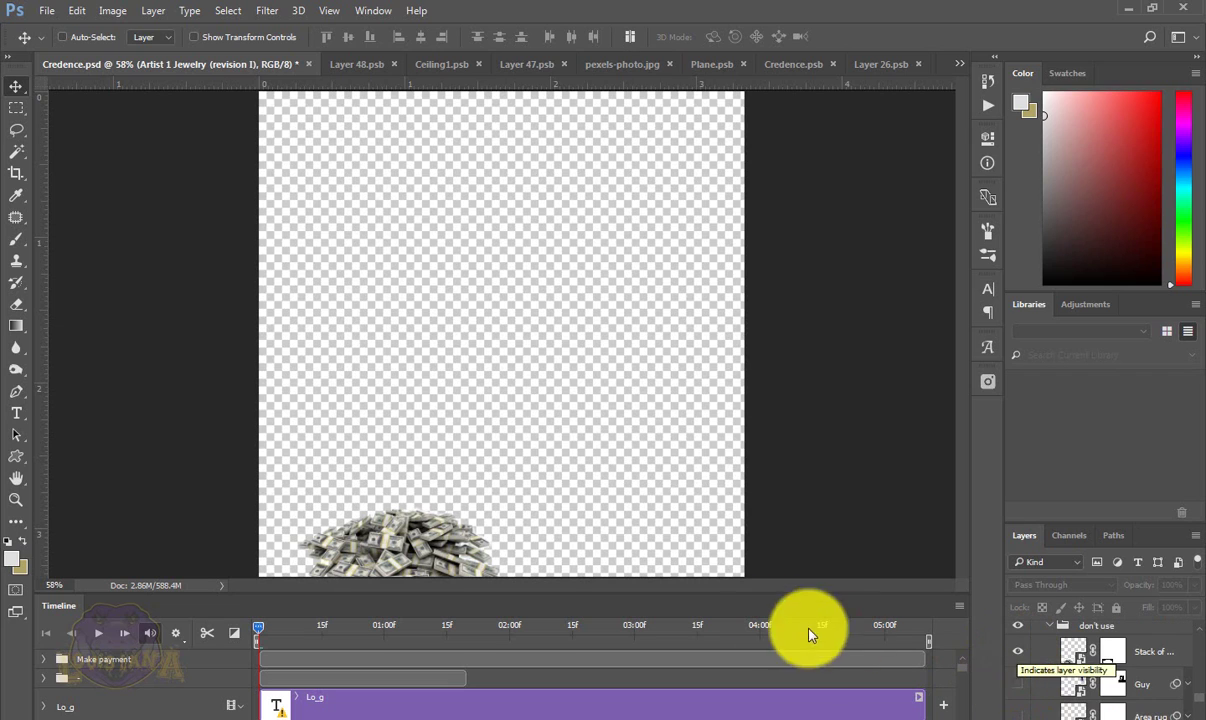
pyautogui.click(1018, 651)
# - Preview the Guy and Area rug layers one at a time, hiding each after viewing
pyautogui.click(1018, 684)
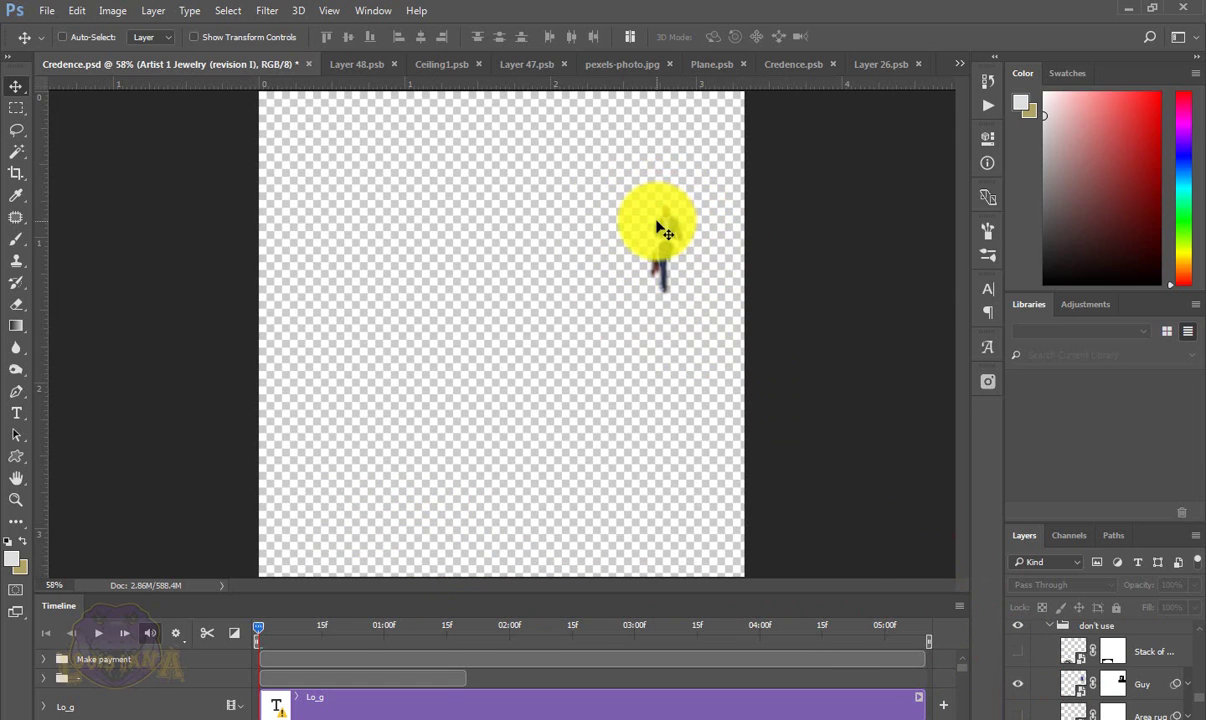
pyautogui.click(1018, 684)
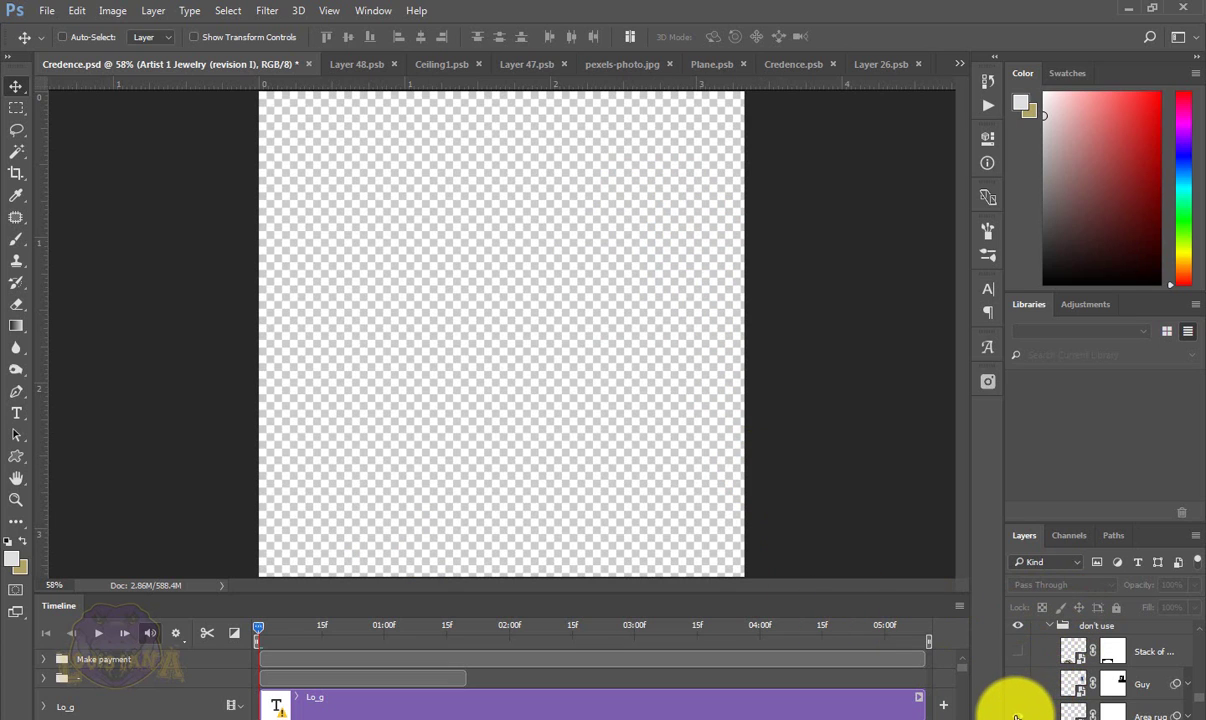
pyautogui.click(1018, 714)
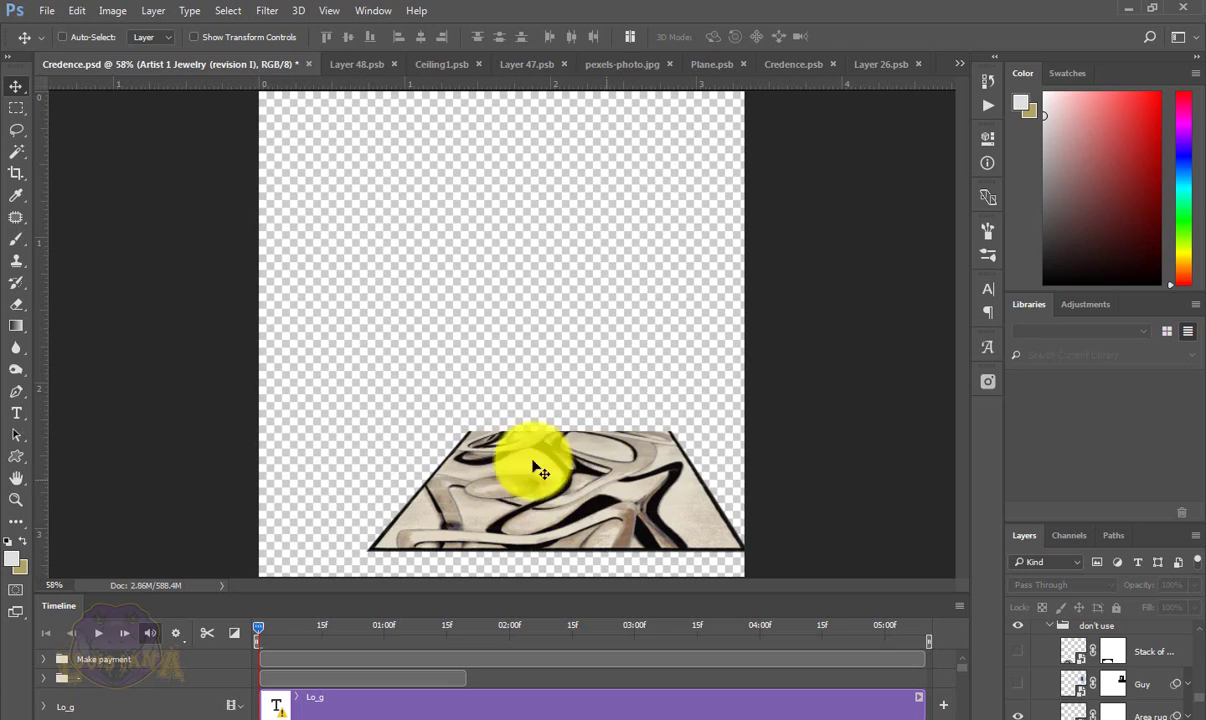
pyautogui.click(1017, 714)
# - Preview Layer 29 and Layer 21 one at a time, hiding each after viewing
pyautogui.scroll(-1, 1041, 695)
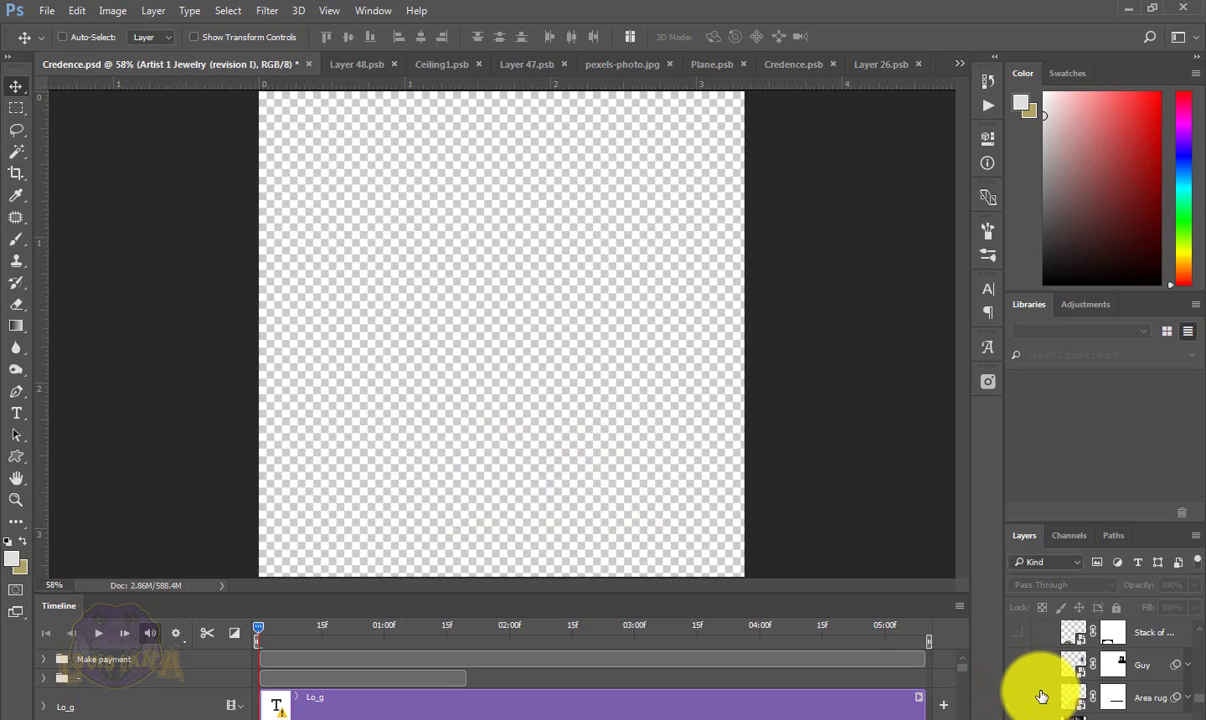
pyautogui.scroll(-1, 1012, 703)
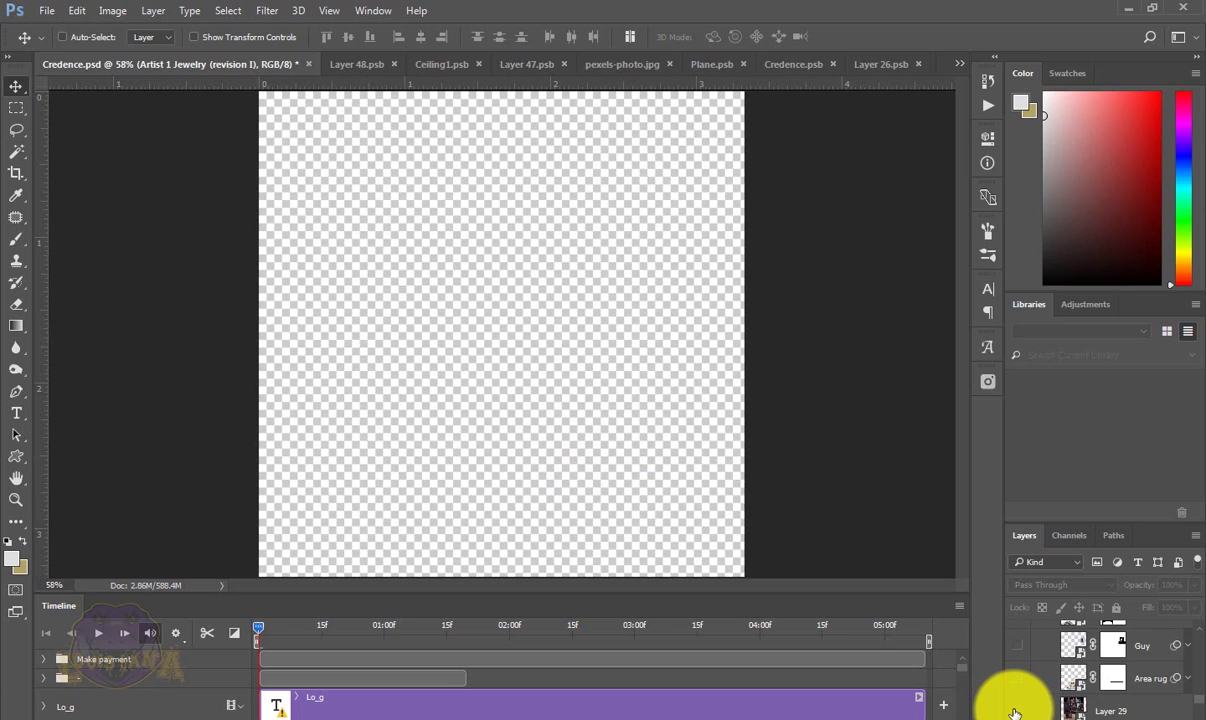
pyautogui.click(1017, 711)
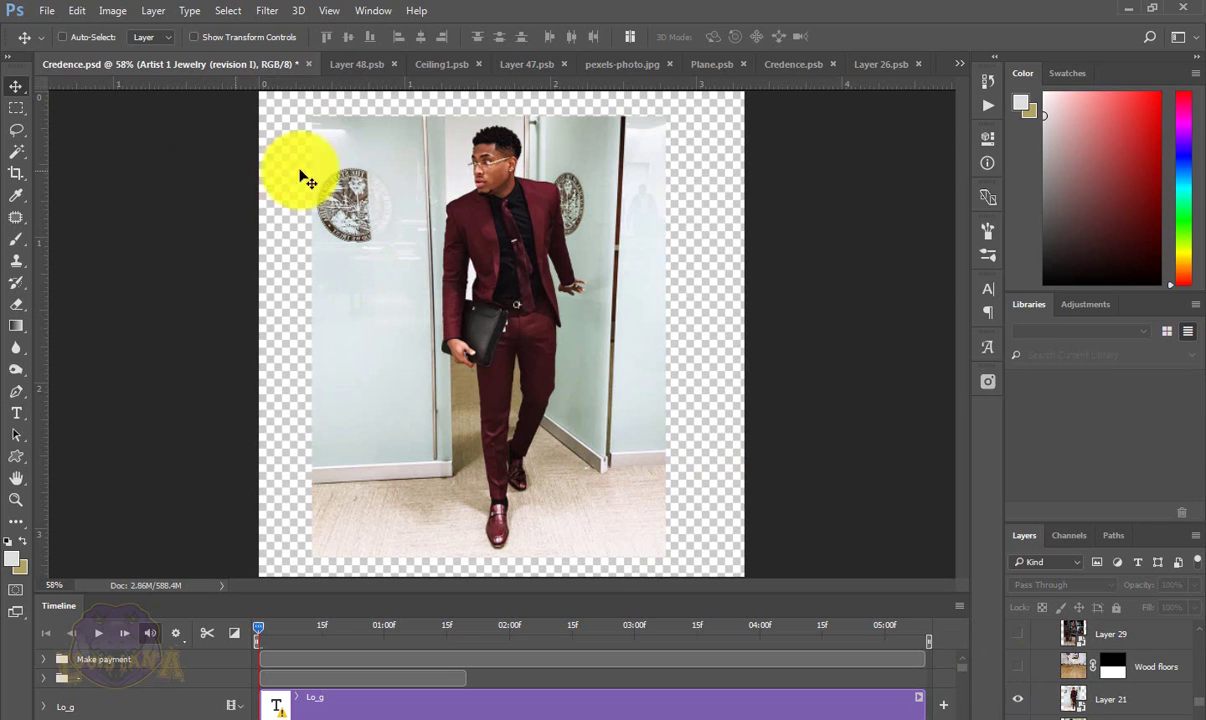
pyautogui.click(1018, 699)
# - Preview the suit photos on Layer 28, Layer 27 and Layer 24 in turn, hiding each after viewing
pyautogui.scroll(-2, 1018, 690)
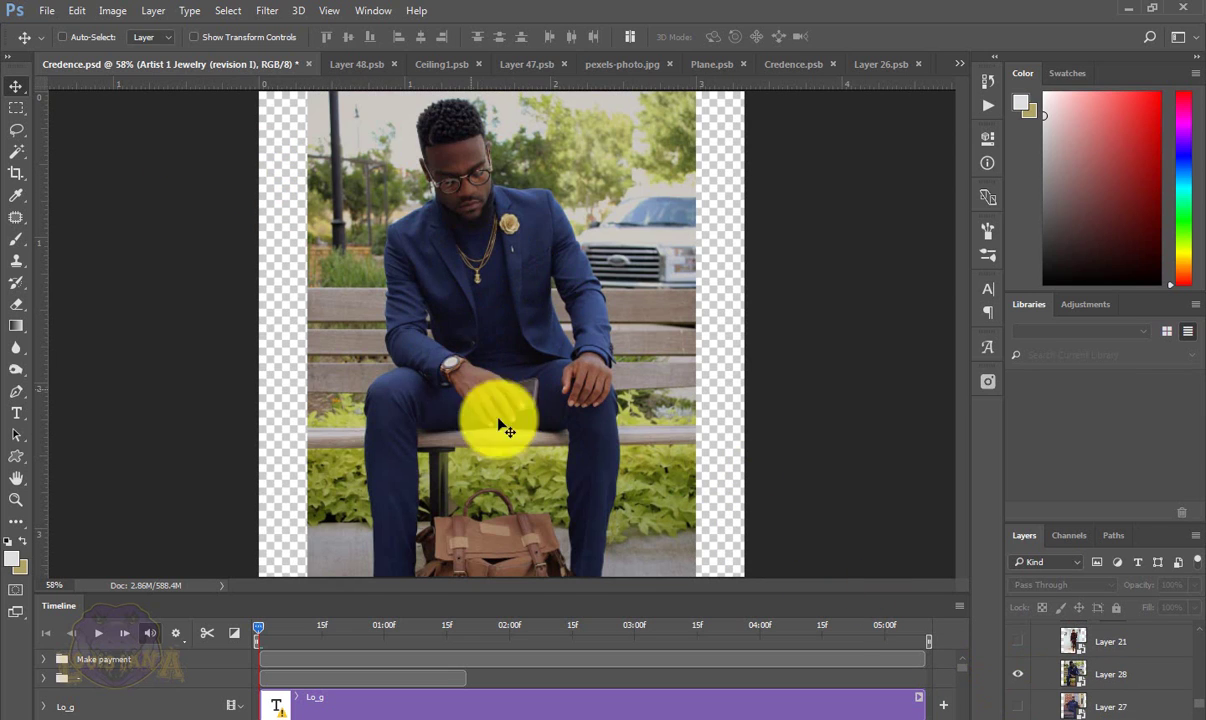
pyautogui.click(1018, 673)
pyautogui.scroll(-2, 1035, 665)
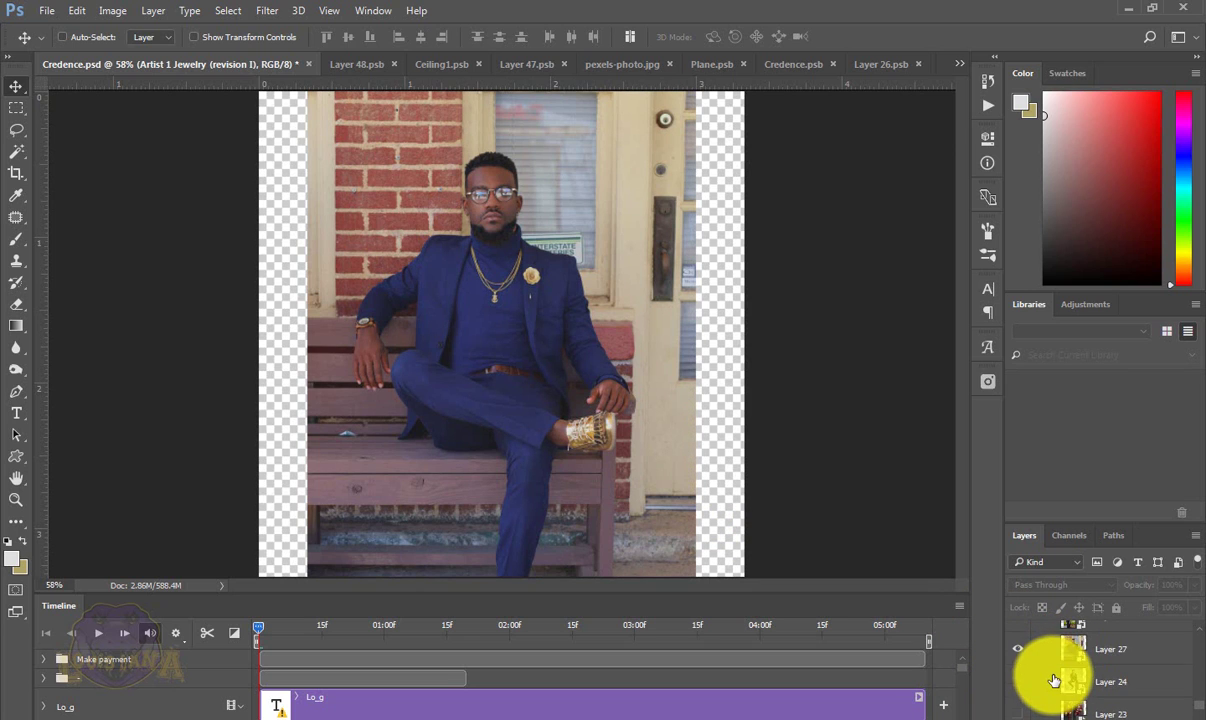
pyautogui.click(1016, 648)
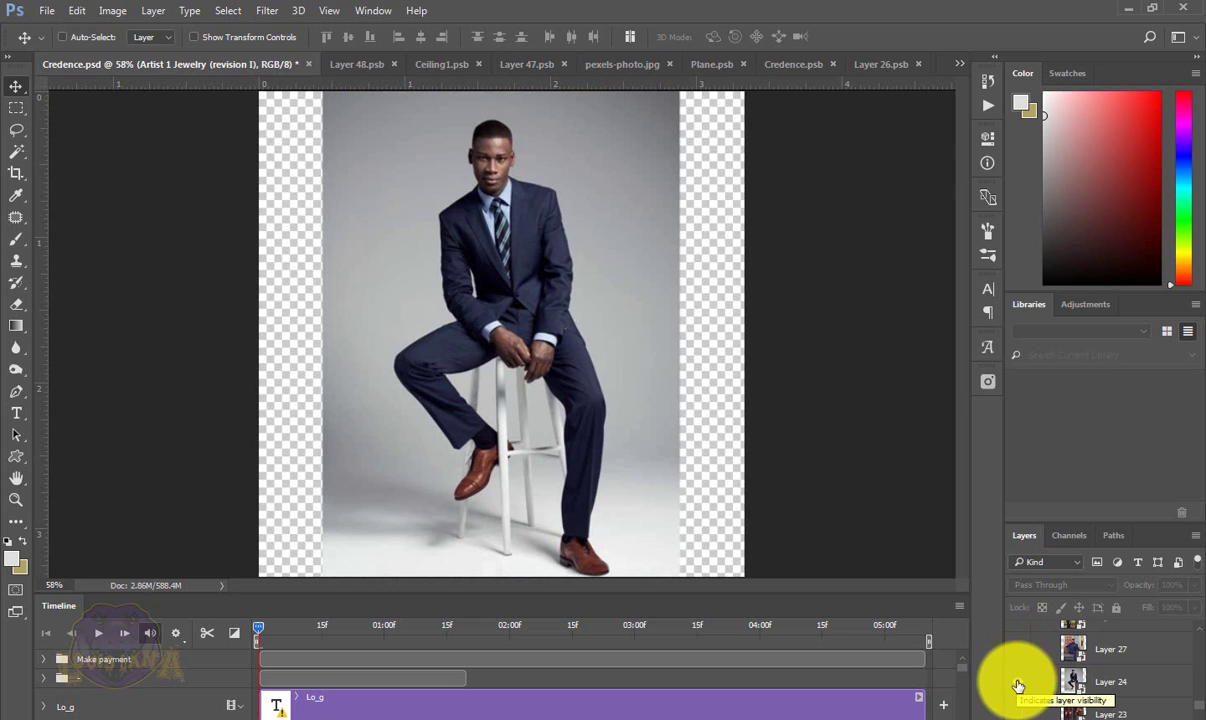
pyautogui.click(1018, 682)
pyautogui.scroll(-2, 1035, 680)
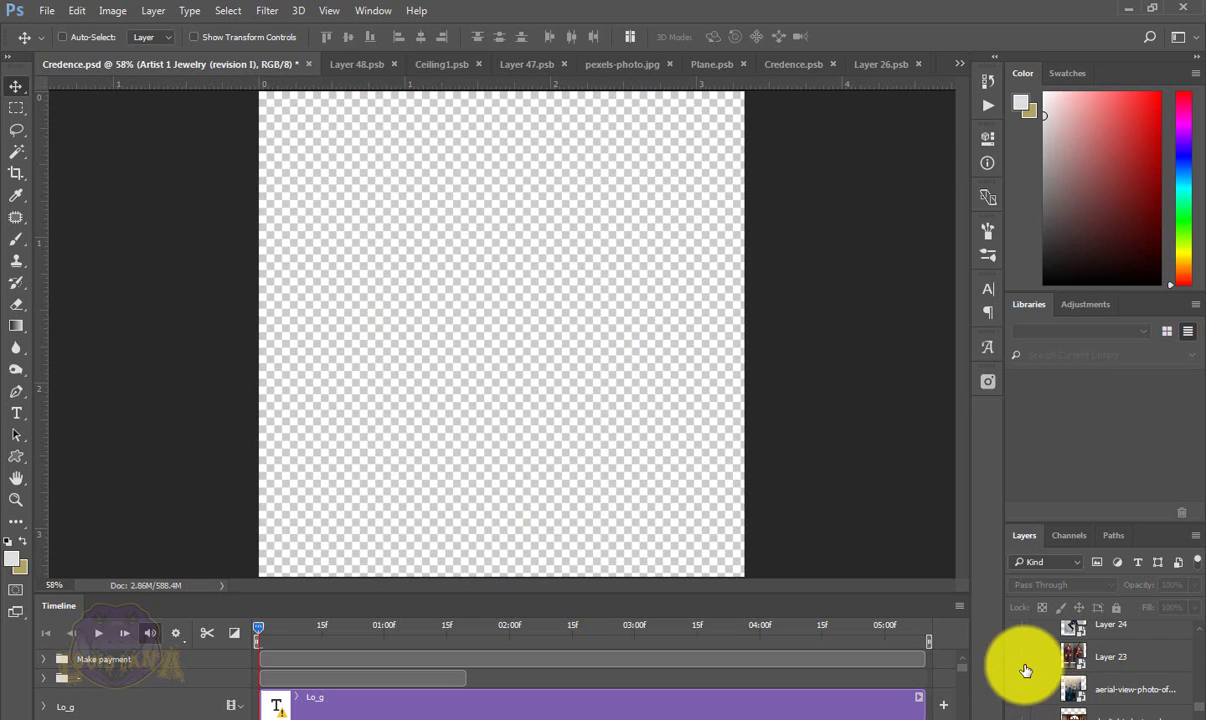
# - Preview Layer 23, the aerial-view city photo and the daylight-design-door photo in turn, hiding each after viewing
pyautogui.click(1016, 659)
pyautogui.click(1016, 659)
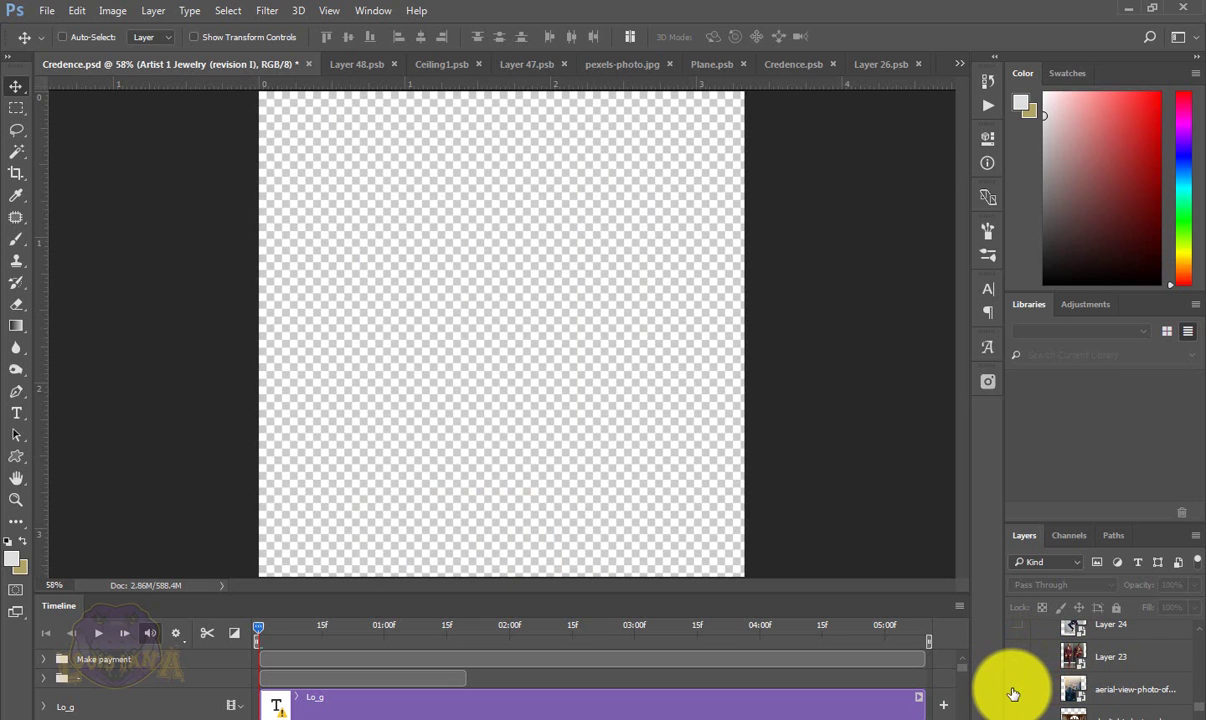
pyautogui.click(1017, 689)
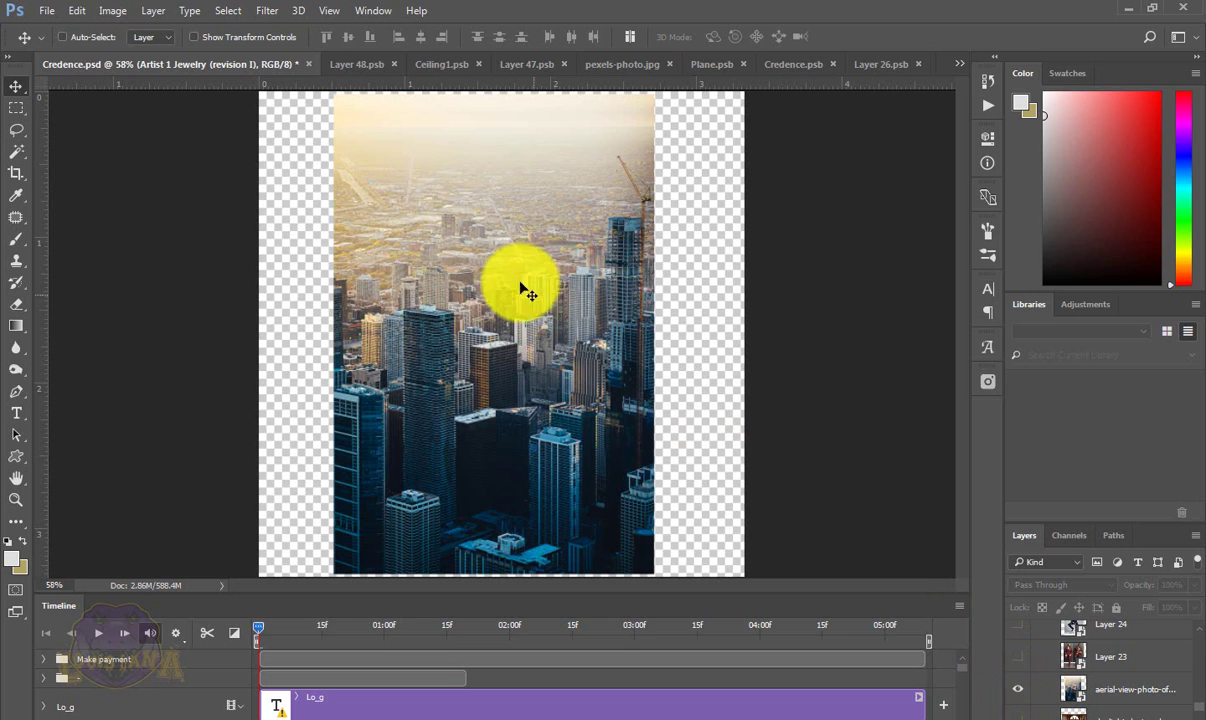
pyautogui.scroll(-1, 1068, 665)
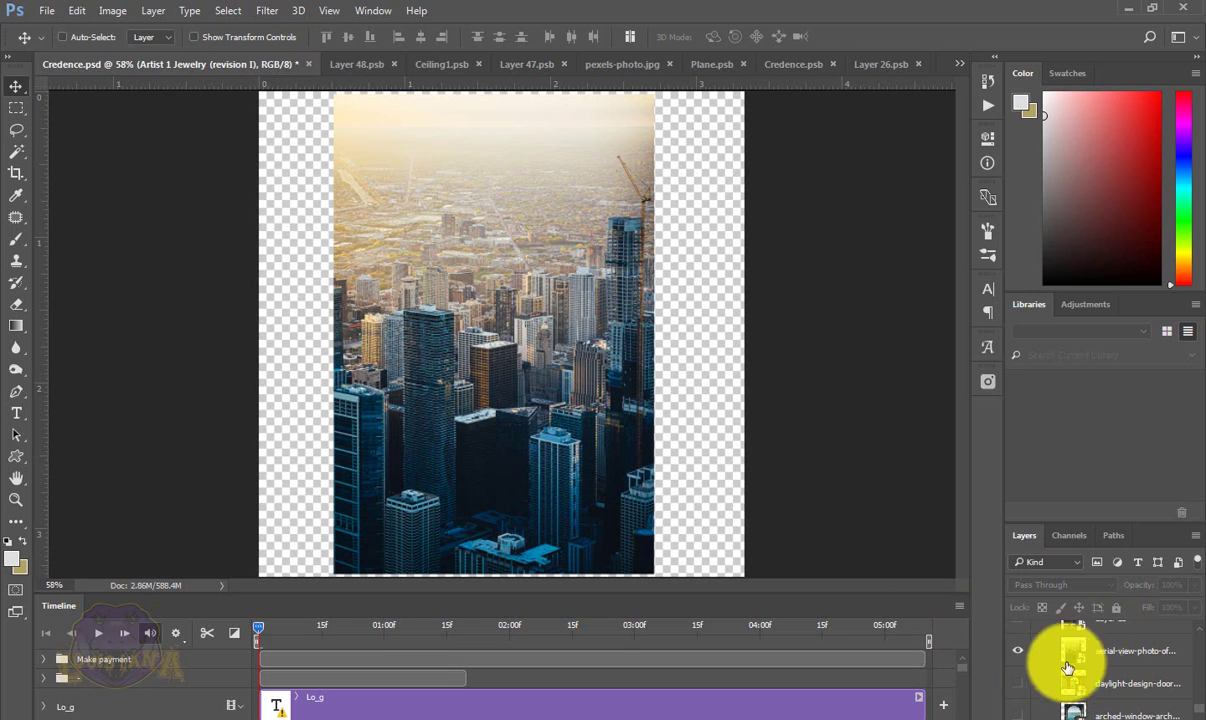
pyautogui.moveTo(1020, 655); pyautogui.dragTo(1018, 686)
pyautogui.scroll(-1, 1028, 659)
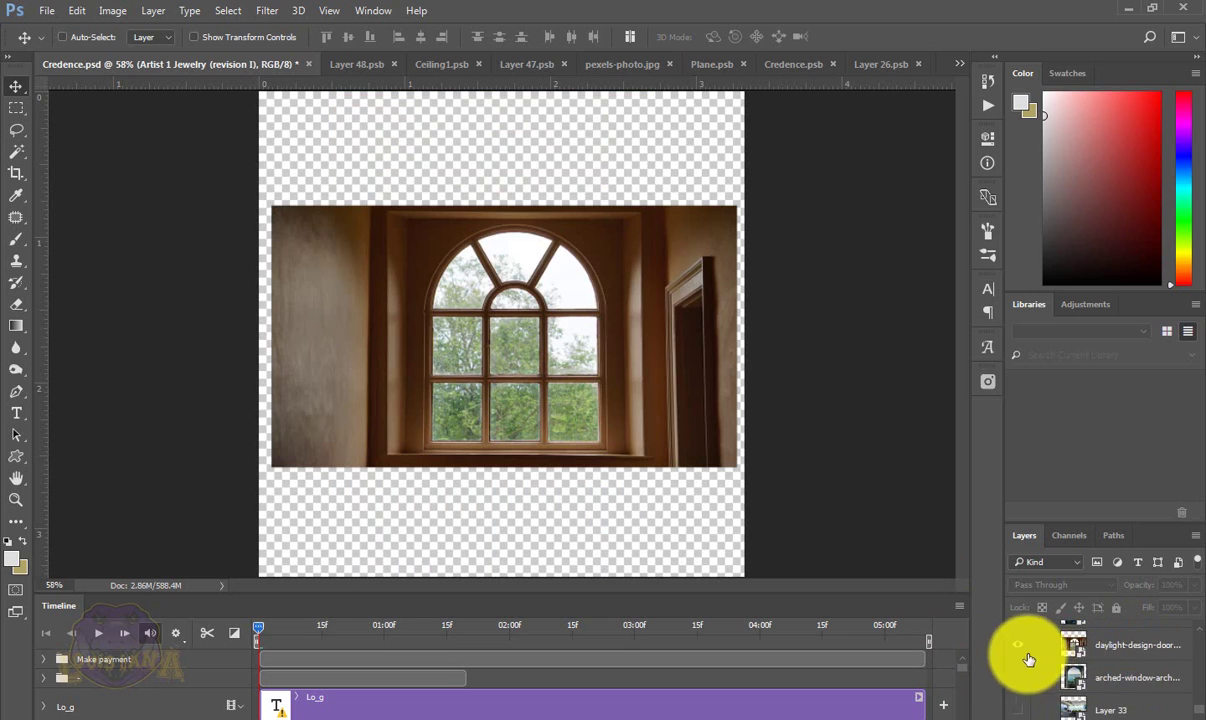
pyautogui.click(1019, 648)
# - Preview the arched-window photo and the office interior on Layer 33 one after the other, hiding each again
pyautogui.click(1017, 679)
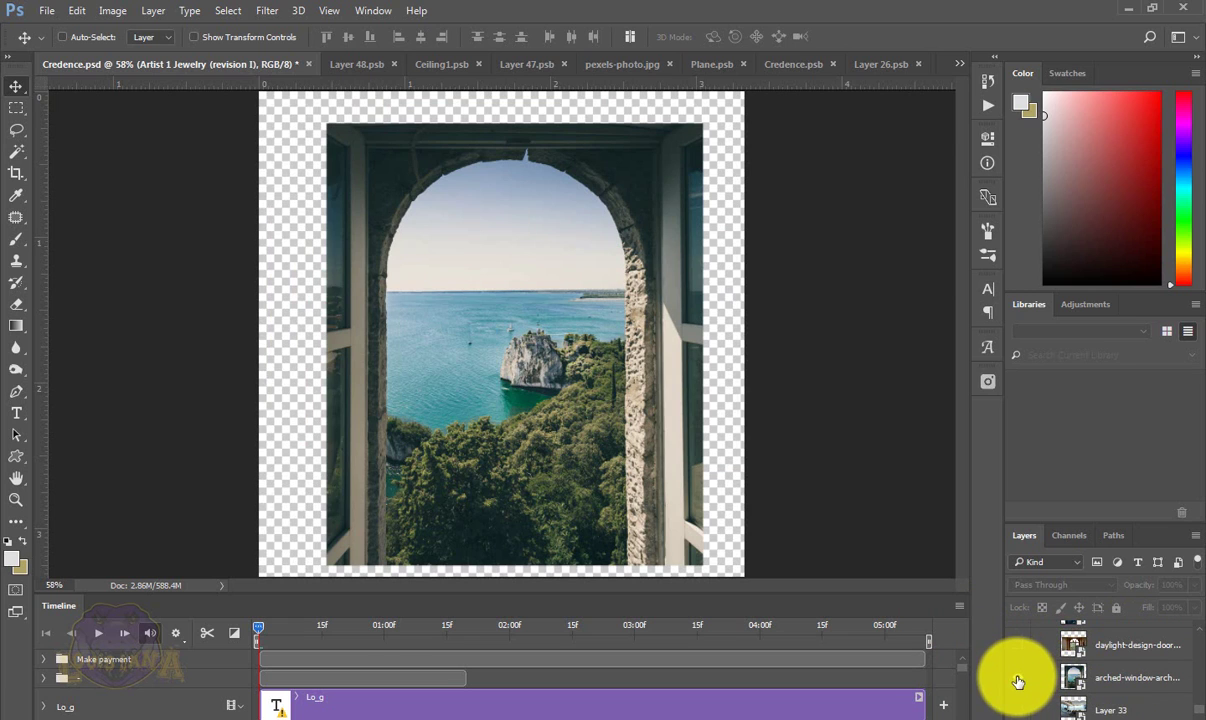
pyautogui.scroll(-1, 1062, 667)
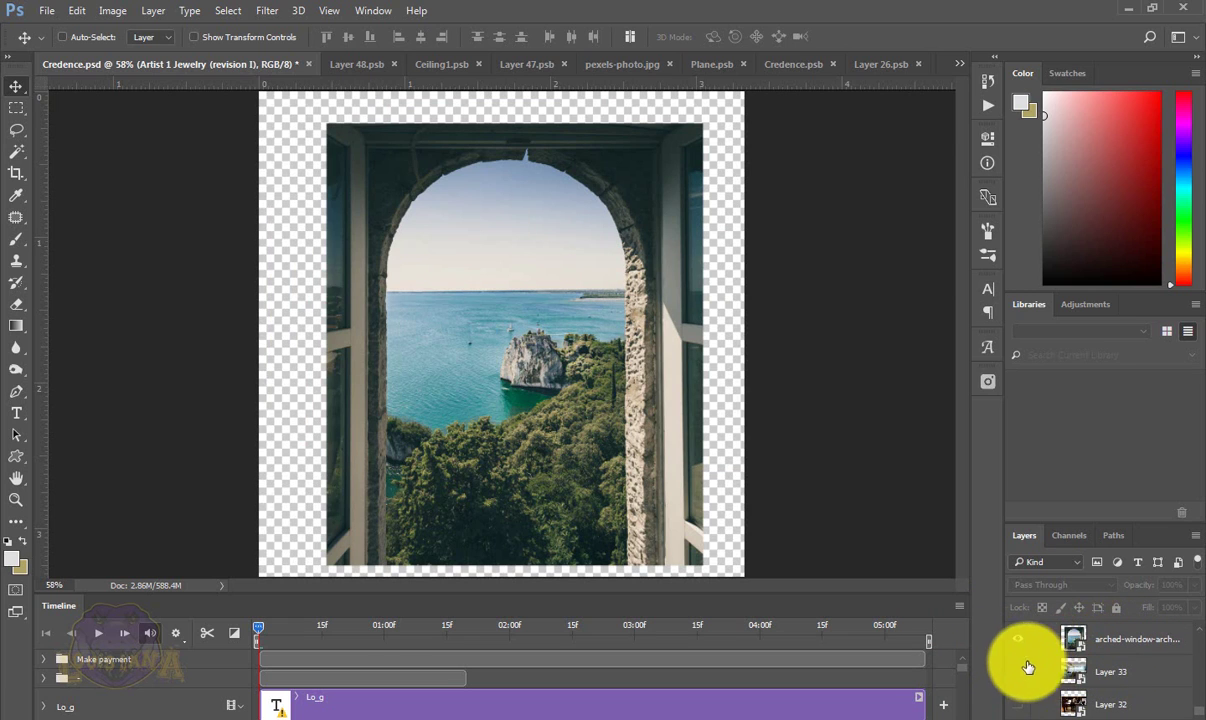
pyautogui.moveTo(1017, 643); pyautogui.dragTo(1018, 671)
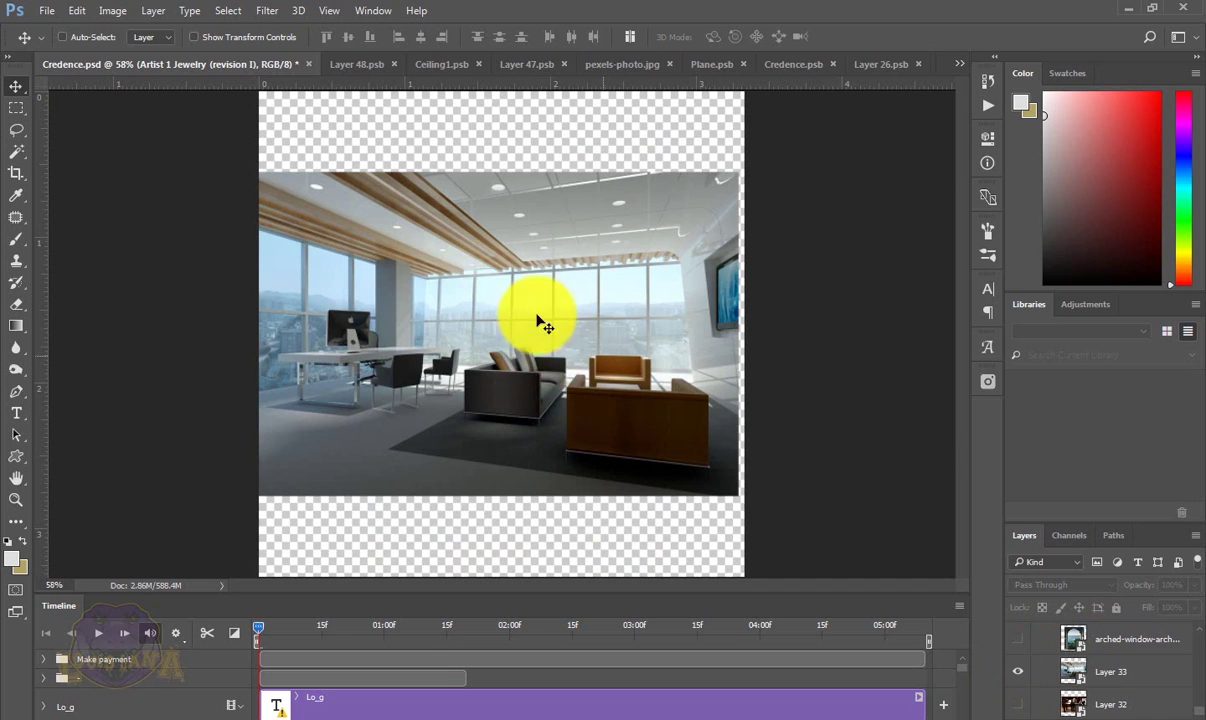
pyautogui.scroll(-1, 1101, 679)
pyautogui.click(1018, 660)
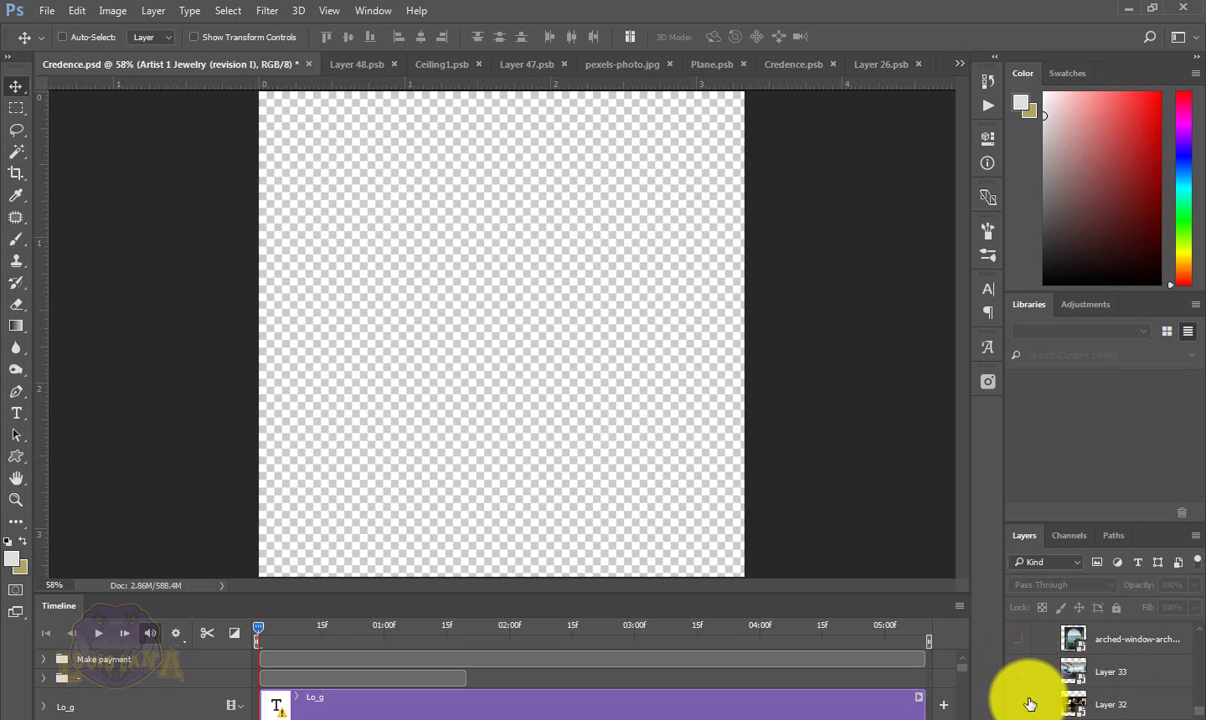
# - Preview Layer 32, Layer 22 and Layer 19 in turn, hiding each after viewing
pyautogui.click(1016, 689)
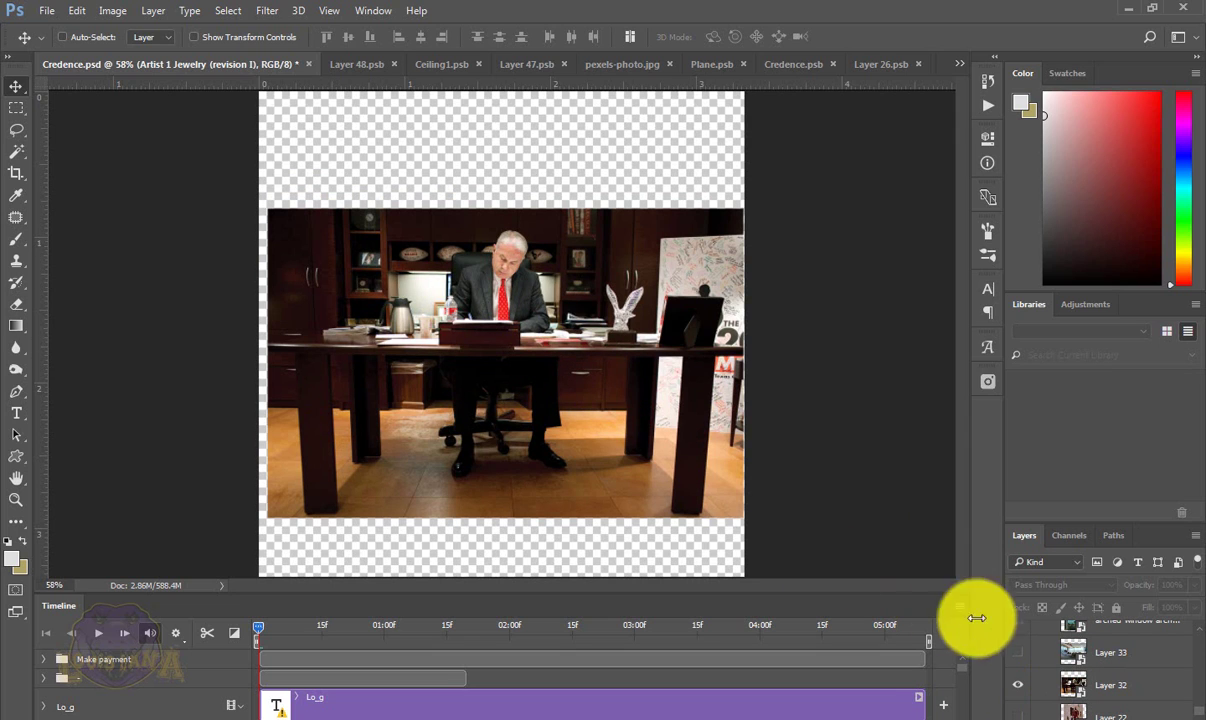
pyautogui.click(1017, 689)
pyautogui.click(1018, 714)
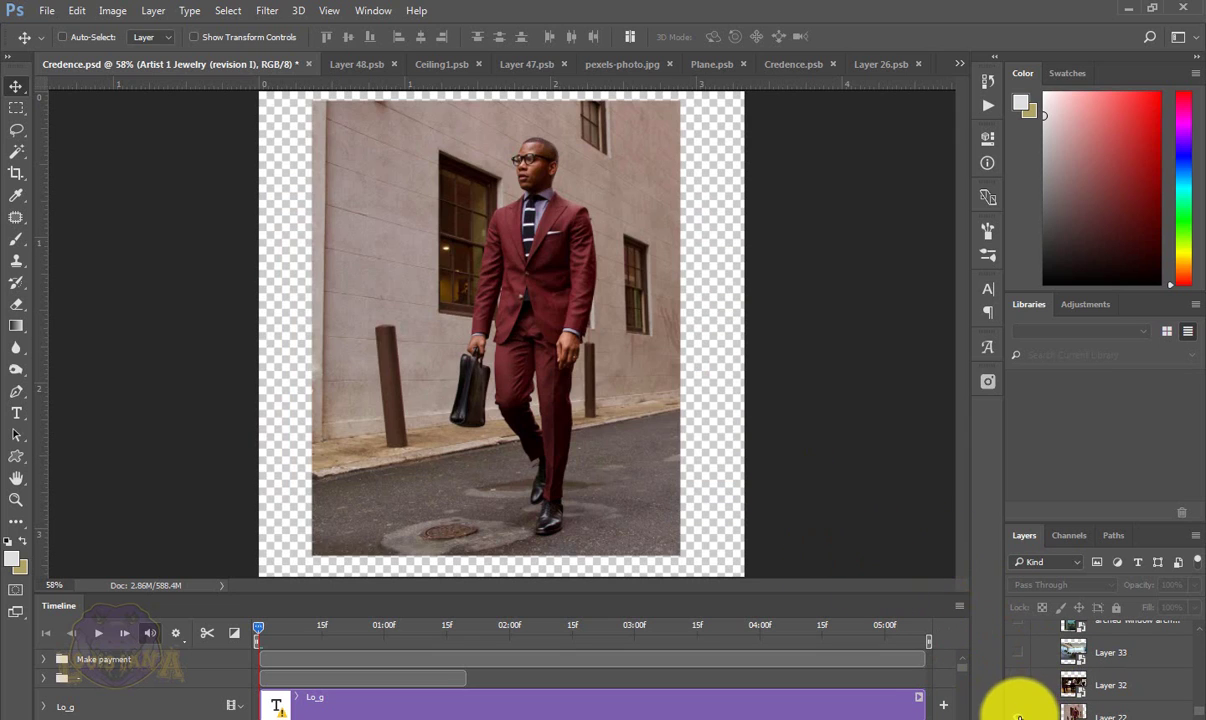
pyautogui.click(1018, 714)
pyautogui.scroll(-1, 1068, 694)
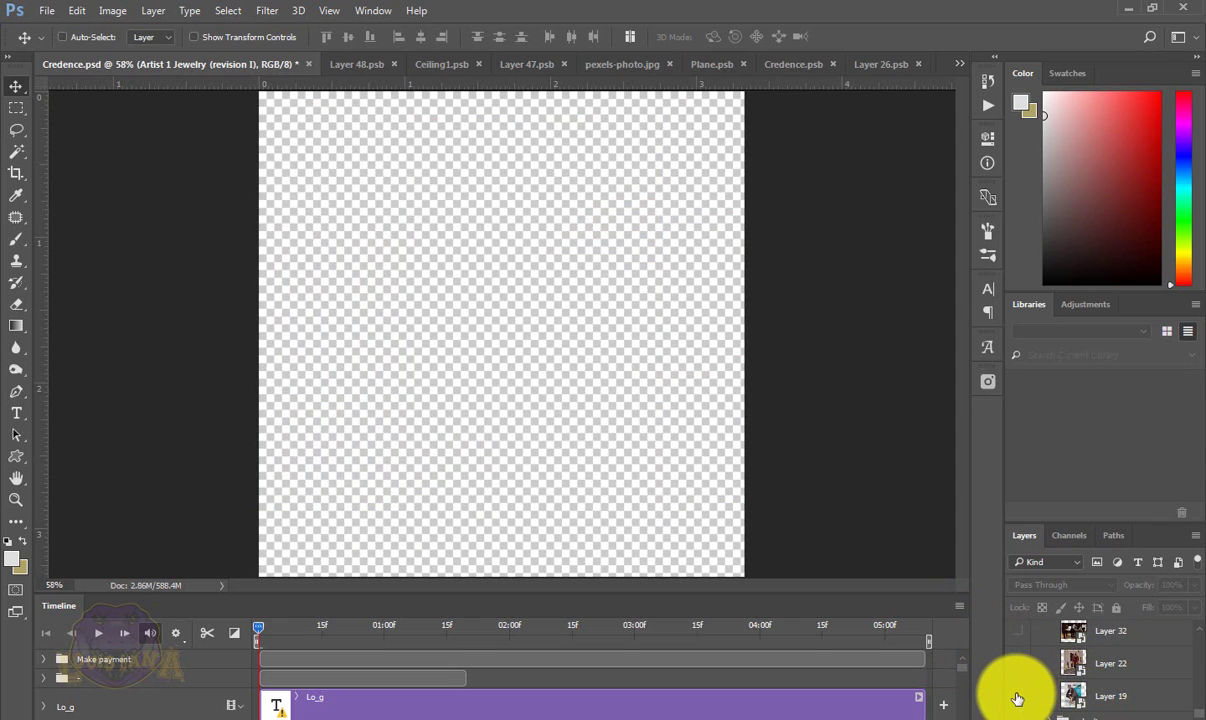
pyautogui.click(1017, 697)
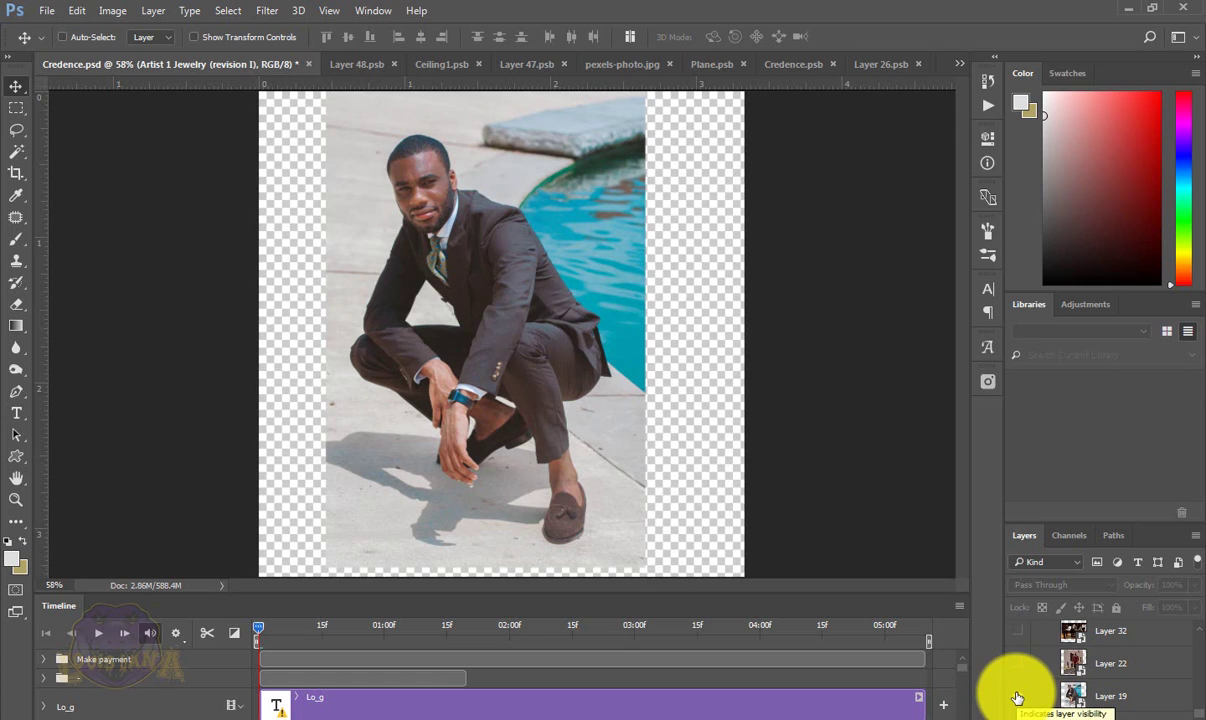
pyautogui.click(1017, 697)
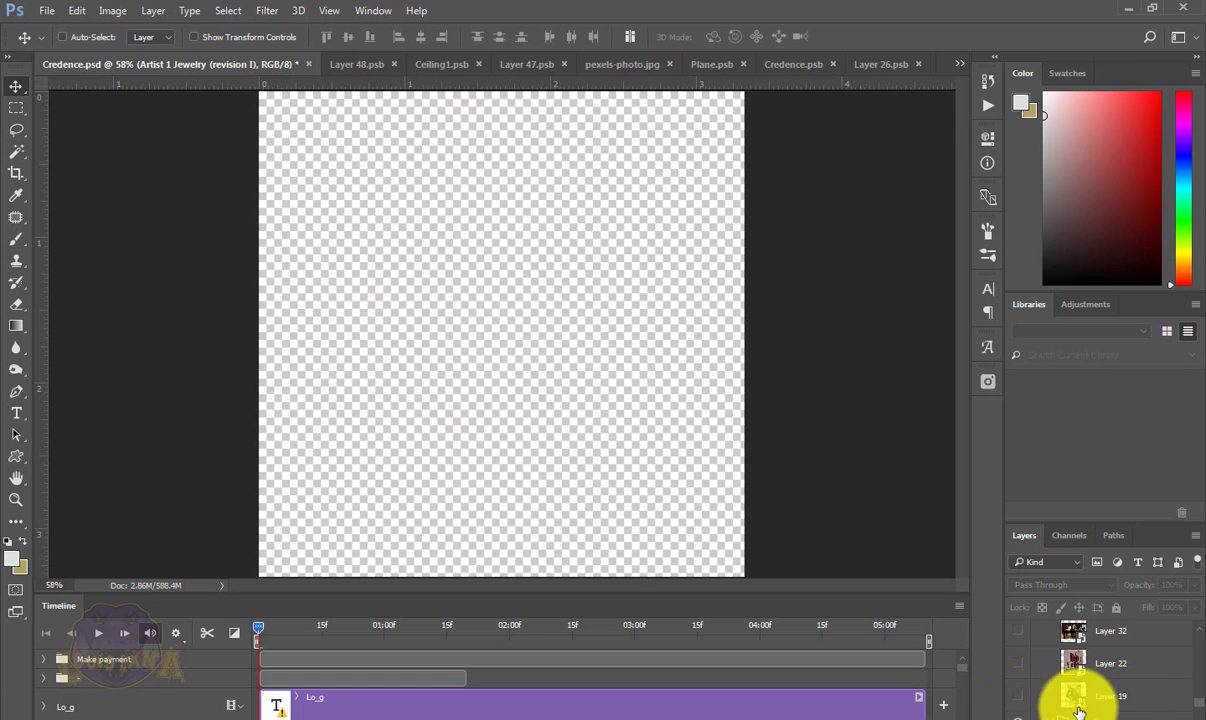
# - Preview the masked standing man on Layer 14 in the nested "don't use" group, hiding the layer again
pyautogui.scroll(-1, 1080, 705)
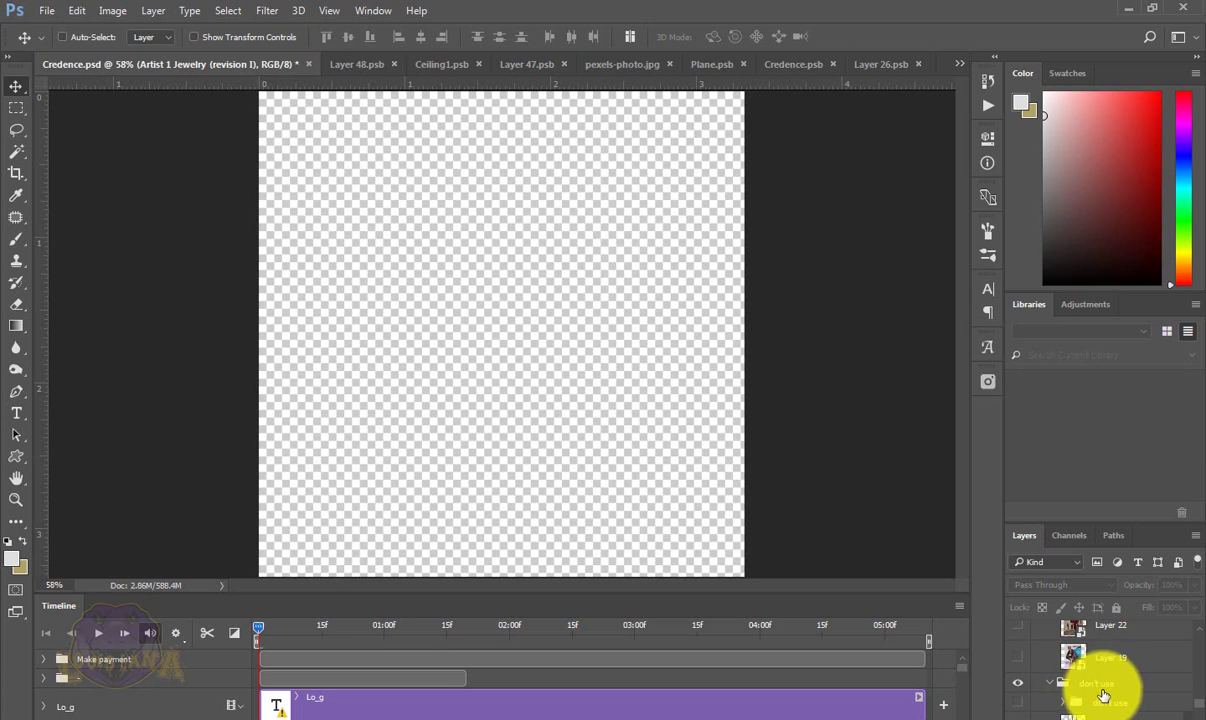
pyautogui.scroll(-2, 1100, 690)
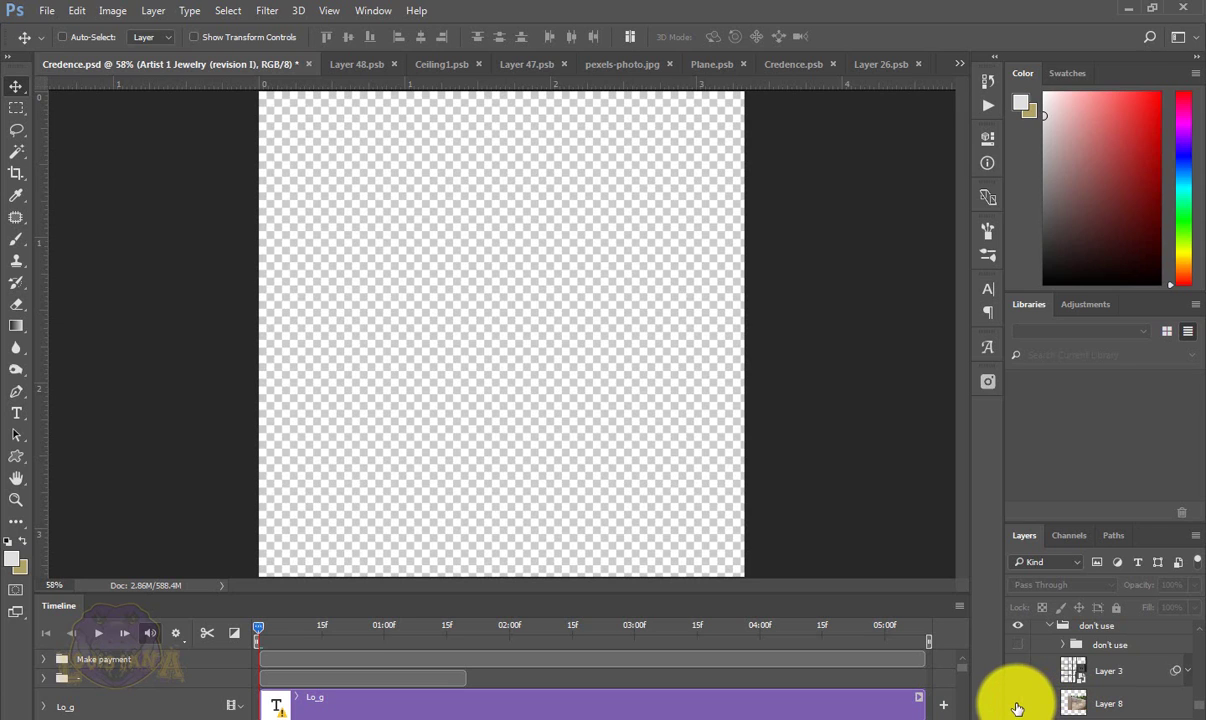
pyautogui.scroll(-3, 1020, 705)
pyautogui.click(1018, 700)
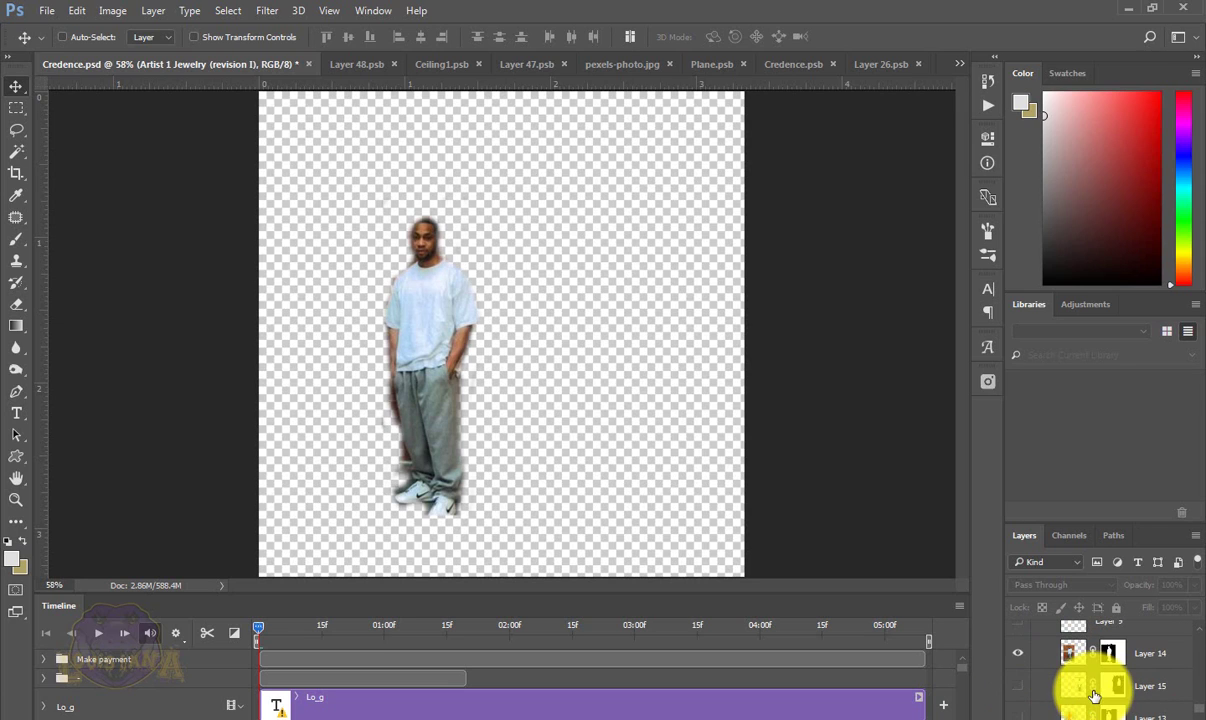
pyautogui.click(1018, 653)
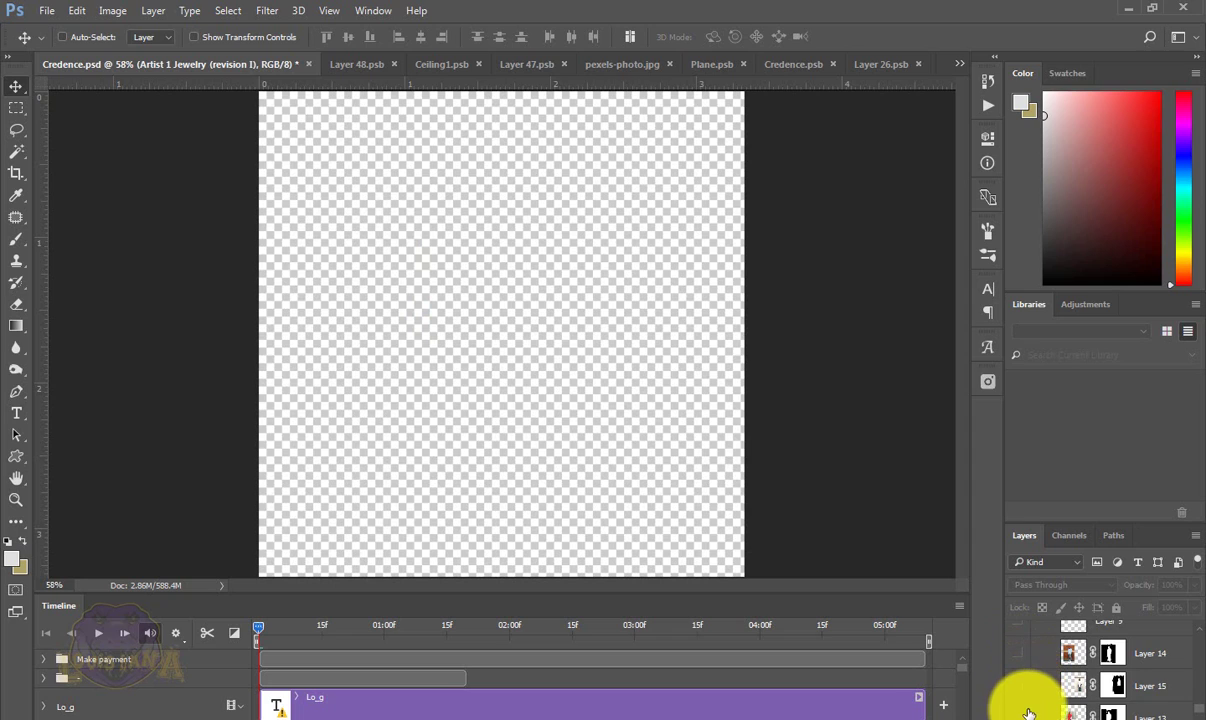
# - Show Layer 16, temporarily disable its layer mask to view the full cell photo, and restore the mask
pyautogui.scroll(-3, 1028, 712)
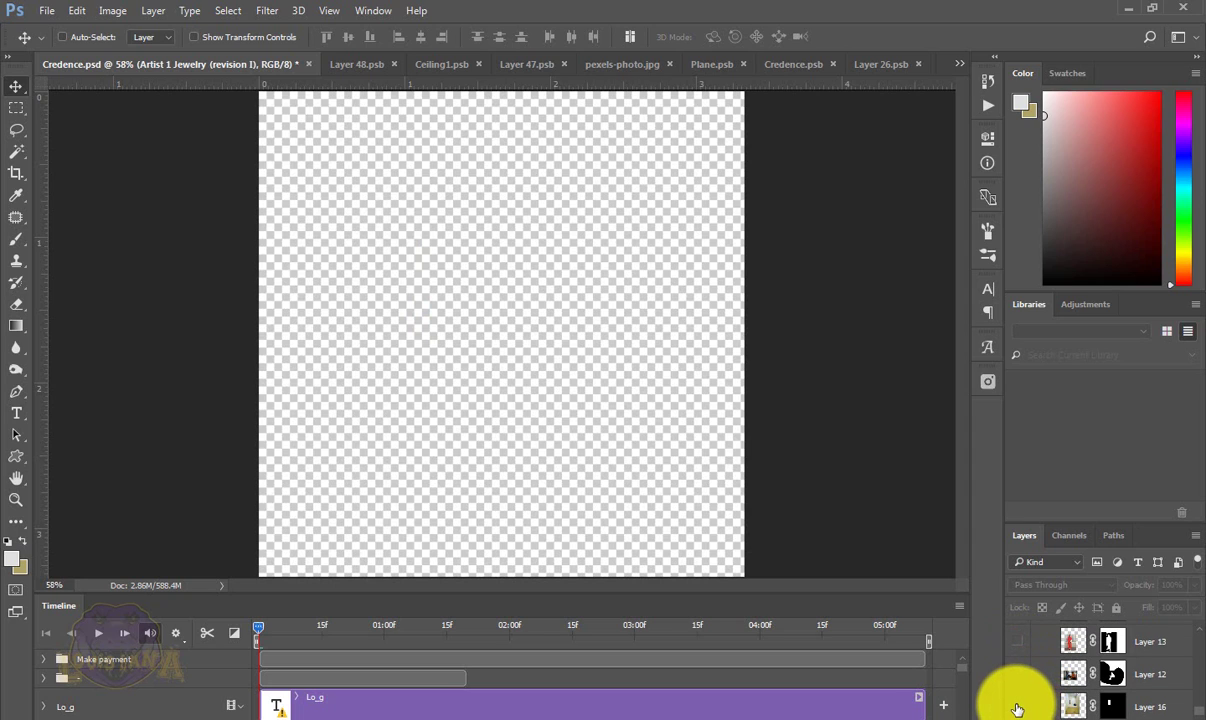
pyautogui.click(1017, 707)
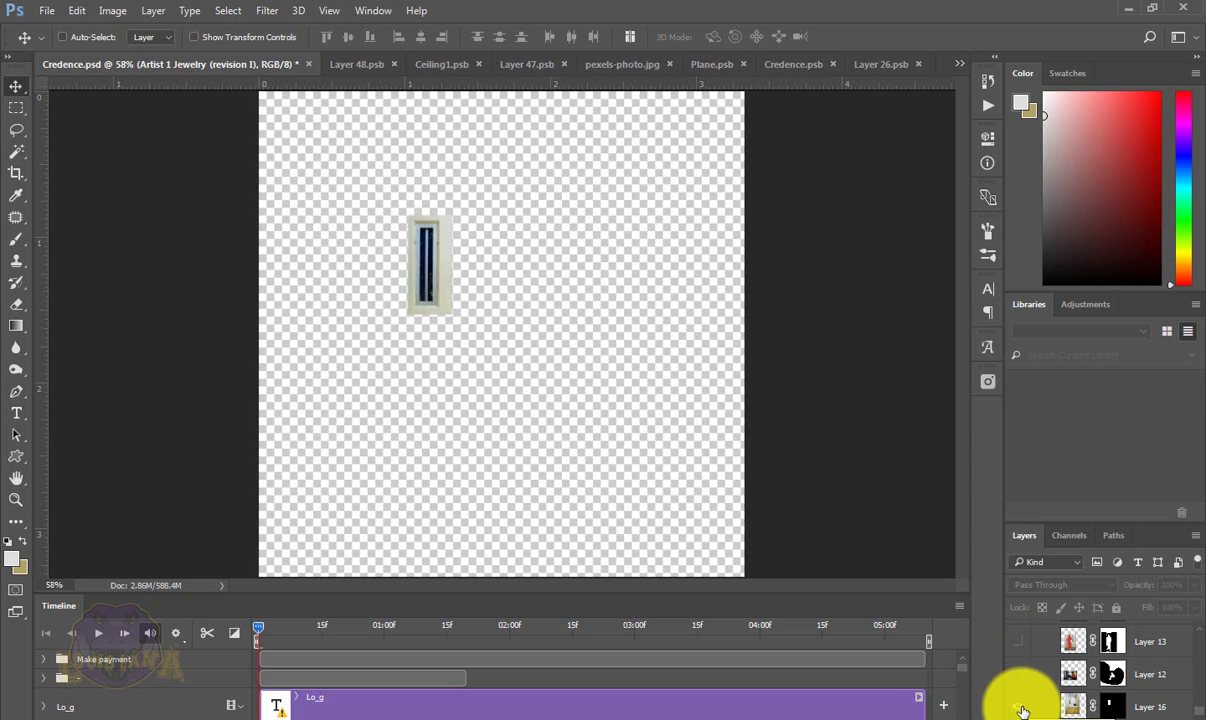
pyautogui.keyDown('shift'); pyautogui.click(1111, 710); pyautogui.keyUp('shift')
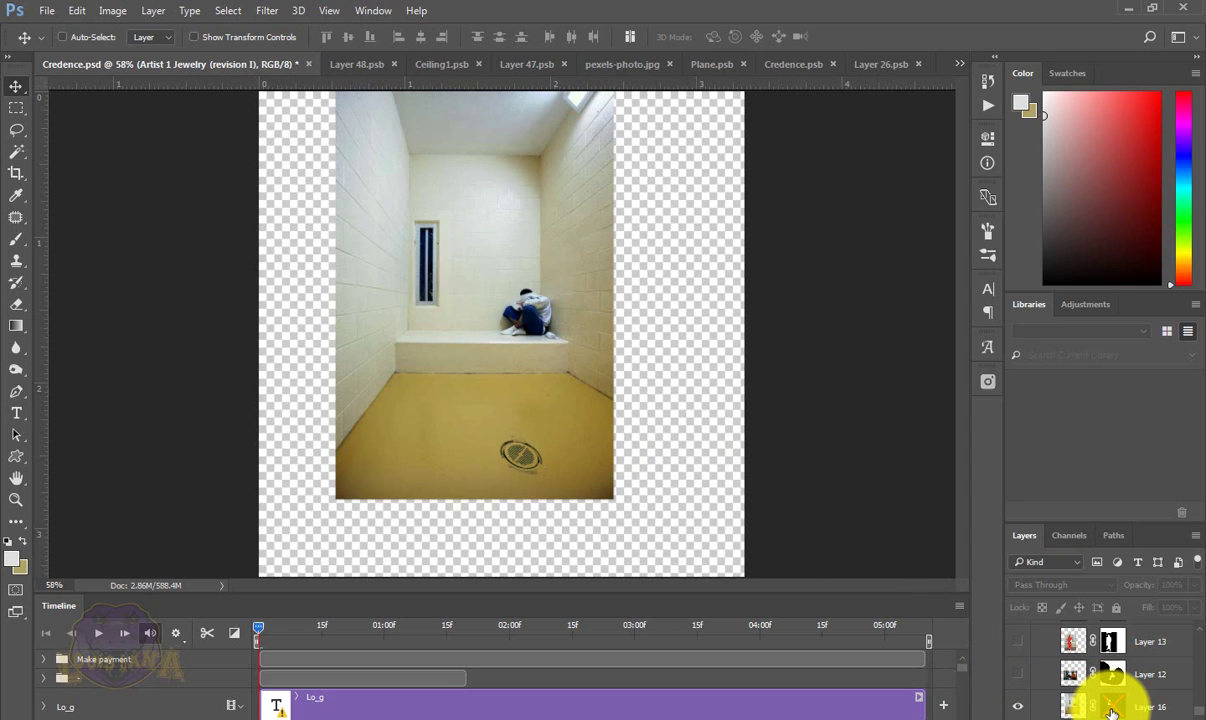
pyautogui.keyDown('shift'); pyautogui.click(1110, 710); pyautogui.keyUp('shift')
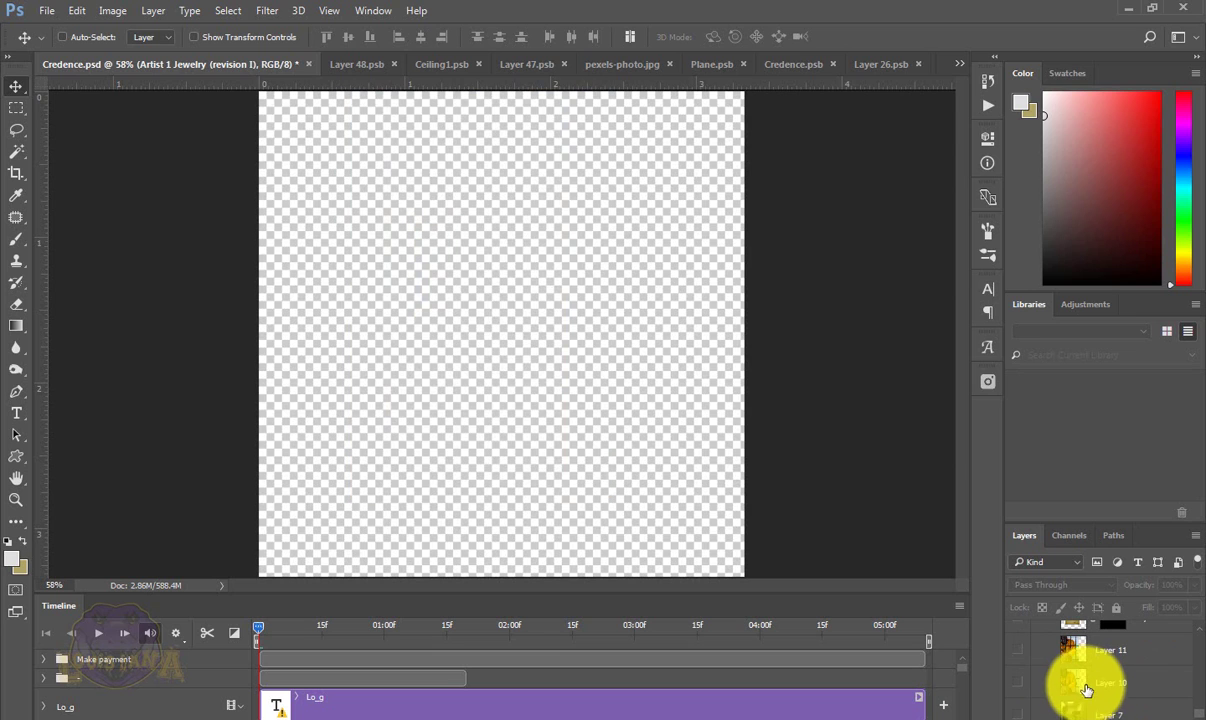
# - Preview the prison cell background on Layer 7 and hide it again
pyautogui.click(1016, 714)
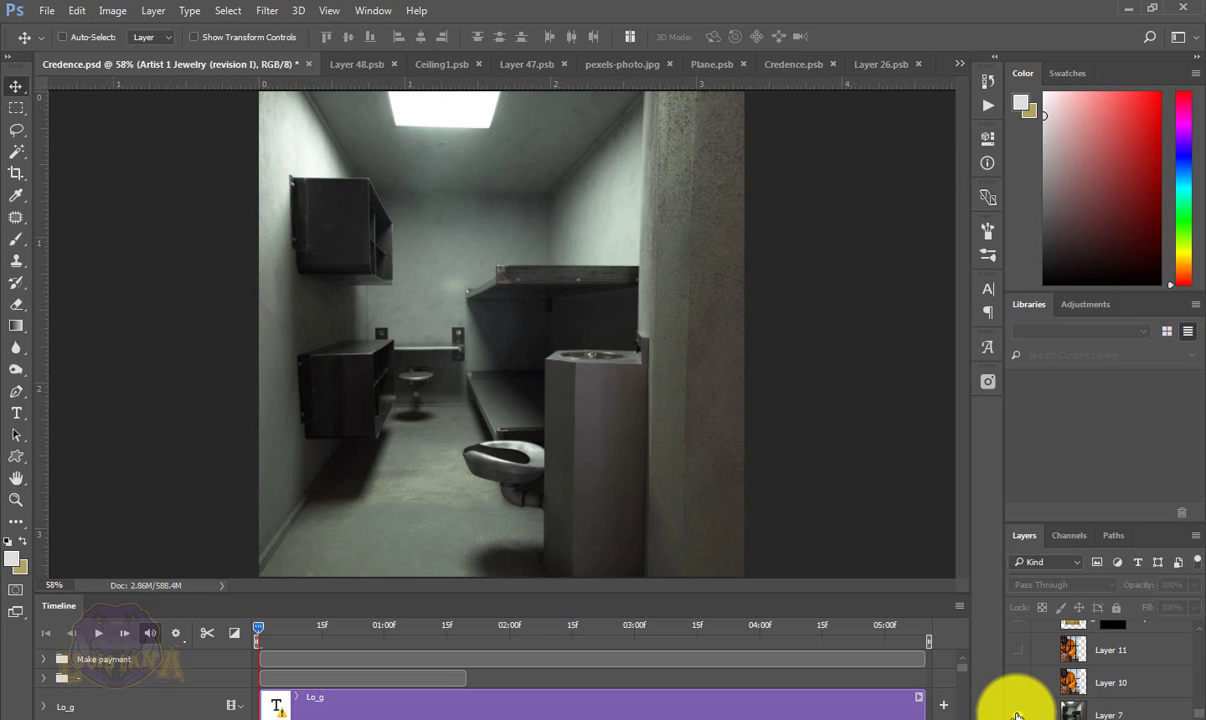
pyautogui.click(1016, 714)
pyautogui.scroll(-3, 1071, 695)
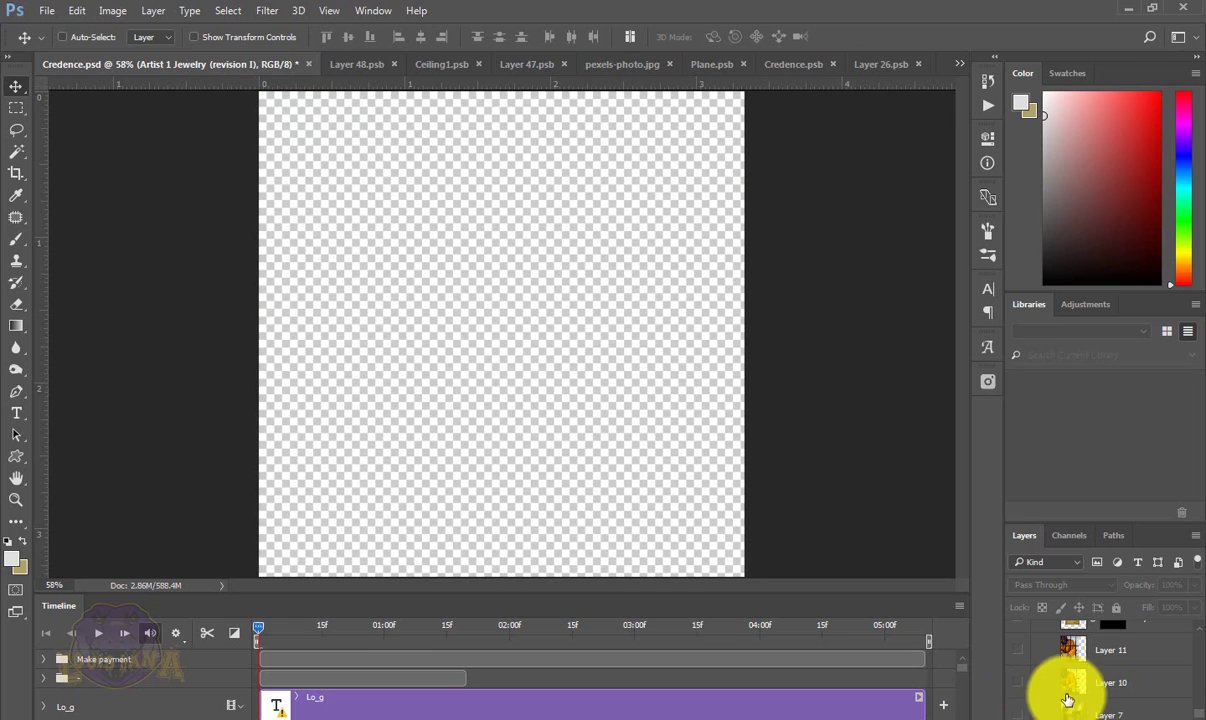
# - Look through the remaining layers in the nested "don't use" groups, up to the white layer above them
pyautogui.scroll(5, 1071, 695)
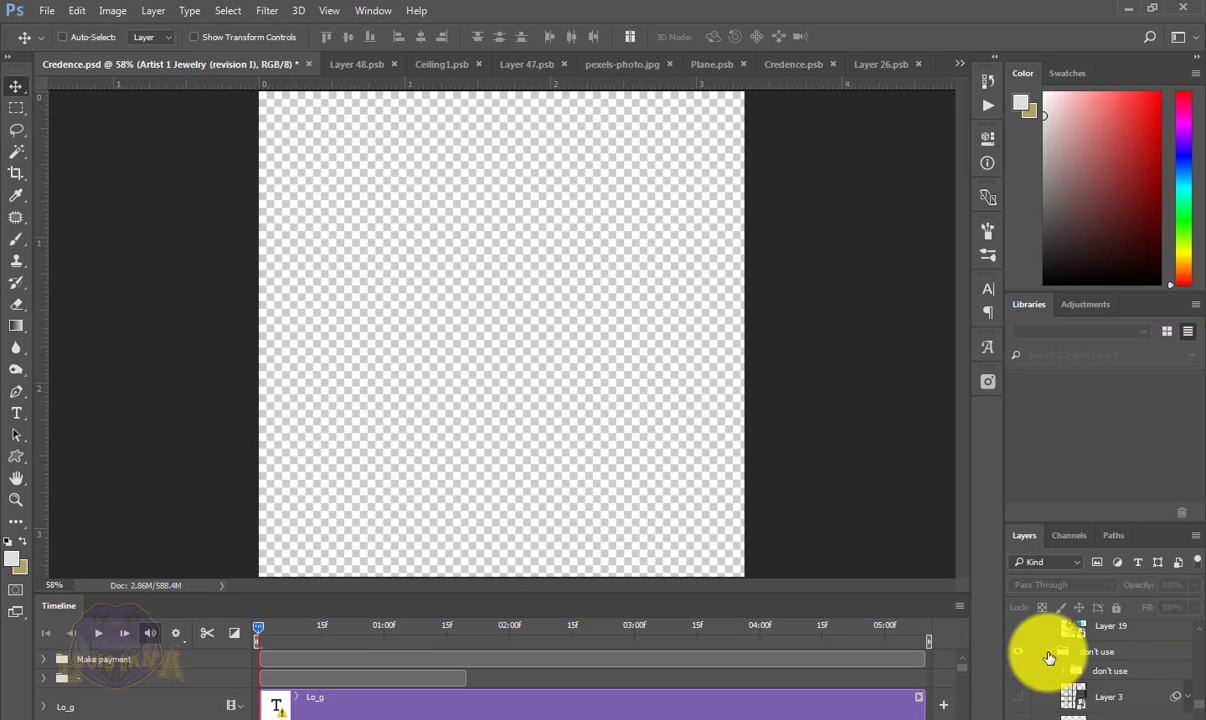
pyautogui.scroll(-5, 1049, 660)
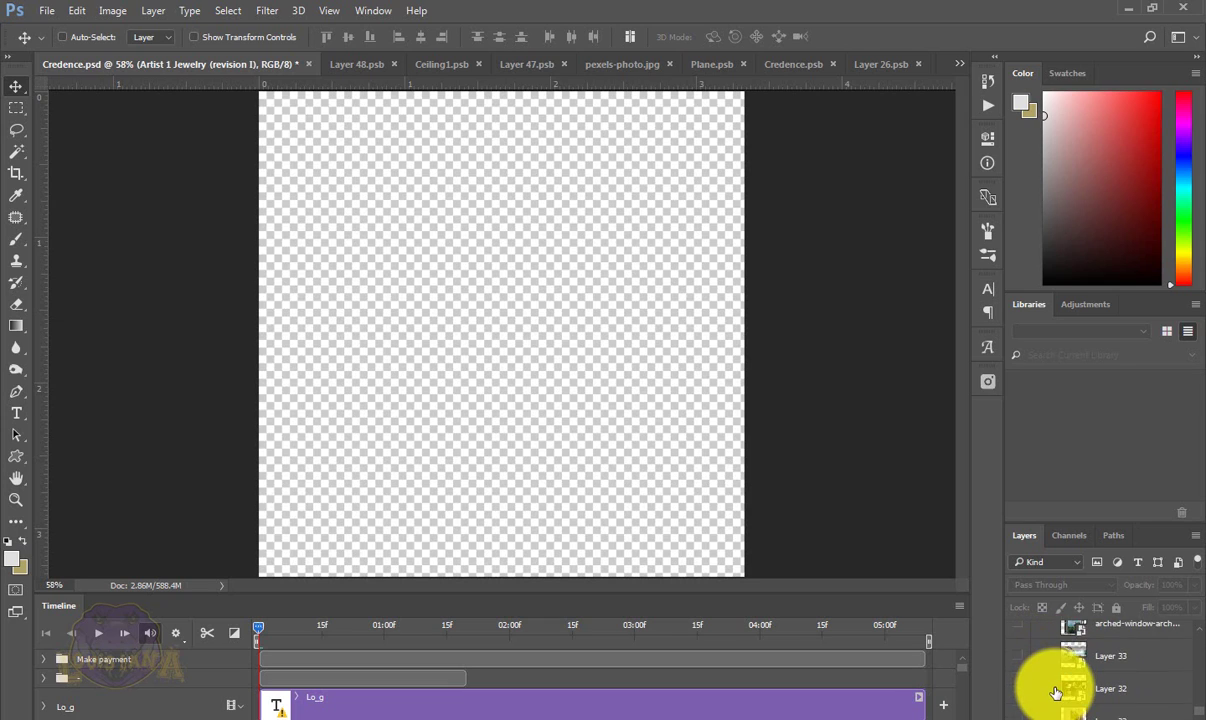
pyautogui.scroll(-4, 1056, 692)
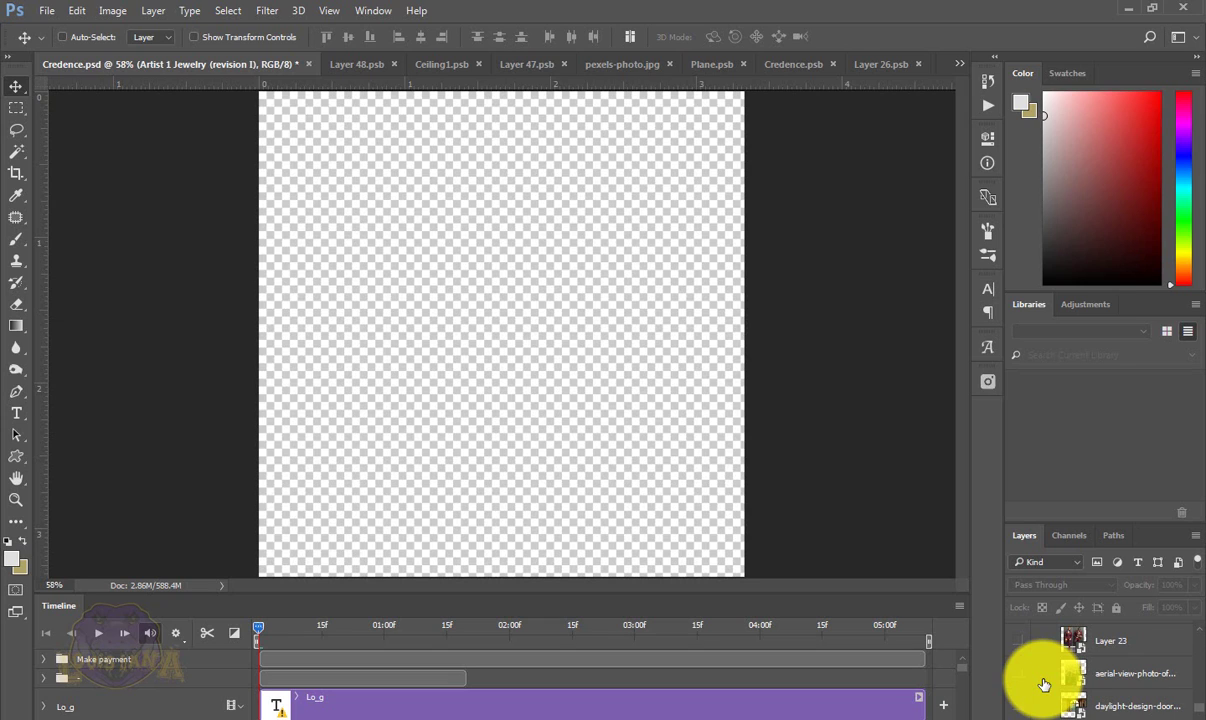
pyautogui.scroll(1, 1125, 690)
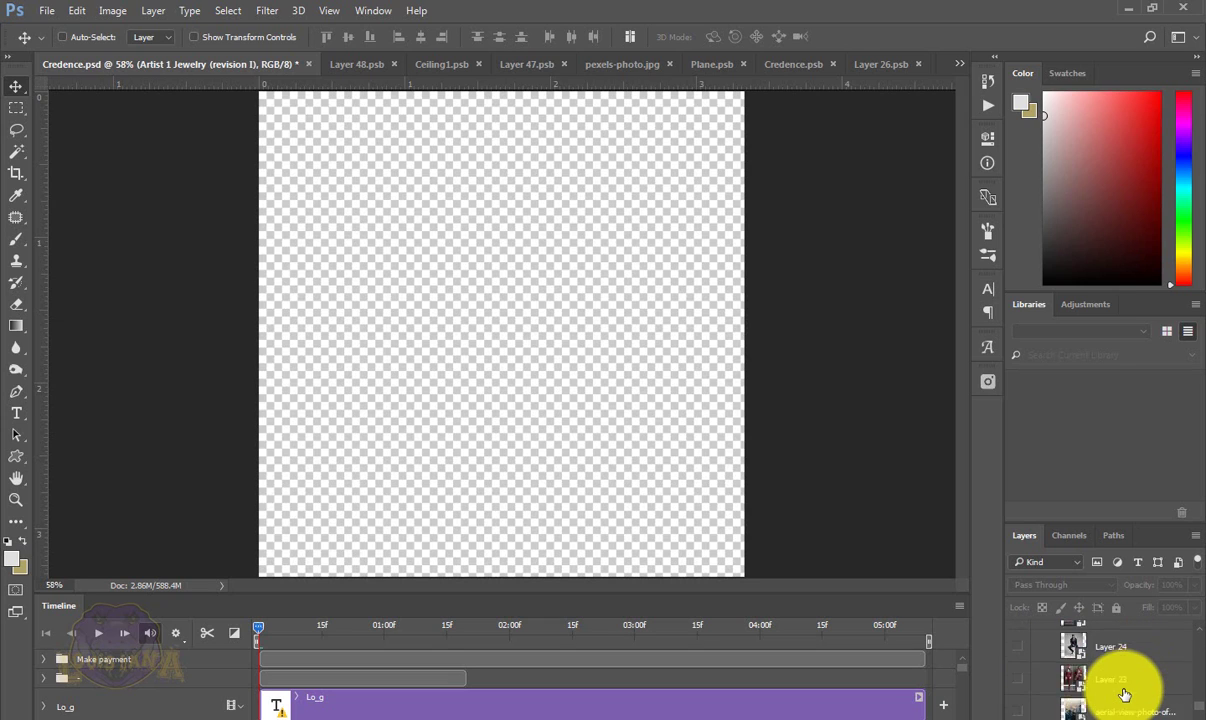
pyautogui.scroll(2, 1125, 692)
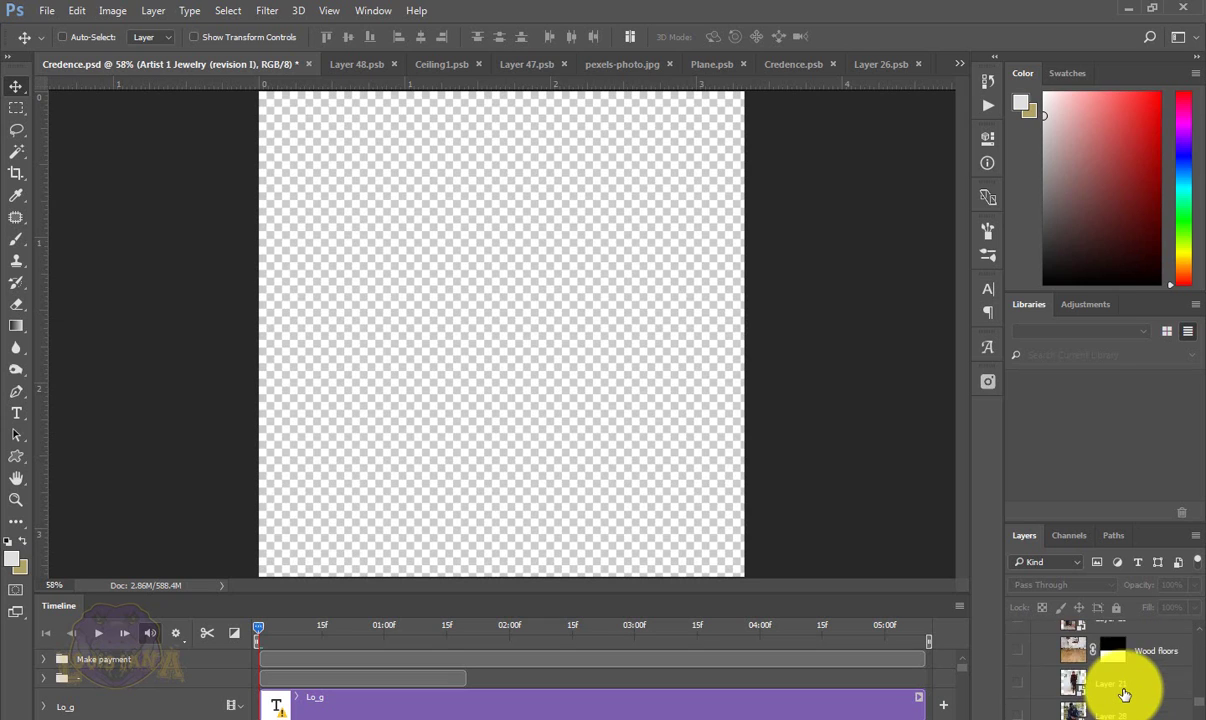
pyautogui.scroll(5, 1120, 692)
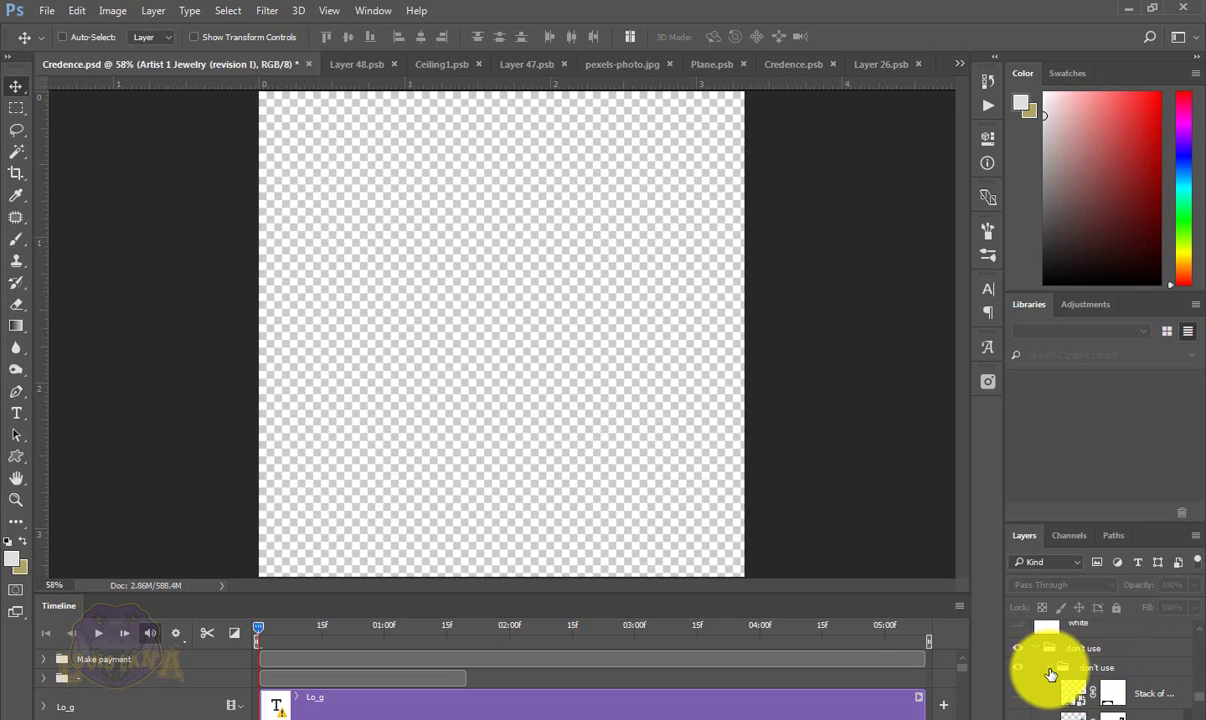
pyautogui.scroll(1, 1048, 678)
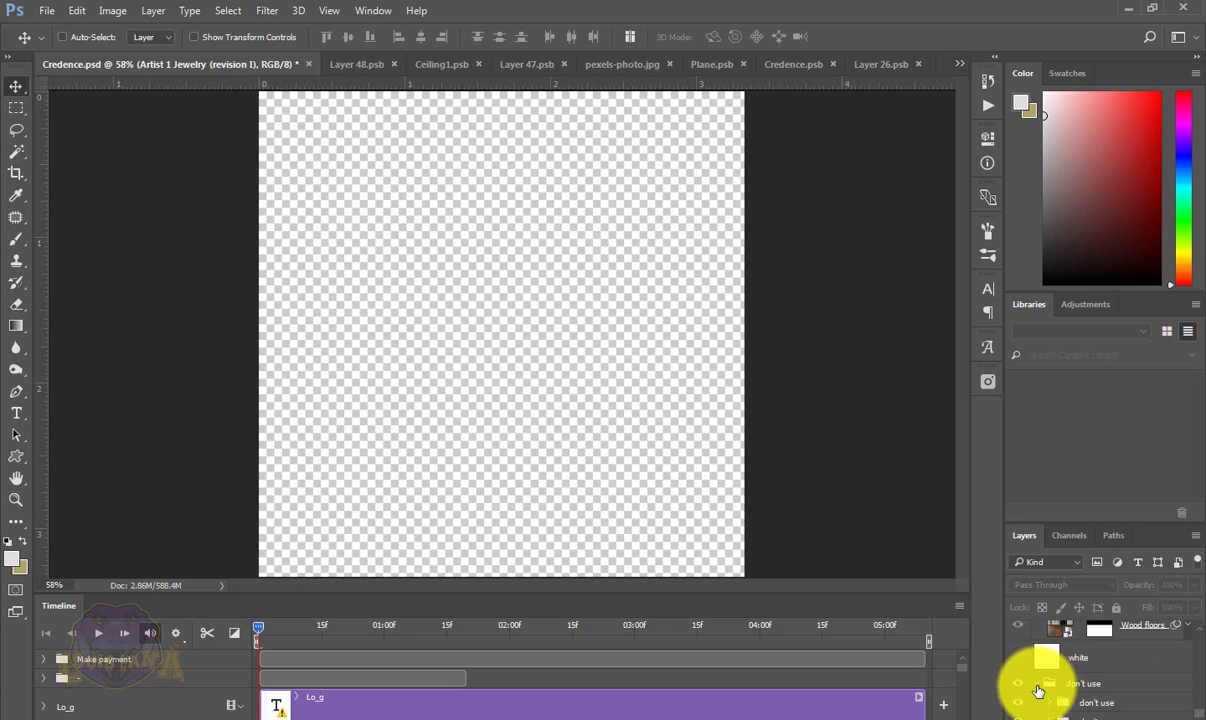
# - Show the white background layer and the Wooden floor group
pyautogui.scroll(1, 1038, 690)
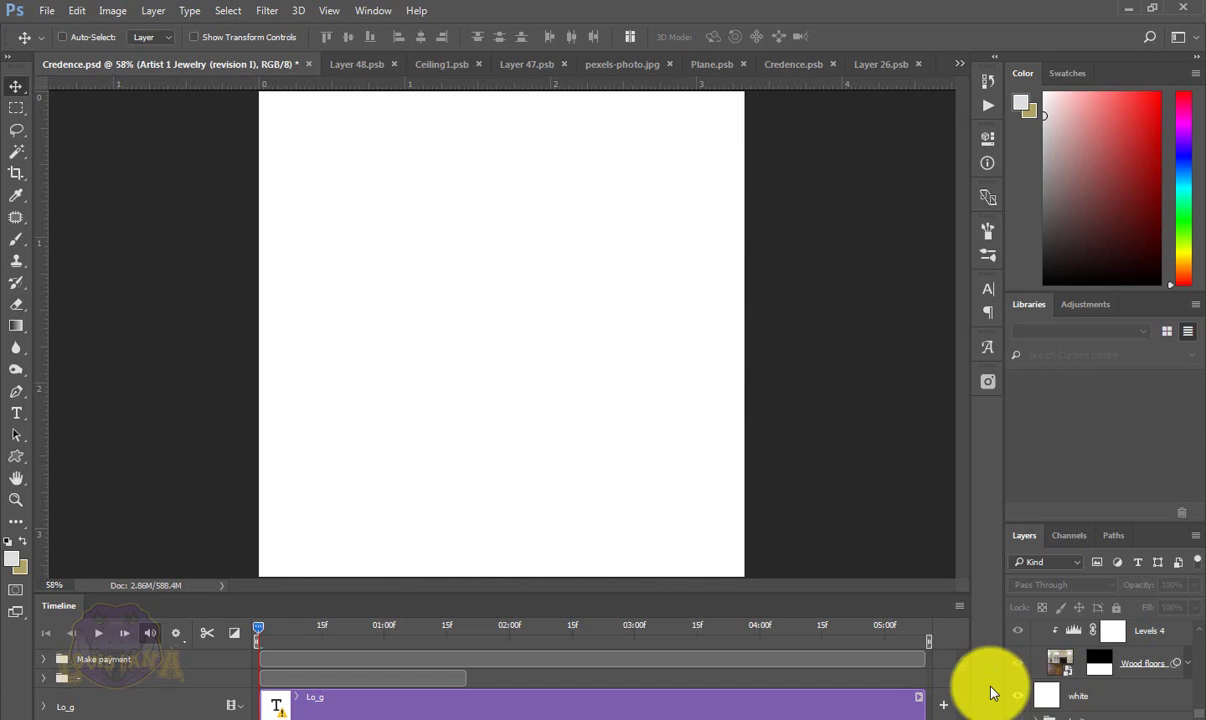
pyautogui.scroll(-3, 1095, 700)
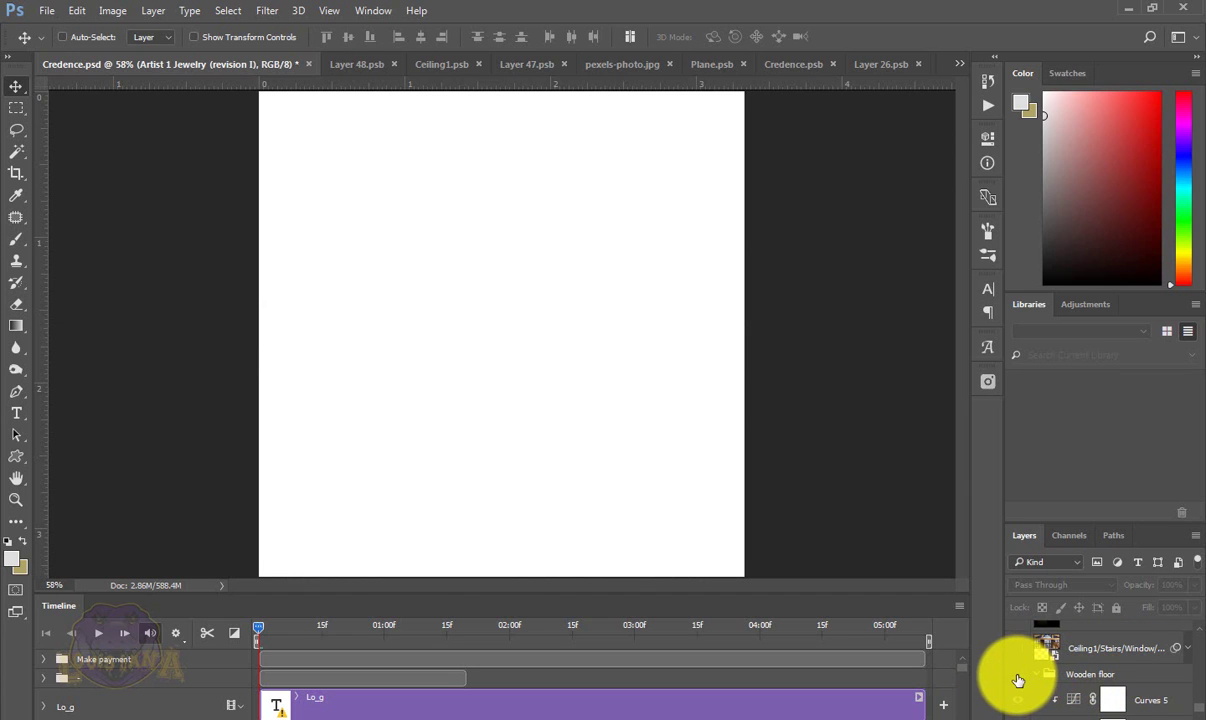
pyautogui.click(1018, 680)
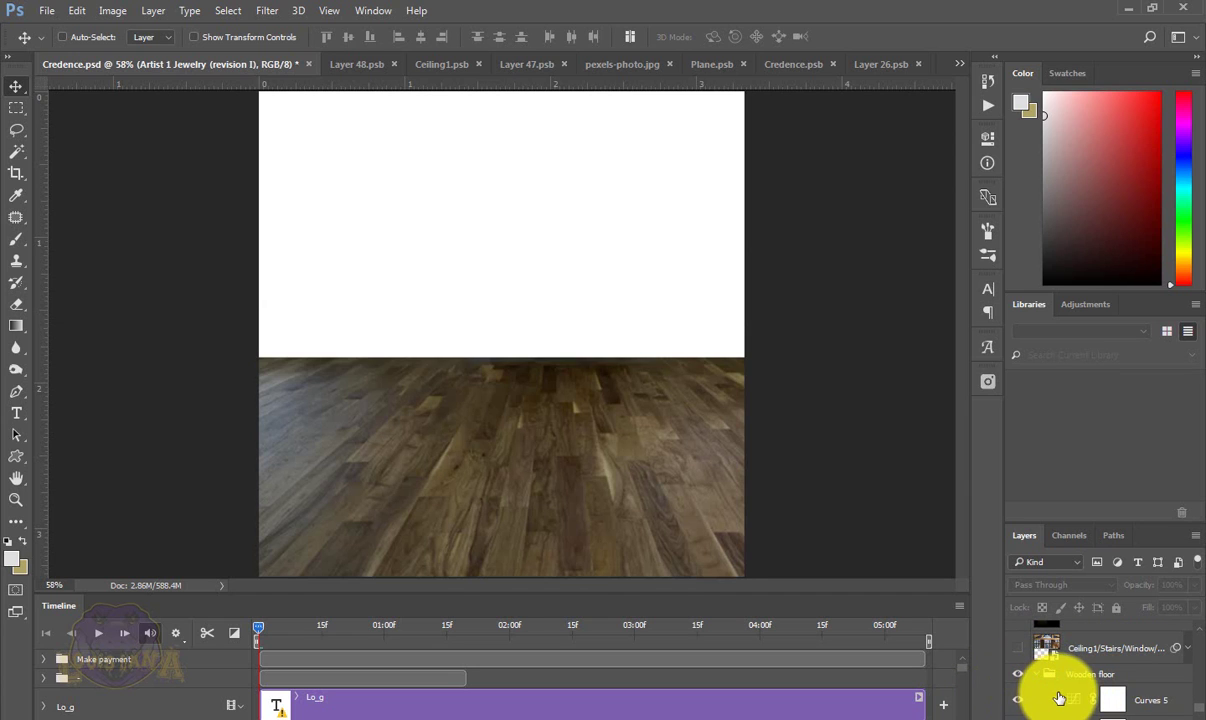
# - Select the Wood floors layer, view its source room photo in Layer 48.psb, and return to Credence.psd
pyautogui.scroll(-5, 1060, 697)
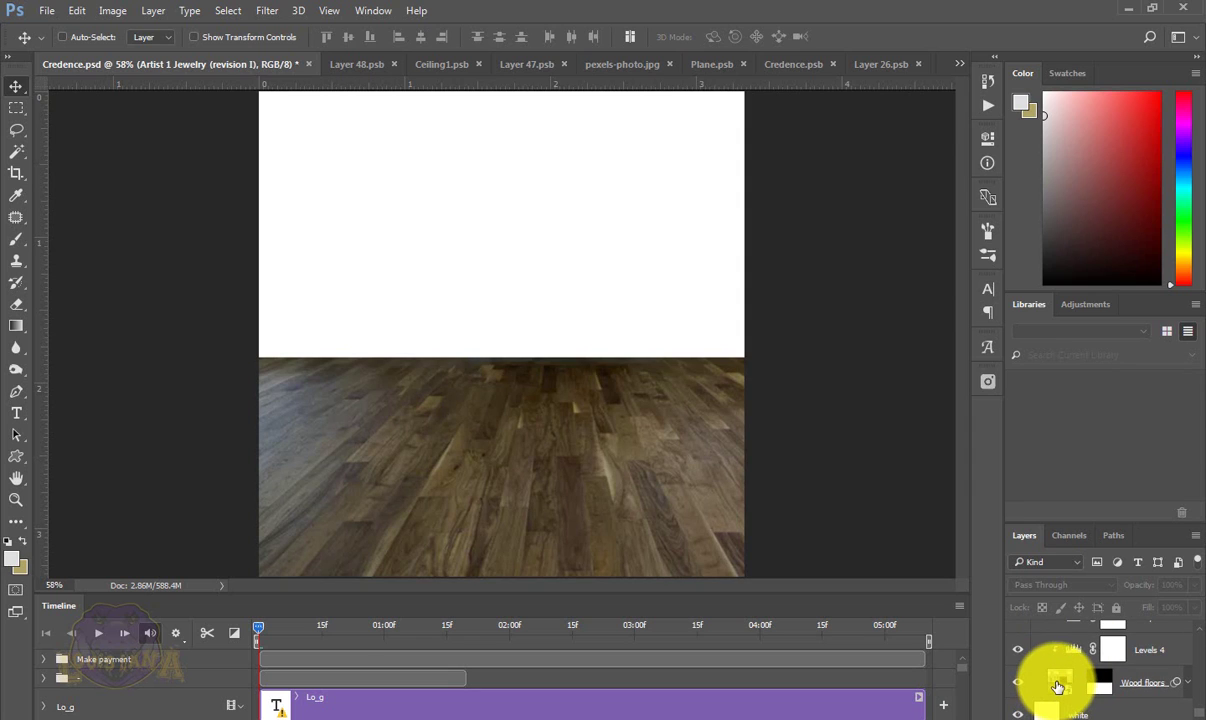
pyautogui.click(1058, 686)
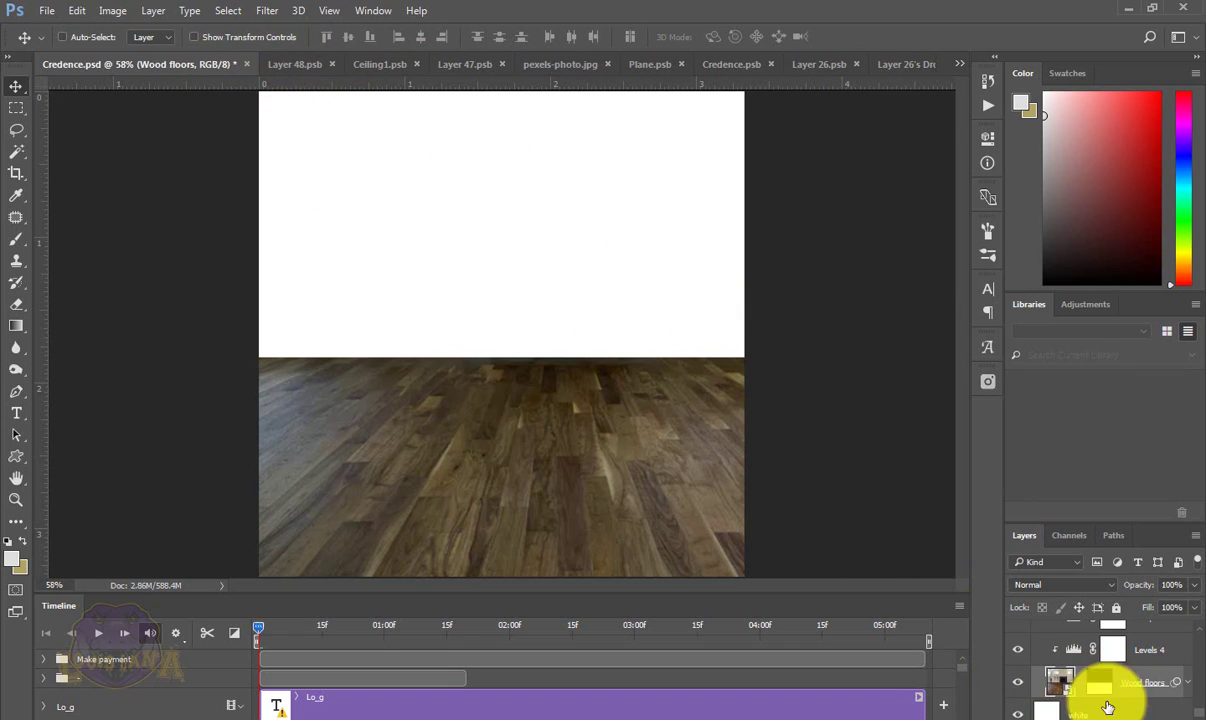
pyautogui.click(298, 66)
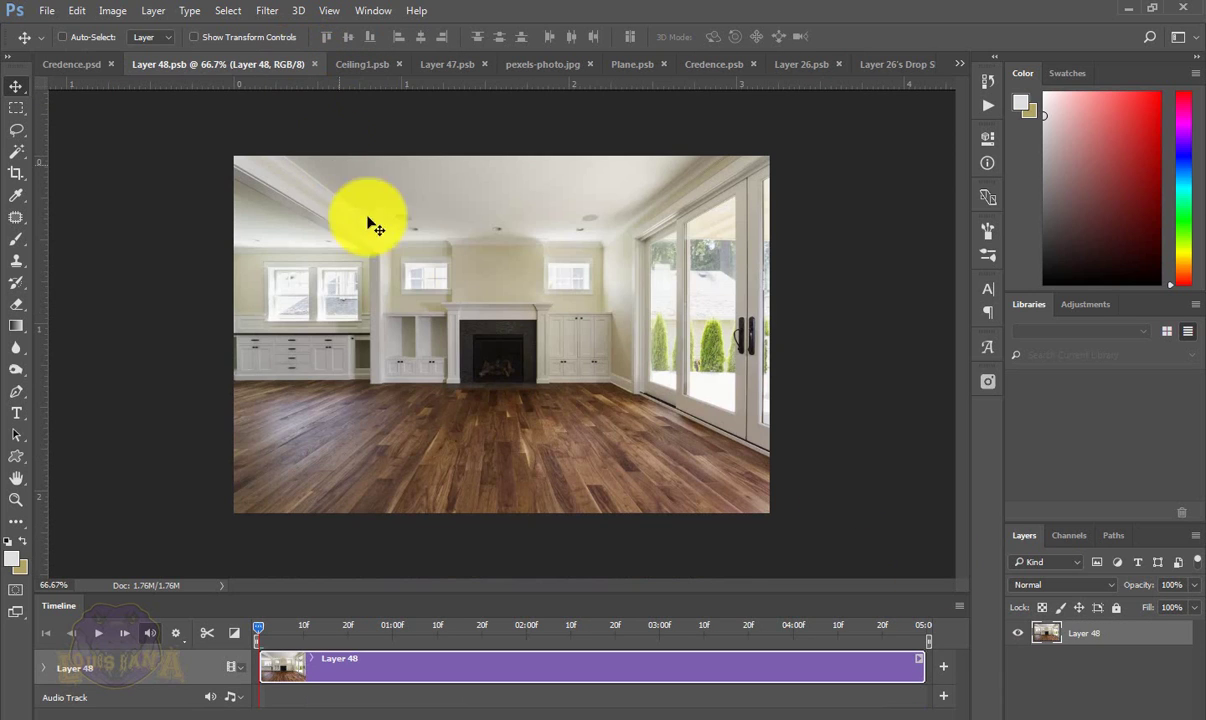
pyautogui.click(72, 64)
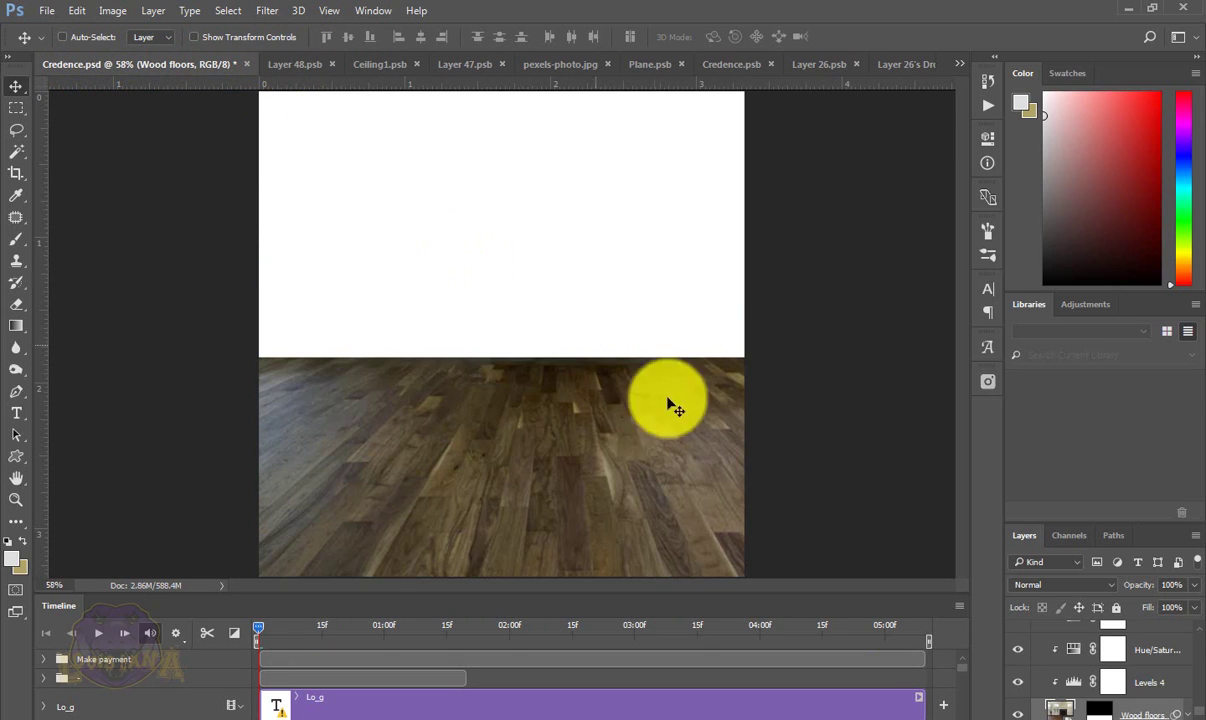
# - Temporarily disable the Wood floors layer mask to view the full room, restore it, and compare with the source photo in Layer 48.psb
pyautogui.keyDown('shift'); pyautogui.click(1100, 712); pyautogui.keyUp('shift')
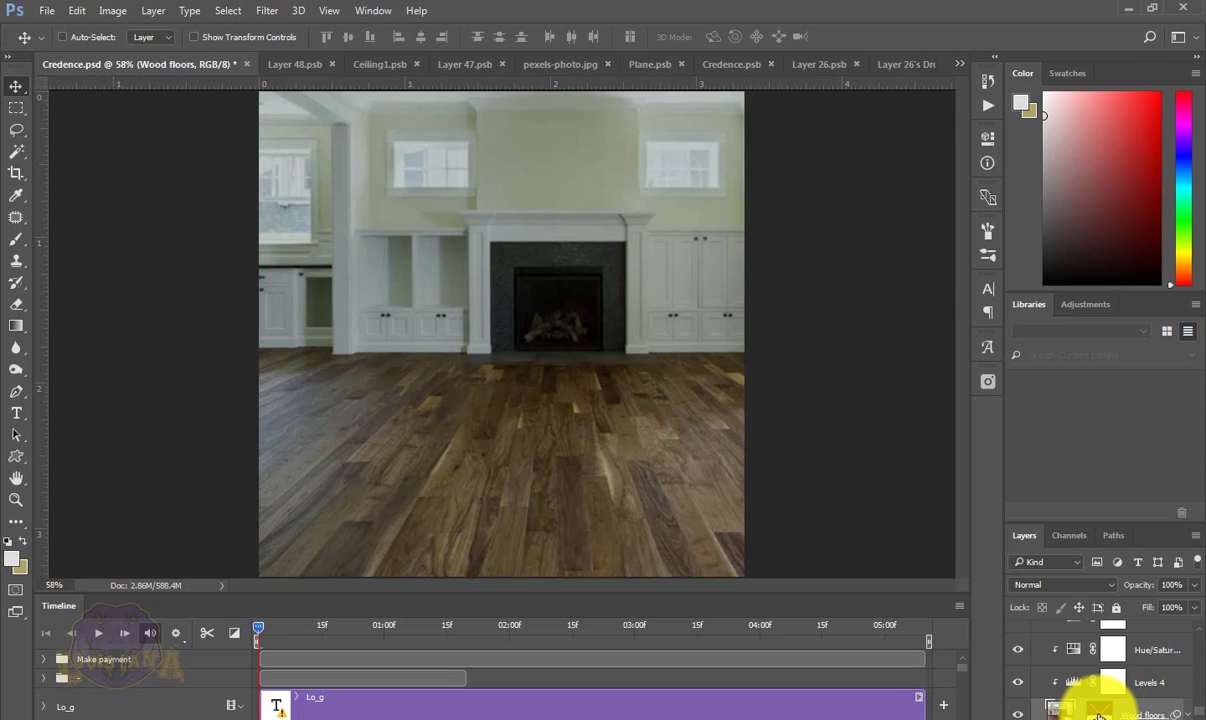
pyautogui.keyDown('shift'); pyautogui.click(1100, 712); pyautogui.keyUp('shift')
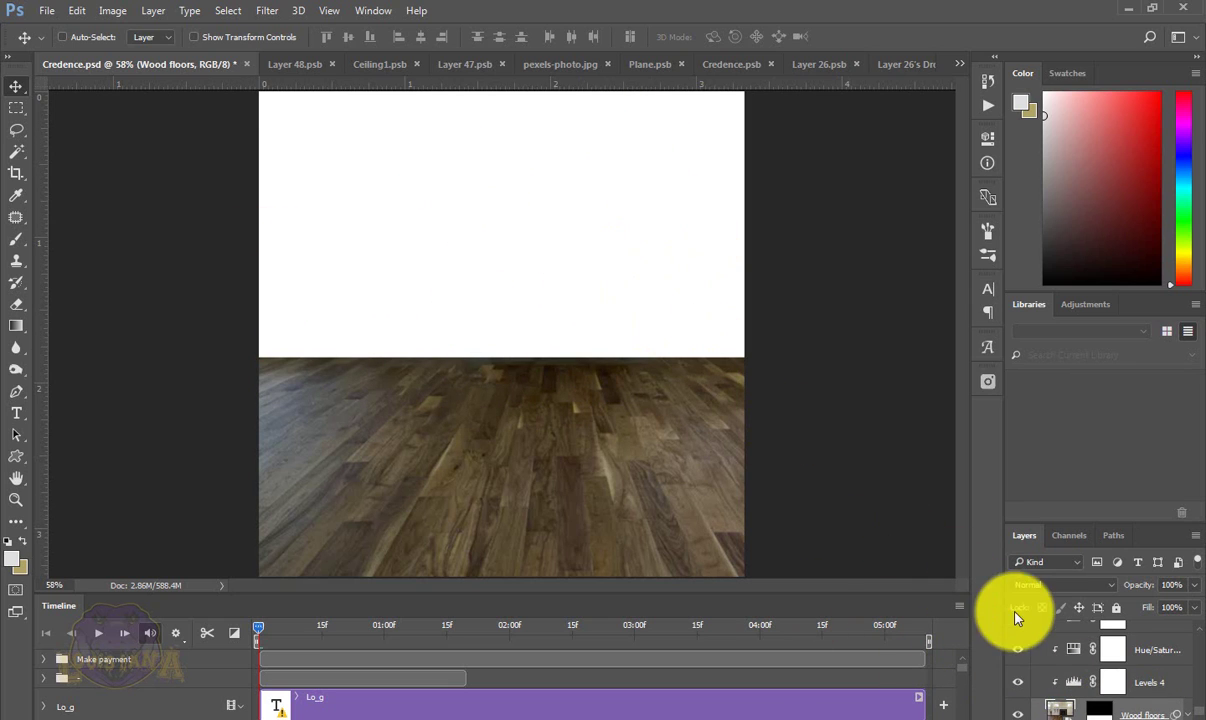
pyautogui.click(1098, 708)
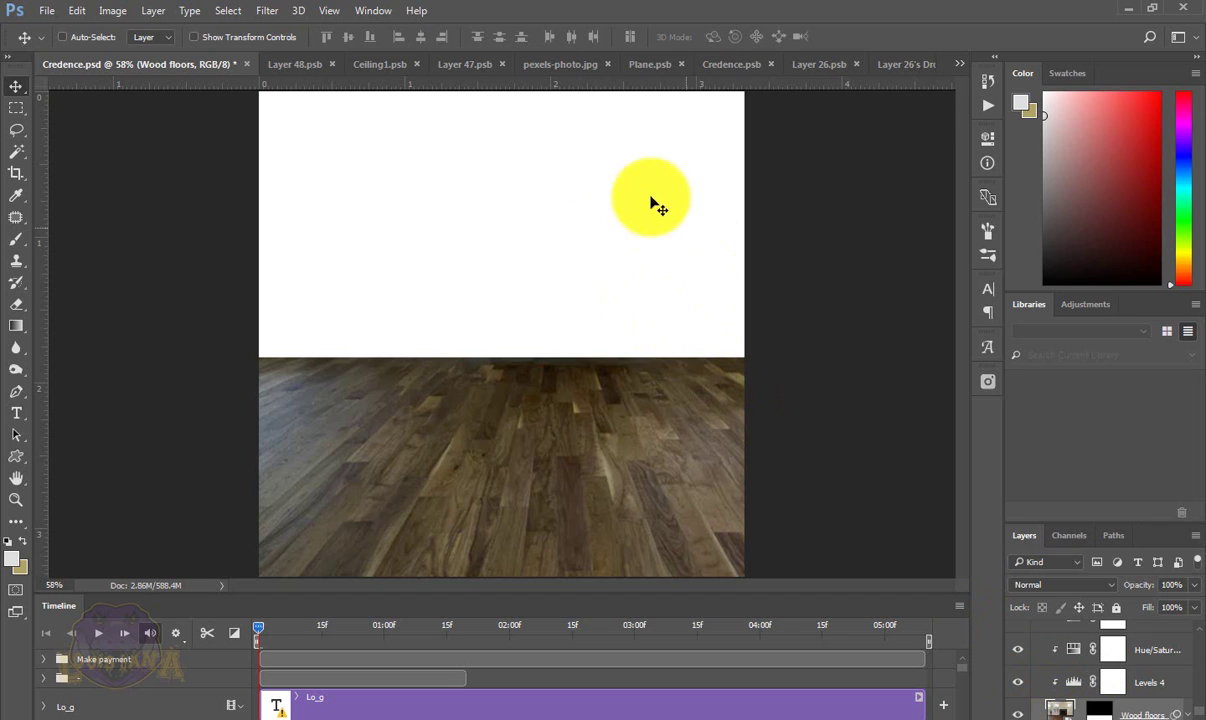
pyautogui.click(300, 65)
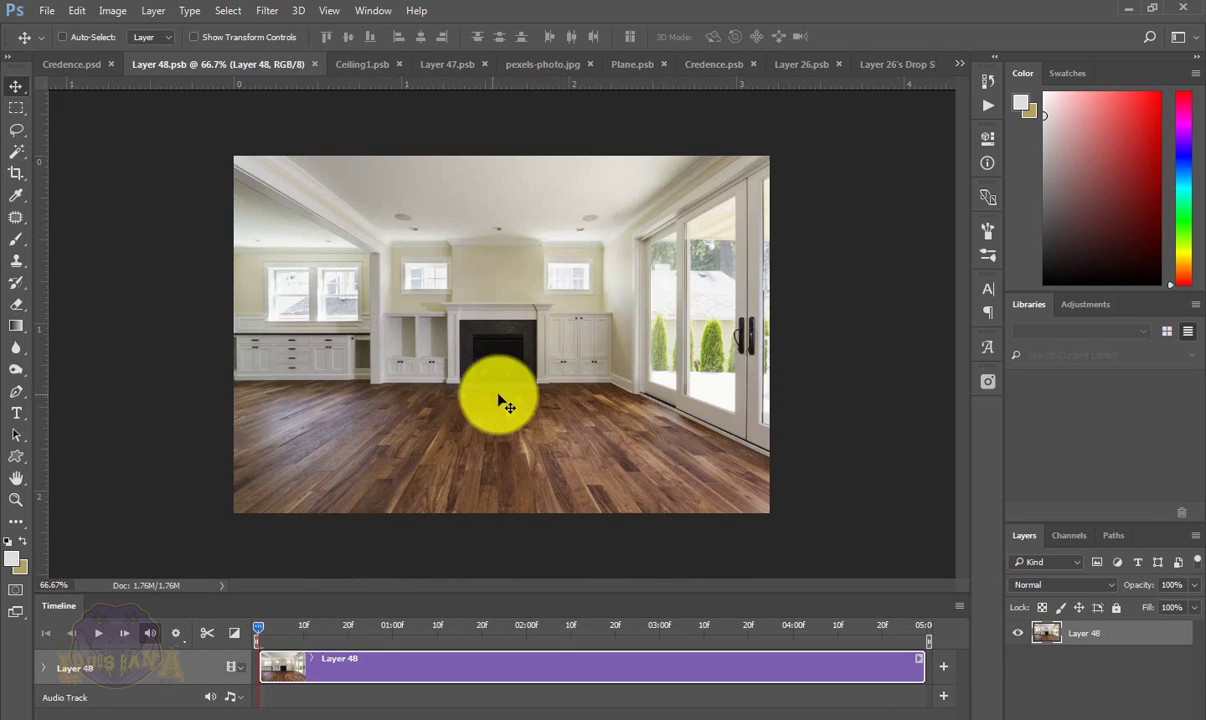
pyautogui.click(68, 64)
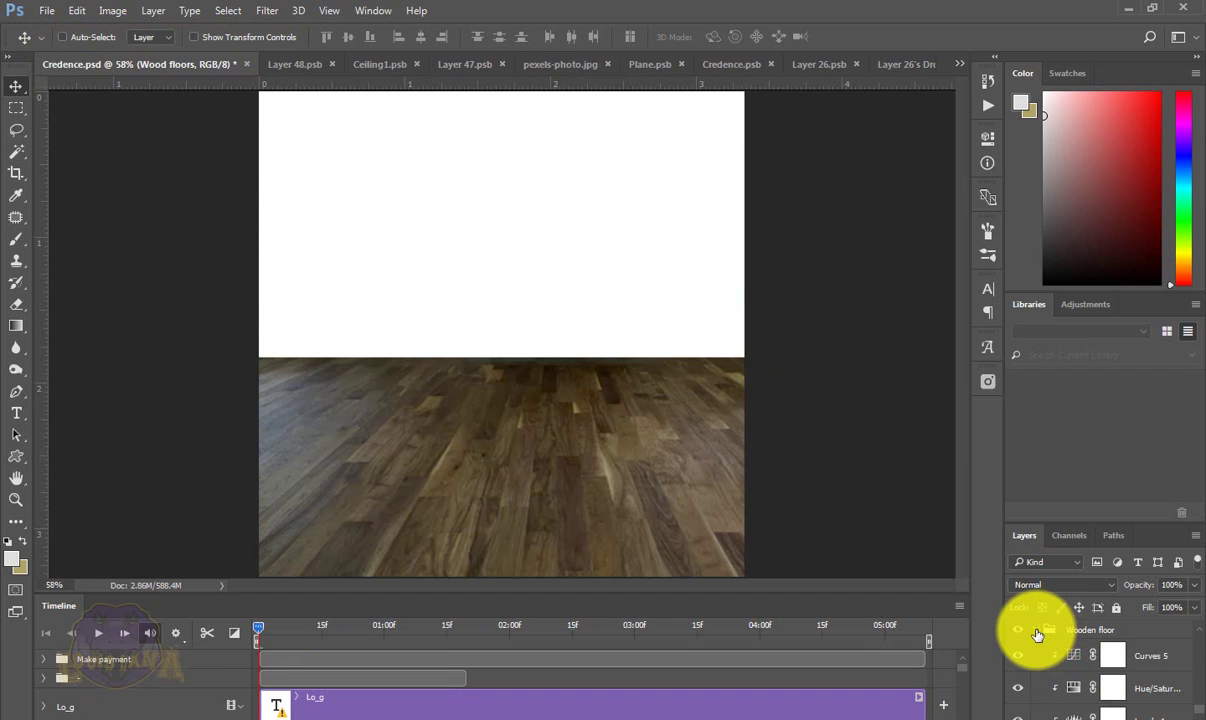
# - Collapse the Wooden floor group and show the Ceiling1/Stairs/Window layer above it
pyautogui.click(1037, 634)
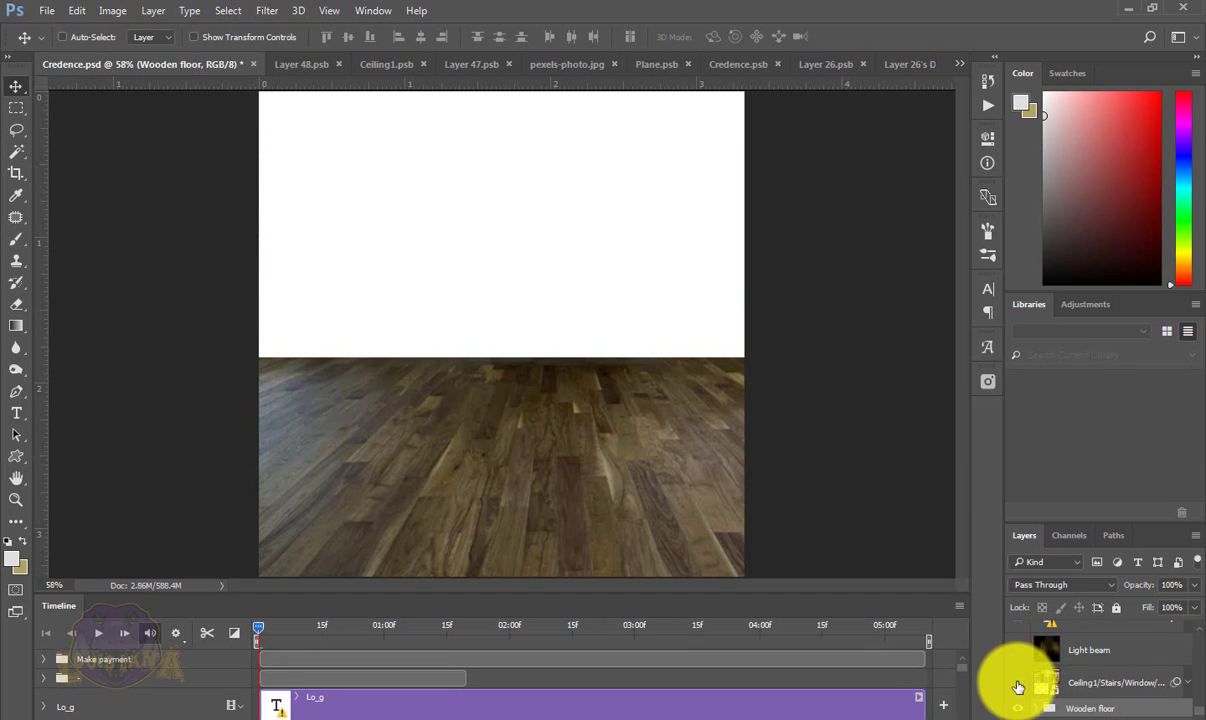
pyautogui.click(1018, 686)
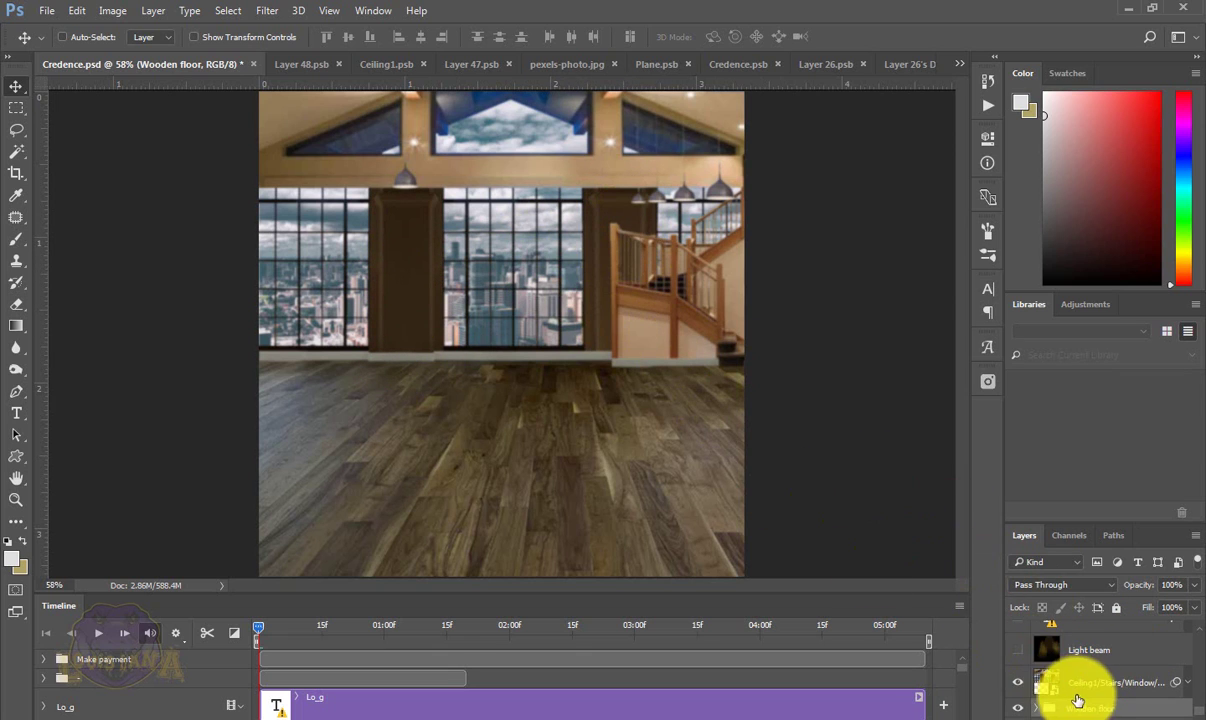
# - Switch to Ceiling1.psb and toggle the City layer off and on to examine the view behind the windows
pyautogui.click(381, 66)
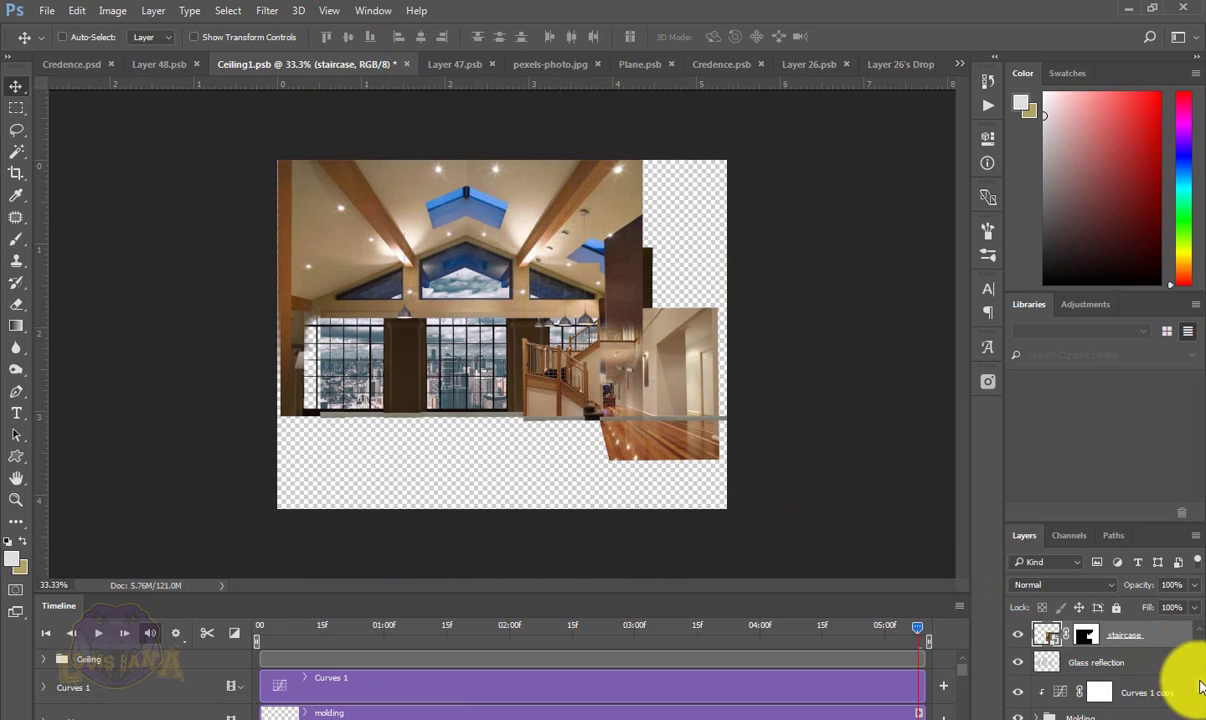
pyautogui.scroll(-3, 1195, 705)
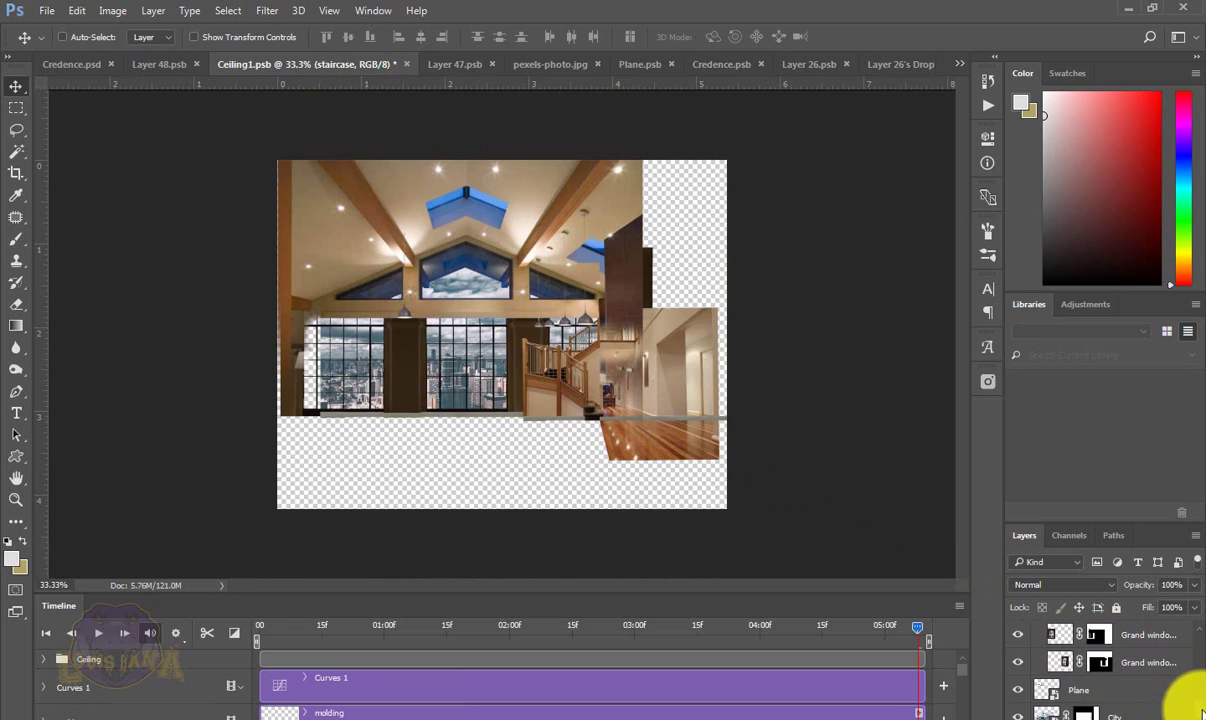
pyautogui.click(1018, 716)
pyautogui.click(1018, 716)
pyautogui.click(1018, 716)
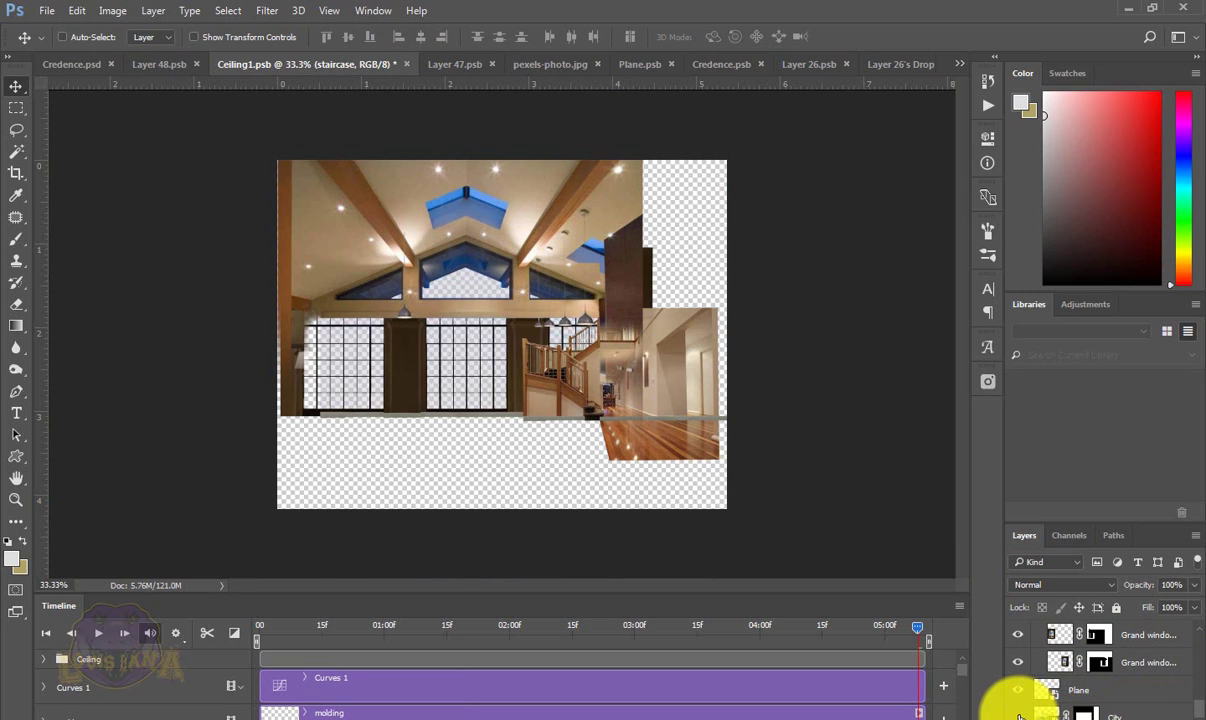
pyautogui.click(1018, 716)
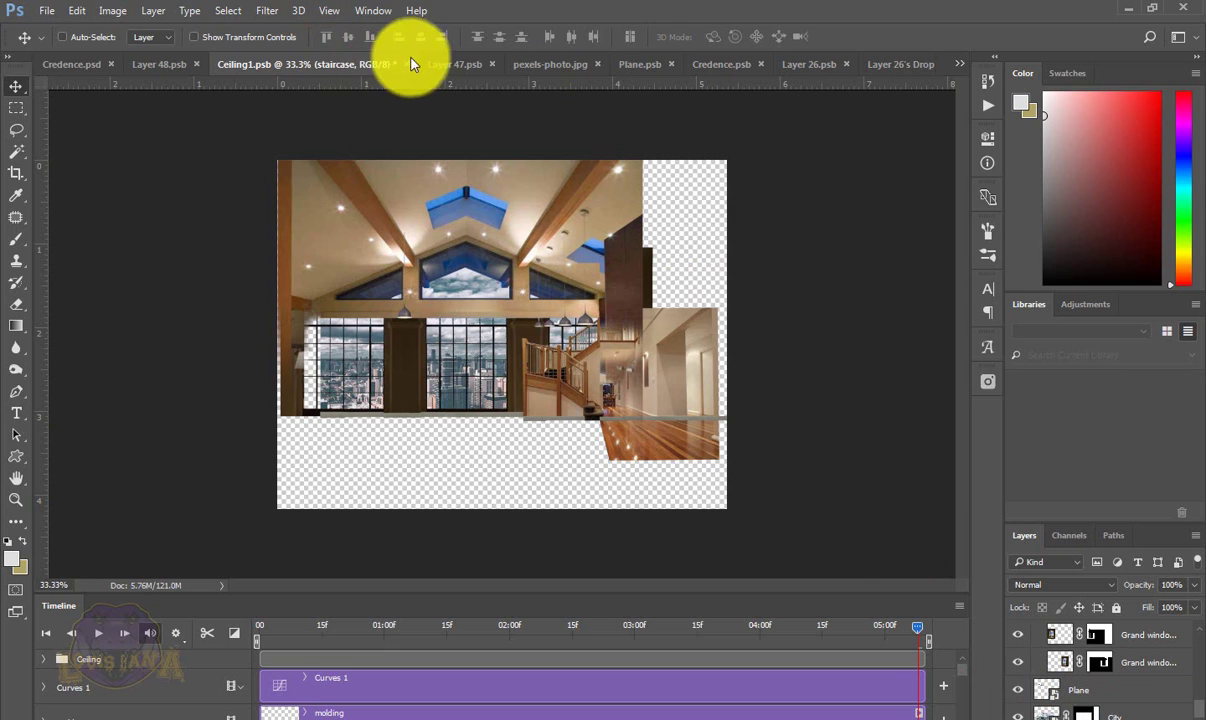
# - View the plane in Plane.psb, play its timeline, and return to Ceiling1.psb
pyautogui.click(641, 65)
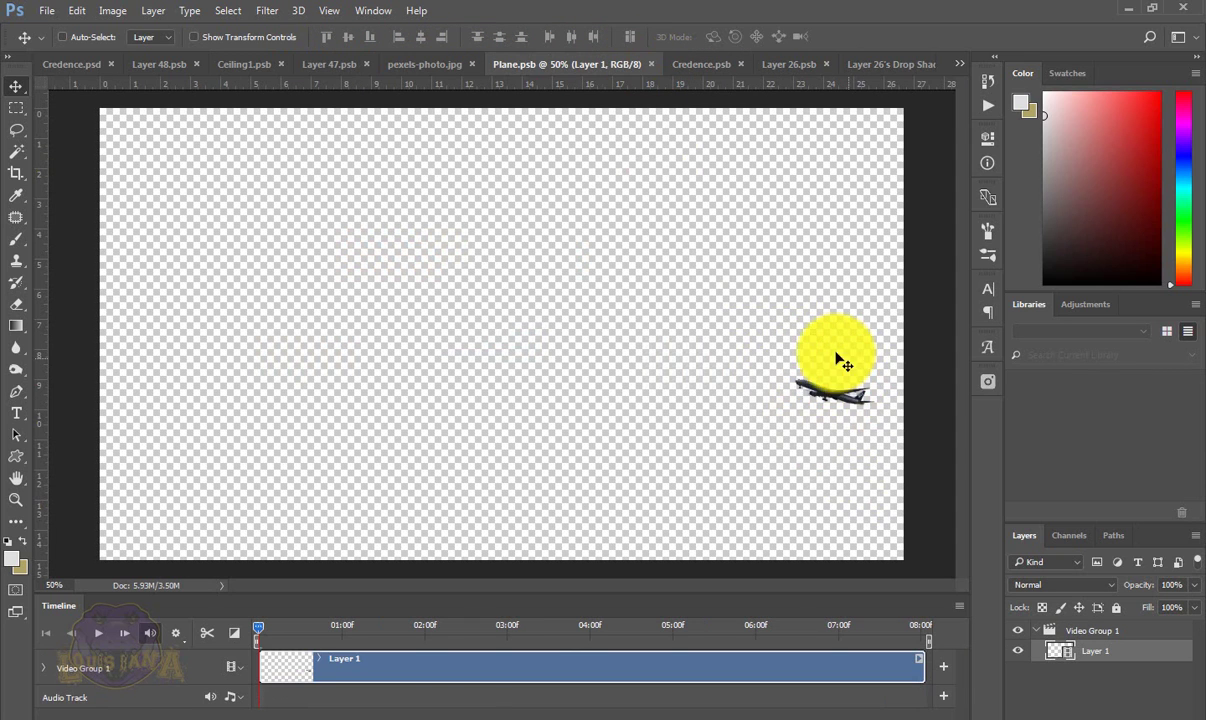
pyautogui.press('space')
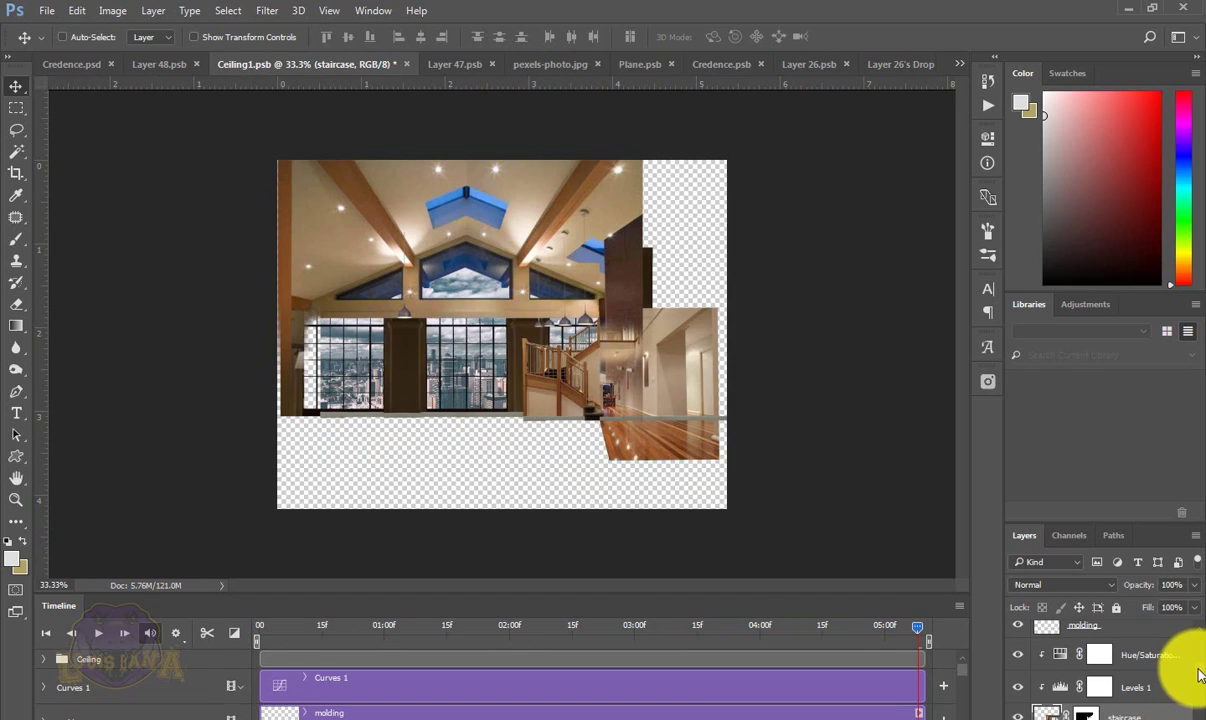
# - Toggle the two Grand window layers off and on in turn to examine their parts of the composite, leaving both visible
pyautogui.scroll(-5, 1190, 680)
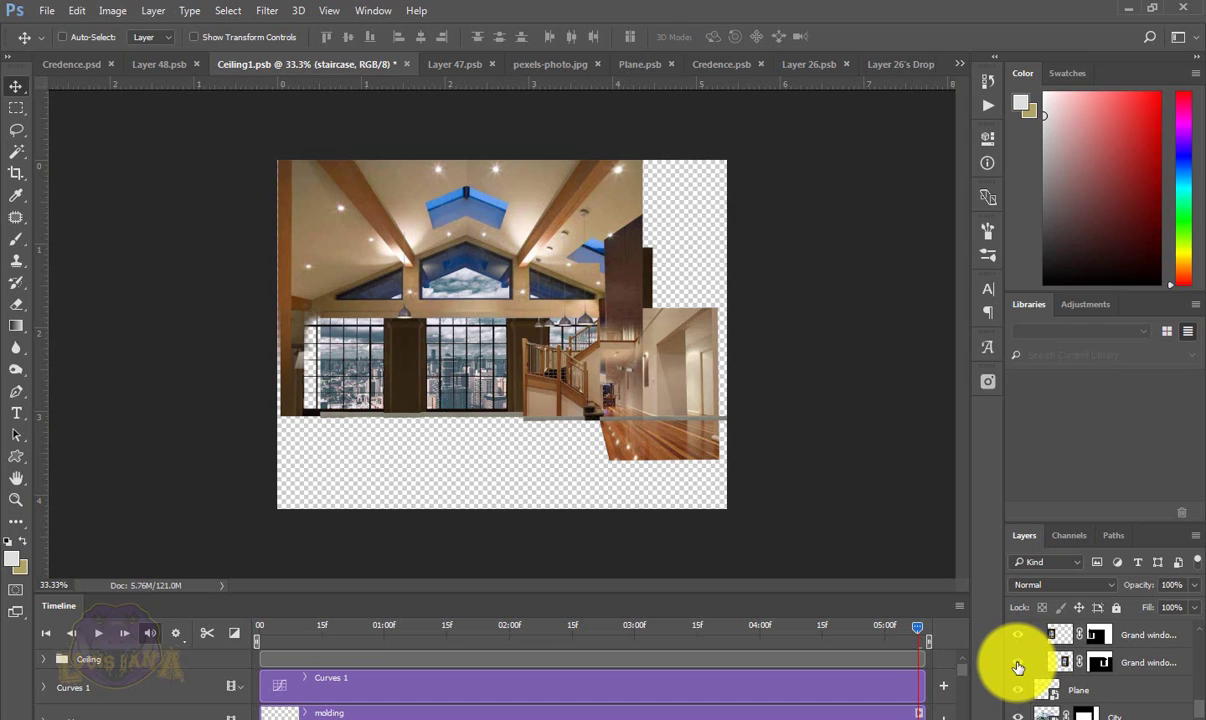
pyautogui.click(1018, 664)
pyautogui.click(1018, 664)
pyautogui.click(1018, 636)
pyautogui.click(1019, 638)
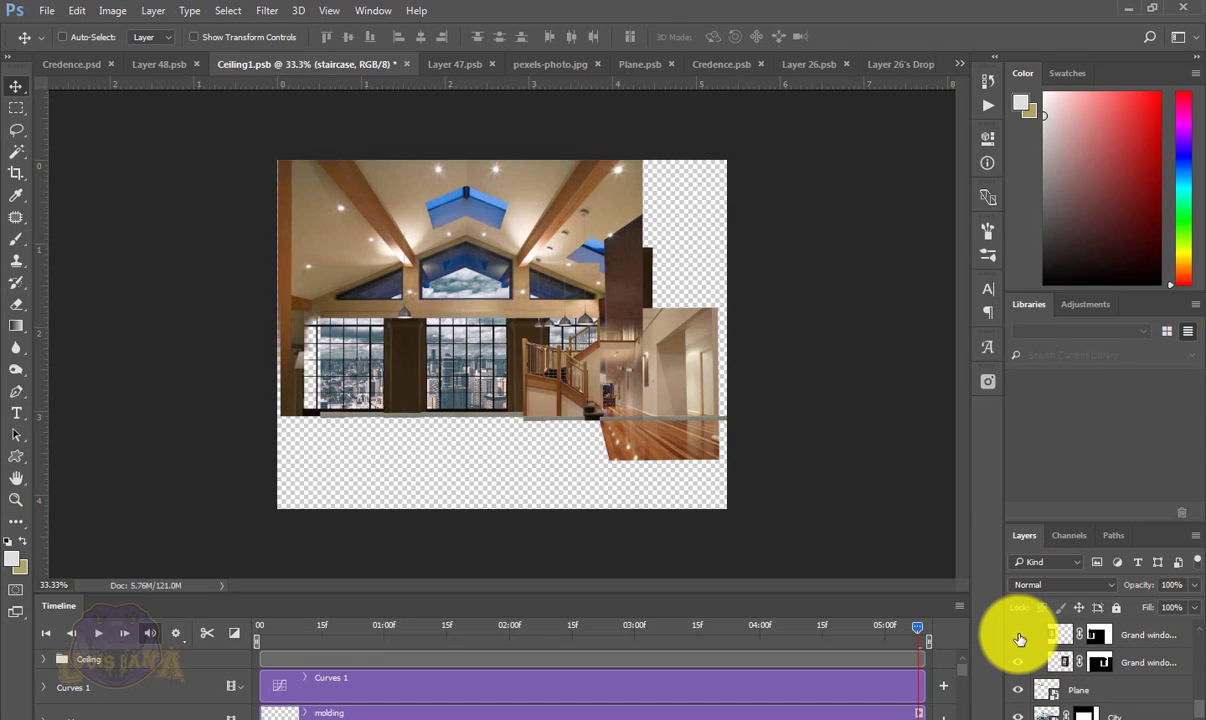
pyautogui.click(1019, 636)
pyautogui.click(1019, 636)
pyautogui.click(1019, 636)
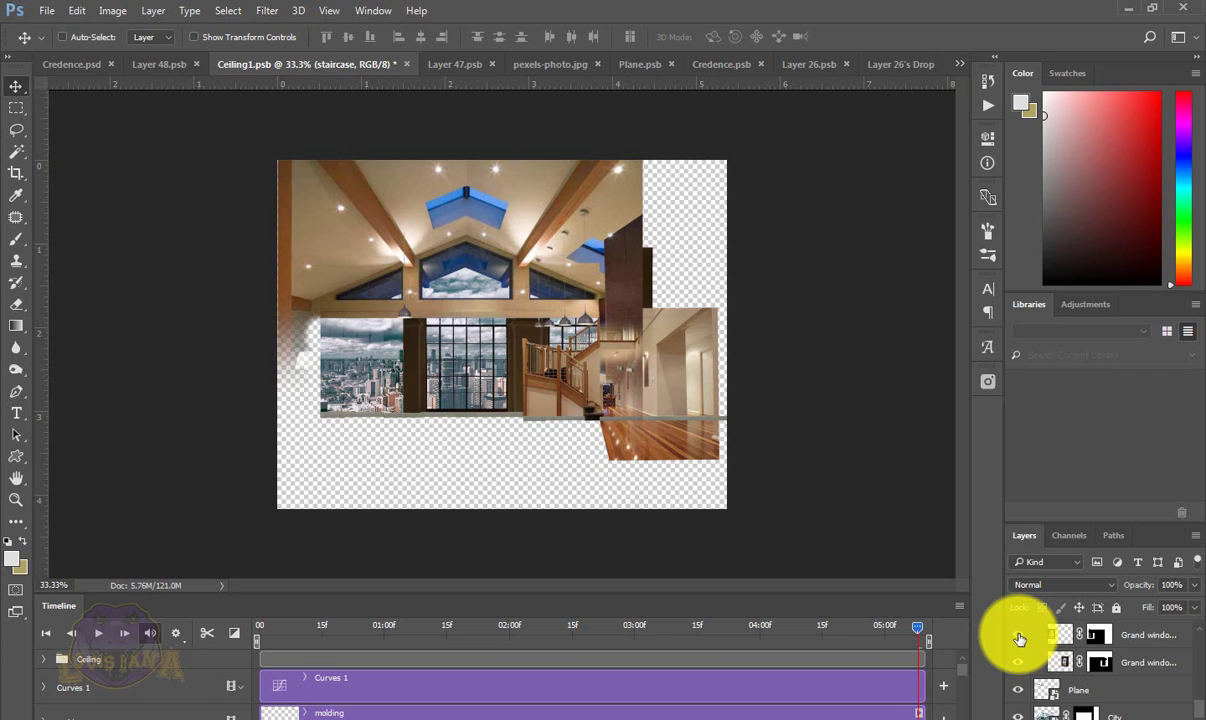
pyautogui.click(1019, 636)
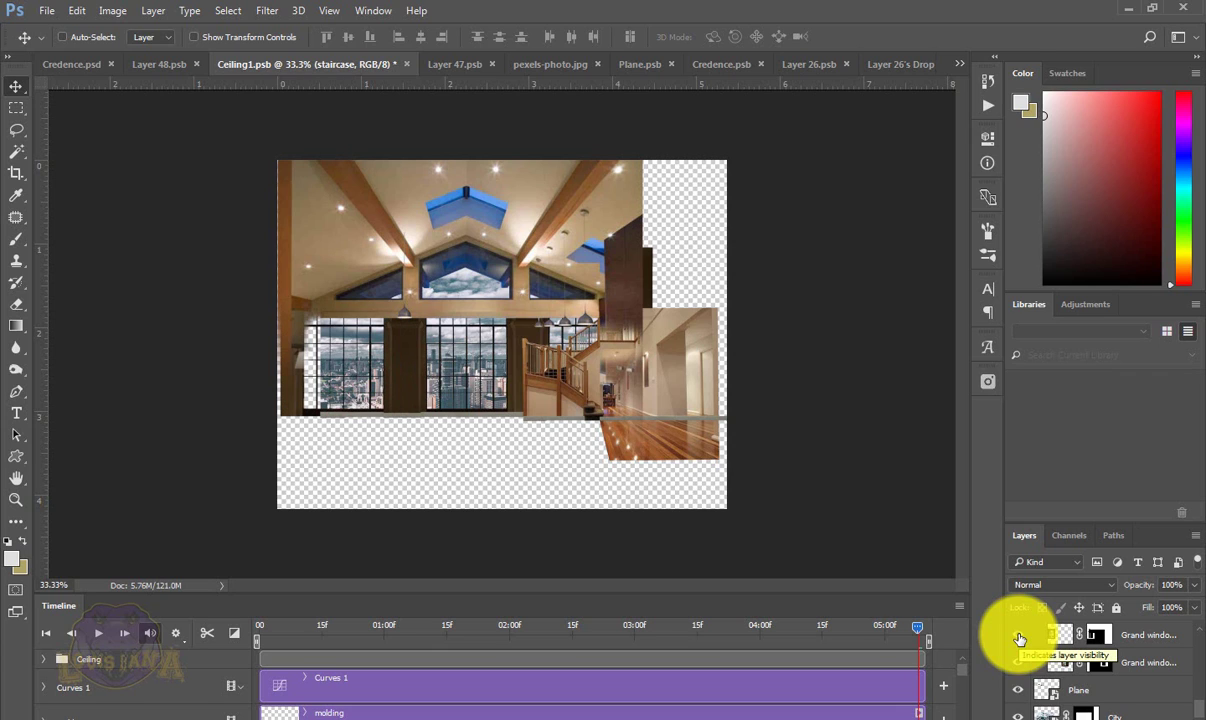
# - Isolate each of the two Grand window layers in turn, restoring all other layers after each view
pyautogui.keyDown('alt'); pyautogui.click(1019, 638); pyautogui.keyUp('alt')
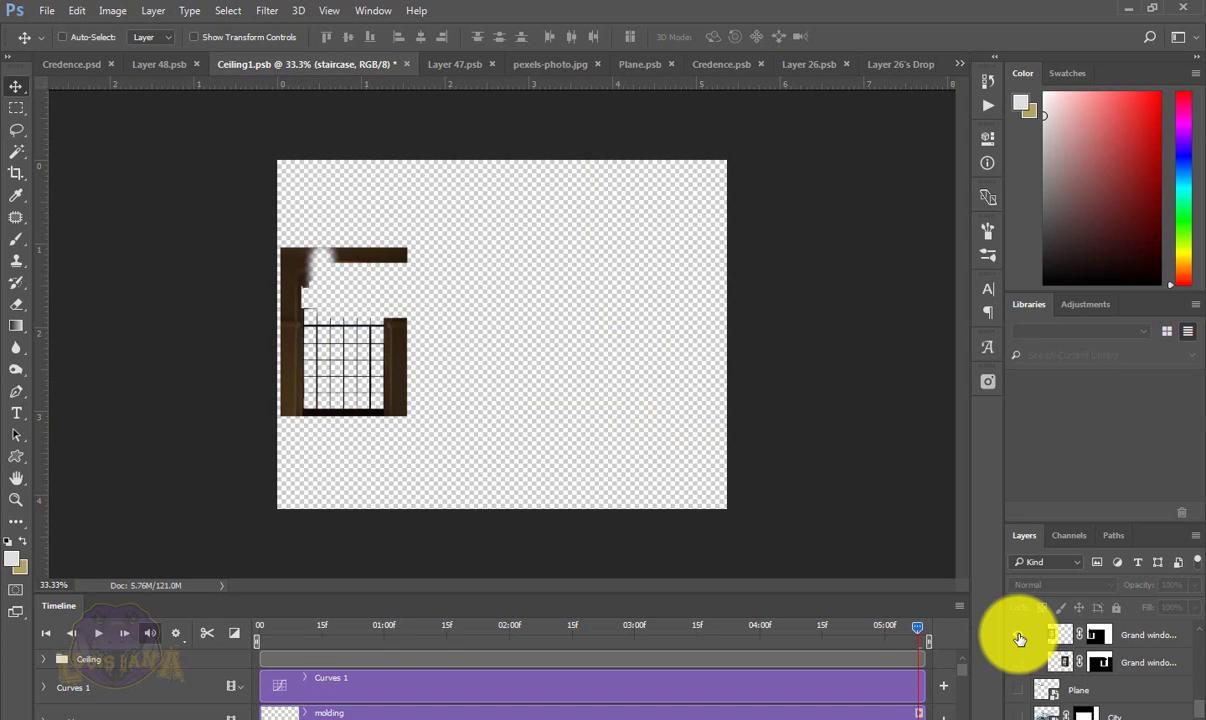
pyautogui.keyDown('alt'); pyautogui.click(1019, 637); pyautogui.keyUp('alt')
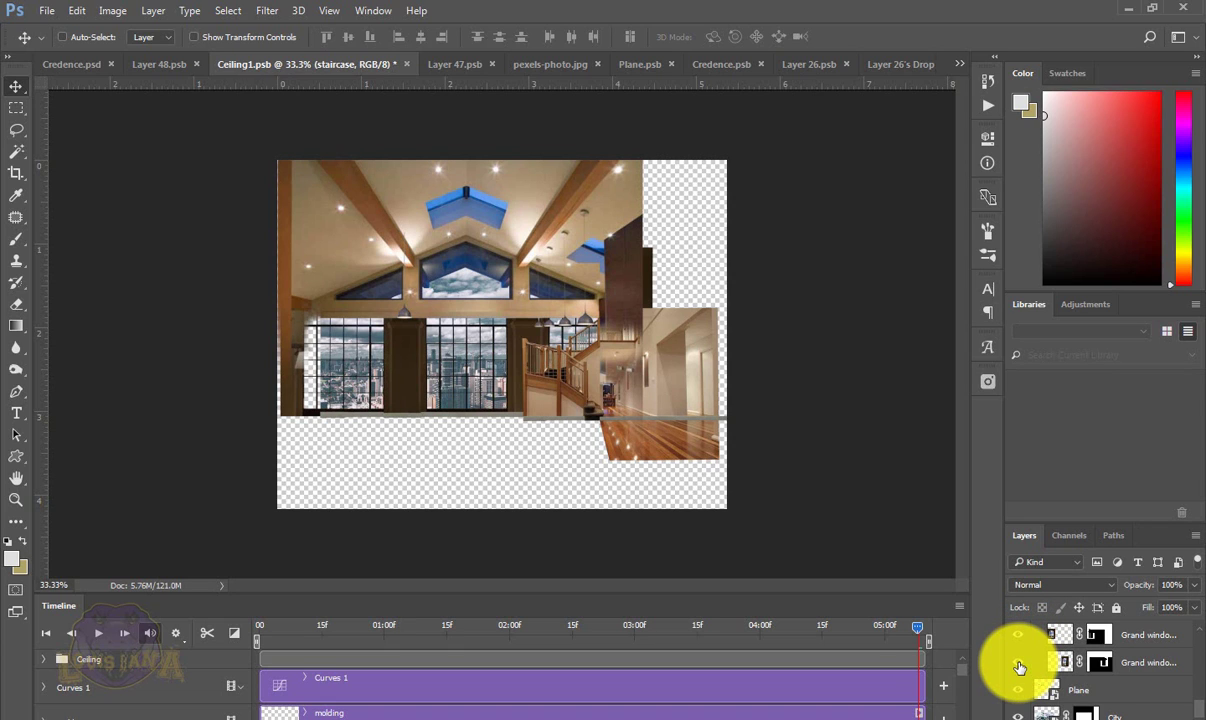
pyautogui.keyDown('alt'); pyautogui.click(1019, 664); pyautogui.keyUp('alt')
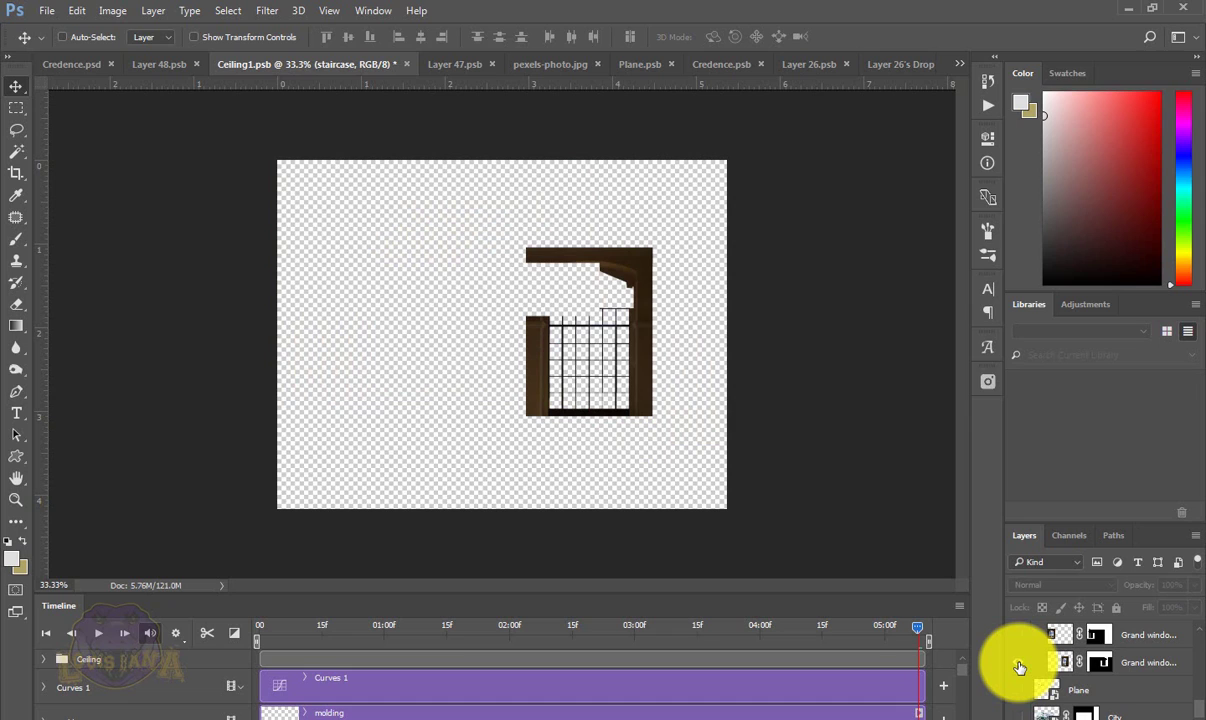
pyautogui.keyDown('alt'); pyautogui.click(1019, 665); pyautogui.keyUp('alt')
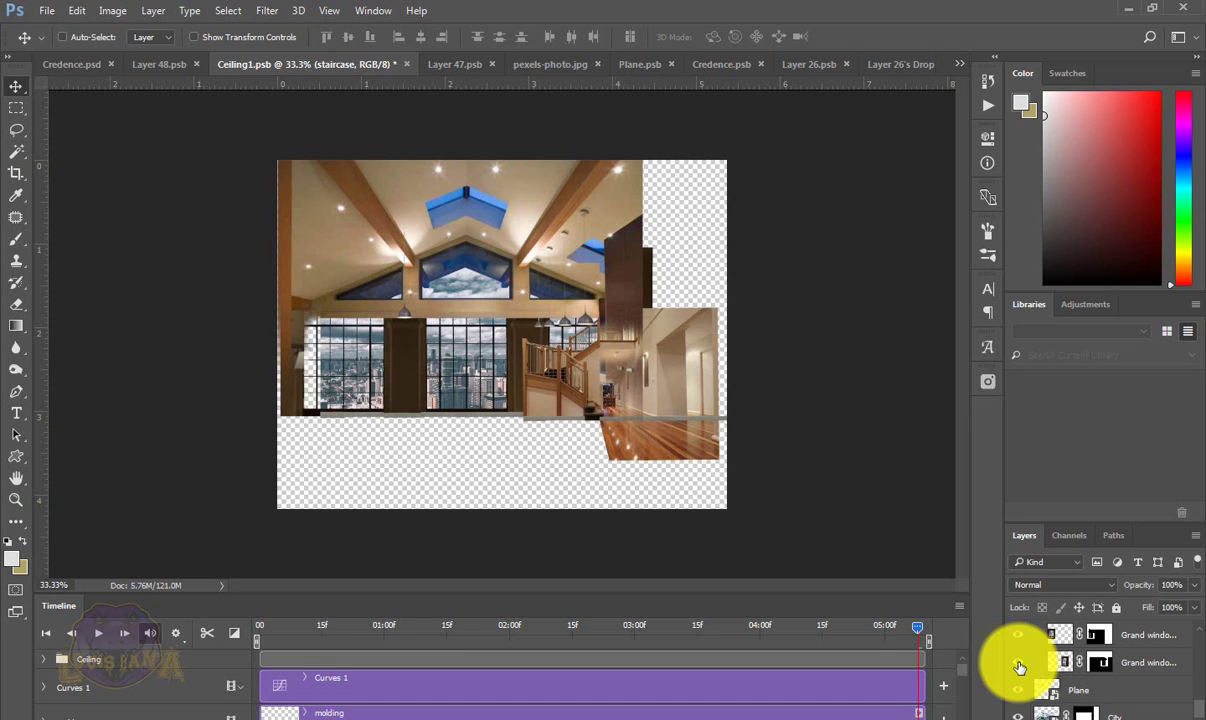
# - Isolate the uppermost Grand window layer twice, restoring the other layers after each view, and collapse the Grand window group
pyautogui.keyDown('alt'); pyautogui.click(1019, 666); pyautogui.keyUp('alt')
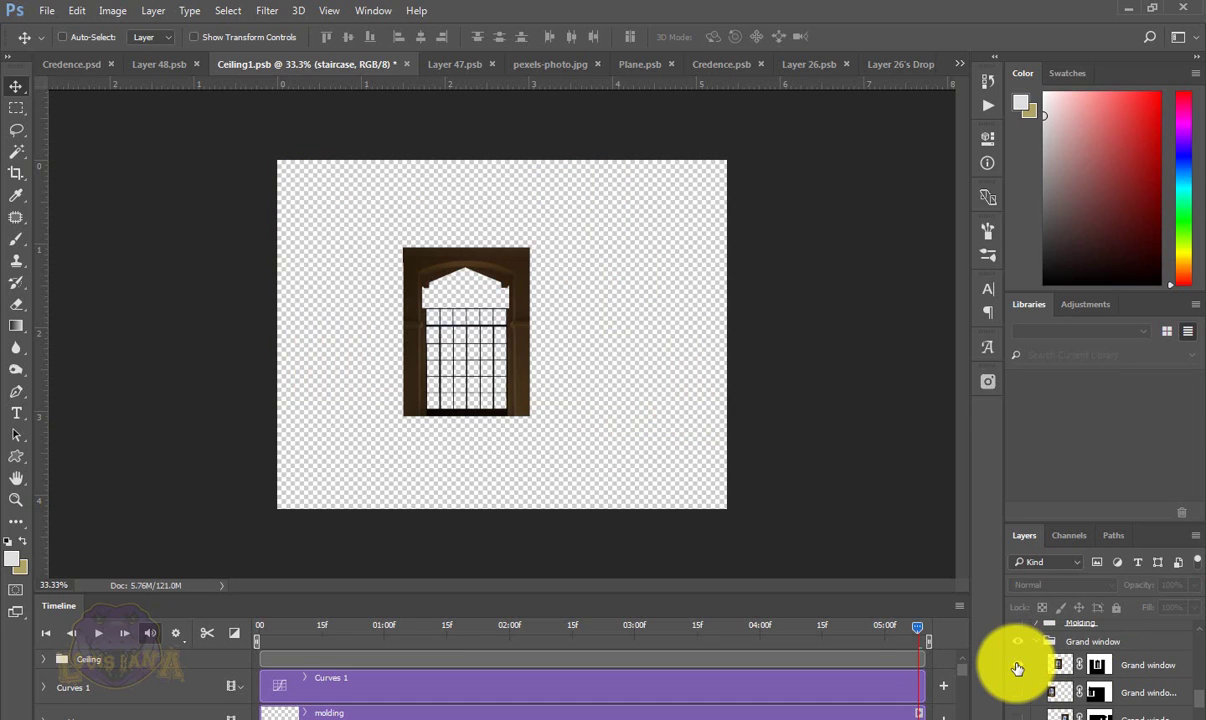
pyautogui.keyDown('alt'); pyautogui.click(1018, 666); pyautogui.keyUp('alt')
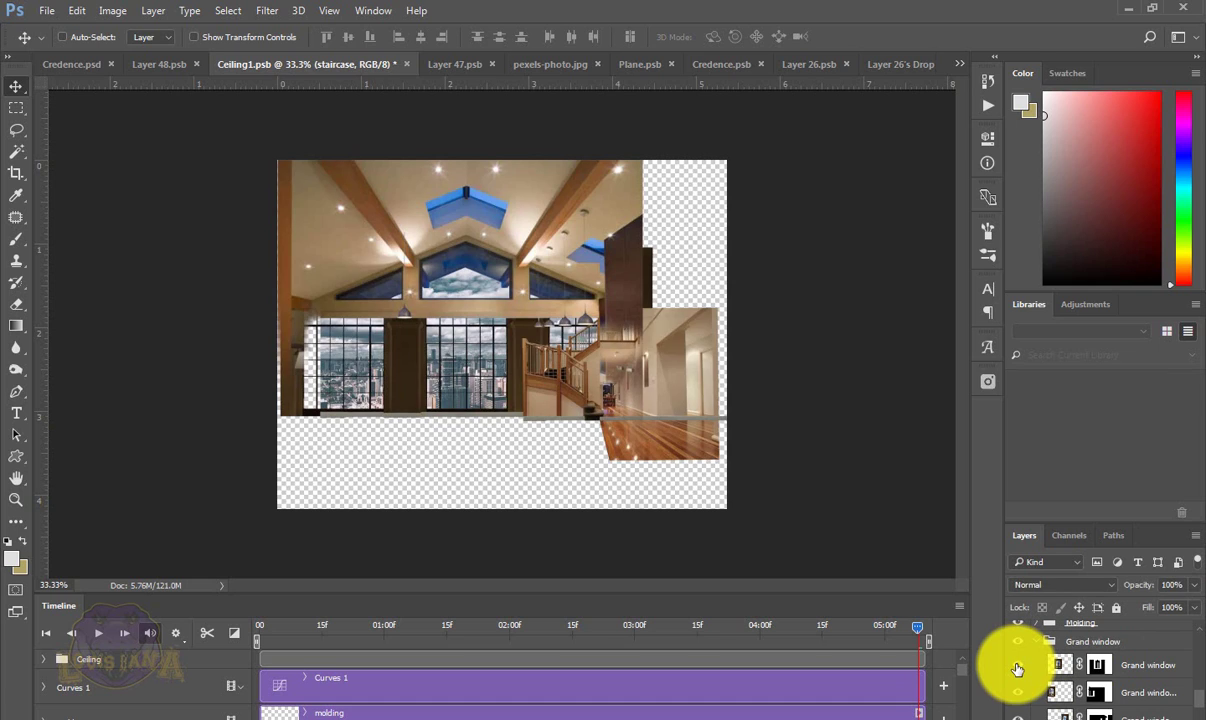
pyautogui.keyDown('alt'); pyautogui.click(1018, 666); pyautogui.keyUp('alt')
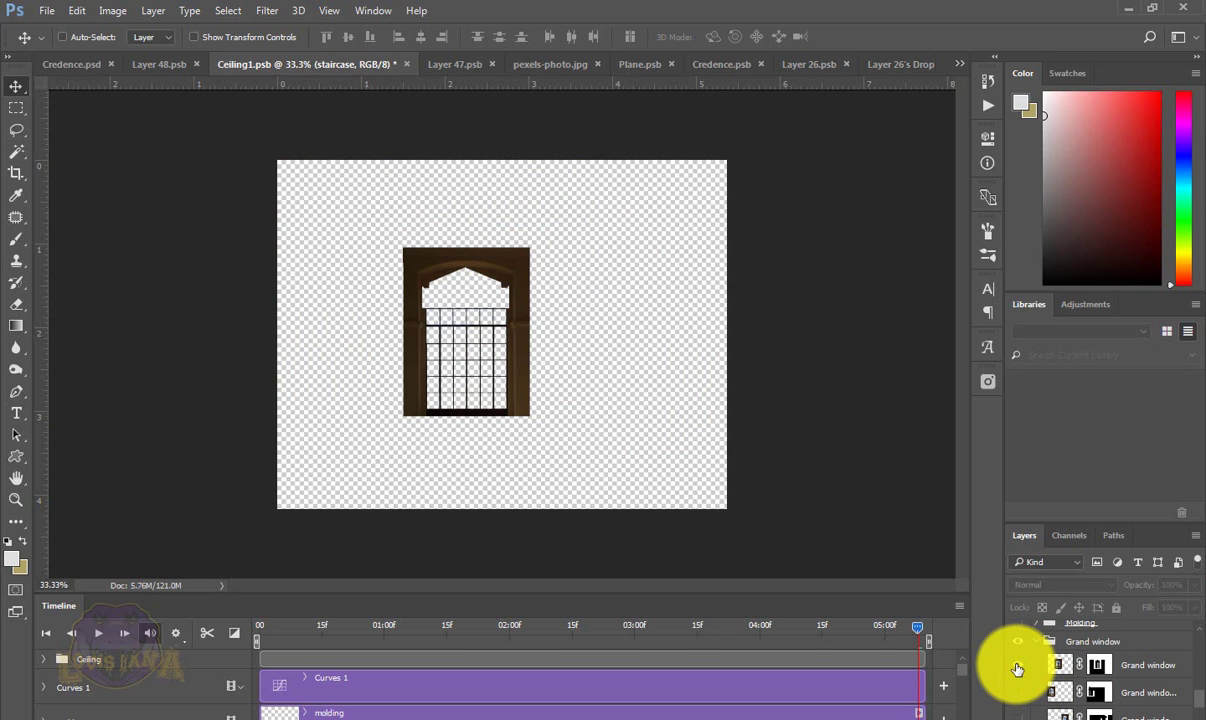
pyautogui.keyDown('alt'); pyautogui.click(1018, 666); pyautogui.keyUp('alt')
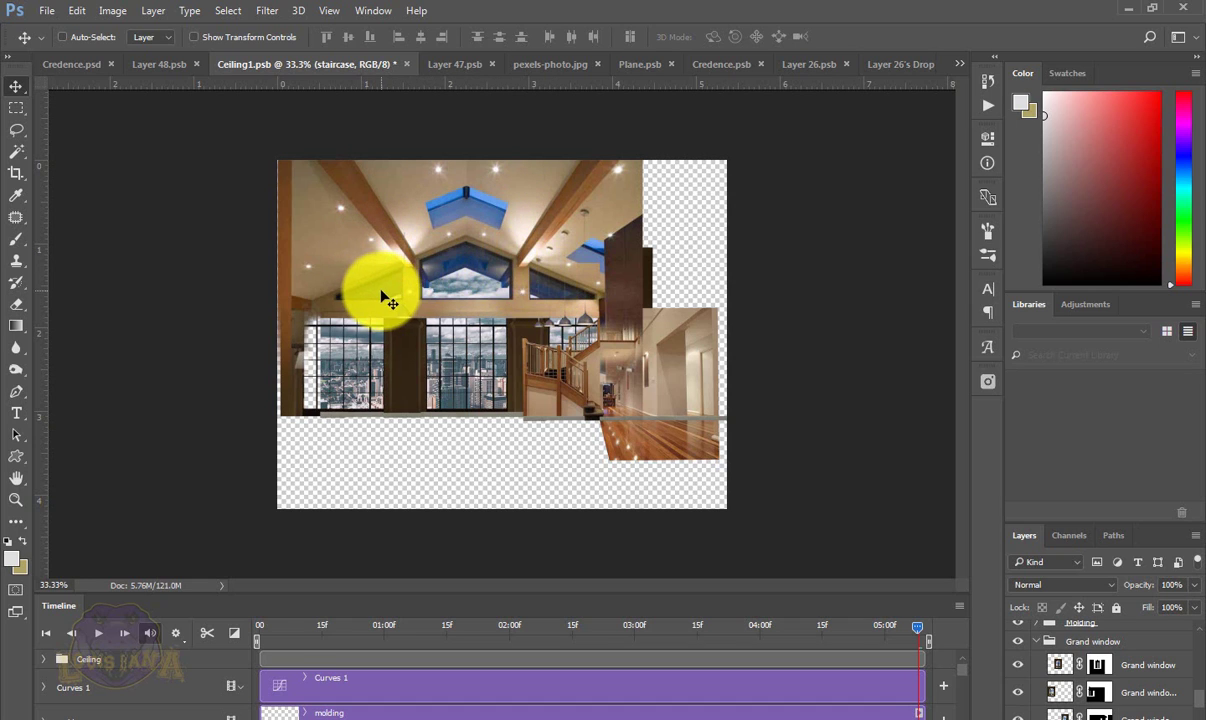
pyautogui.click(1032, 643)
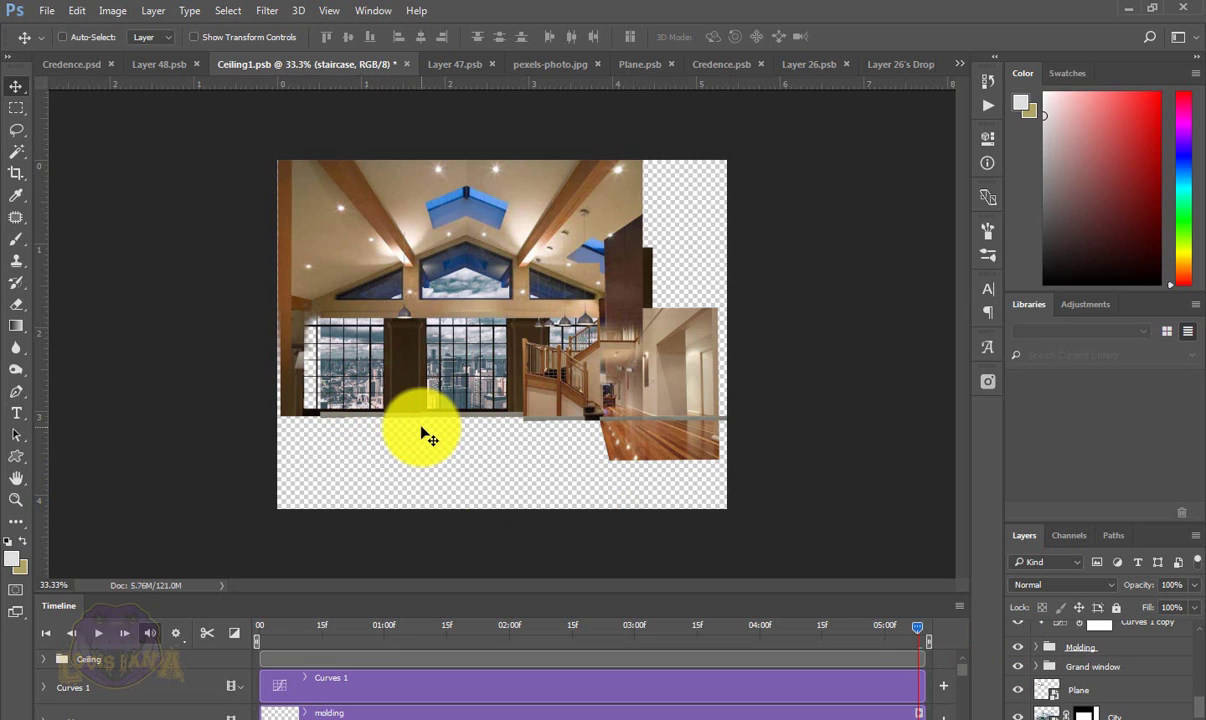
# - Toggle the Molding group off and on to examine the trim along the base of the windows, leaving it visible
pyautogui.scroll(3, 412, 427)
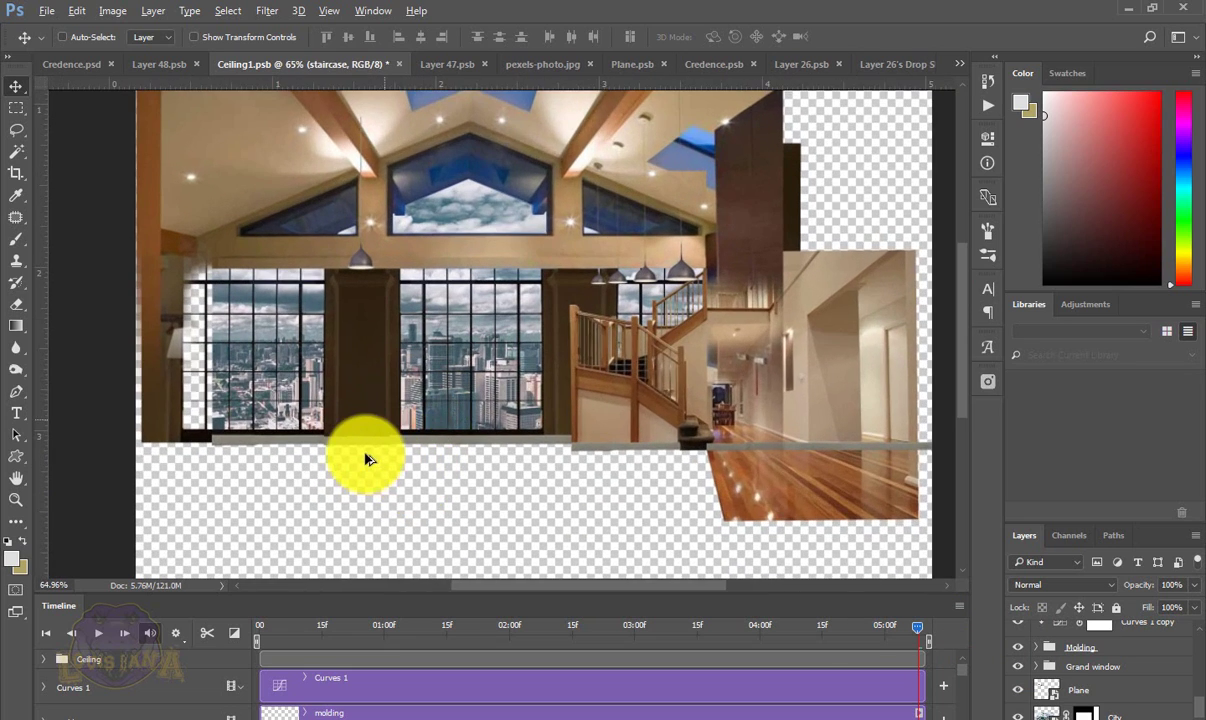
pyautogui.scroll(3, 365, 459)
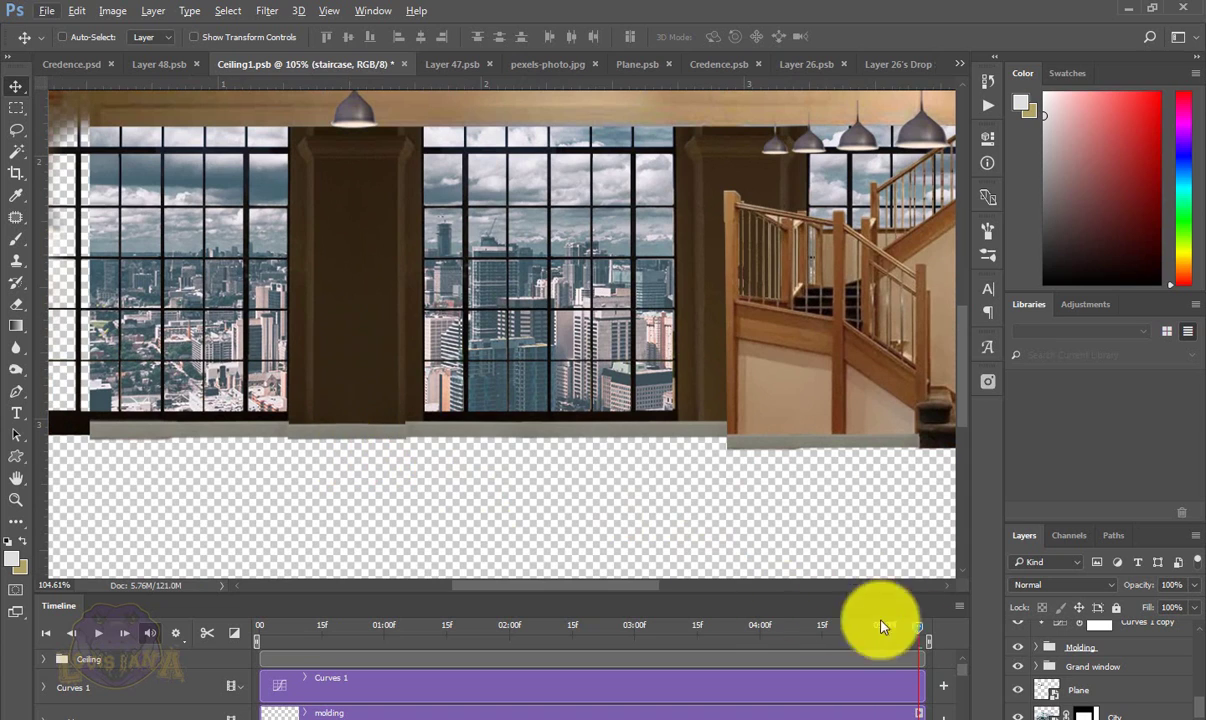
pyautogui.click(1018, 648)
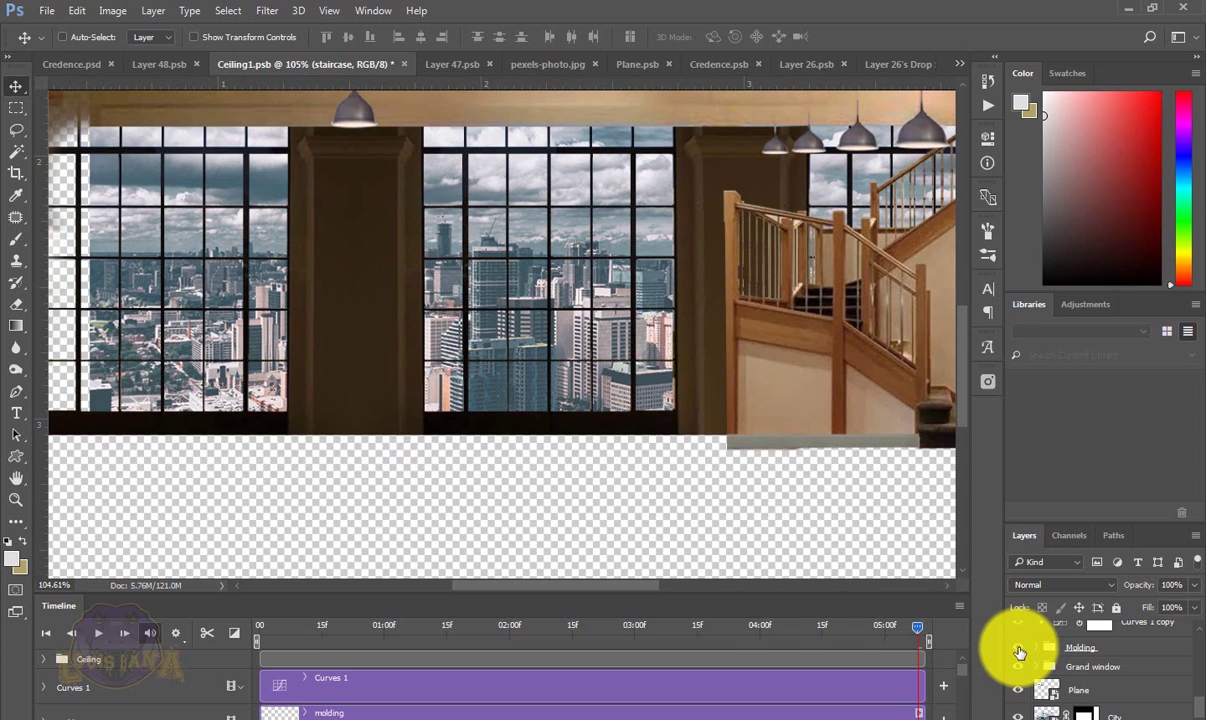
pyautogui.click(1018, 650)
pyautogui.click(1018, 651)
pyautogui.click(1018, 651)
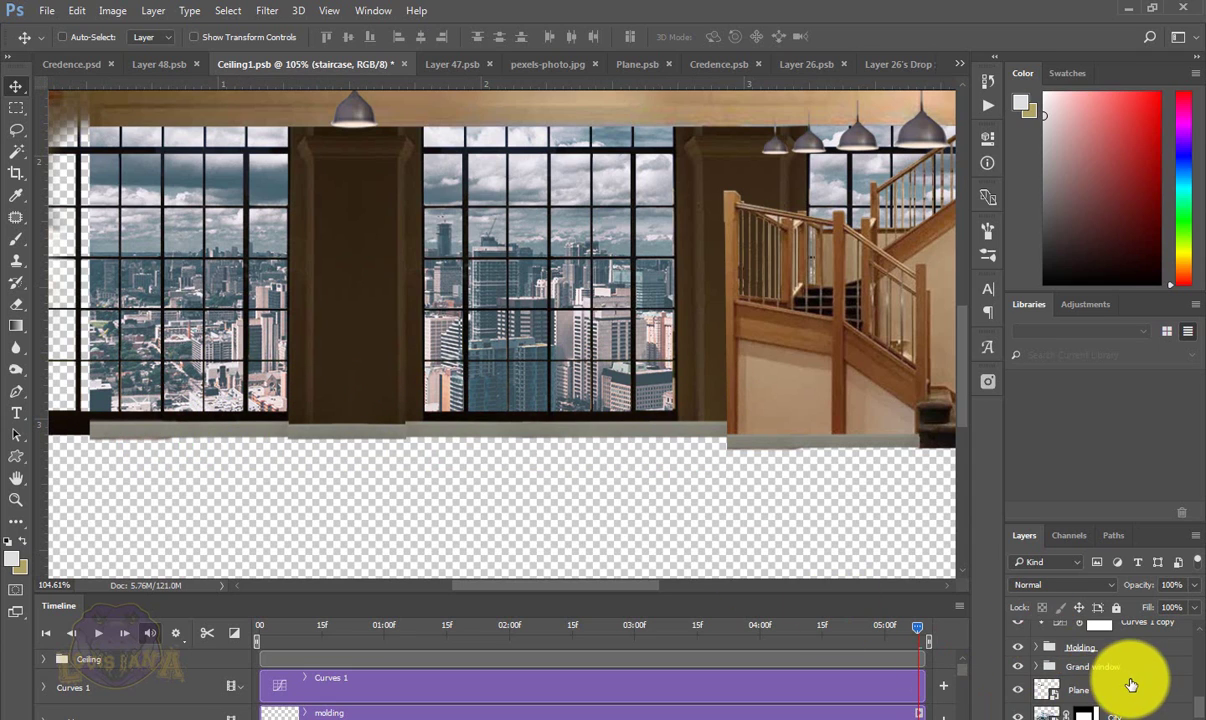
# - Toggle the Glass reflection layer off and on repeatedly to compare the city view through the windows, leaving it visible
pyautogui.scroll(2, 1060, 674)
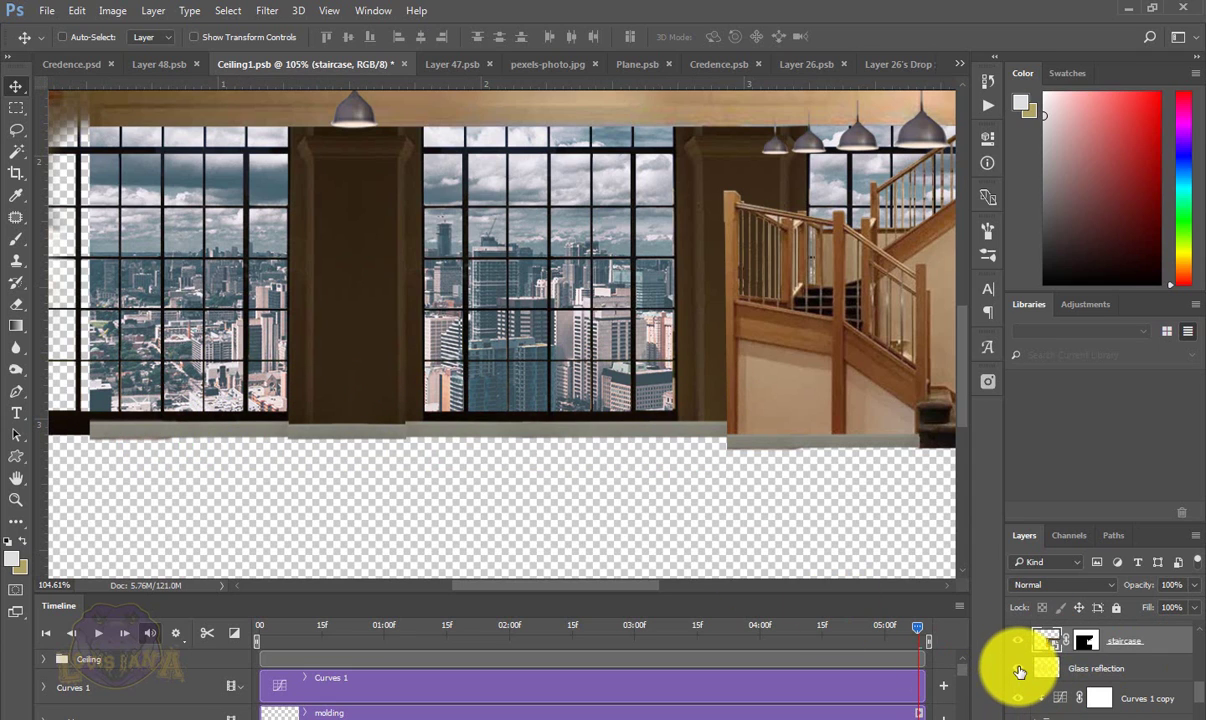
pyautogui.click(1019, 669)
pyautogui.click(1019, 669)
pyautogui.click(1019, 669)
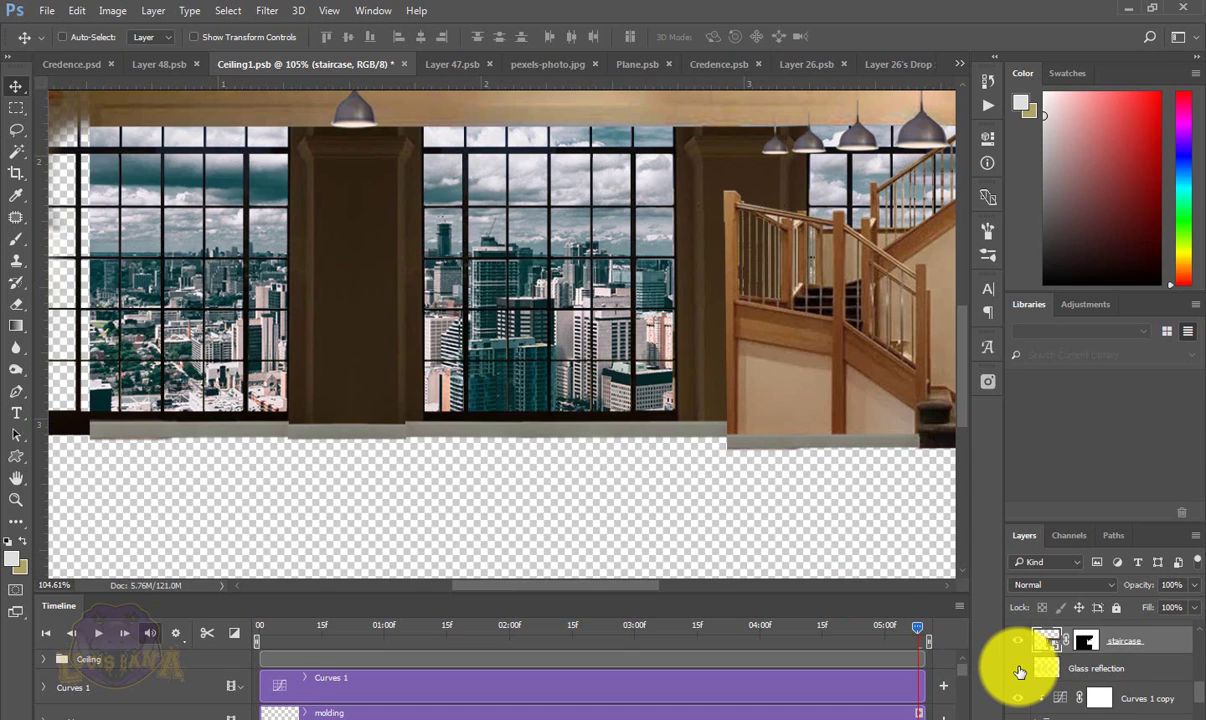
pyautogui.click(1019, 669)
pyautogui.click(1019, 669)
pyautogui.click(1019, 669)
pyautogui.click(1019, 669)
pyautogui.click(1019, 669)
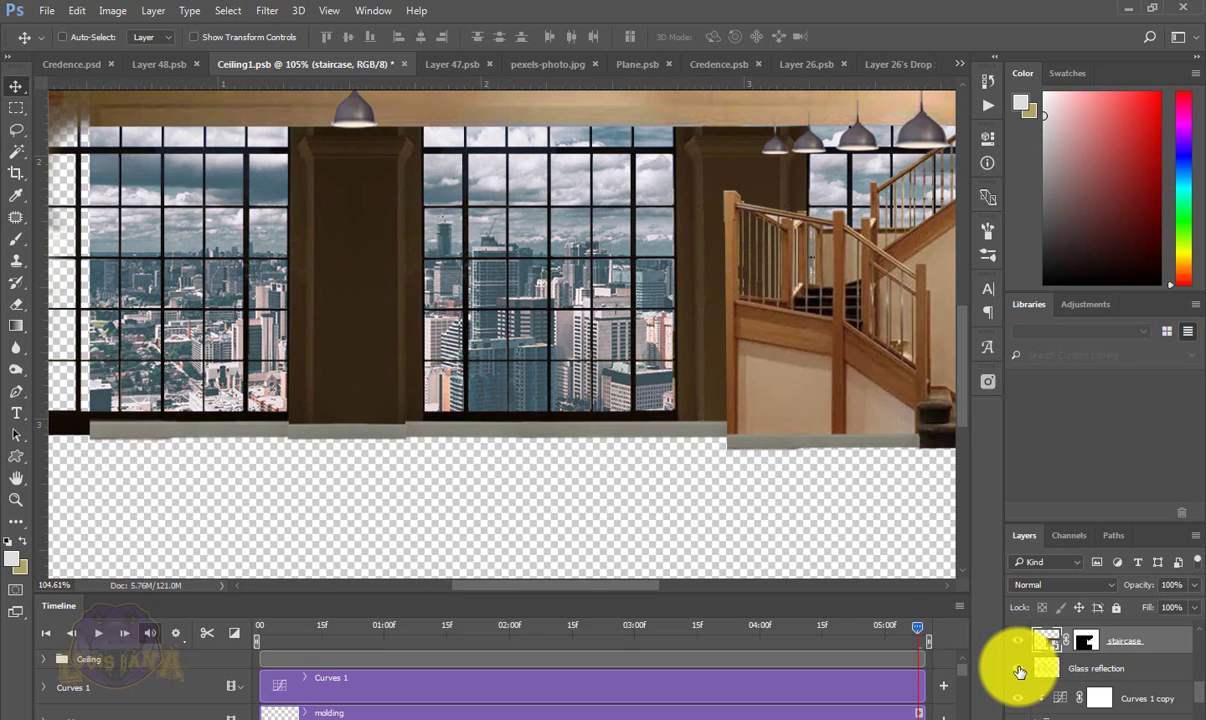
pyautogui.click(1019, 669)
pyautogui.click(1019, 669)
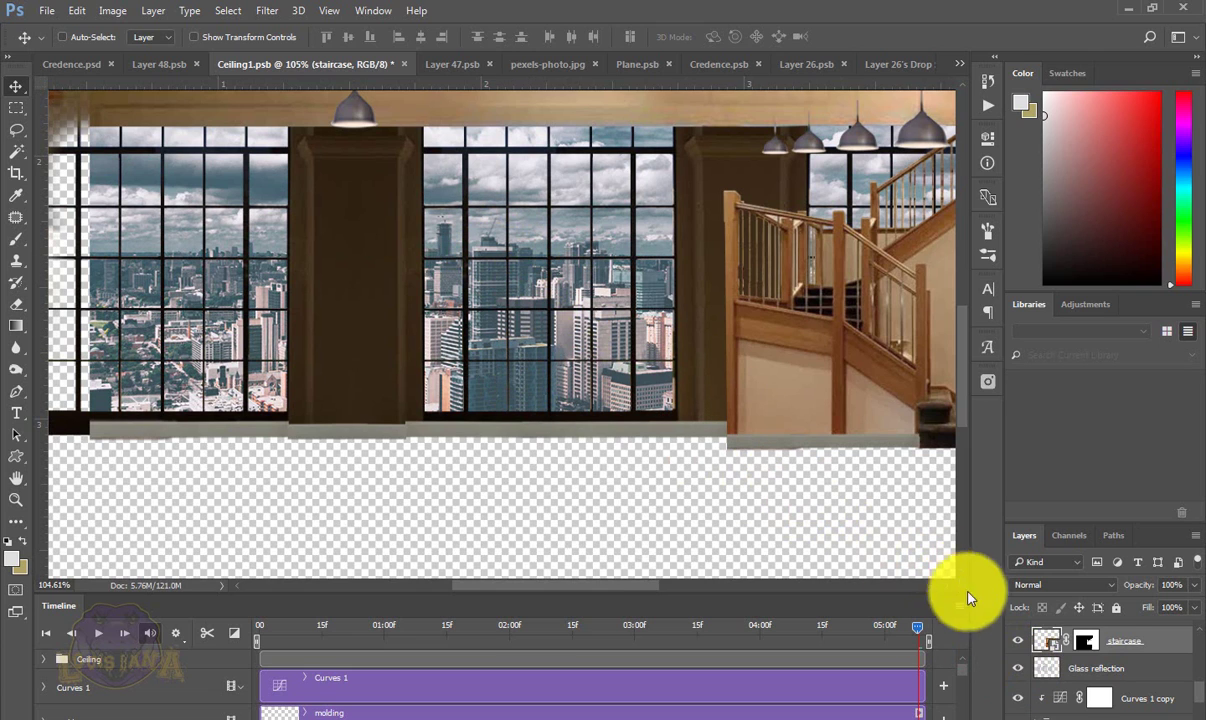
# - Toggle the staircase layer off and on, view the city source image in pexels-photo.jpg, and return to Ceiling1.psb
pyautogui.click(1019, 644)
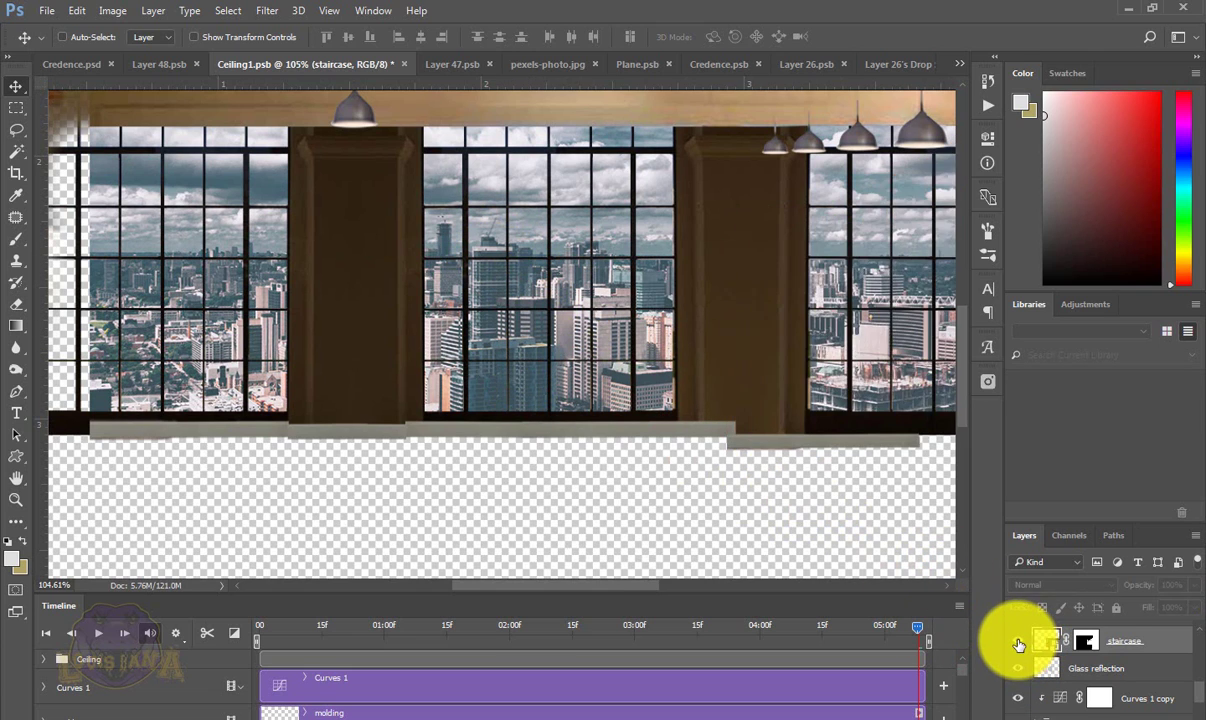
pyautogui.click(1019, 644)
pyautogui.click(527, 66)
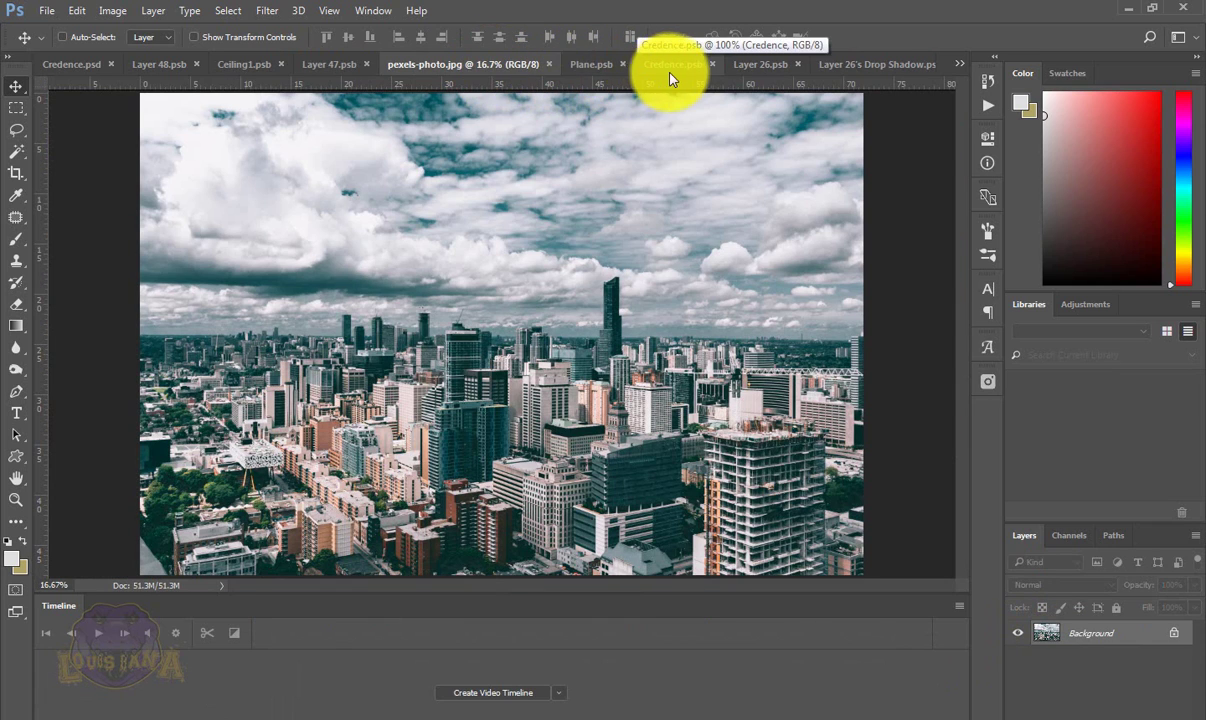
pyautogui.click(332, 64)
pyautogui.hotkey('ctrl', 'shift', 'Tab')
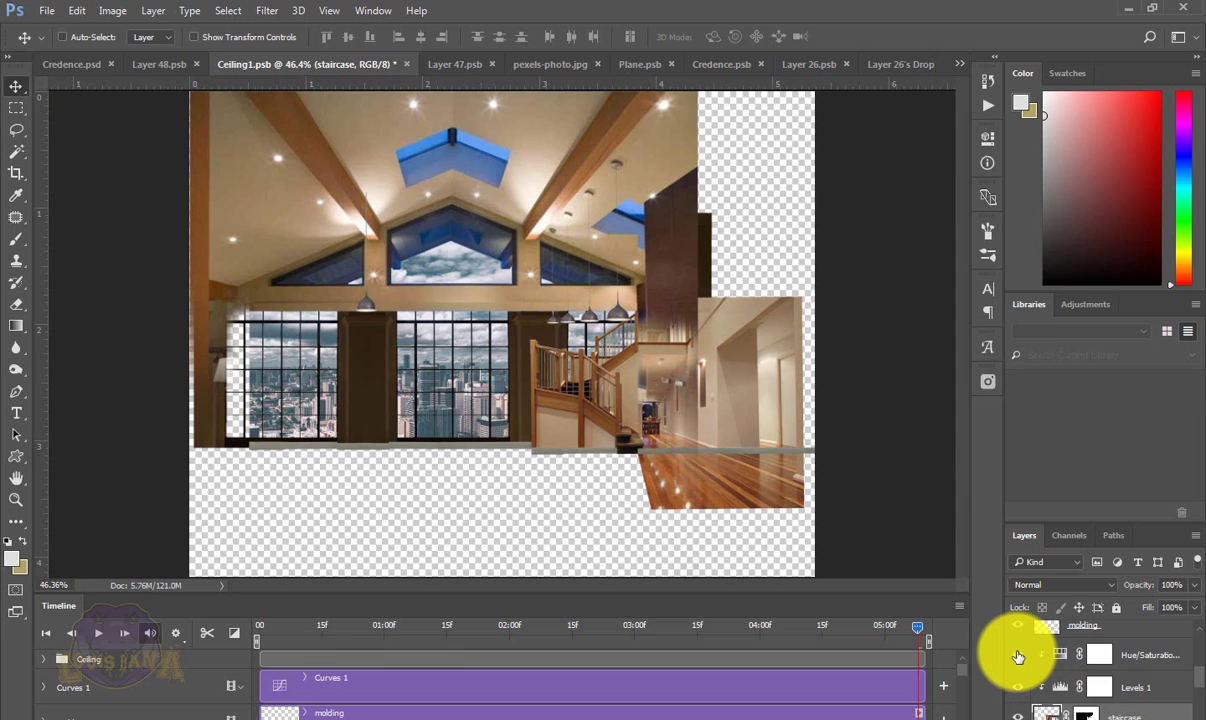
# - Toggle the Levels 1 adjustment above the staircase layer off and on to compare its effect, leaving it visible
pyautogui.click(1018, 690)
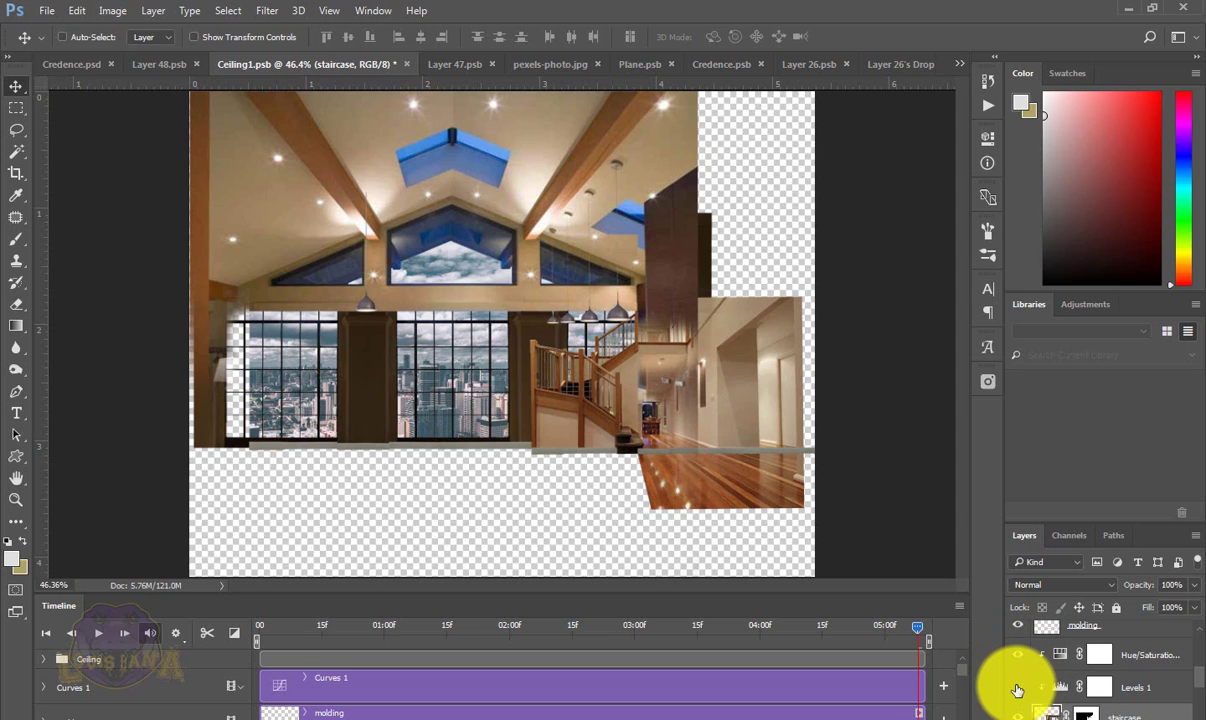
pyautogui.click(1018, 690)
pyautogui.click(1018, 690)
pyautogui.click(1017, 690)
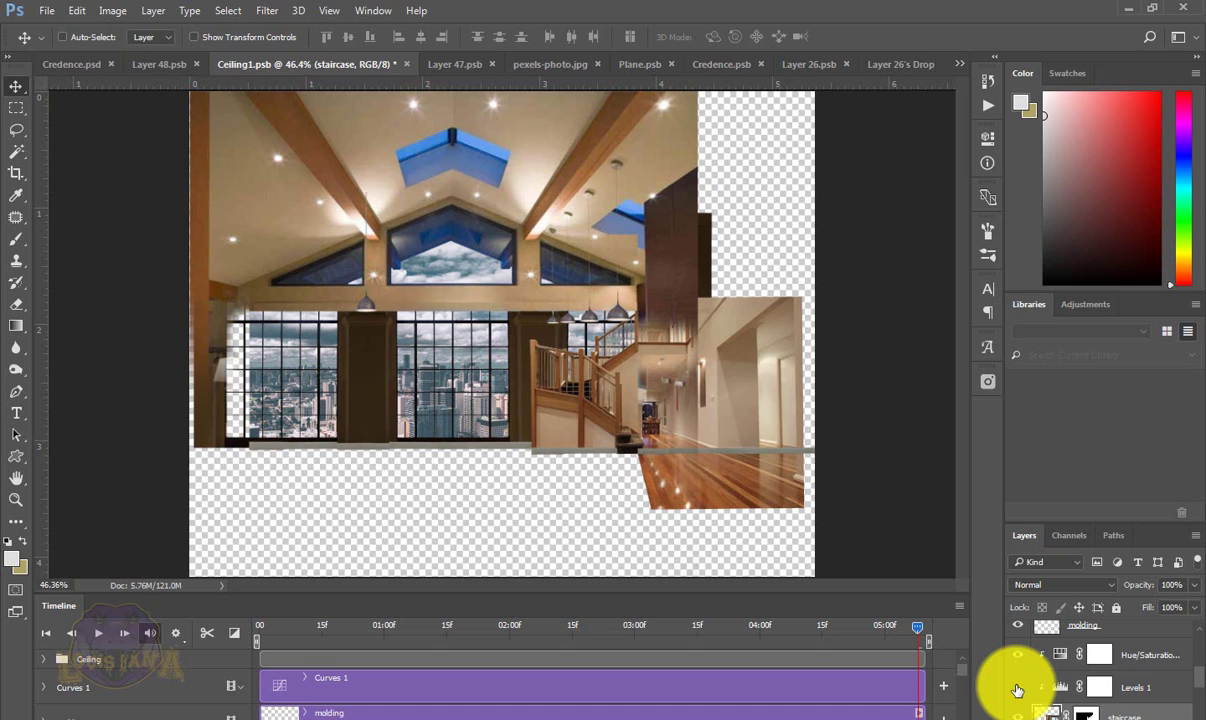
pyautogui.click(1016, 688)
pyautogui.click(1016, 688)
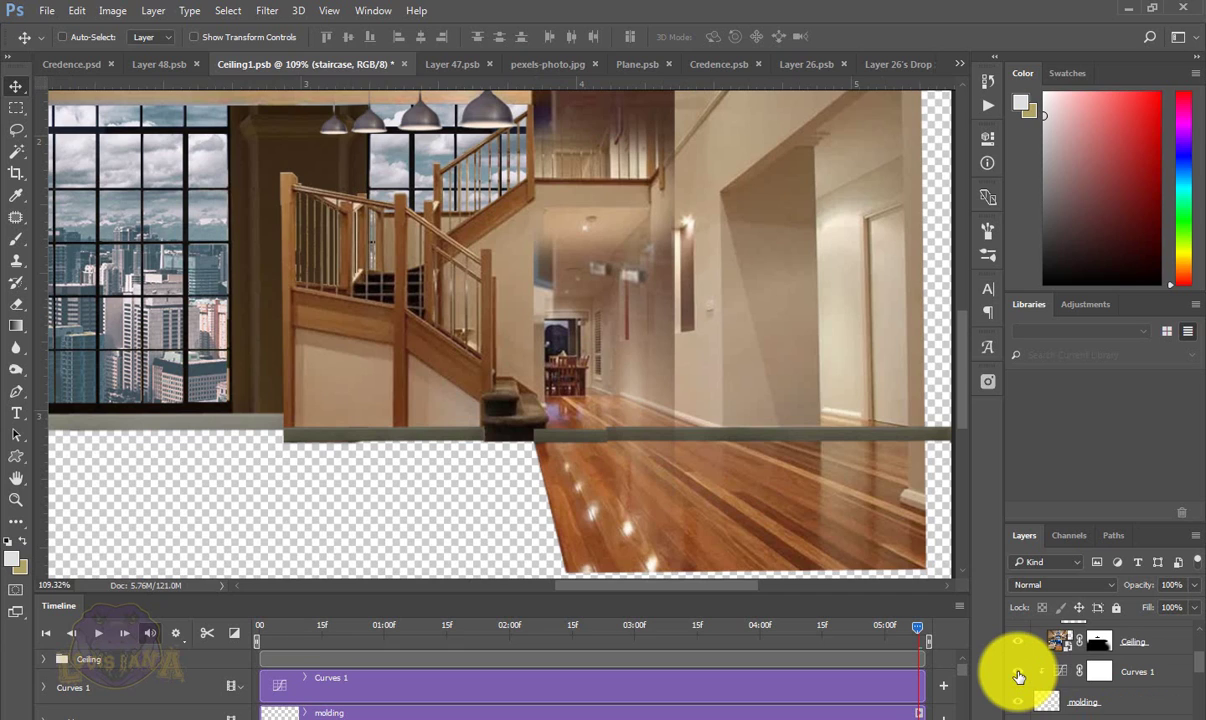
# - Compare the molding with and without the Curves 1 adjustment and open that adjustment's curve settings for inspection
pyautogui.click(1018, 674)
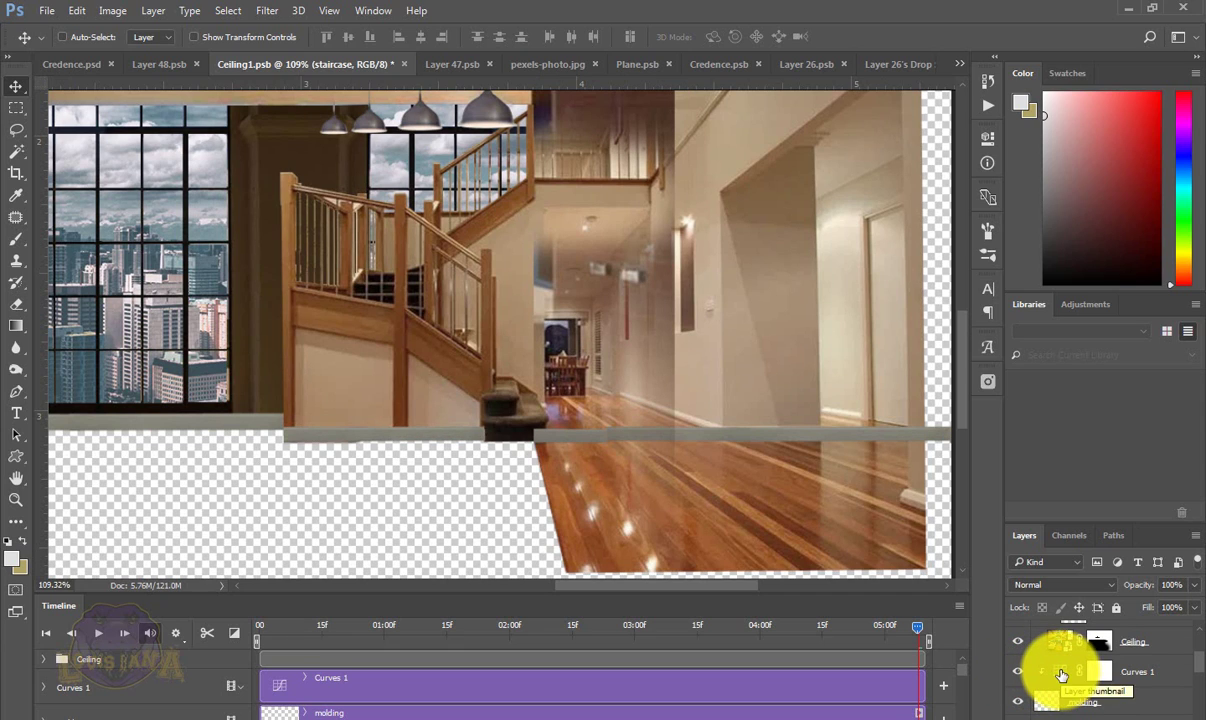
pyautogui.doubleClick(1062, 676)
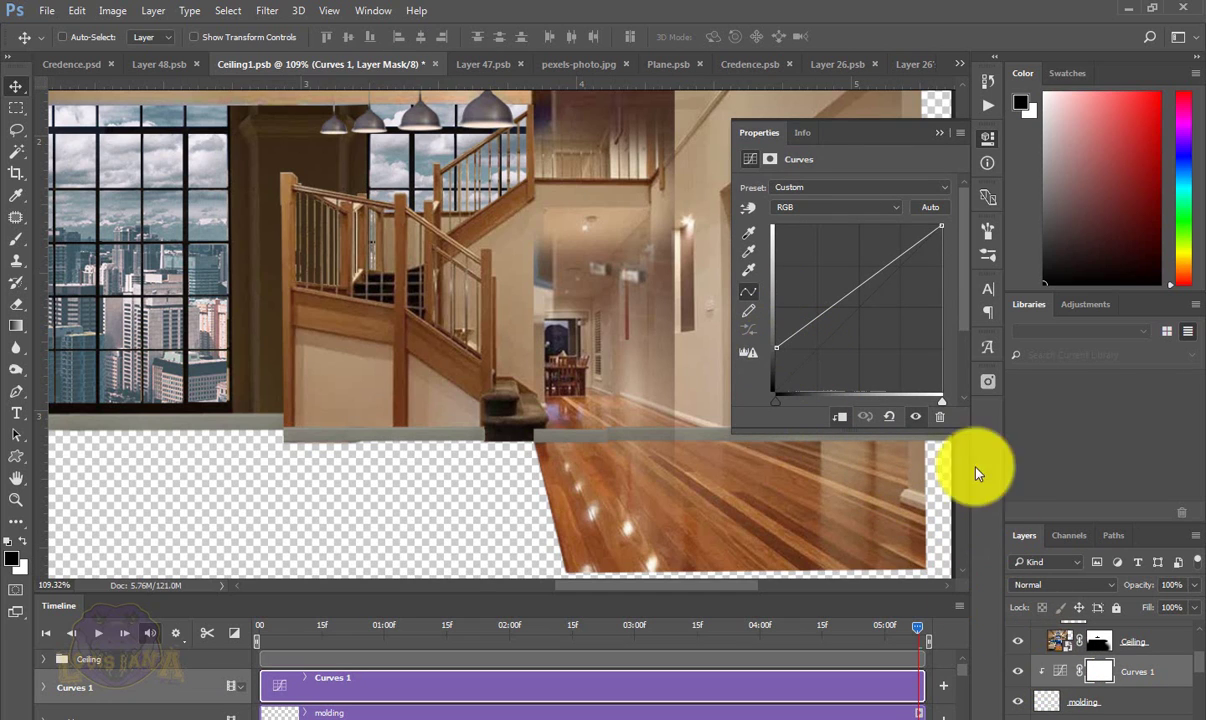
pyautogui.hotkey('ctrl', '0')
# - Open the Ceiling layer's smart object, Layer 46.psb, and examine the window and door area of the source room photo
pyautogui.scroll(2, 1068, 680)
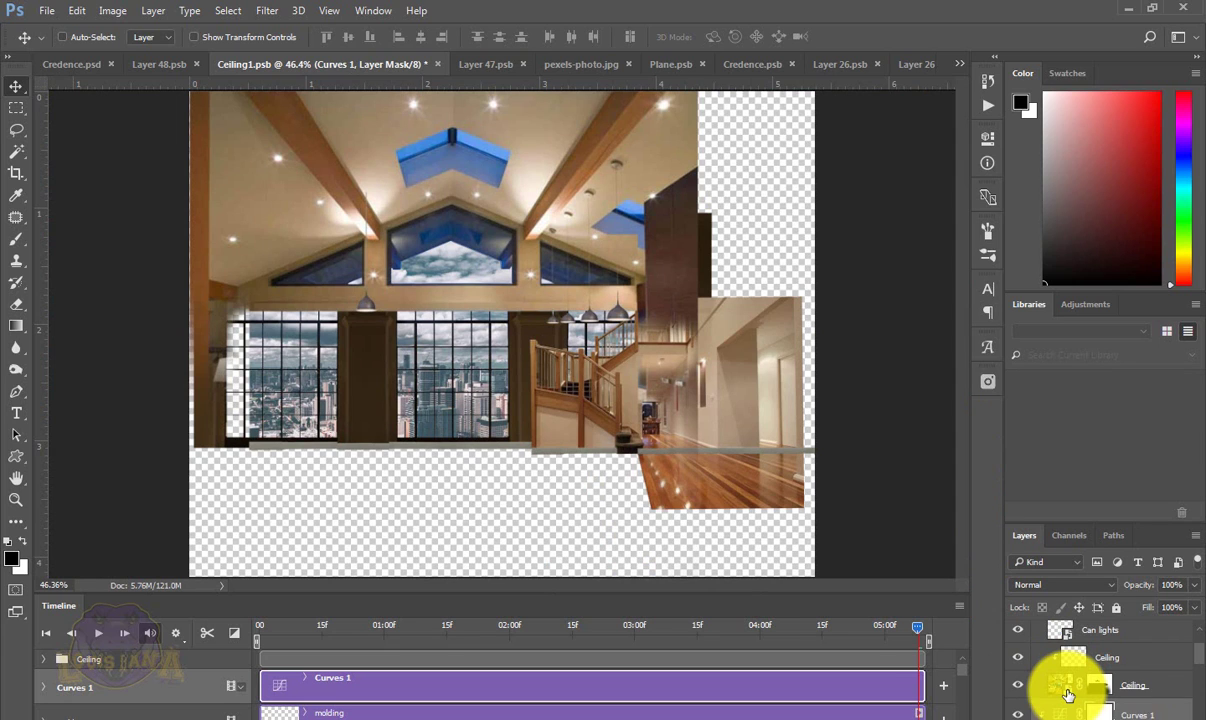
pyautogui.doubleClick(1066, 689)
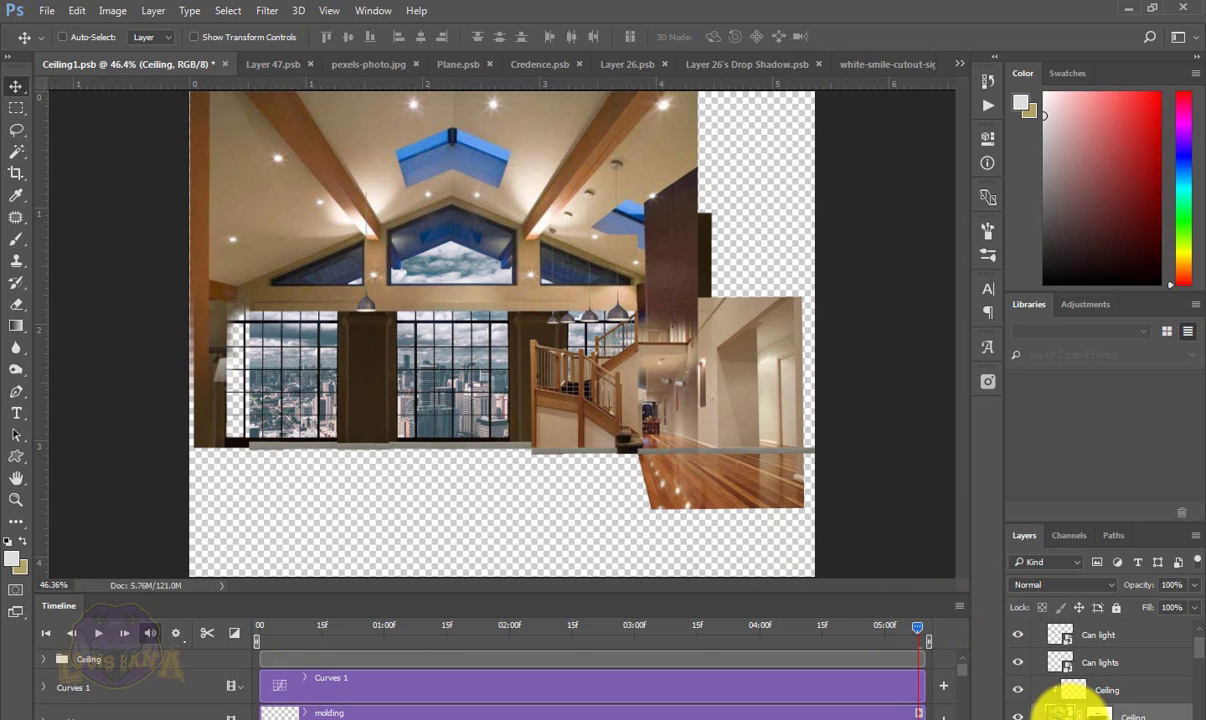
pyautogui.doubleClick(1062, 712)
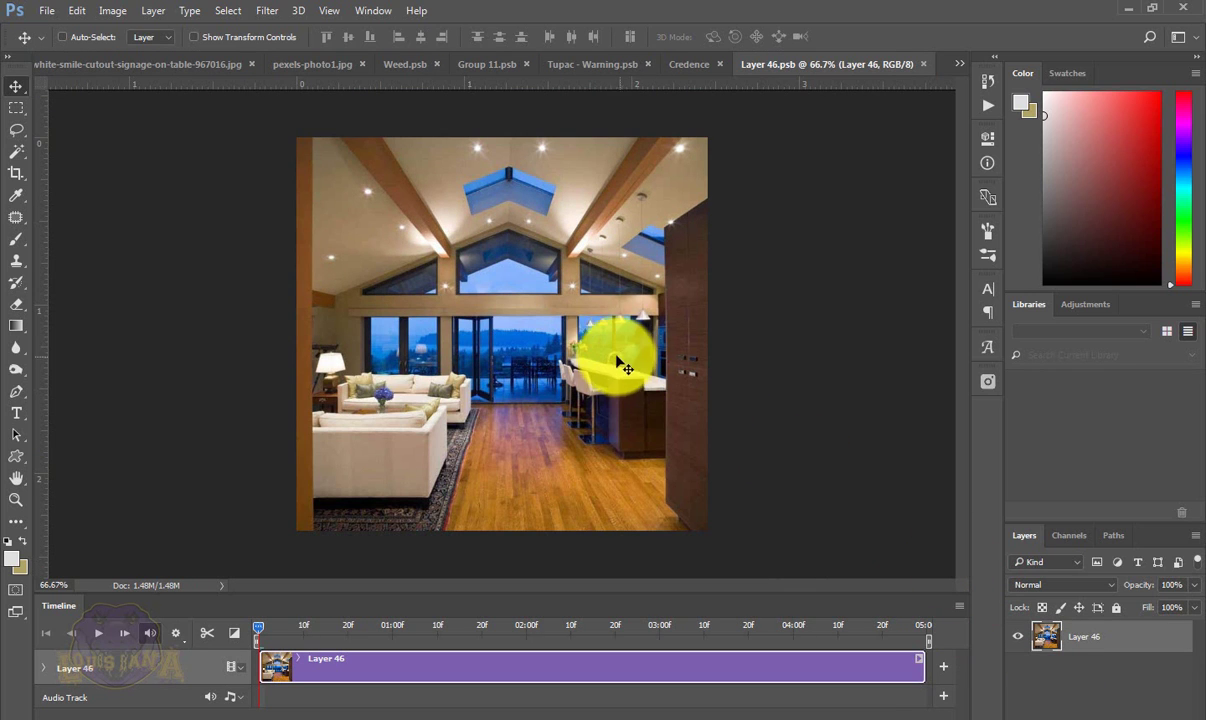
pyautogui.scroll(3, 643, 336)
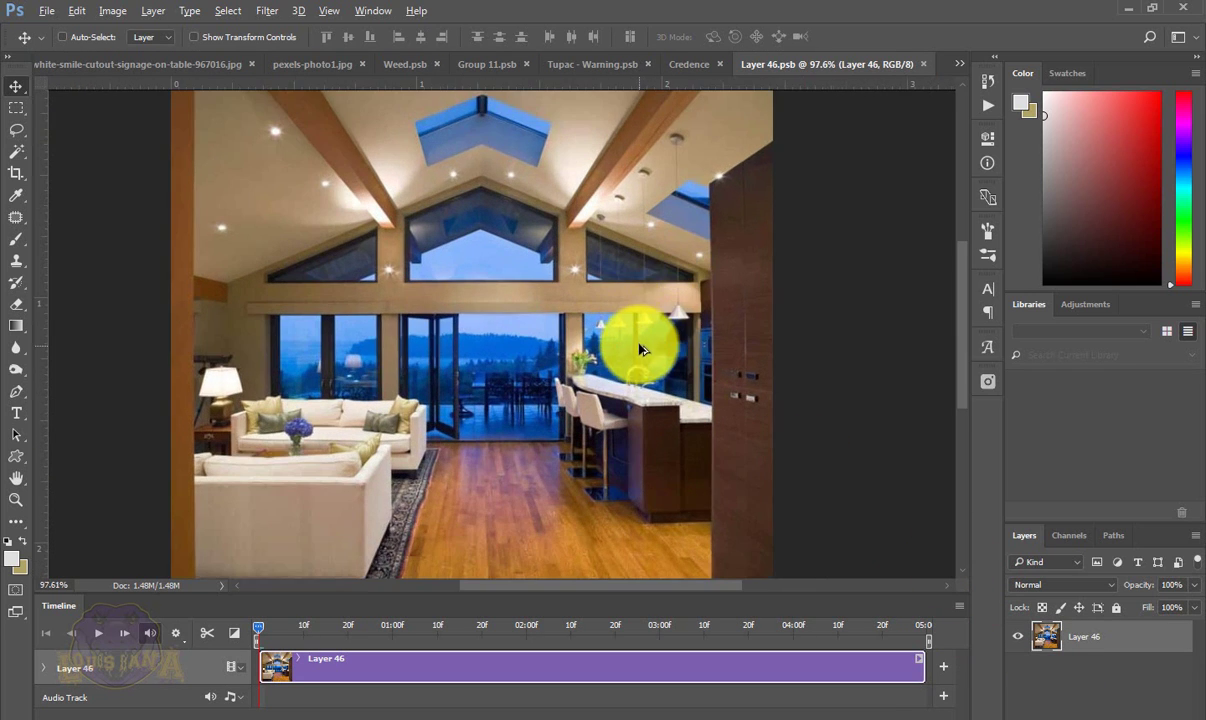
pyautogui.scroll(1, 643, 333)
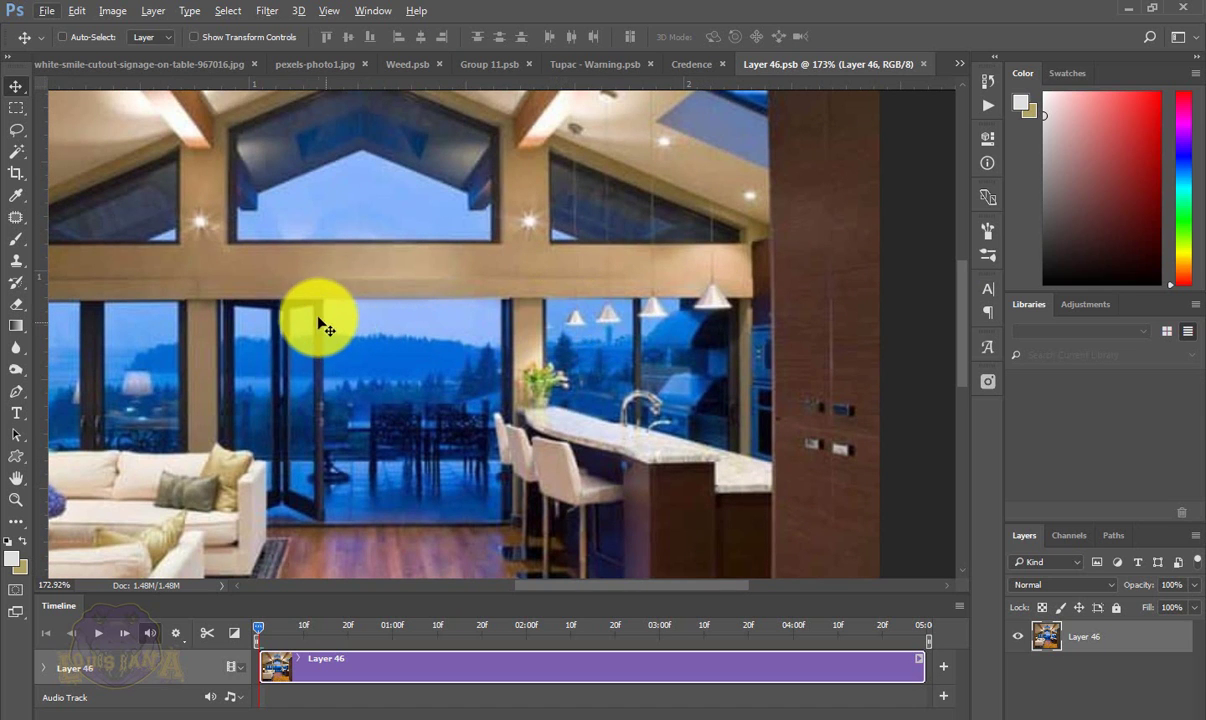
pyautogui.moveTo(277, 315); pyautogui.dragTo(493, 320)
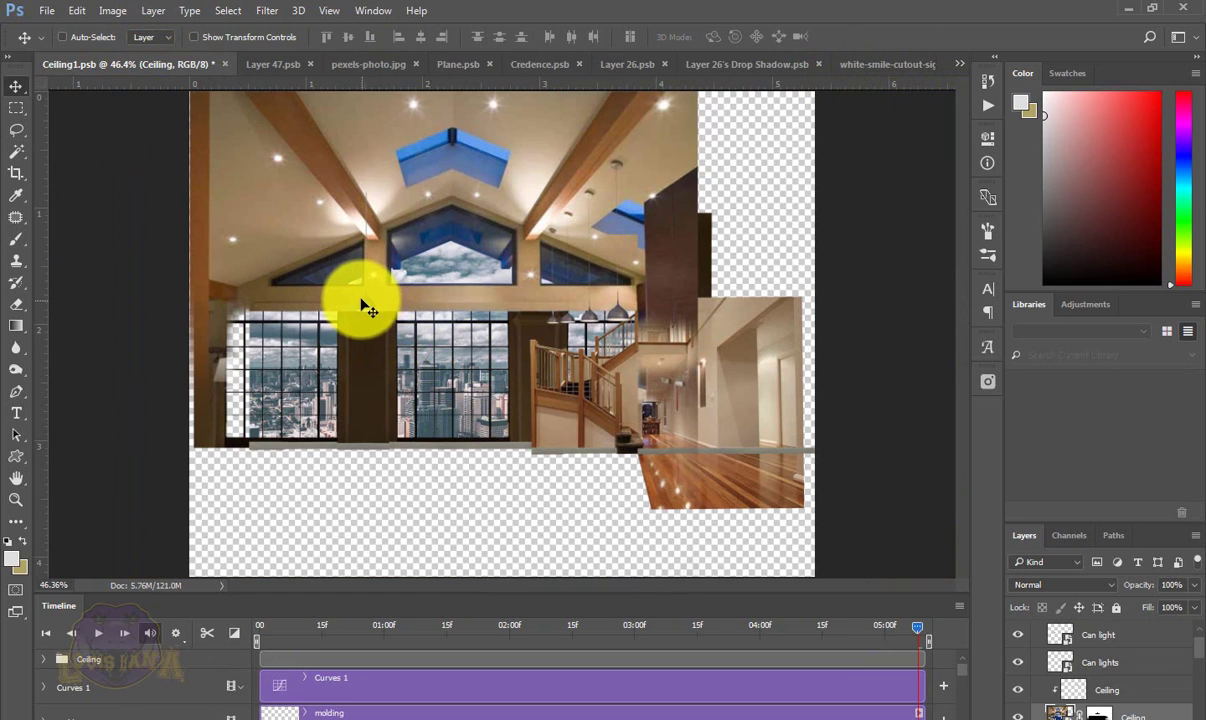
# - Inspect the windows and staircase in Ceiling1.psb, undo the accidental layer move, and collapse the Ceiling group
pyautogui.scroll(4, 351, 289)
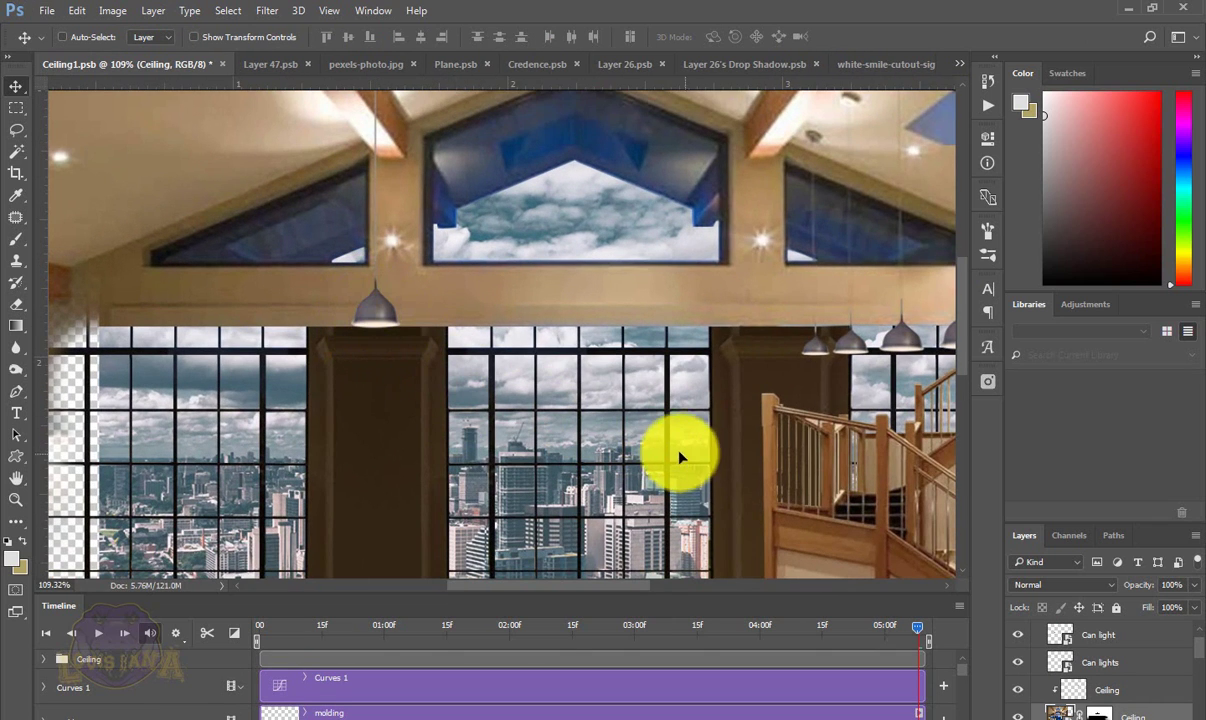
pyautogui.moveTo(679, 455); pyautogui.dragTo(471, 436)
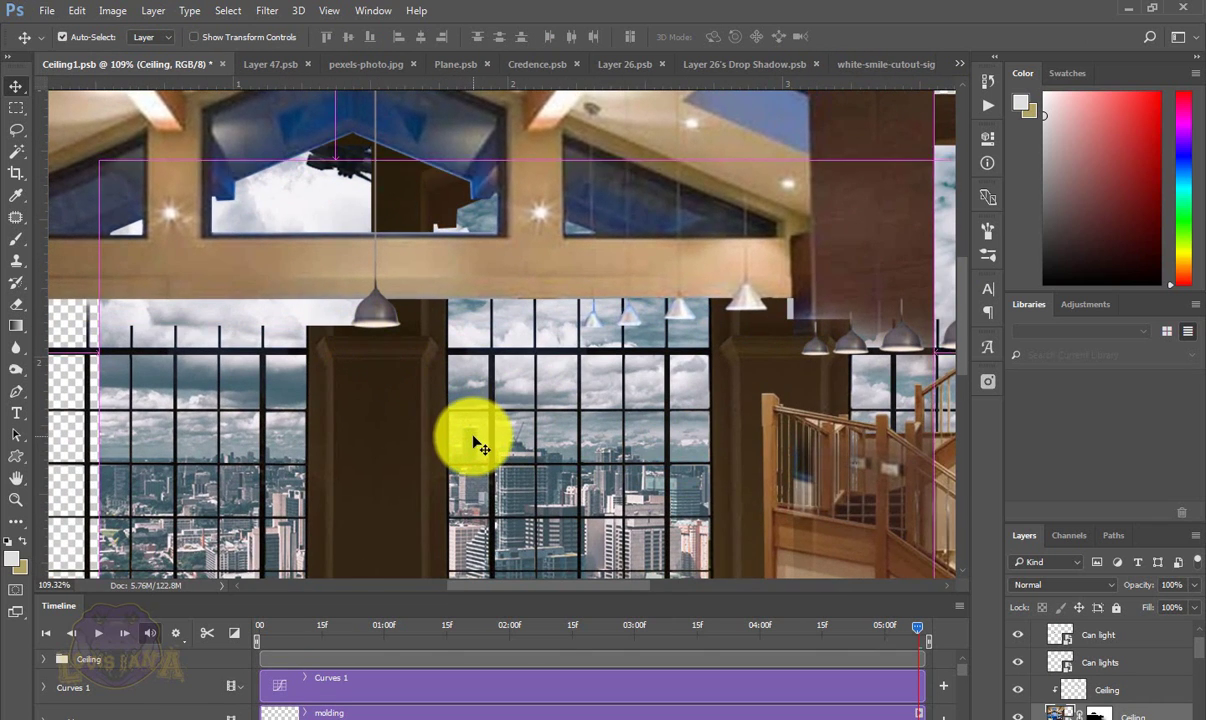
pyautogui.hotkey('ctrl', 'z')
pyautogui.moveTo(858, 451); pyautogui.dragTo(535, 352)
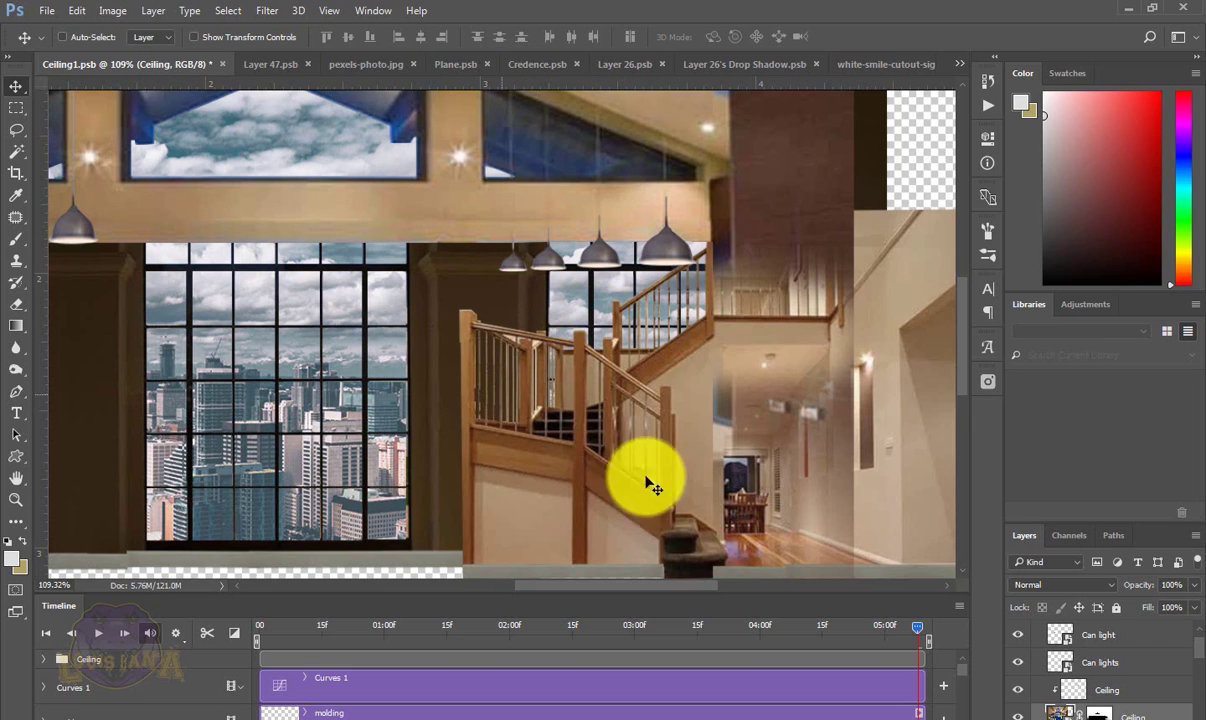
pyautogui.click(1038, 634)
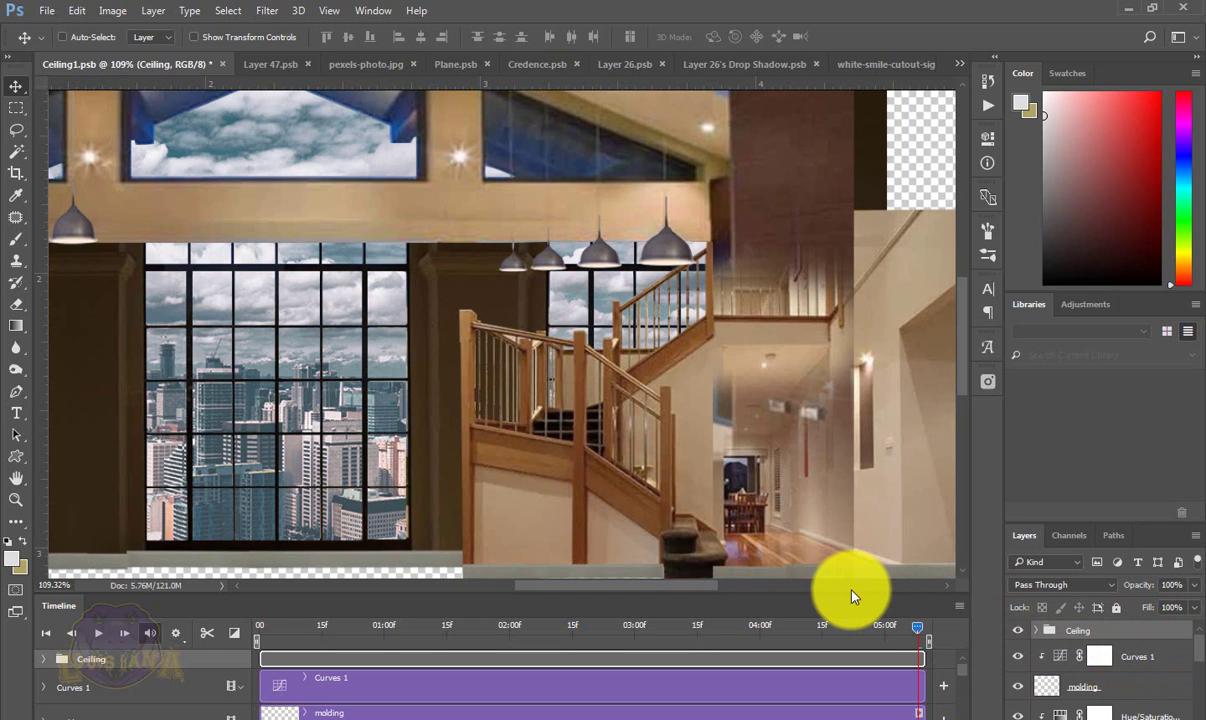
pyautogui.hotkey('ctrl', '0')
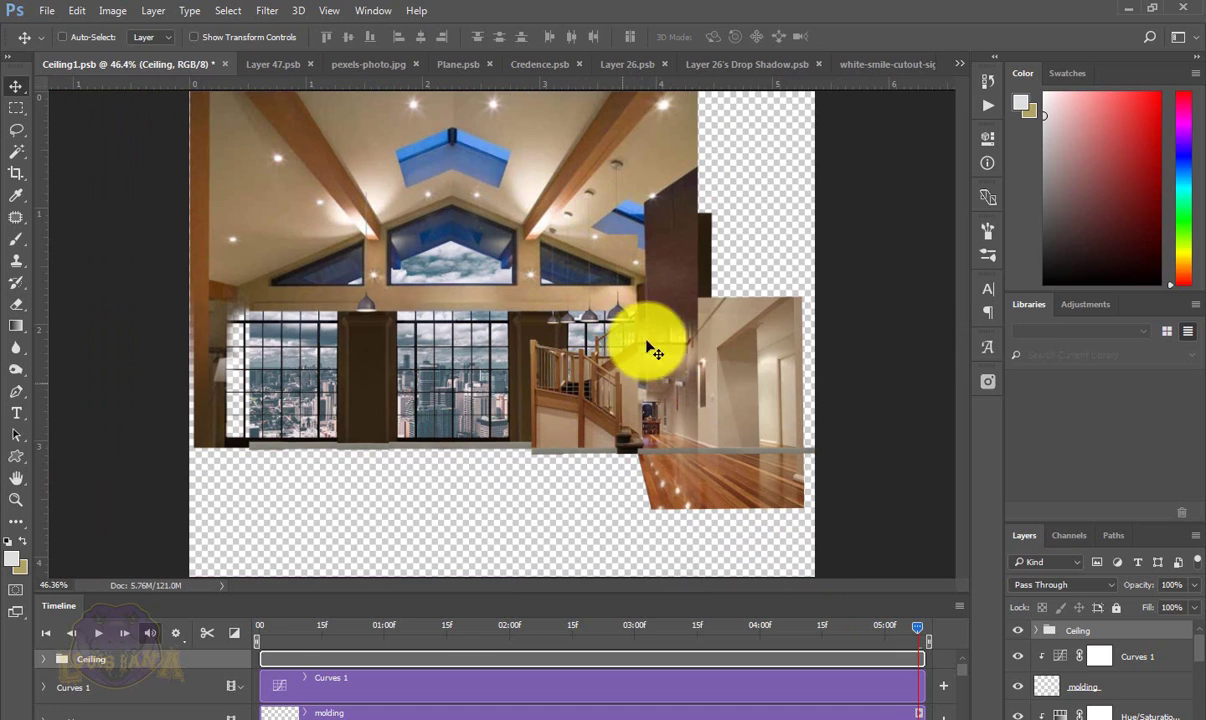
# - Return to Credence.psd and show the Light beam layer, toggling it off and on once to compare the lighting
pyautogui.click(277, 60)
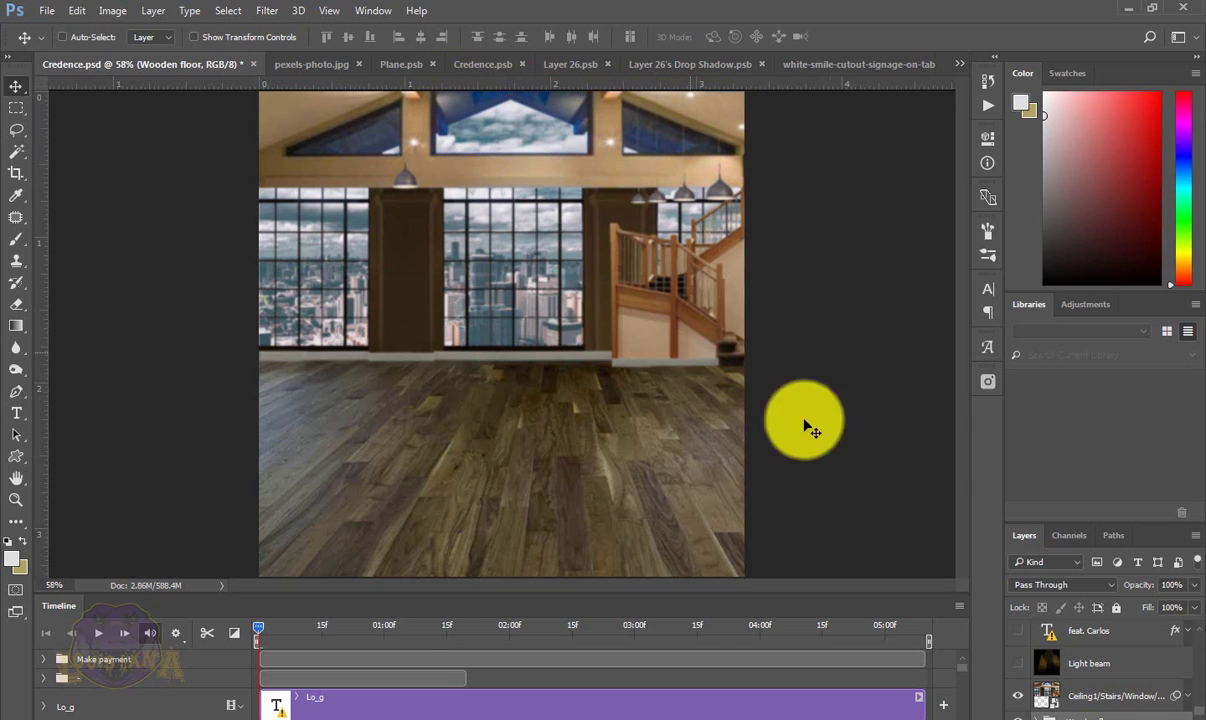
pyautogui.click(1018, 664)
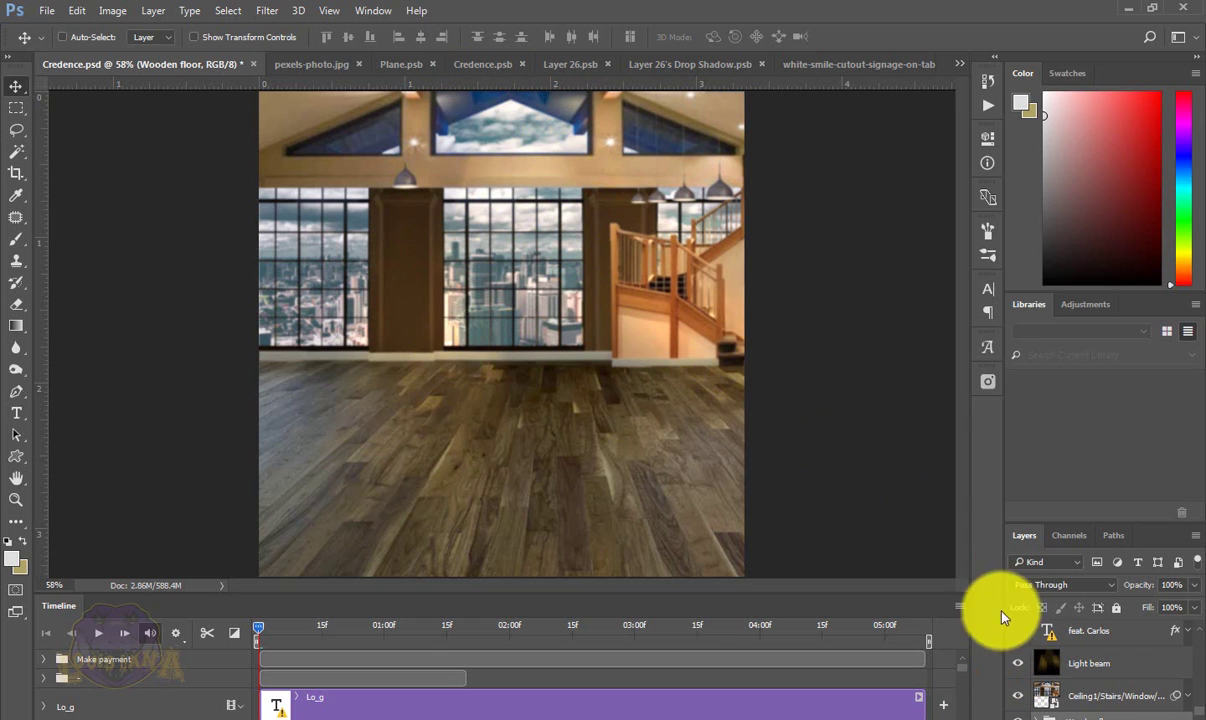
pyautogui.click(1018, 665)
pyautogui.click(1018, 665)
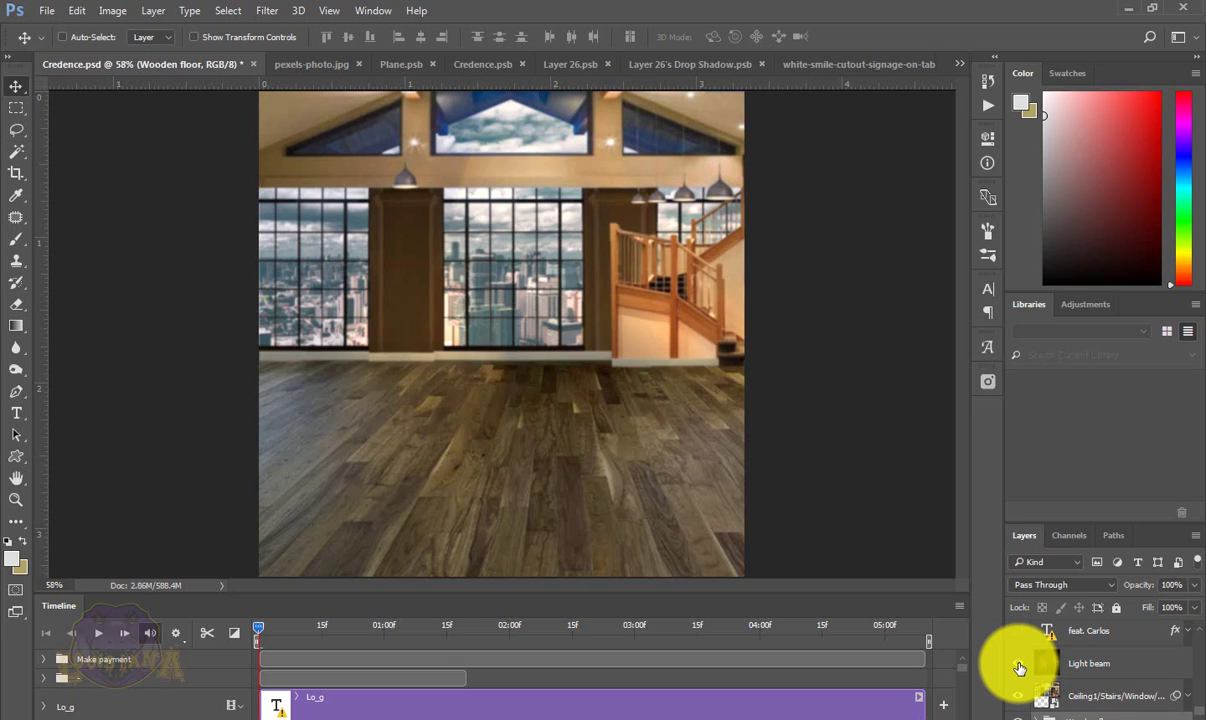
# - Compare the room with and without the Light beam layer, leave it visible, and show the featured-artist text layer above it
pyautogui.click(1019, 667)
pyautogui.click(1019, 667)
pyautogui.click(1019, 667)
pyautogui.click(1018, 665)
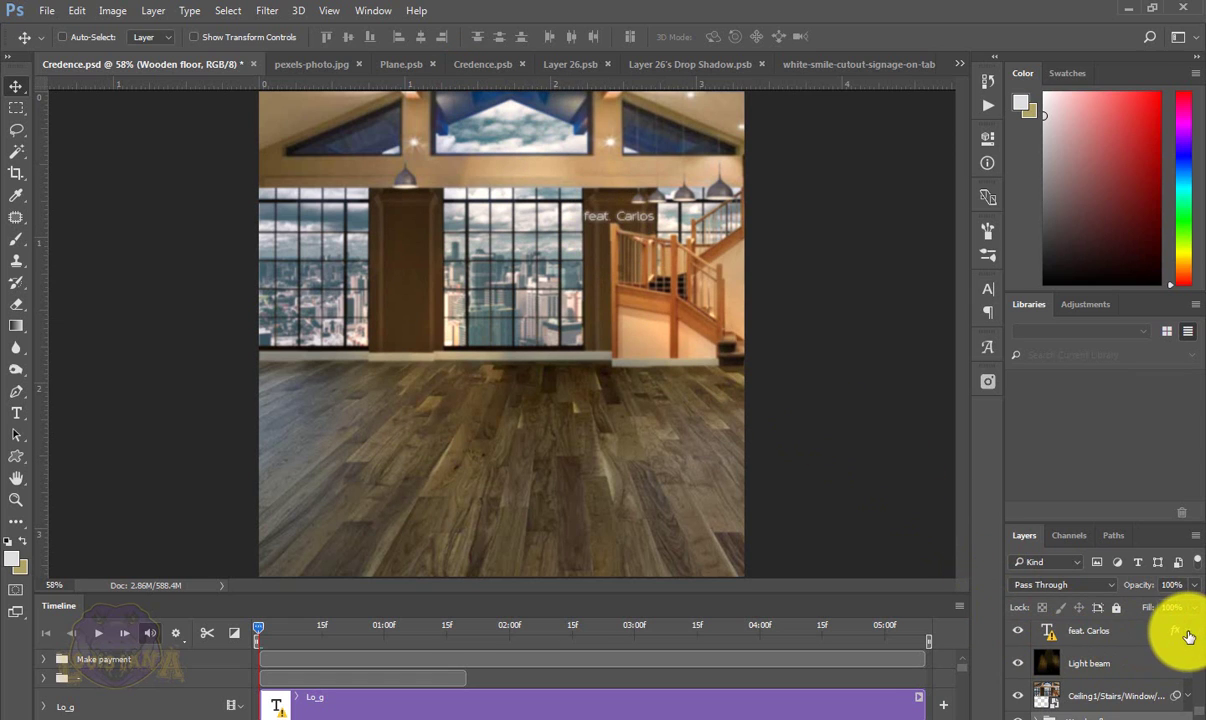
# - Select the featured-artist text layer and scrub the first frames of the timeline to preview its keyframed Style animation
pyautogui.click(1140, 636)
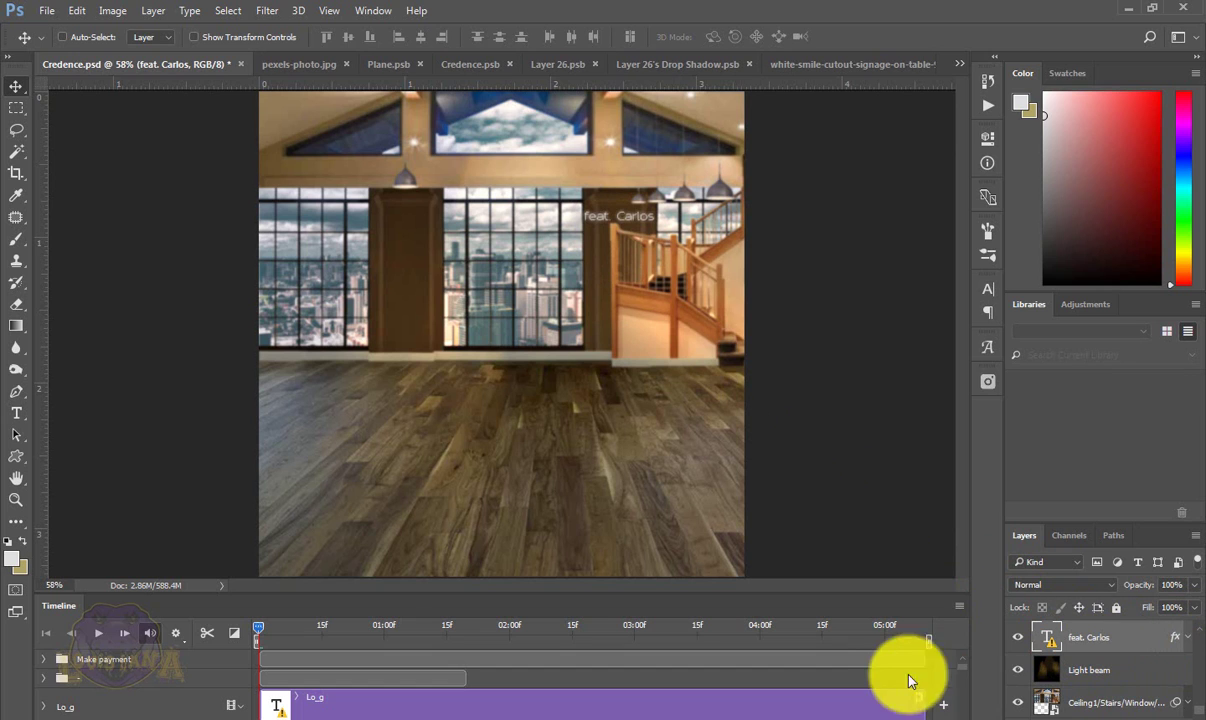
pyautogui.scroll(3, 850, 683)
pyautogui.scroll(5, 850, 683)
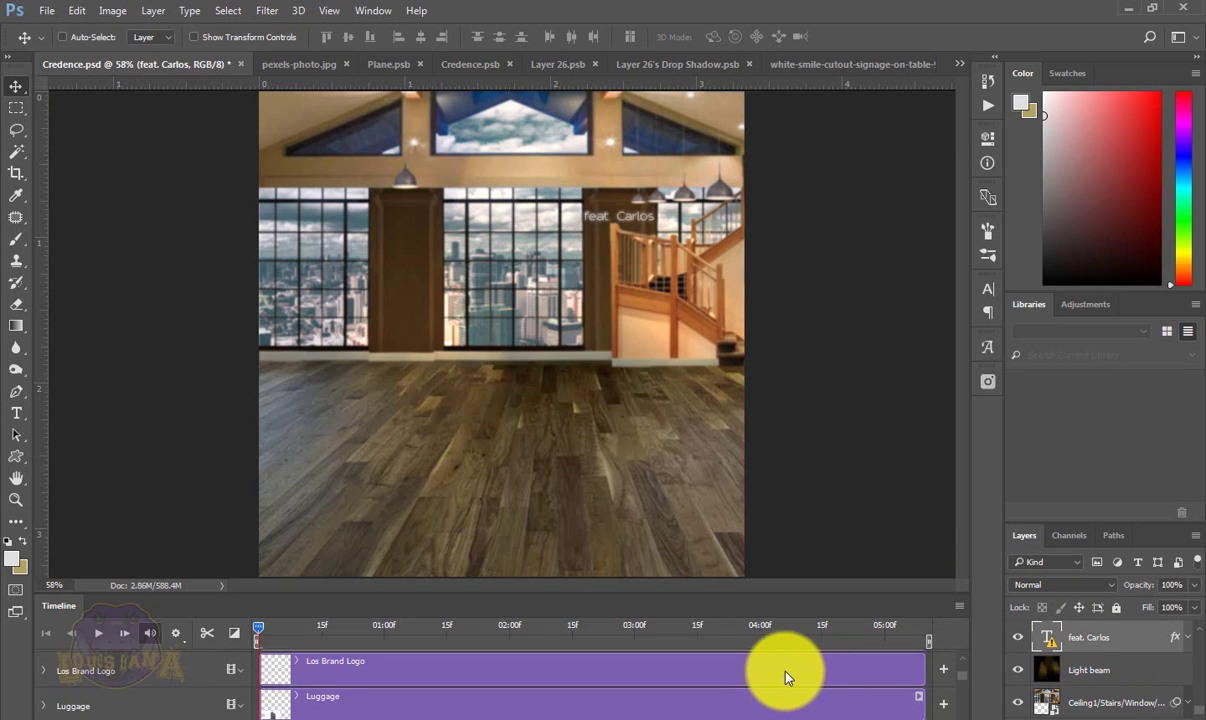
pyautogui.scroll(-5, 748, 685)
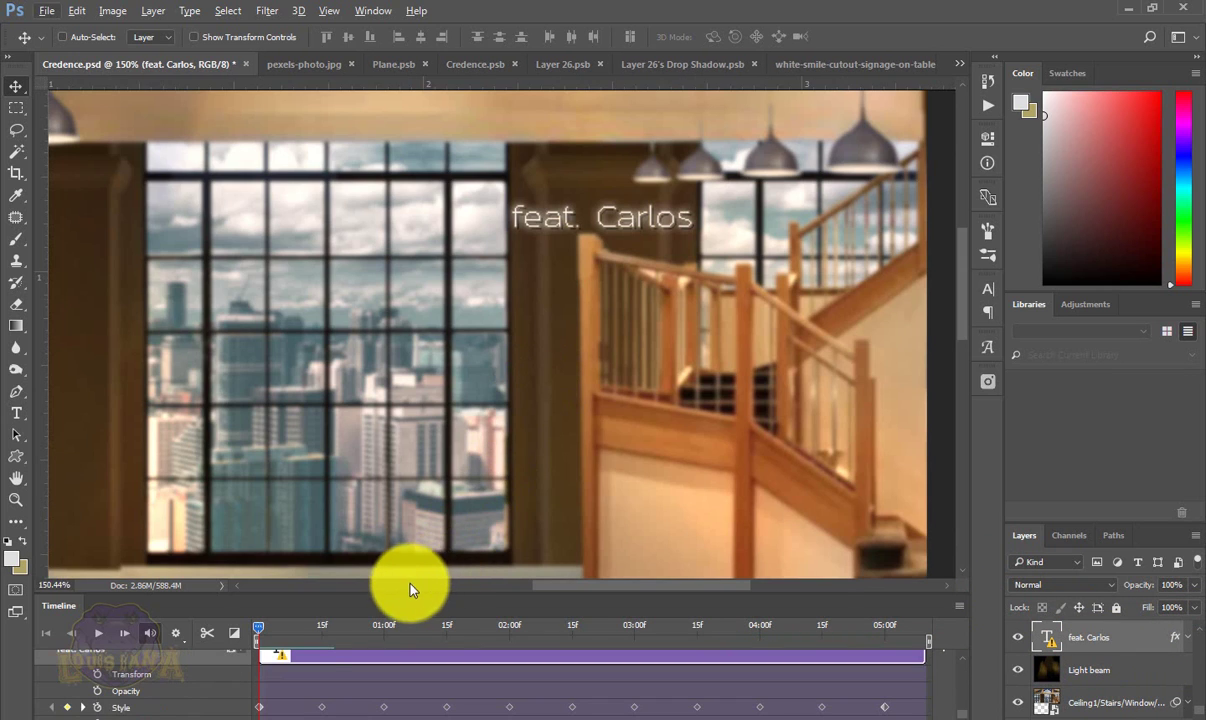
pyautogui.moveTo(278, 712); pyautogui.dragTo(305, 710)
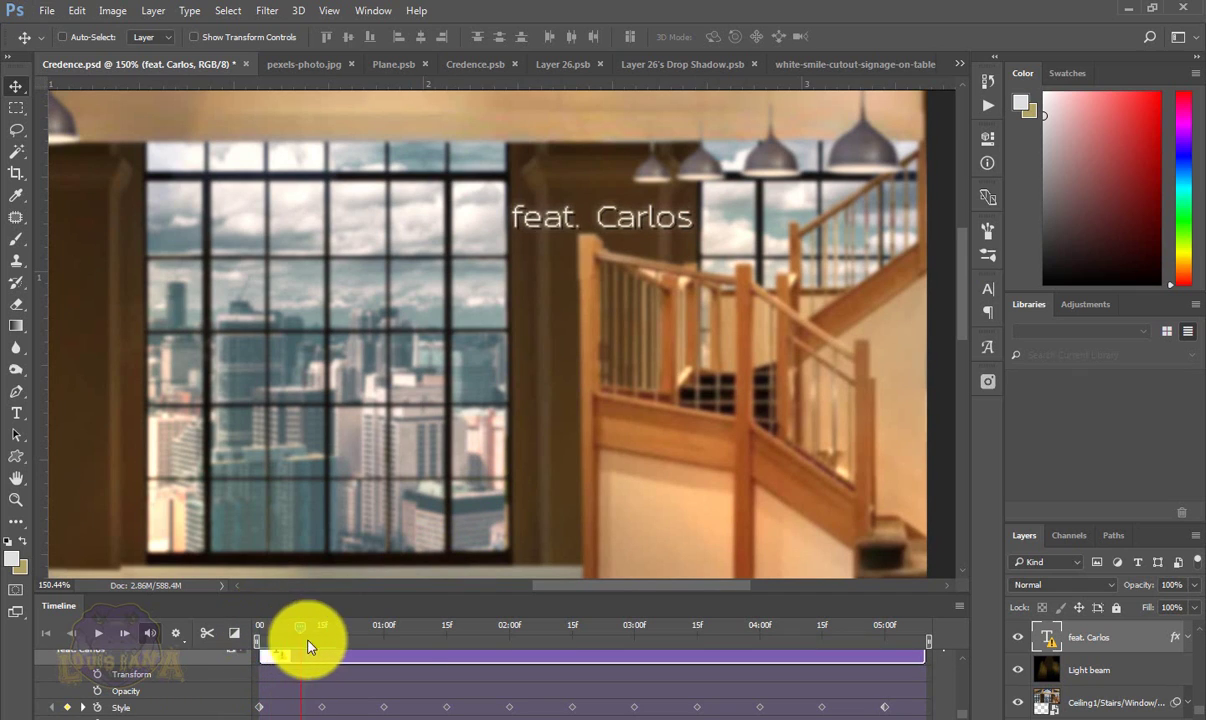
pyautogui.moveTo(308, 647); pyautogui.dragTo(258, 697)
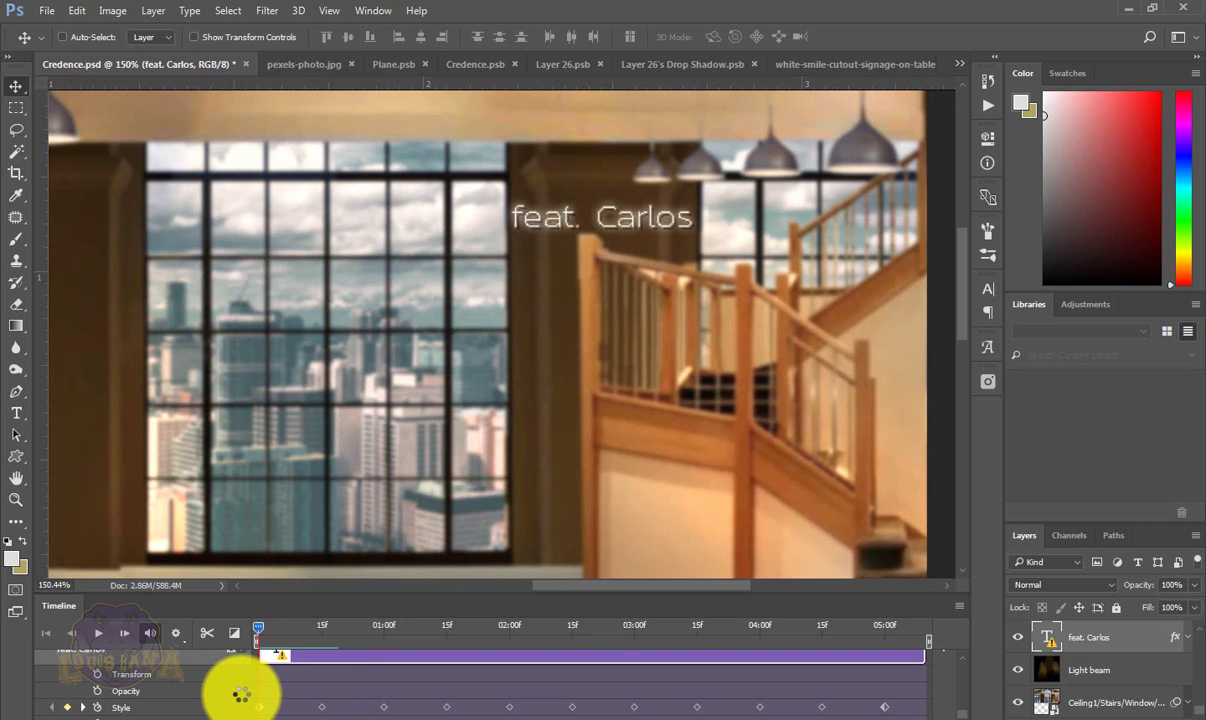
pyautogui.hotkey('ctrl', '0')
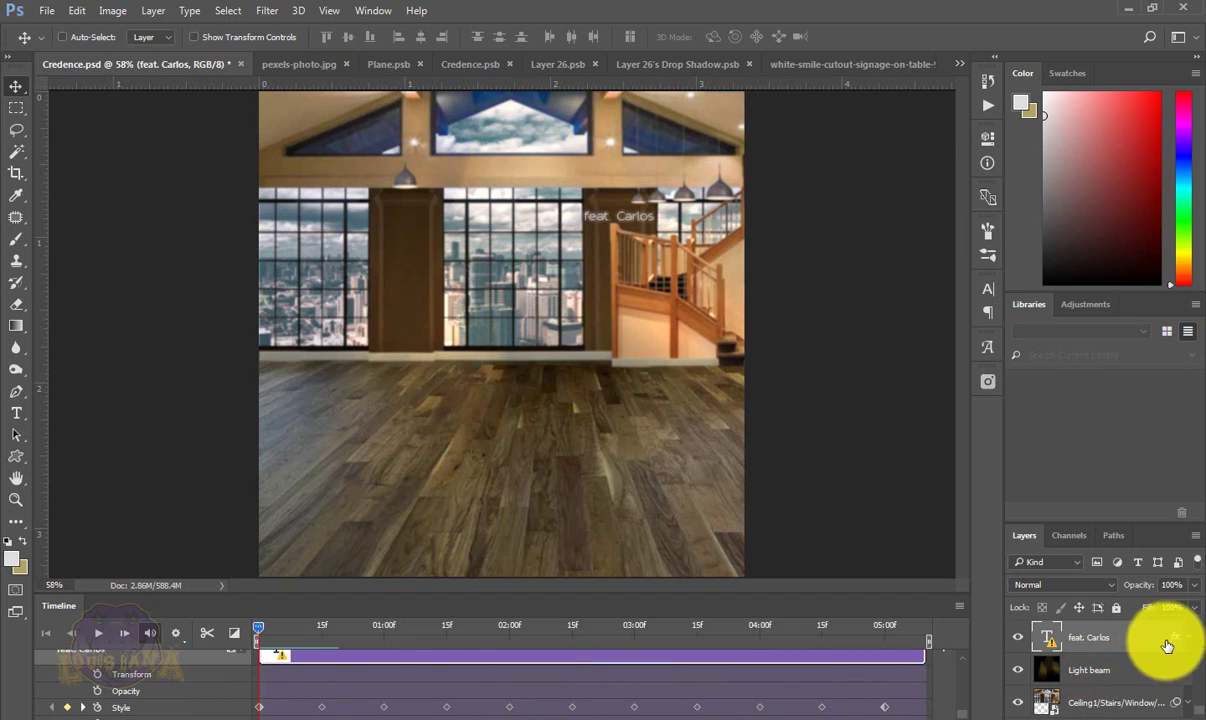
# - Show the gold Credence title layer and switch to its smart object contents, Credence.psb
pyautogui.scroll(1, 1100, 650)
pyautogui.click(1017, 662)
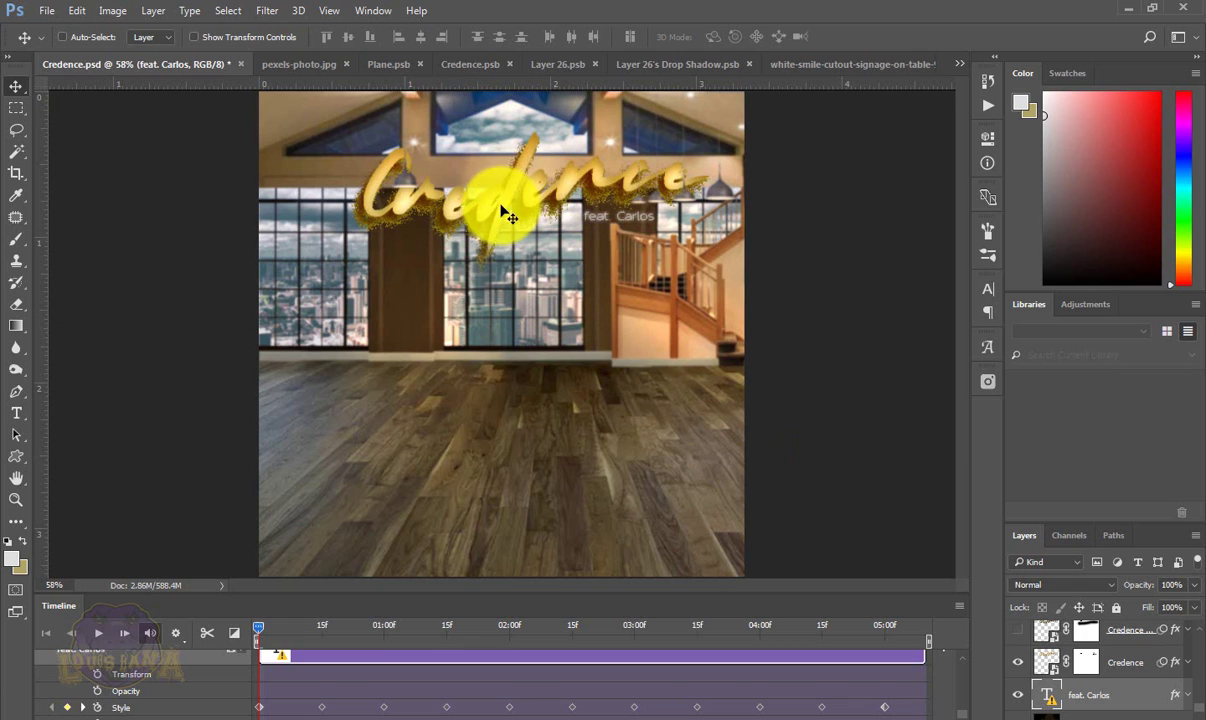
pyautogui.click(470, 64)
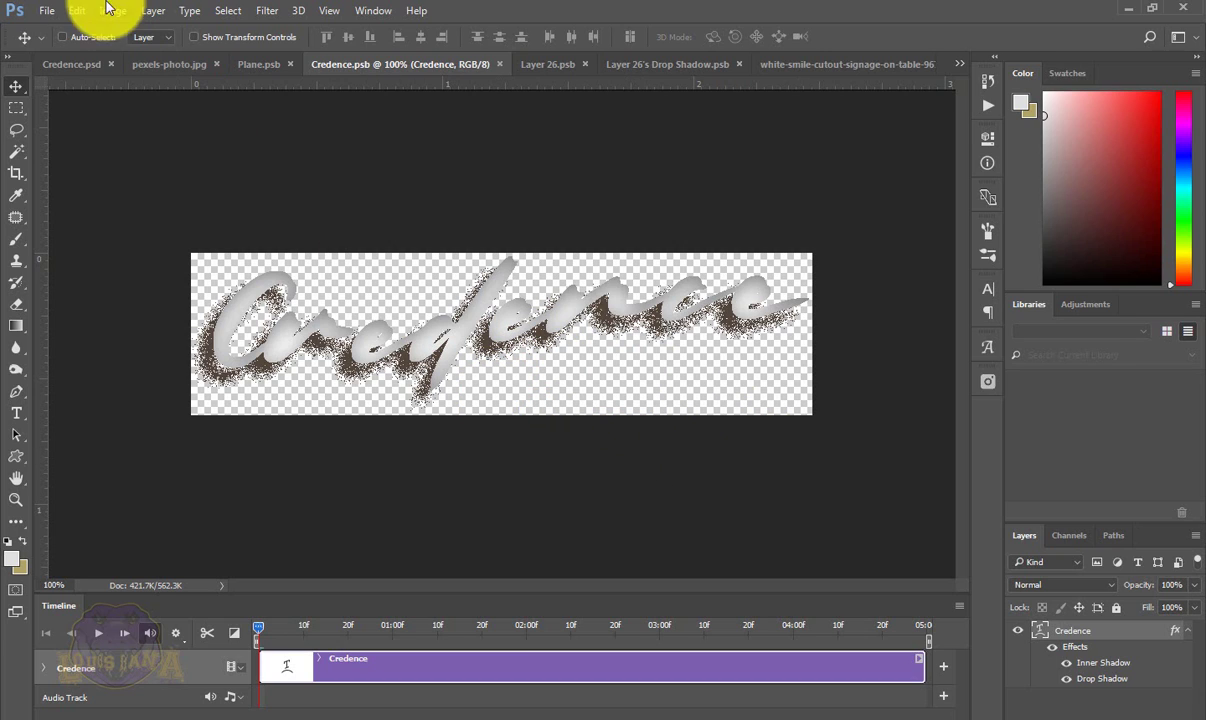
# - Compare the title with and without its Inner Shadow and Drop Shadow, and open the Drop Shadow settings for inspection
pyautogui.click(1067, 664)
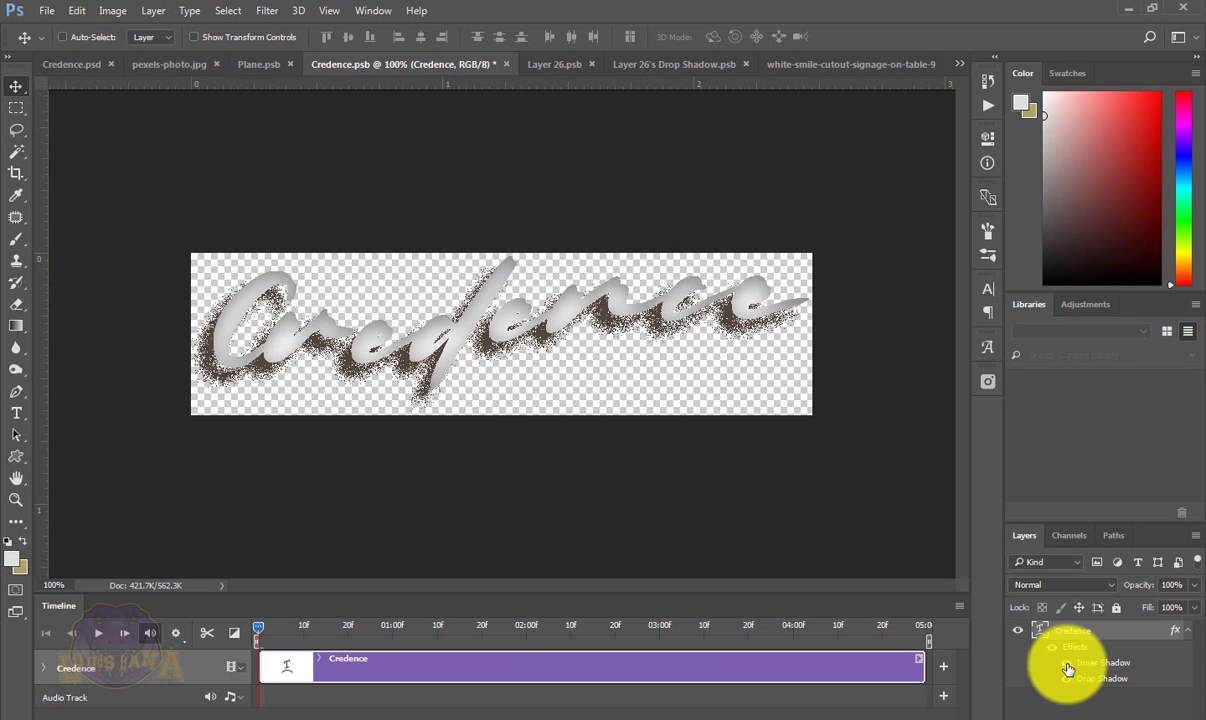
pyautogui.click(1067, 666)
pyautogui.click(1067, 666)
pyautogui.click(1067, 665)
pyautogui.click(1067, 665)
pyautogui.click(1067, 681)
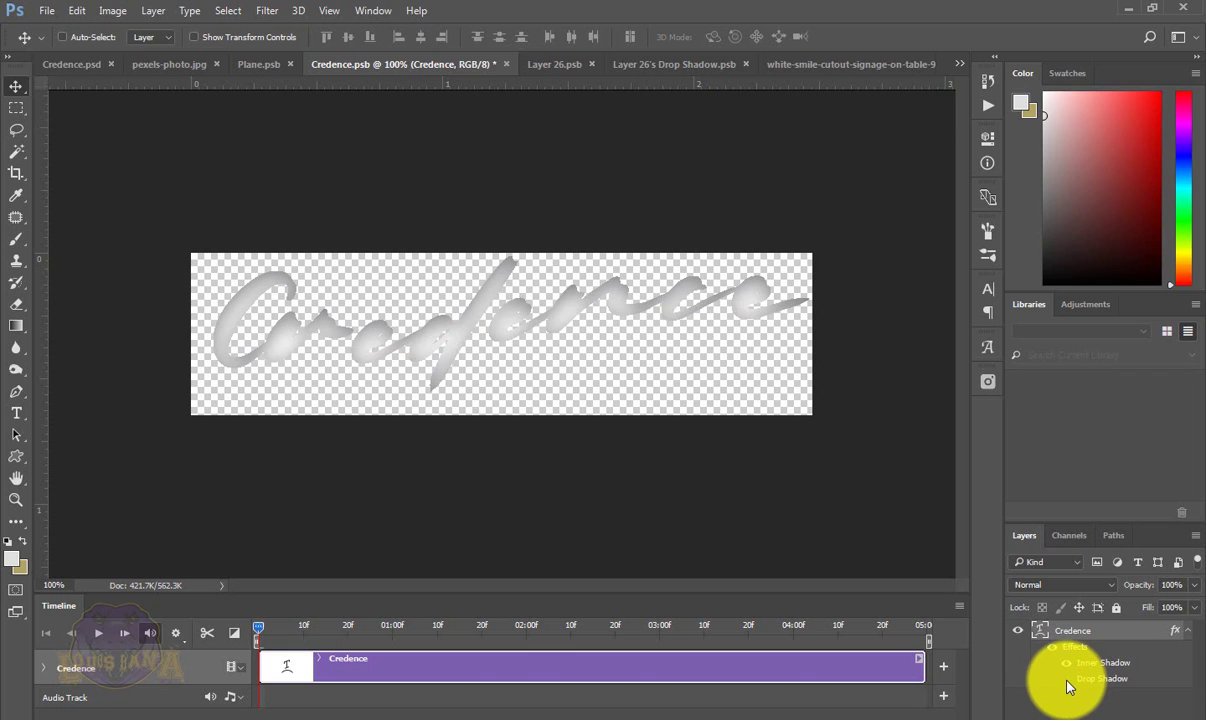
pyautogui.click(1067, 681)
pyautogui.doubleClick(1101, 678)
pyautogui.moveTo(905, 162); pyautogui.dragTo(552, 113)
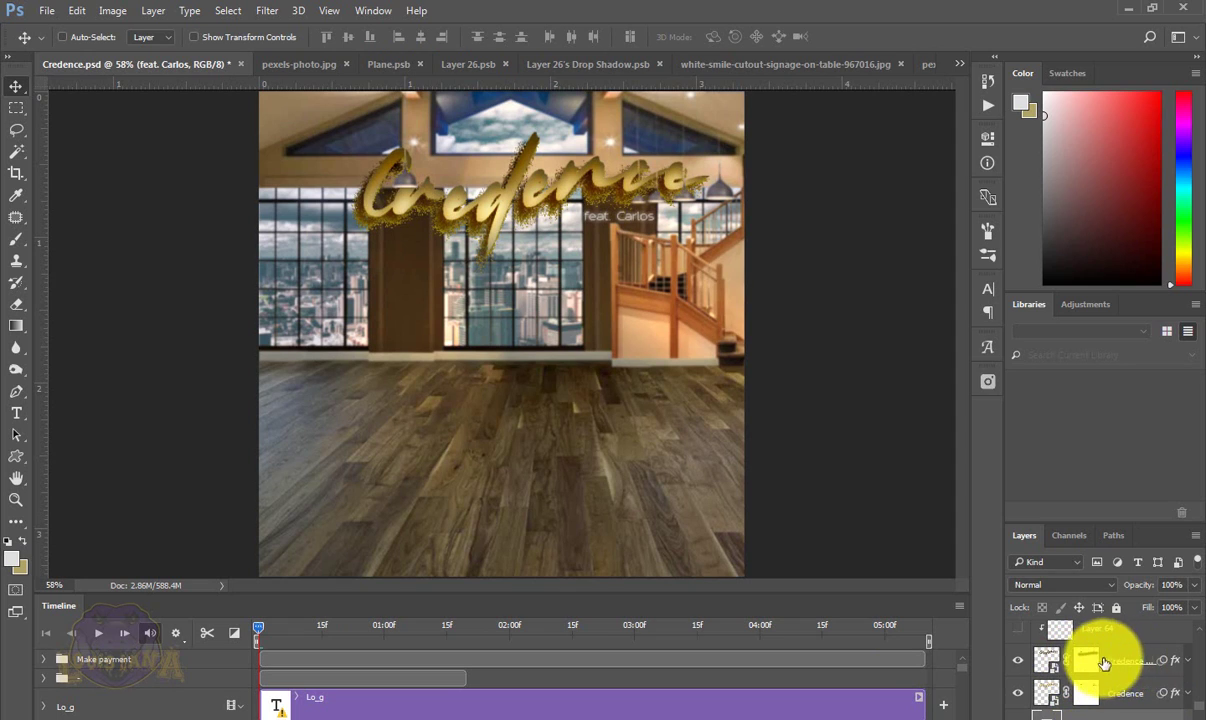
# - Expand the effects of the upper Credence title layer in Credence.psd and toggle its Drop Shadow
pyautogui.click(1187, 662)
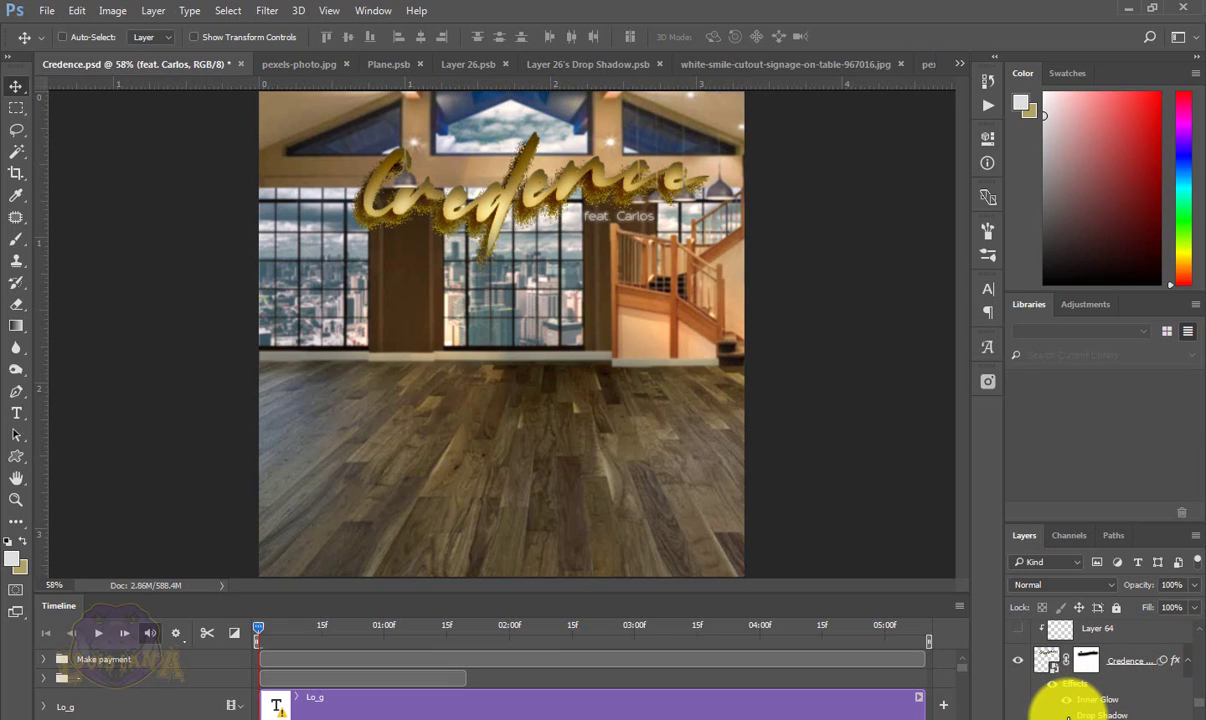
pyautogui.click(1067, 716)
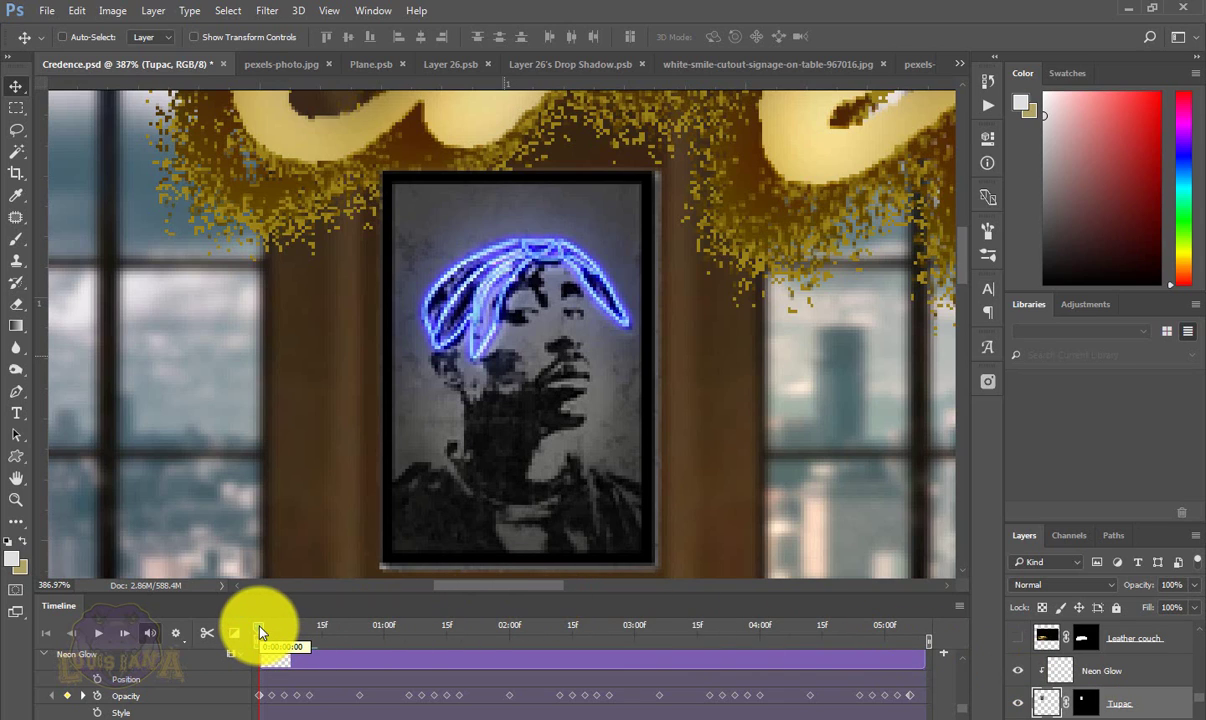
# - Scrub the start of the timeline to preview the Neon Glow opacity animation on the Tupac poster
pyautogui.moveTo(258, 630); pyautogui.dragTo(310, 666)
pyautogui.hotkey('ctrl', '0')
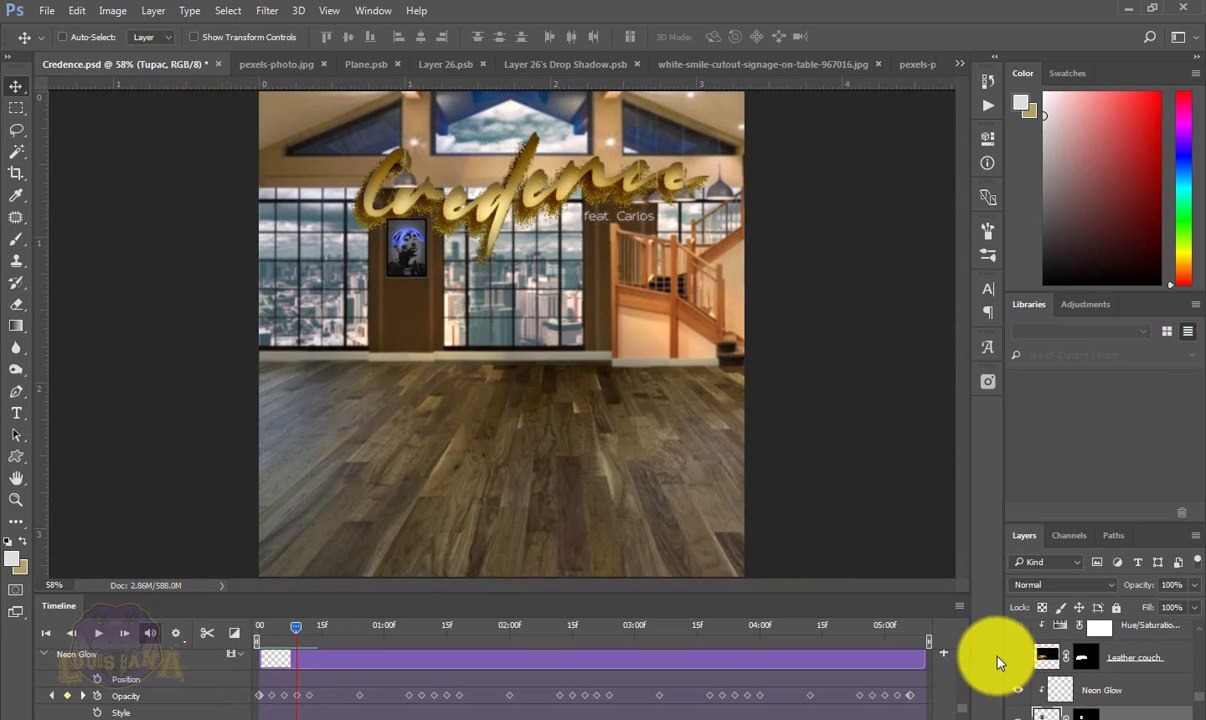
# - Show the Leather couch layer, and disable and re-enable its layer mask to reveal the source image
pyautogui.click(1035, 660)
pyautogui.click(1012, 658)
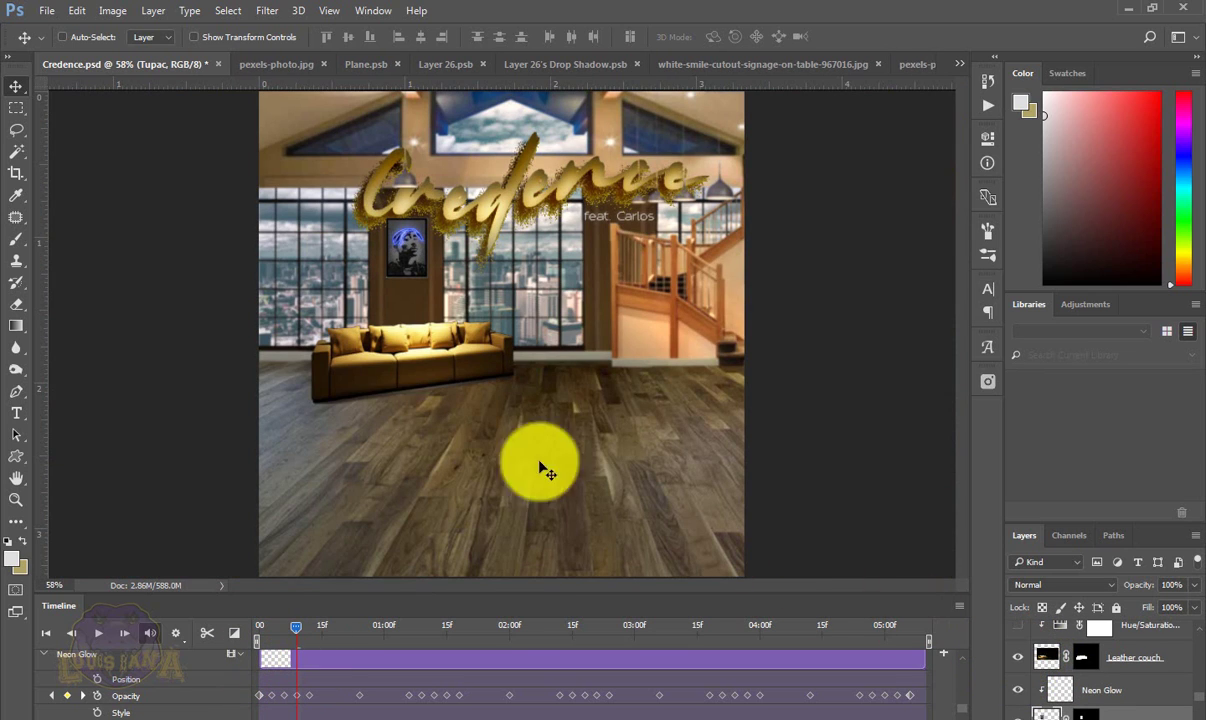
pyautogui.keyDown('shift'); pyautogui.click(1085, 658); pyautogui.keyUp('shift')
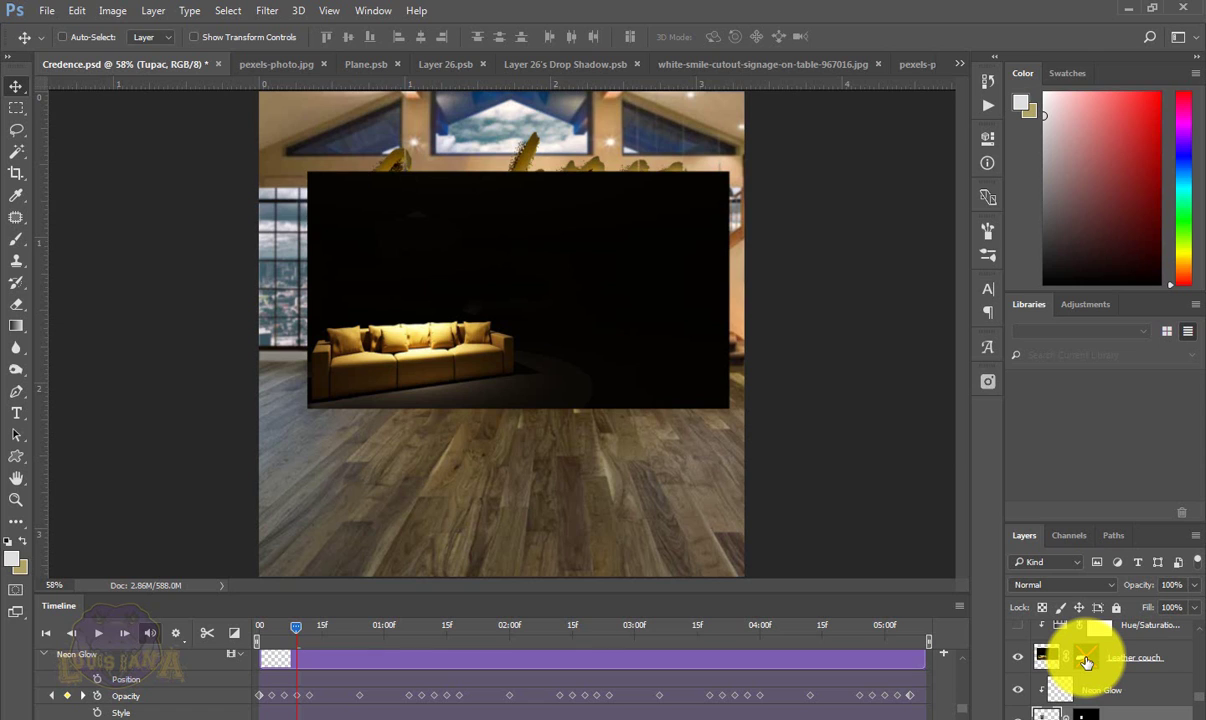
pyautogui.keyDown('shift'); pyautogui.click(1085, 658); pyautogui.keyUp('shift')
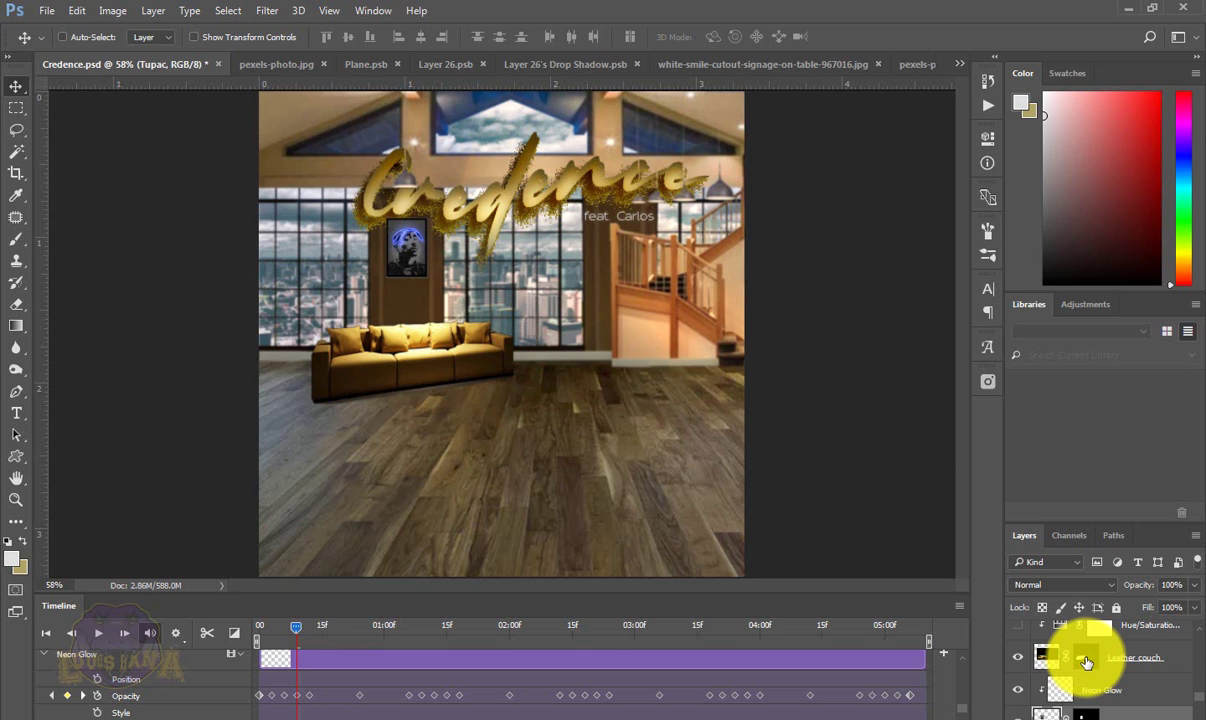
# - Show the Hue/Saturation adjustment clipped to the couch and open its settings for inspection
pyautogui.scroll(1, 1009, 661)
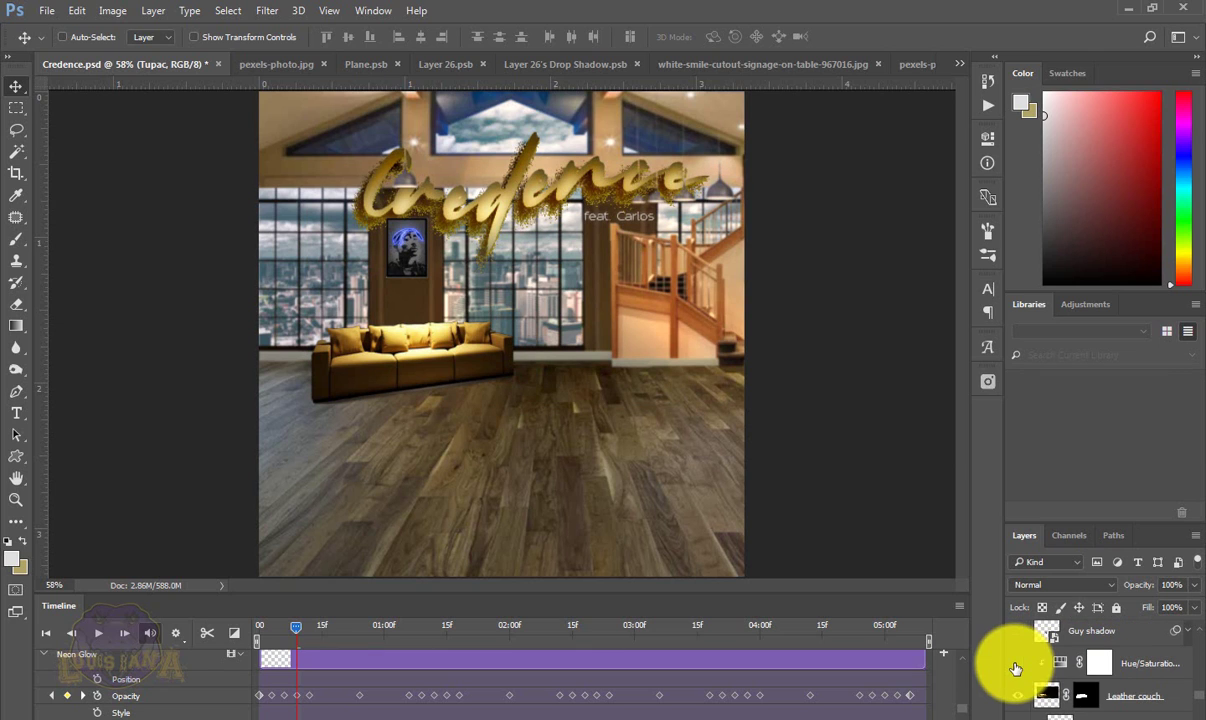
pyautogui.click(1017, 631)
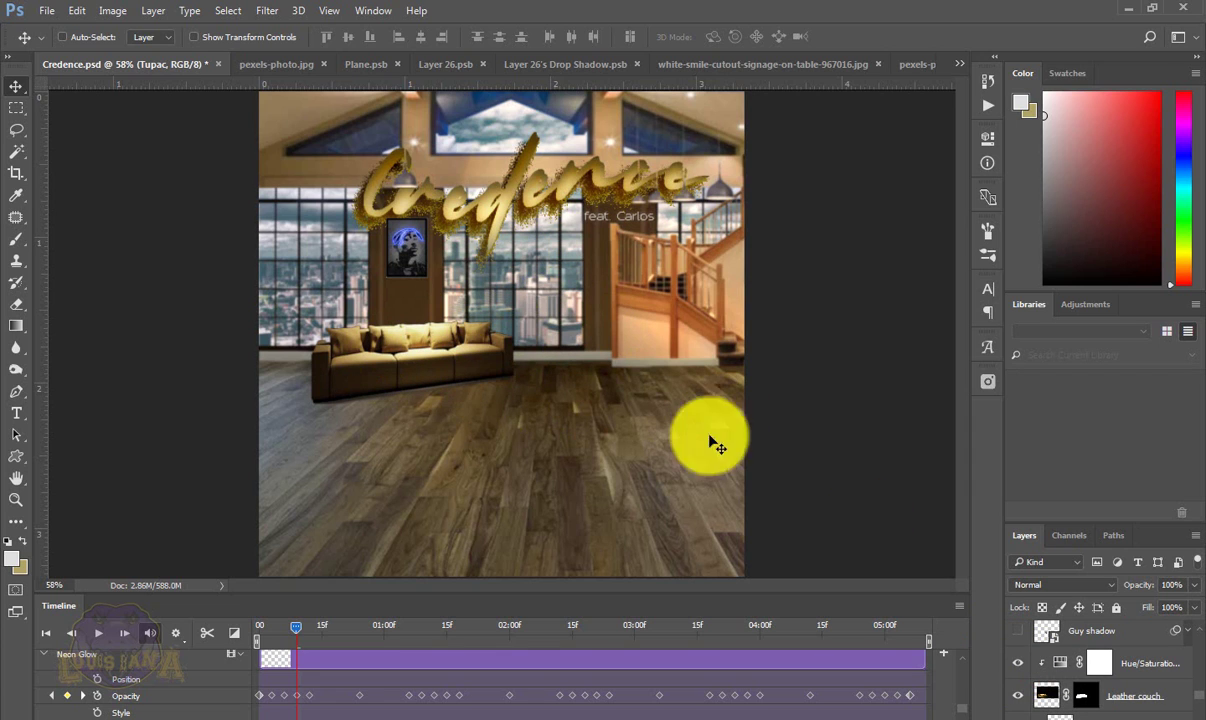
pyautogui.doubleClick(1063, 665)
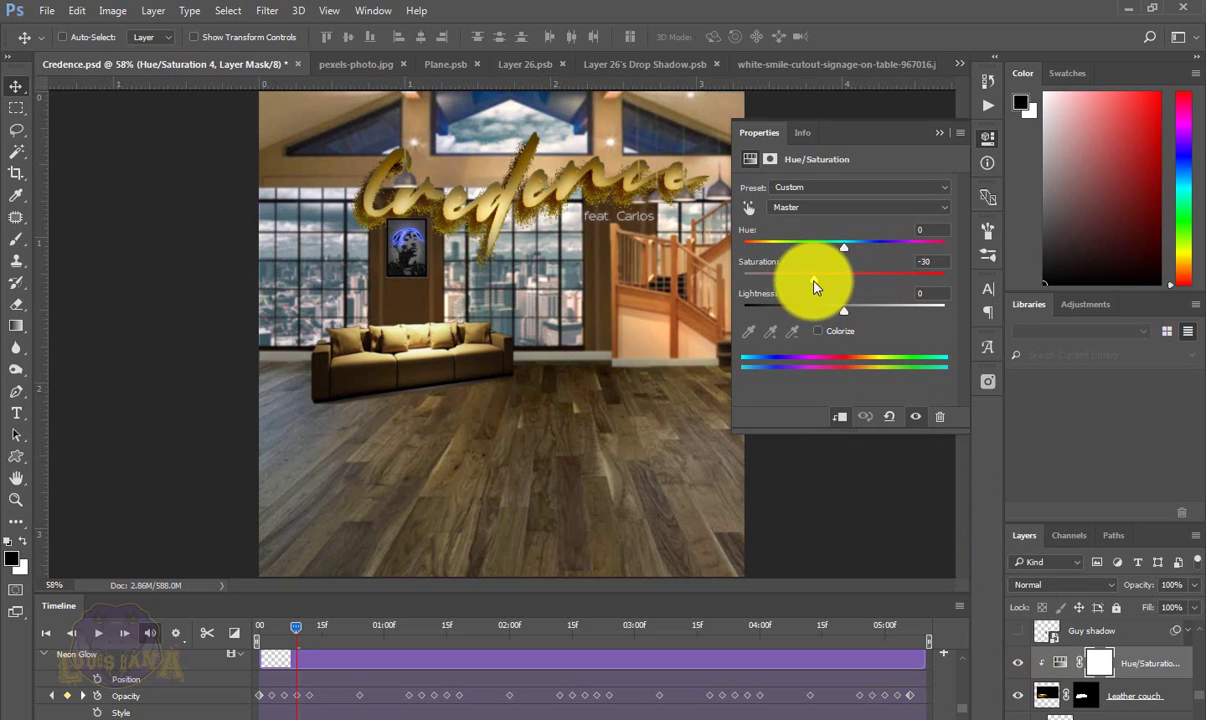
pyautogui.click(988, 138)
# - Show the Guy shadow layer, toggling it off and on to compare the shadow on the floor beside the couch
pyautogui.scroll(1, 1019, 655)
pyautogui.click(1019, 651)
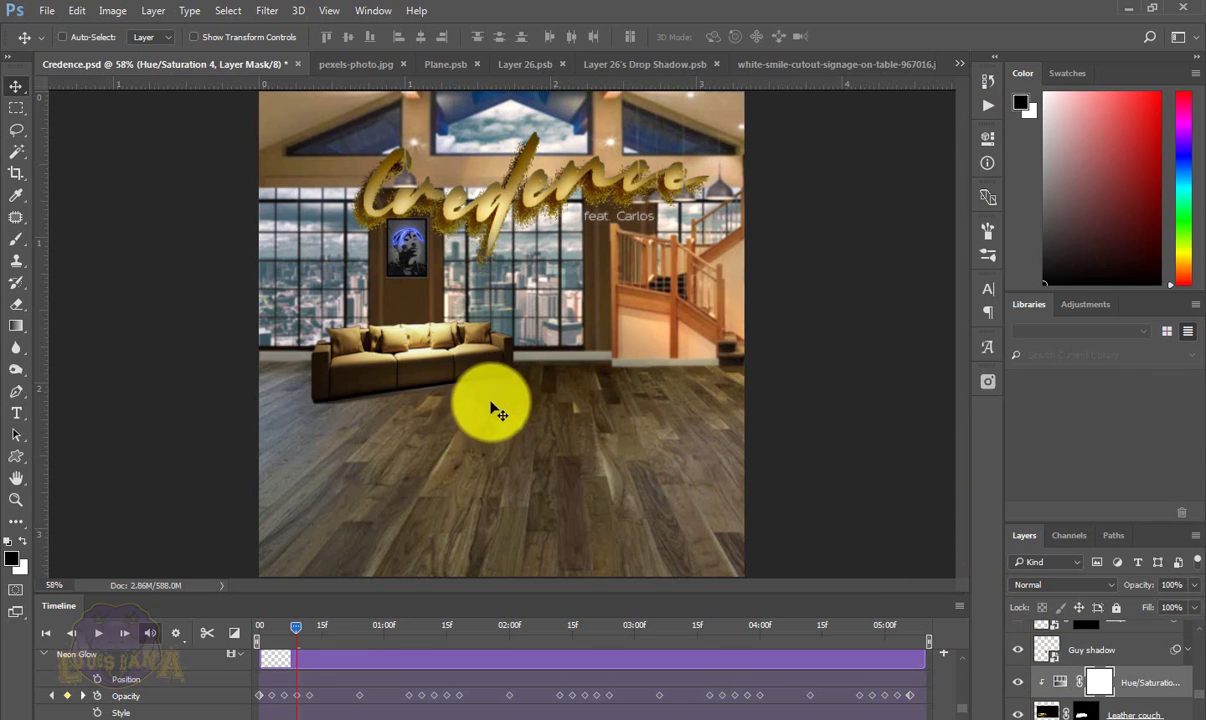
pyautogui.click(1018, 653)
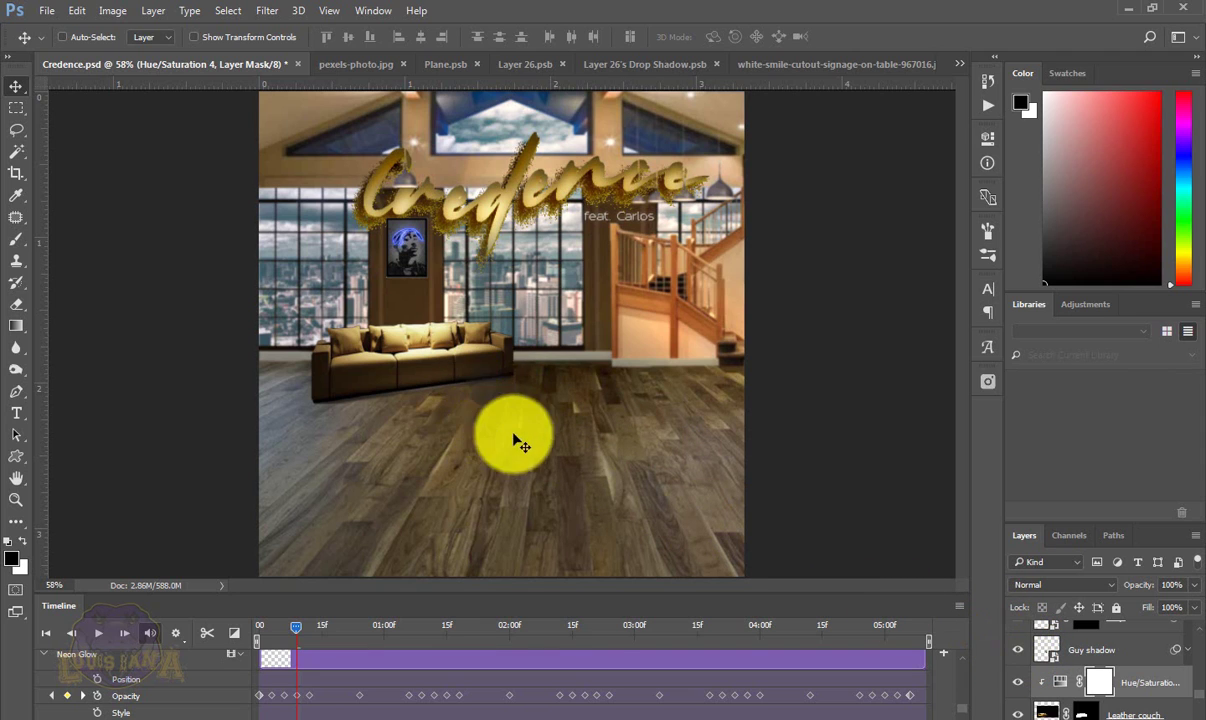
pyautogui.click(1019, 652)
pyautogui.click(1019, 653)
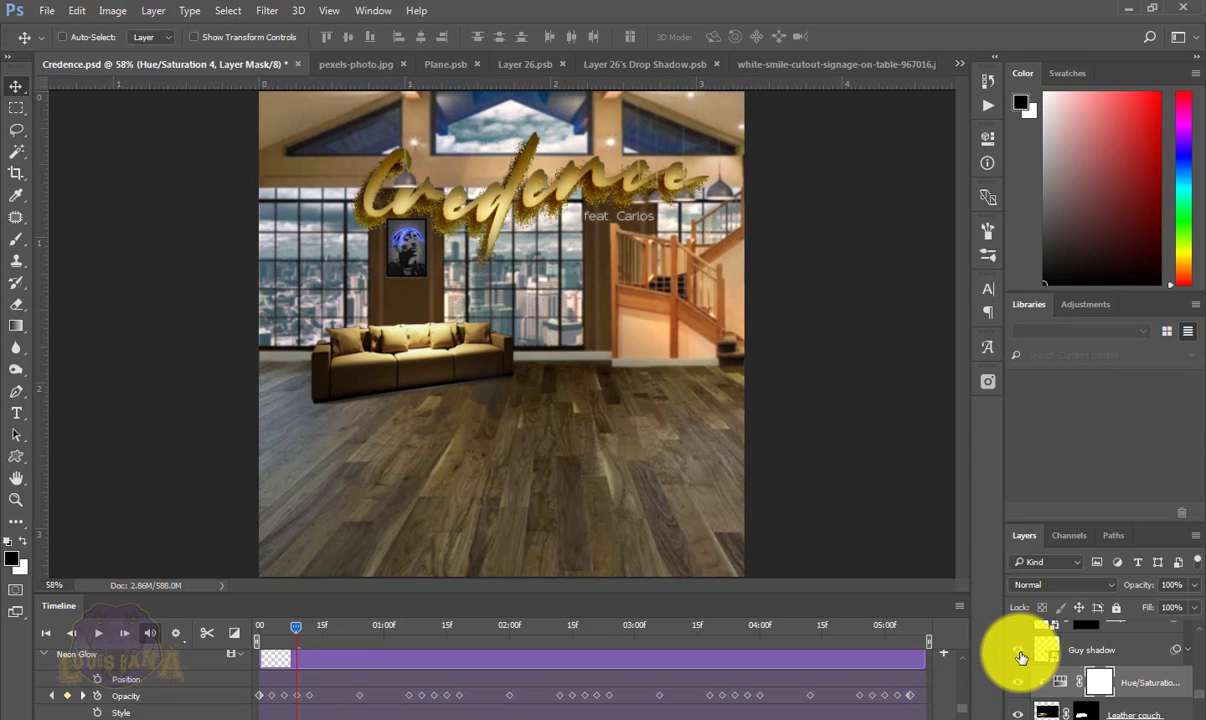
pyautogui.click(1019, 653)
pyautogui.click(1019, 653)
# - Show the Guy layer and its clipped Hue/Saturation adjustment, and open that adjustment's settings for inspection
pyautogui.scroll(2, 1060, 665)
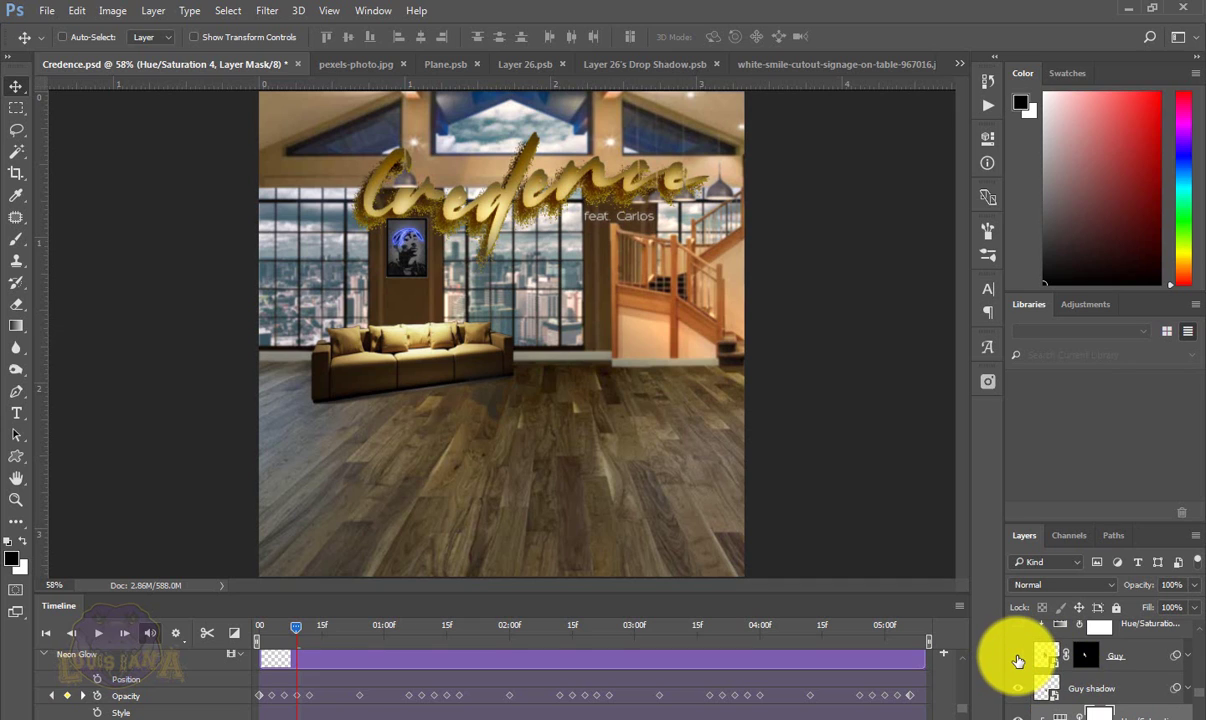
pyautogui.click(1018, 656)
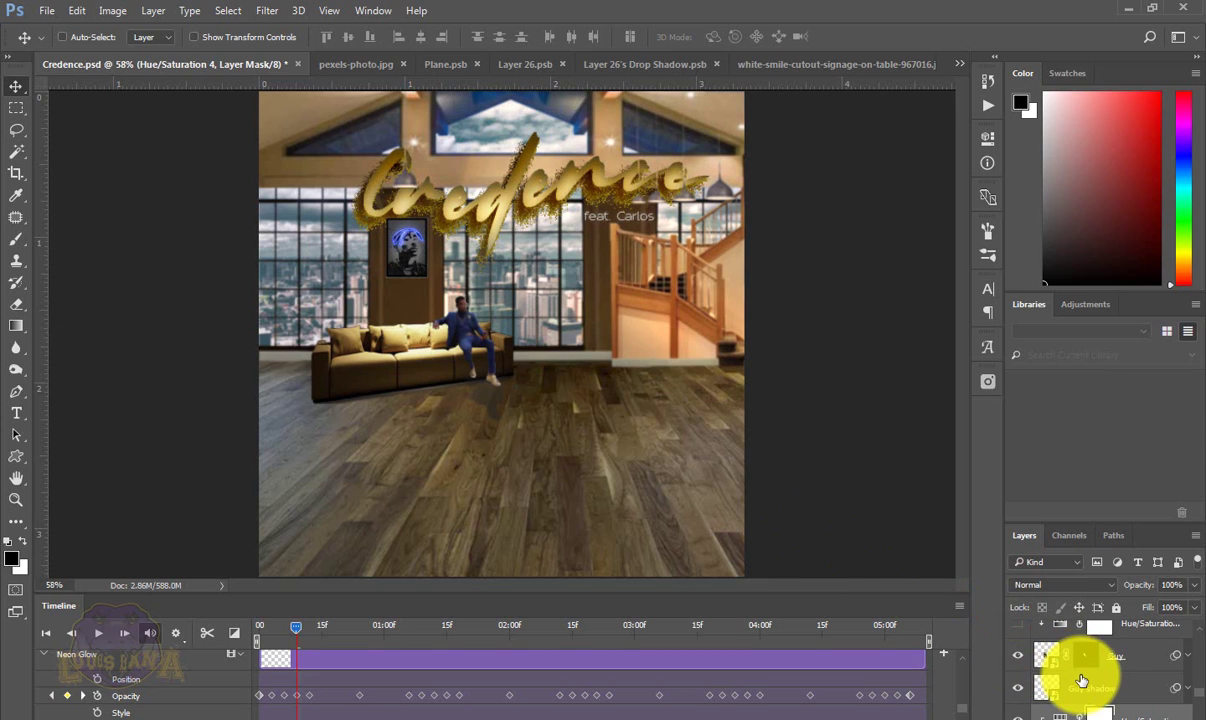
pyautogui.scroll(1, 1072, 668)
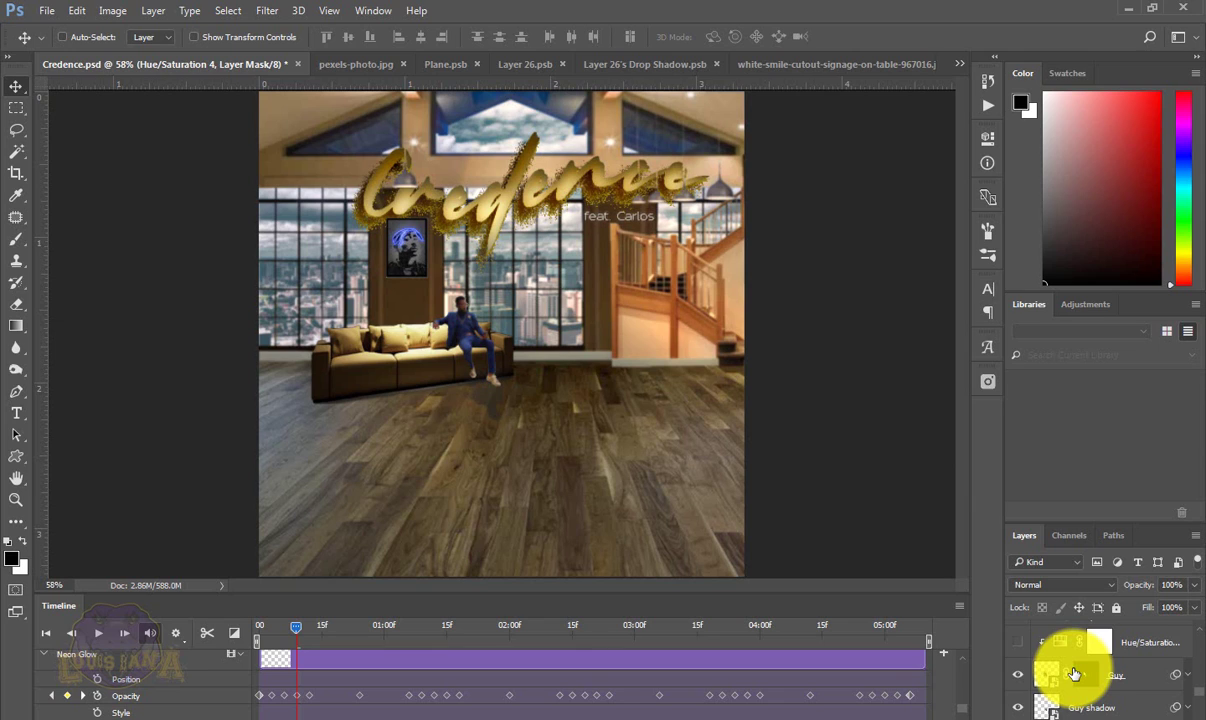
pyautogui.moveTo(1073, 675); pyautogui.dragTo(1070, 670)
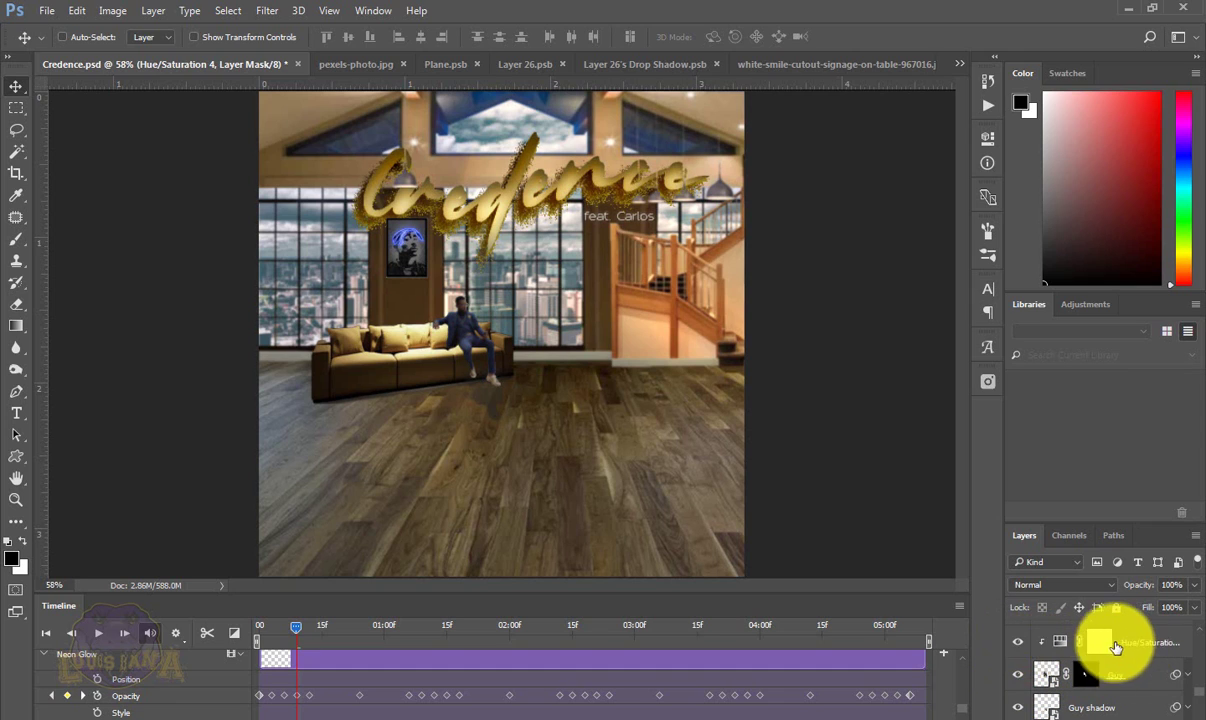
pyautogui.doubleClick(1061, 643)
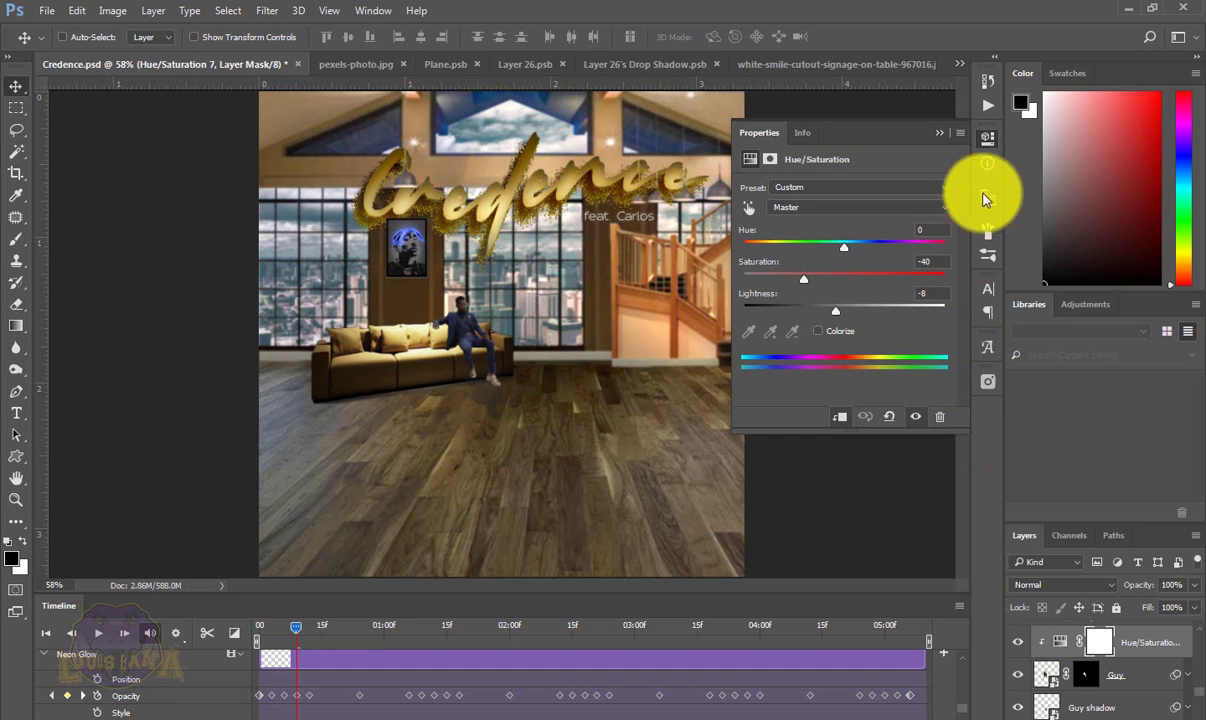
# - Show the Area rug and Column layers in the room
pyautogui.scroll(2, 1022, 648)
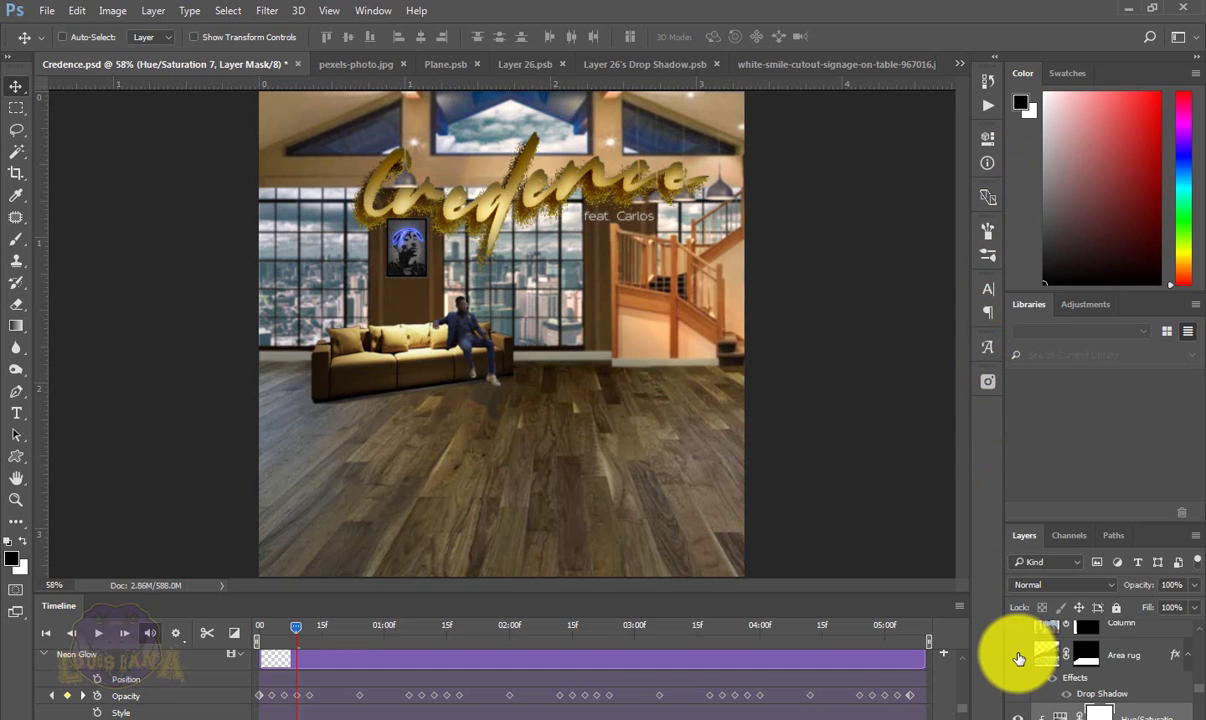
pyautogui.click(1018, 657)
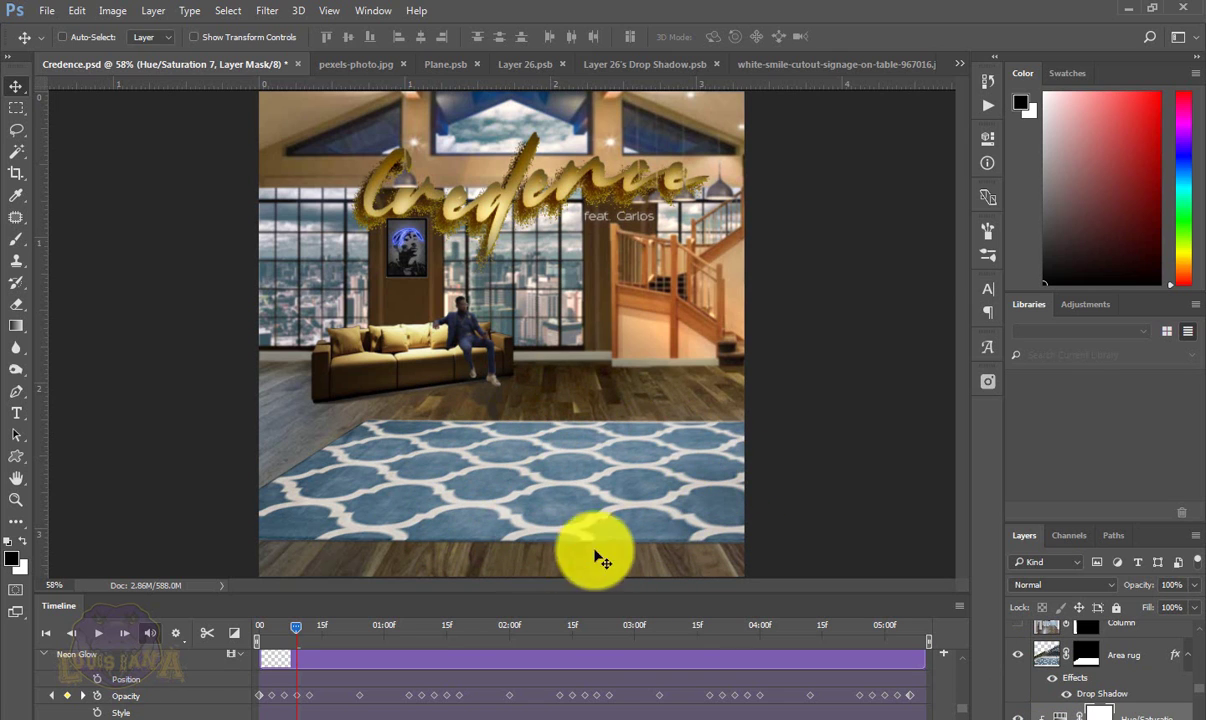
pyautogui.scroll(1, 1012, 655)
pyautogui.click(1017, 664)
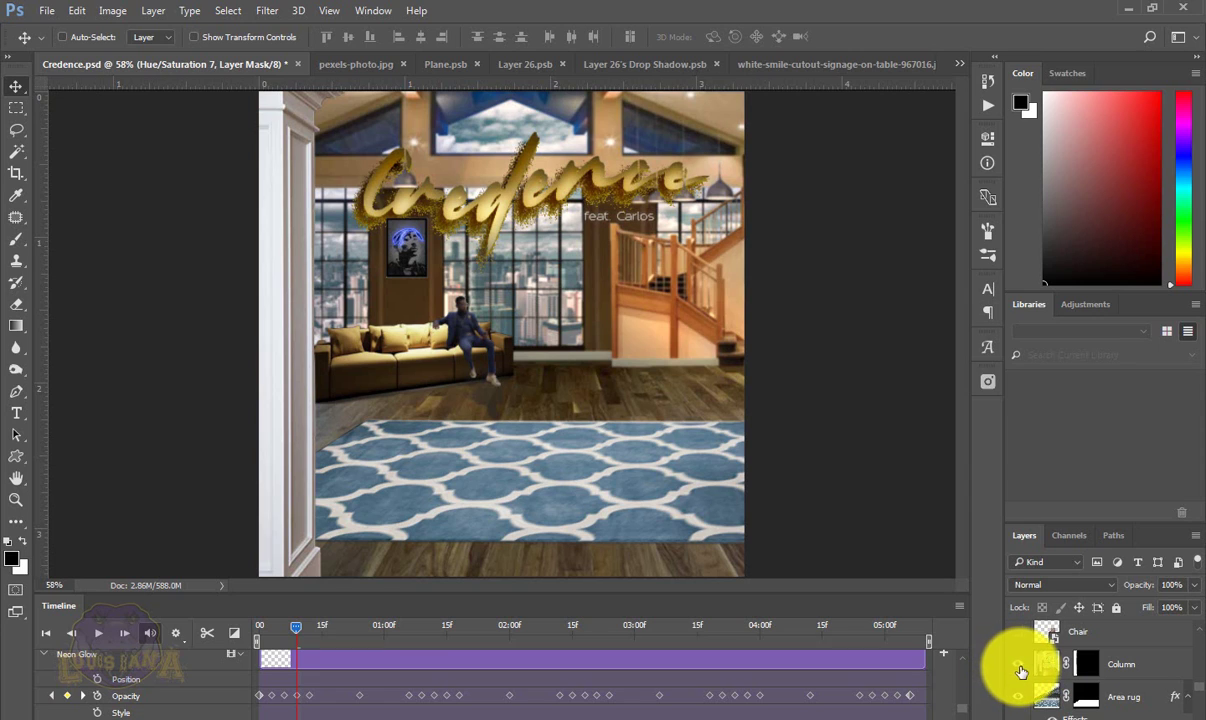
# - Show the Chair layer and open its smart object, Chair exposure.psb
pyautogui.scroll(2, 1021, 671)
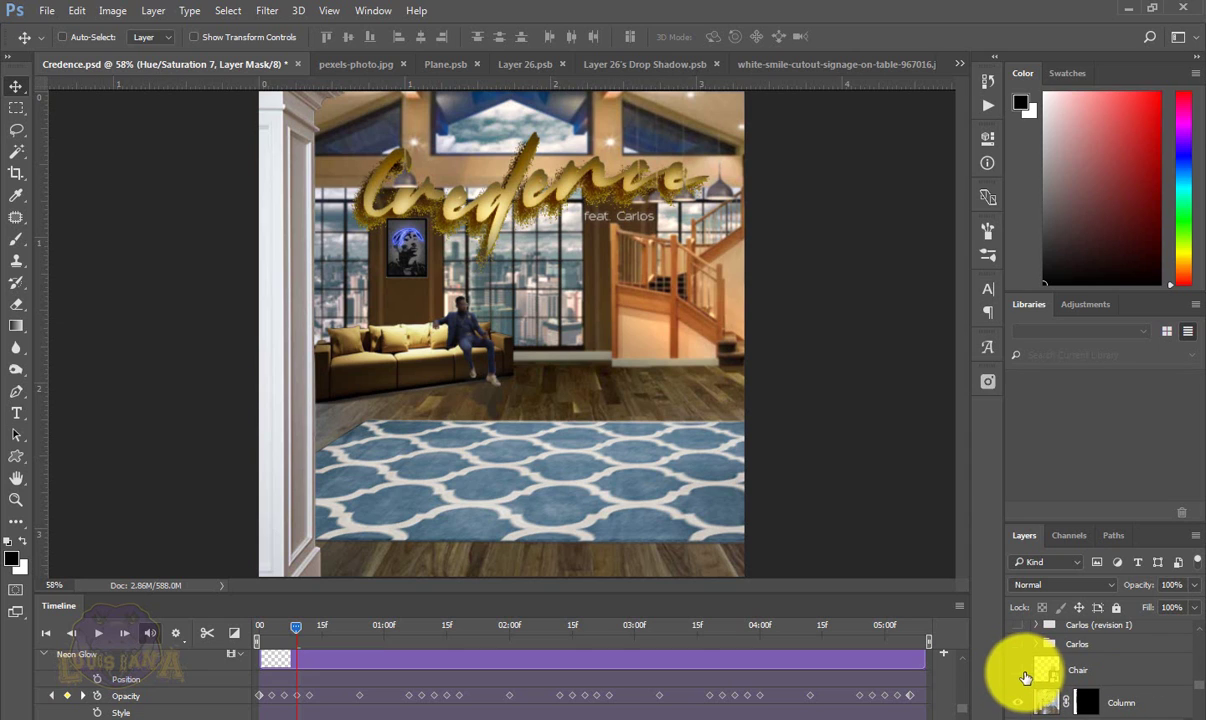
pyautogui.click(1019, 674)
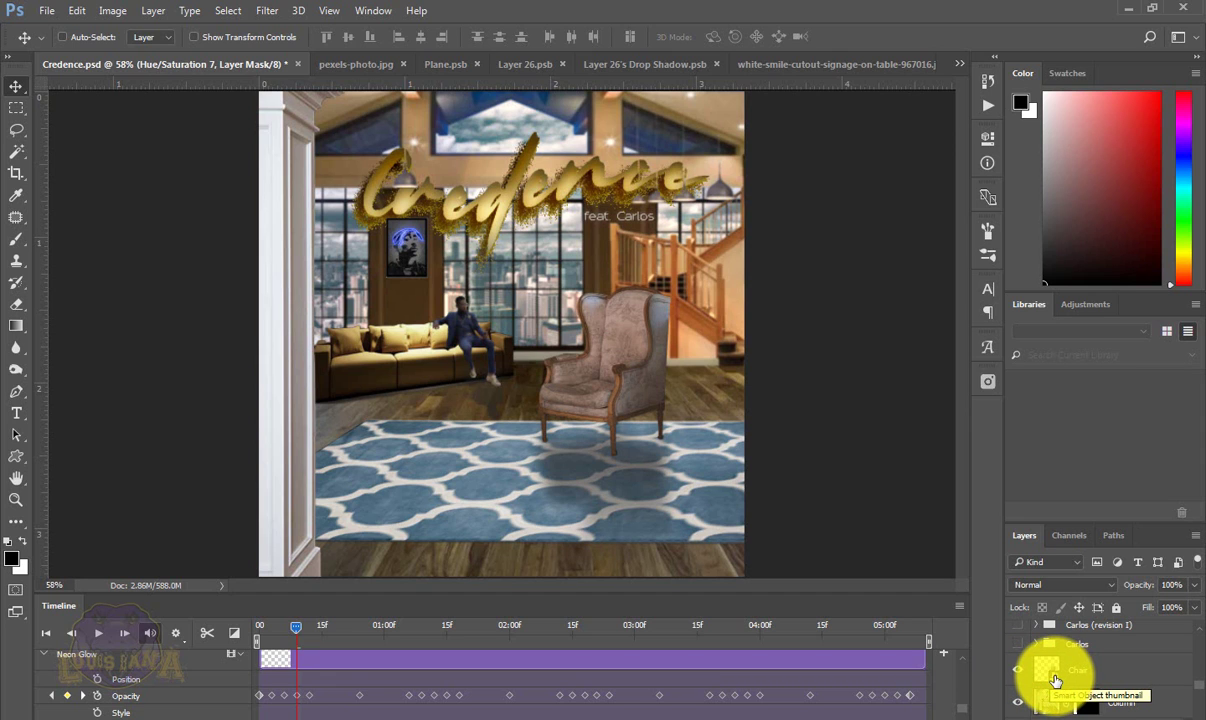
pyautogui.doubleClick(1057, 680)
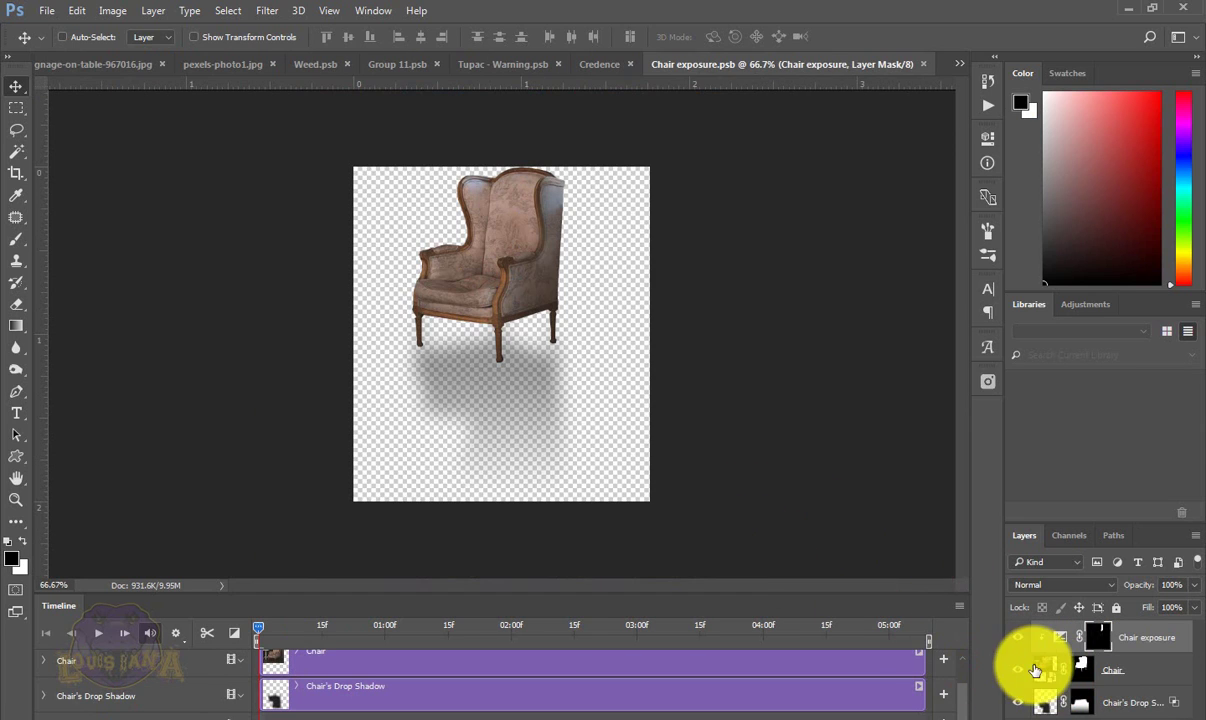
# - Toggle the Chair's Drop Shadow layer off and on to compare the shadow beneath the armchair
pyautogui.click(1017, 704)
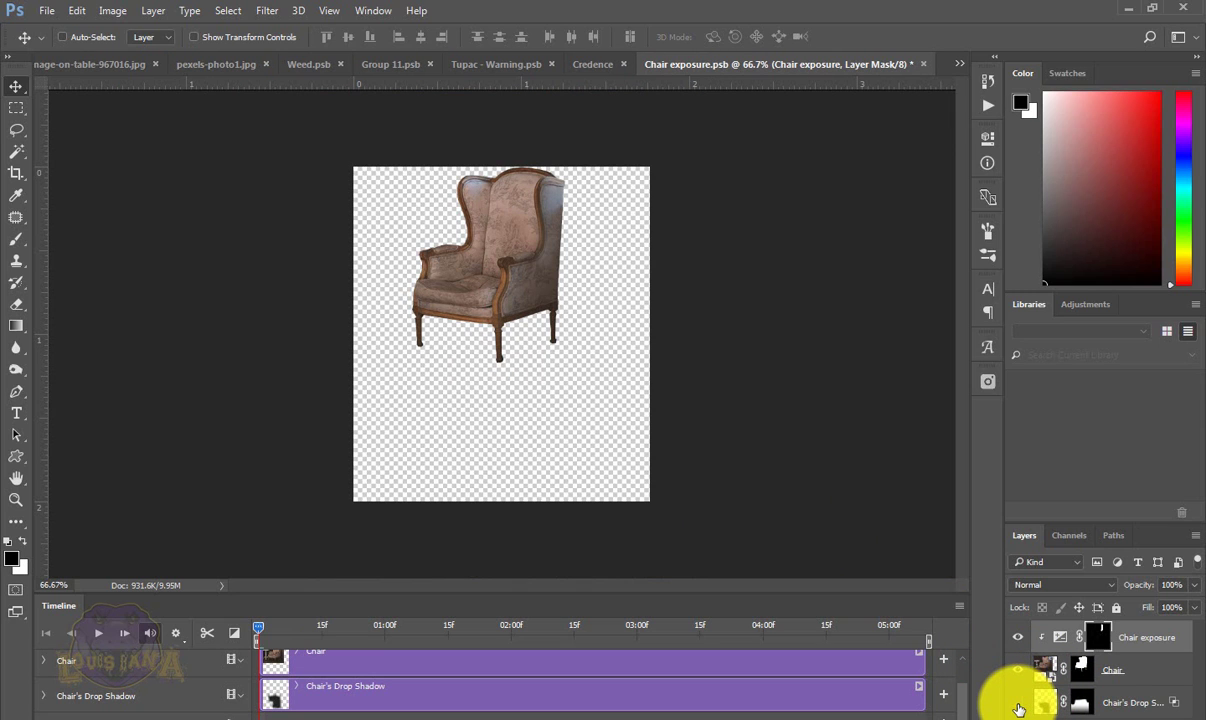
pyautogui.click(1017, 704)
pyautogui.click(1017, 704)
pyautogui.click(1017, 704)
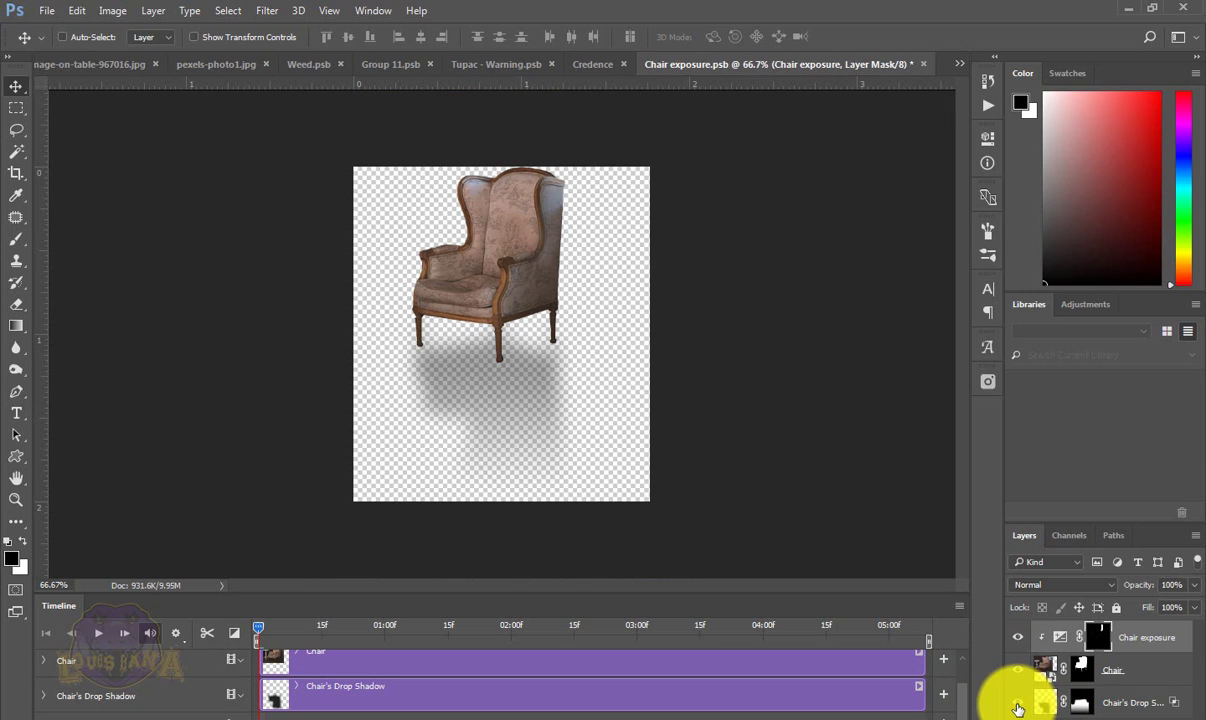
pyautogui.click(1017, 704)
pyautogui.click(1017, 705)
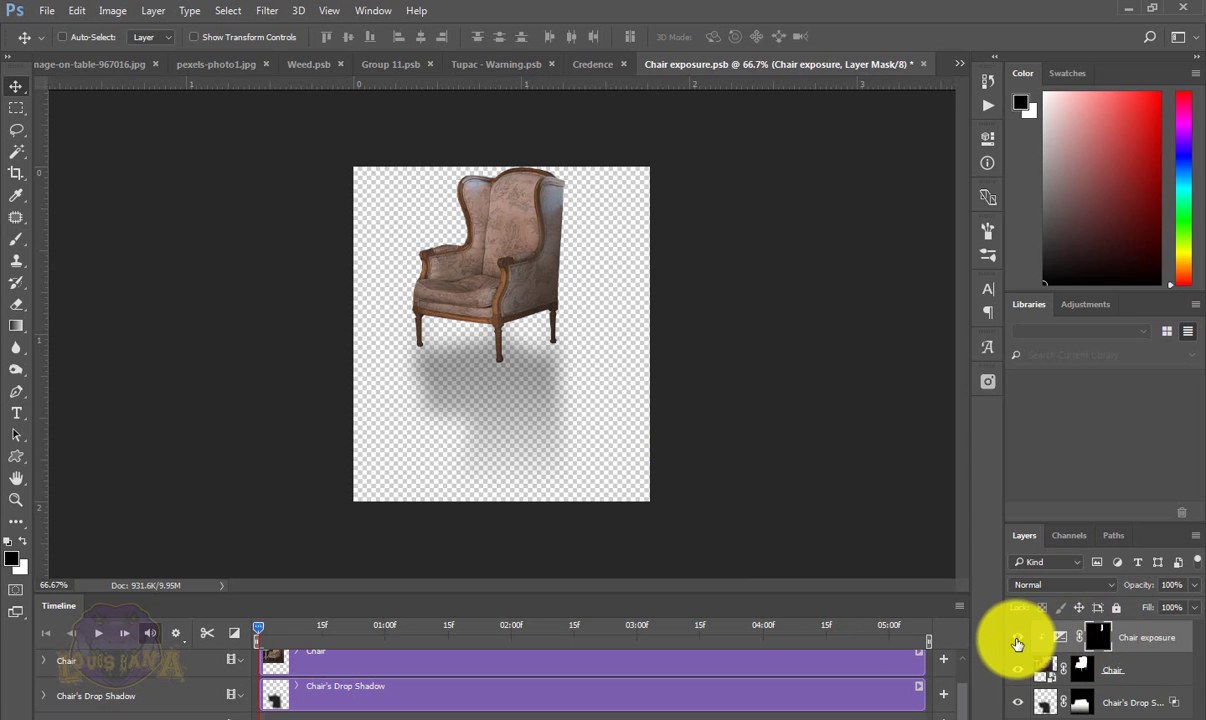
# - Toggle the clipped Chair exposure adjustment off and on to compare its effect on the armchair's upper side
pyautogui.click(1017, 639)
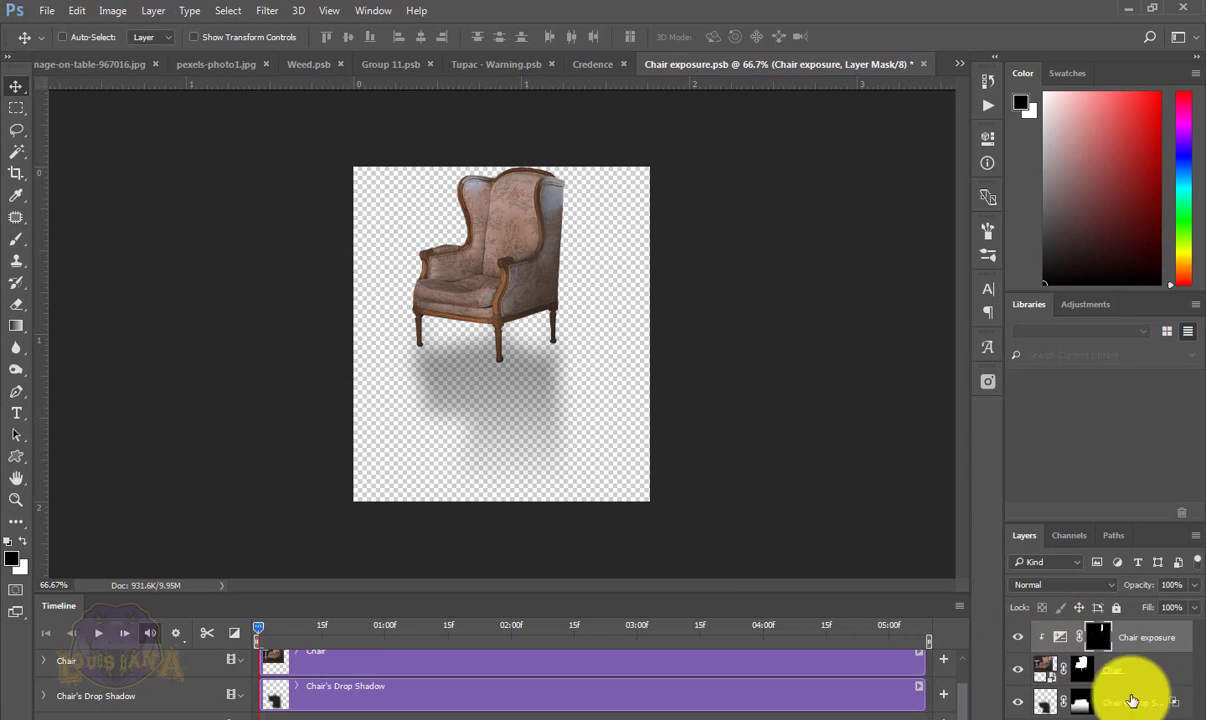
pyautogui.click(1020, 639)
pyautogui.click(1020, 639)
pyautogui.click(1020, 639)
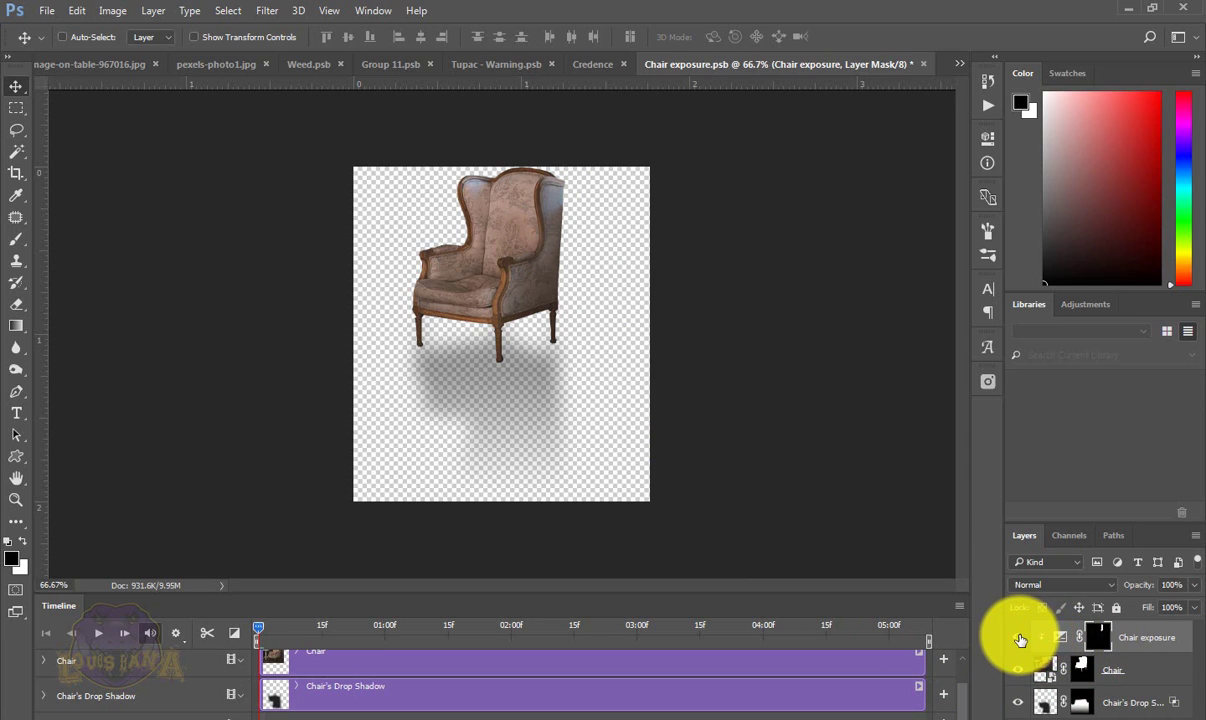
pyautogui.click(1020, 639)
pyautogui.click(1020, 639)
pyautogui.click(1020, 639)
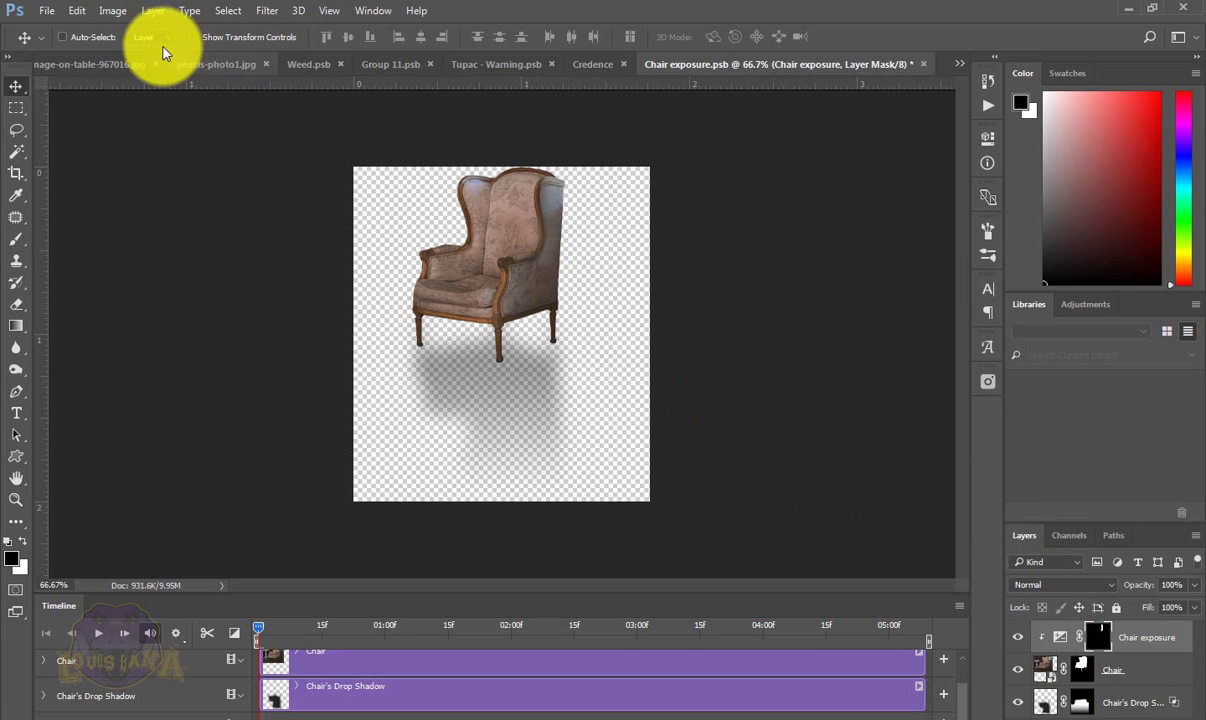
# - Switch to Credence.psd to view the armchair in the room, and reopen the Chair layer's smart object
pyautogui.click(959, 63)
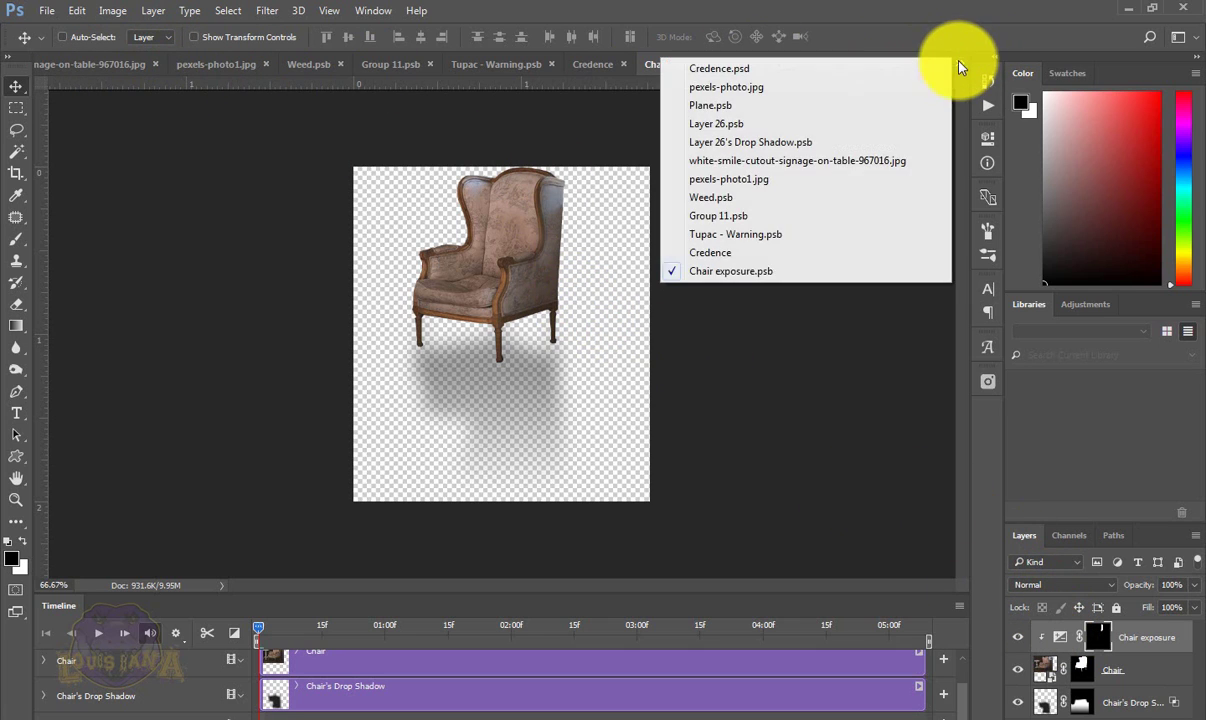
pyautogui.click(812, 70)
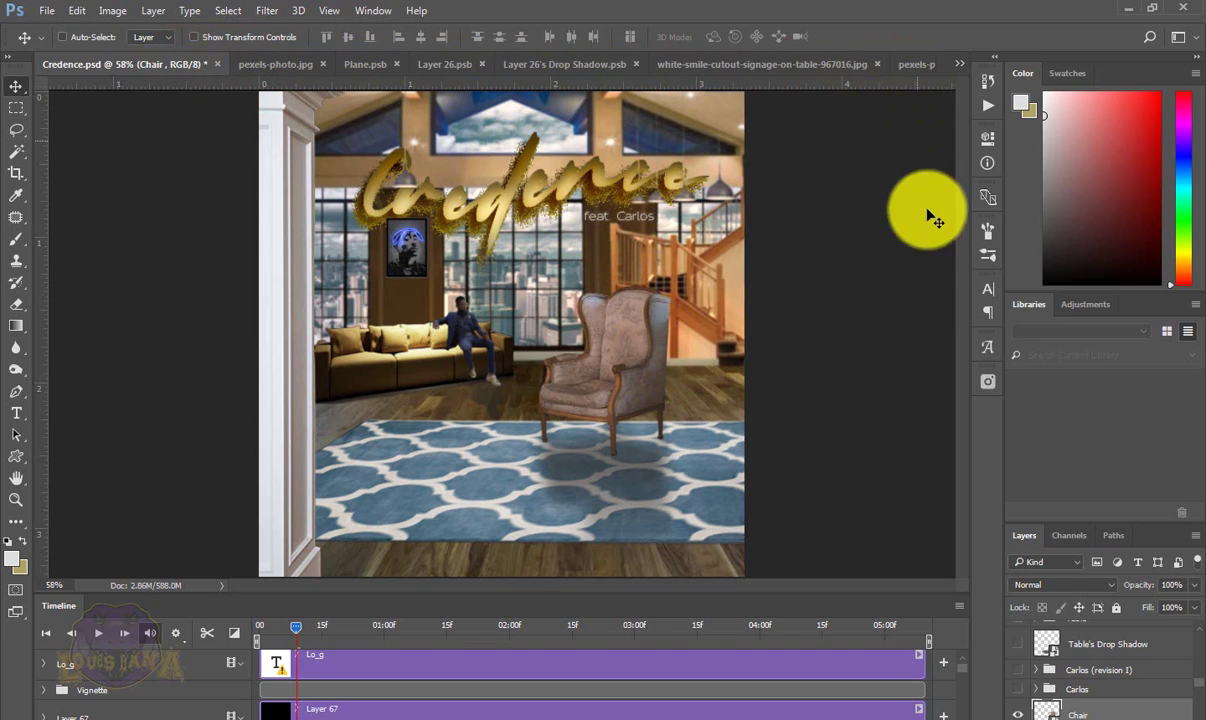
pyautogui.doubleClick(1046, 710)
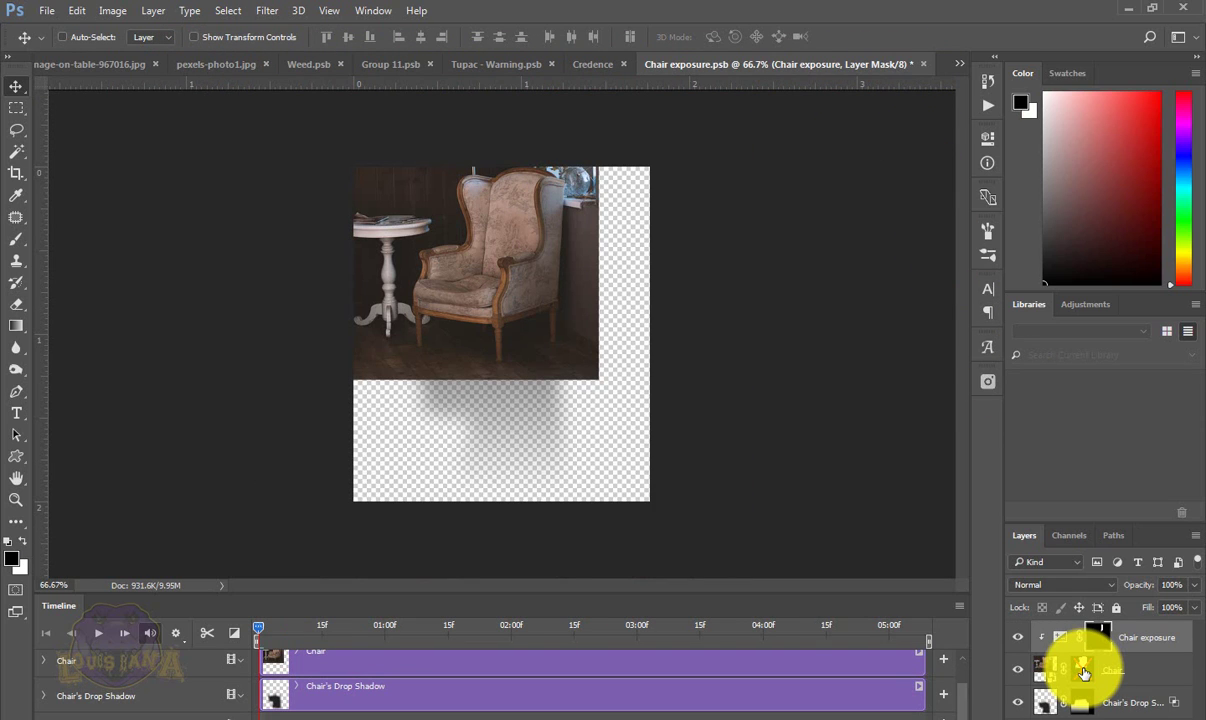
# - Disable and re-enable the Chair layer's mask to compare the source photo with the cutout, and close Chair exposure.psb without saving
pyautogui.keyDown('shift'); pyautogui.click(1083, 672); pyautogui.keyUp('shift')
pyautogui.keyDown('shift'); pyautogui.click(1083, 672); pyautogui.keyUp('shift')
pyautogui.keyDown('shift'); pyautogui.click(1083, 672); pyautogui.keyUp('shift')
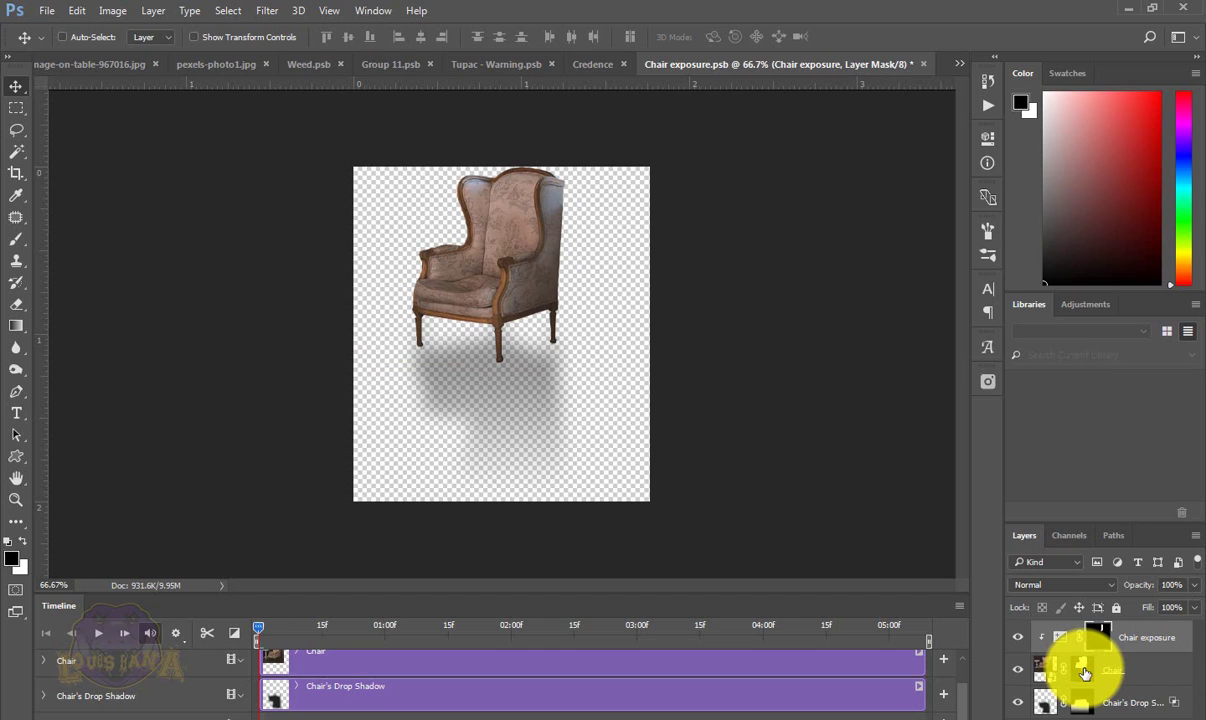
pyautogui.click(923, 64)
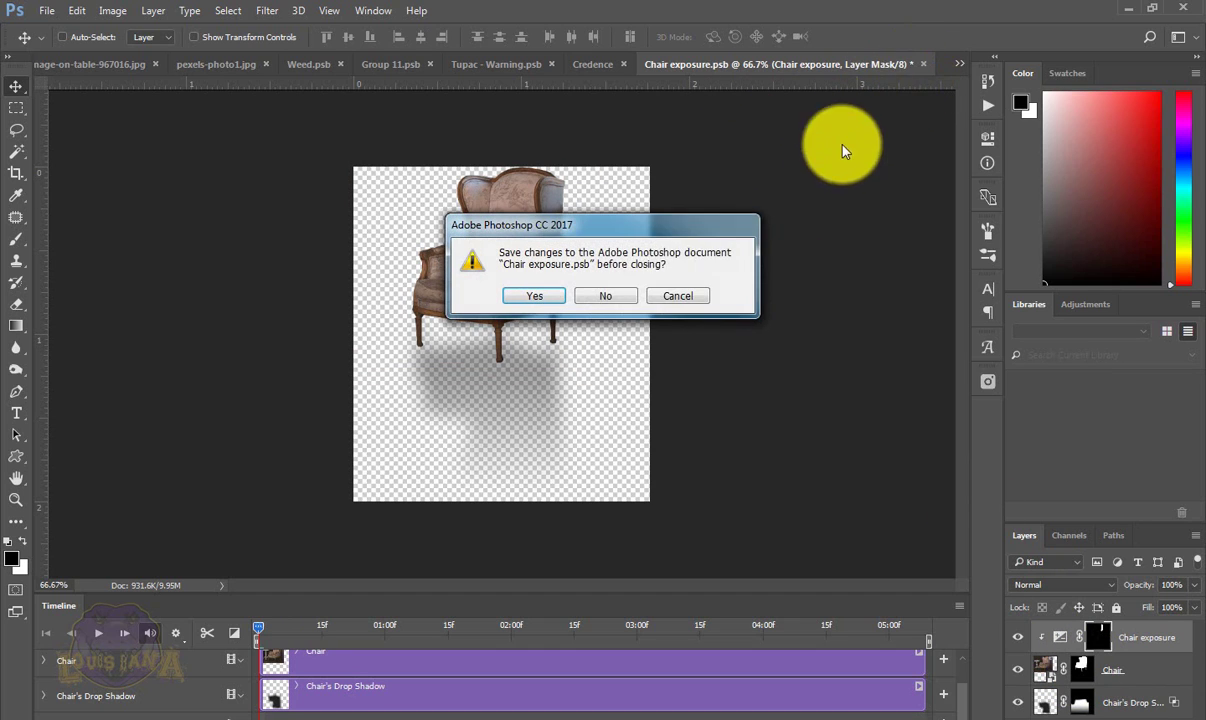
pyautogui.click(615, 298)
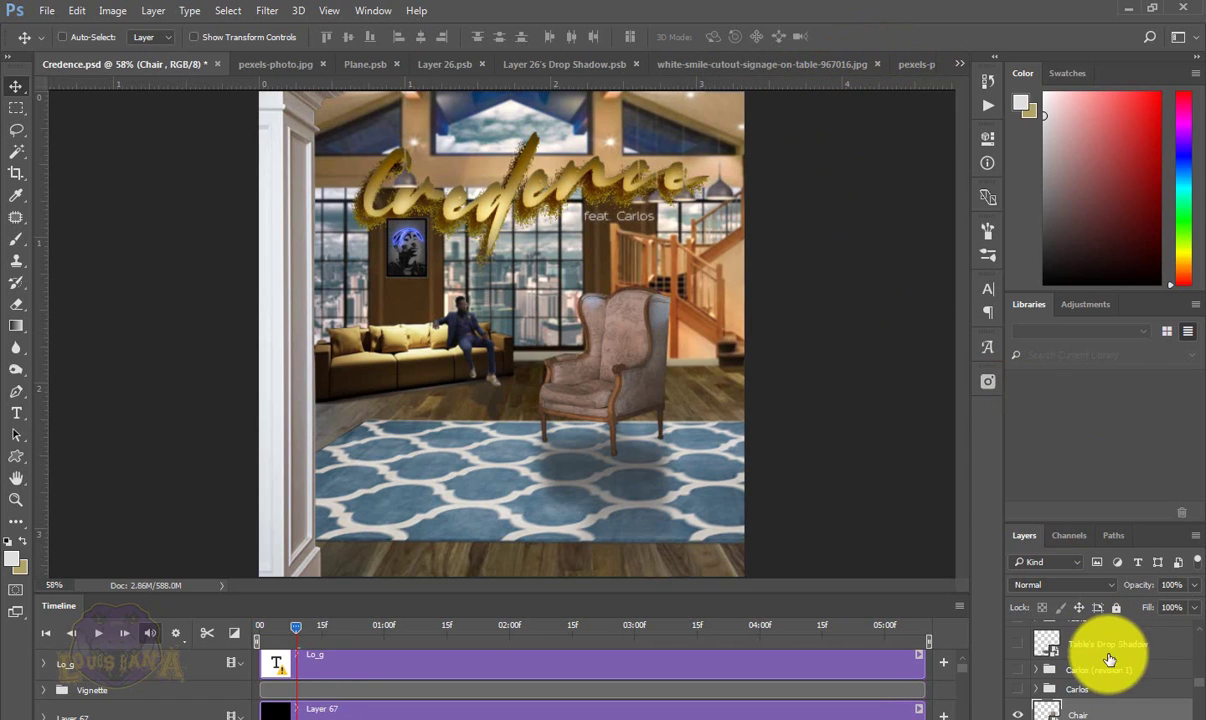
# - Show the layer group of the man seated in the armchair and open his smart object, Layer 18.psb
pyautogui.click(1018, 690)
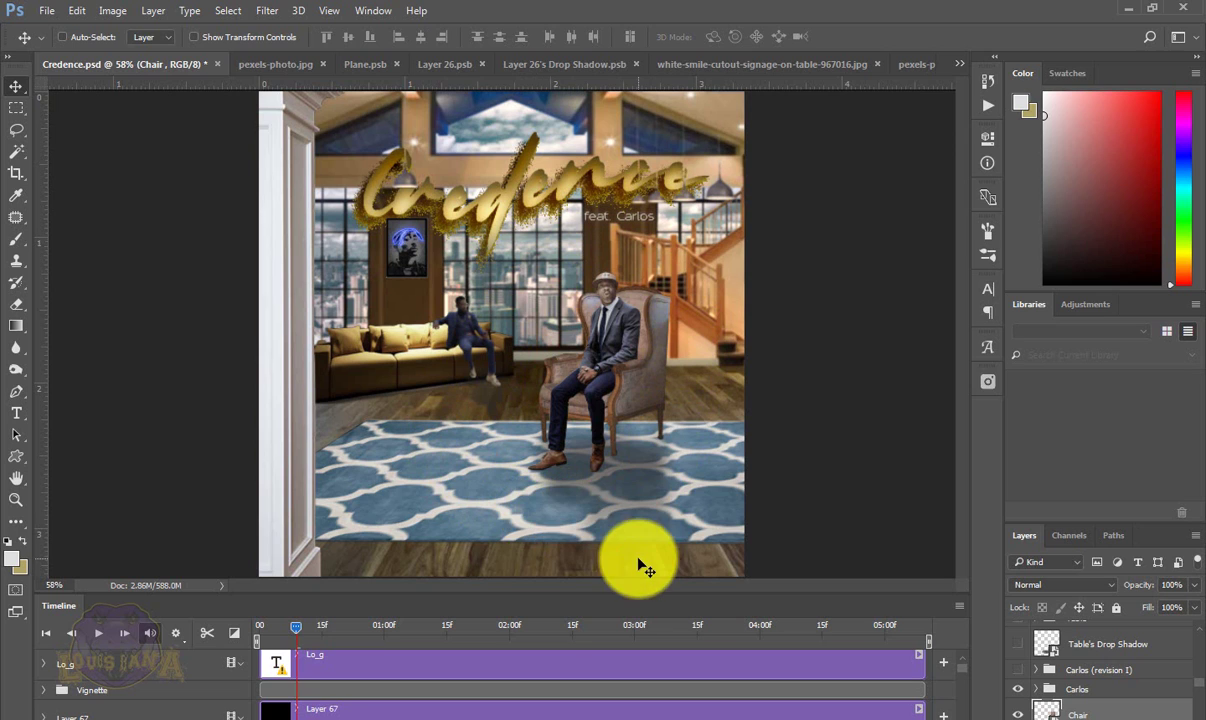
pyautogui.hotkey('ctrl', 'shift', 'Tab')
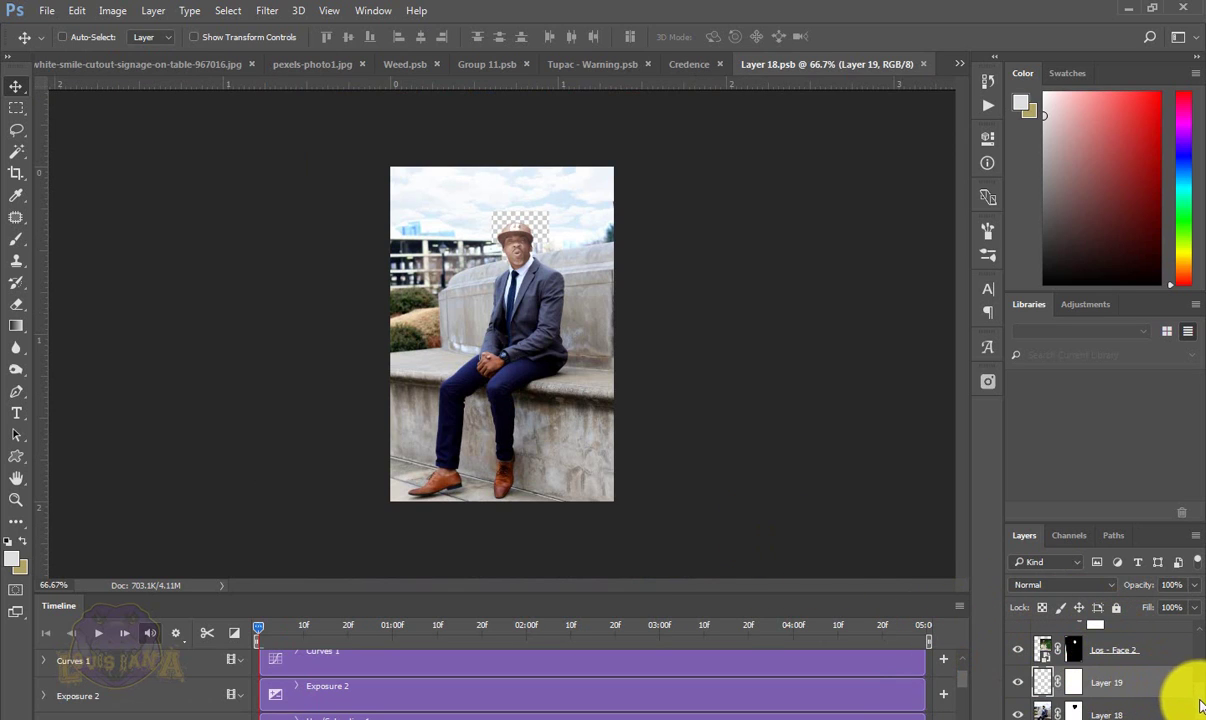
# - Inspect the face swap by toggling the masks of Layer 18 and the replacement face layer, and hiding and restoring the replacement face
pyautogui.keyDown('shift'); pyautogui.click(1074, 712); pyautogui.keyUp('shift')
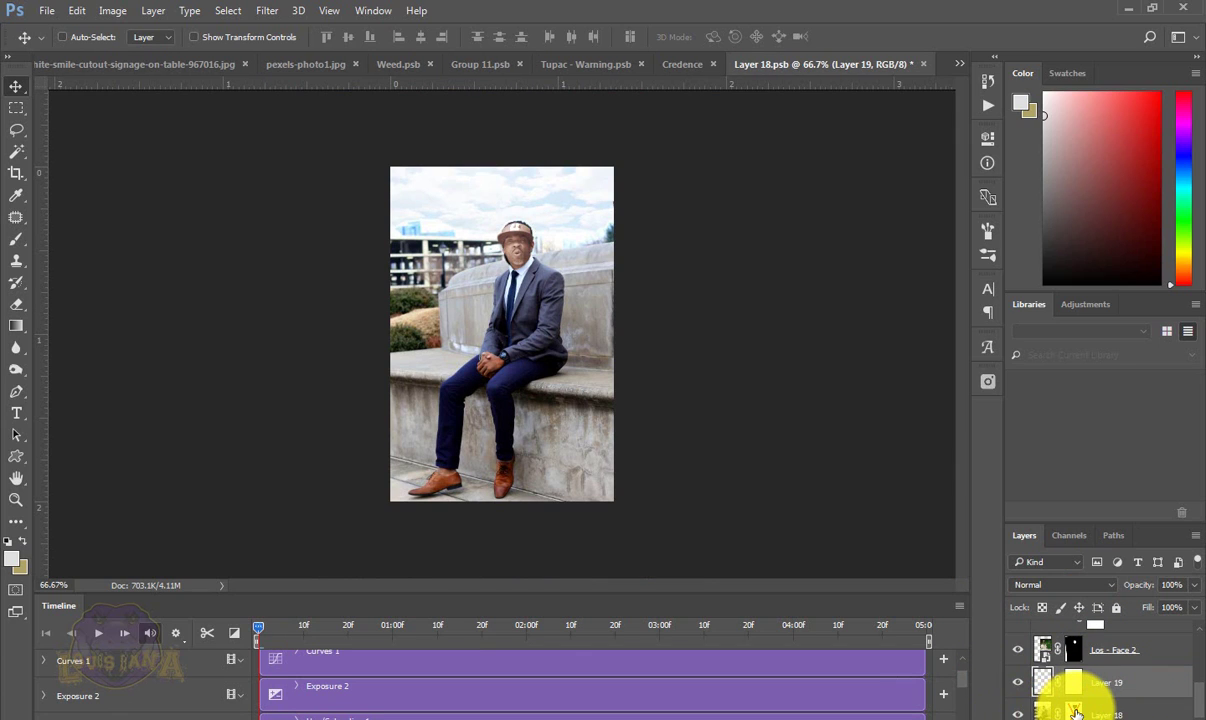
pyautogui.keyDown('shift'); pyautogui.click(1072, 650); pyautogui.keyUp('shift')
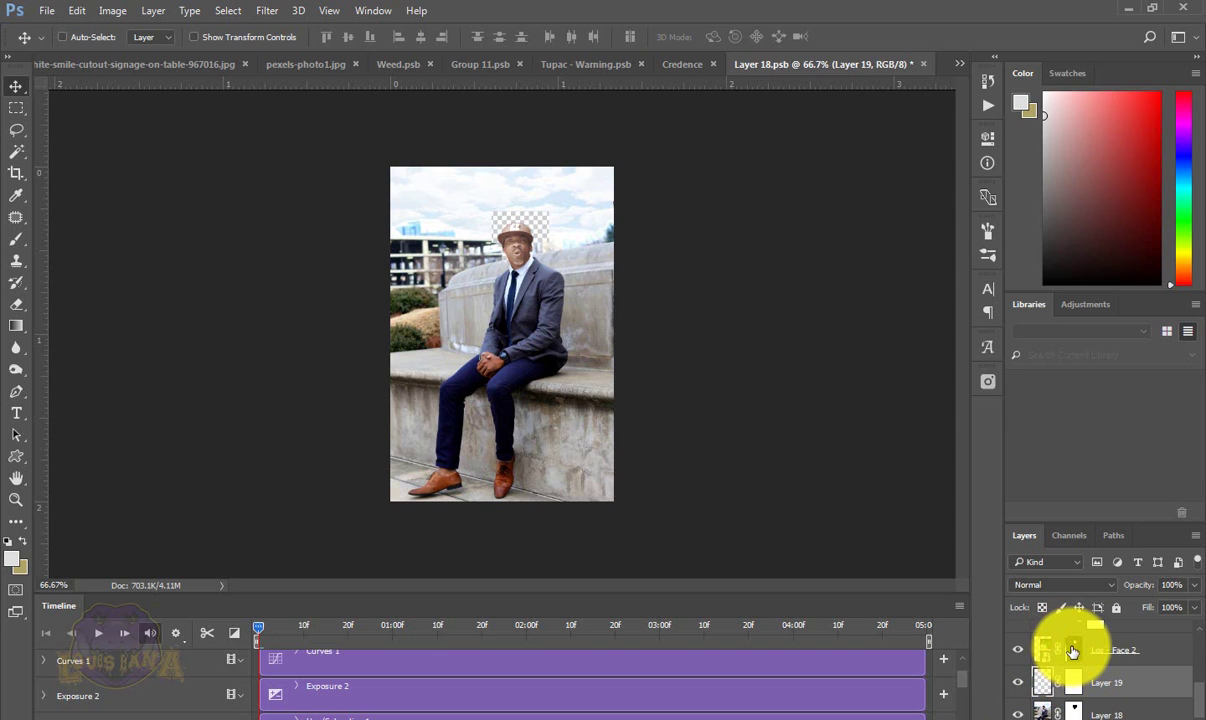
pyautogui.keyDown('shift'); pyautogui.click(1072, 650); pyautogui.keyUp('shift')
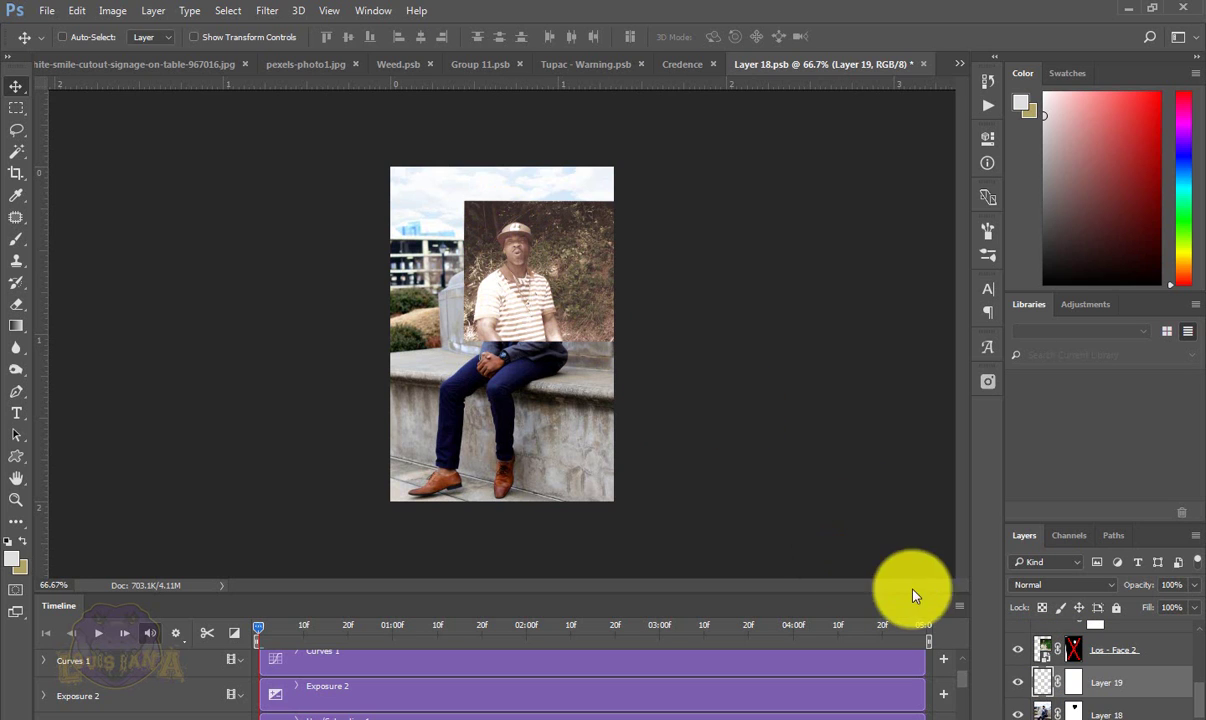
pyautogui.doubleClick(1045, 660)
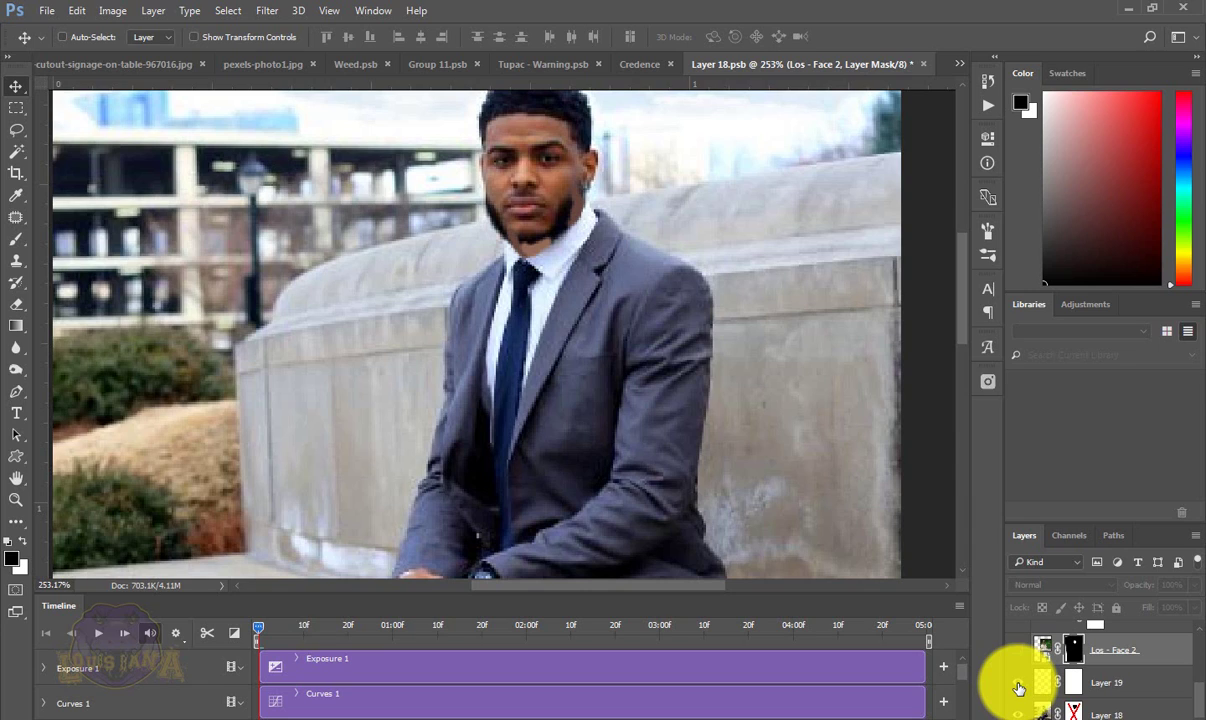
pyautogui.keyDown('alt'); pyautogui.click(1018, 650); pyautogui.keyUp('alt')
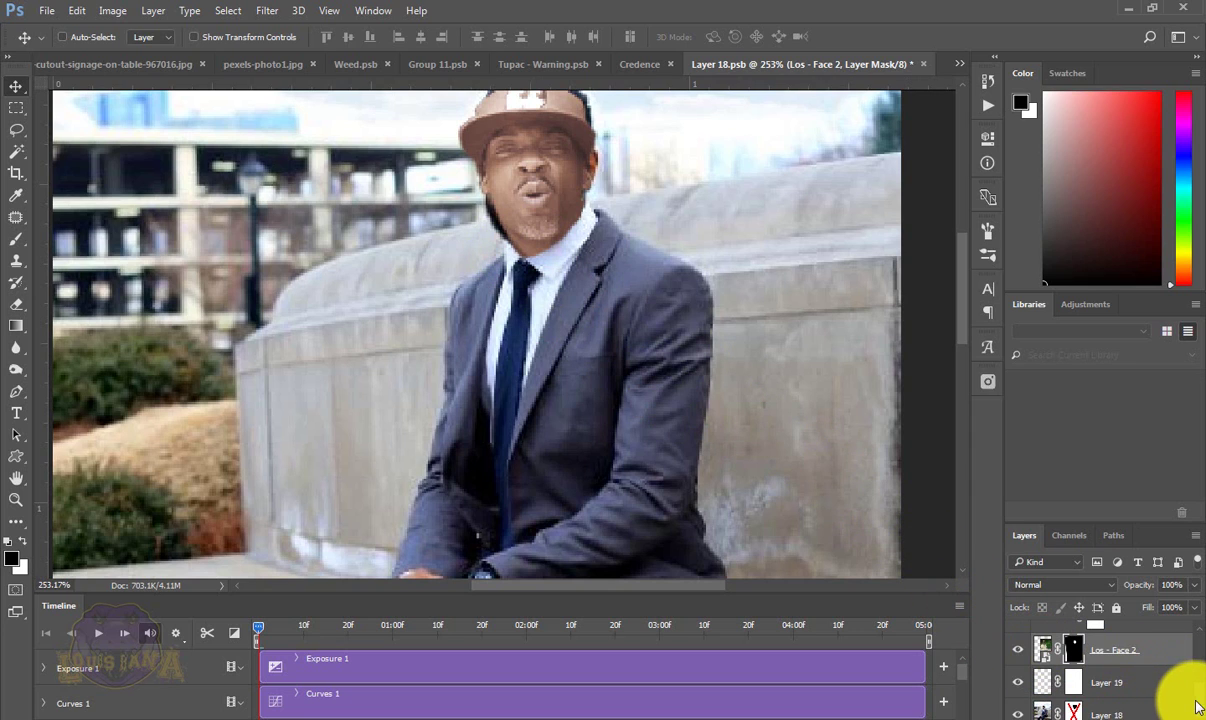
# - Examine the Exposure, Curves, Hue/Saturation and Levels adjustments clipped to the replacement face, and close Layer 18.psb without saving
pyautogui.scroll(5, 1200, 700)
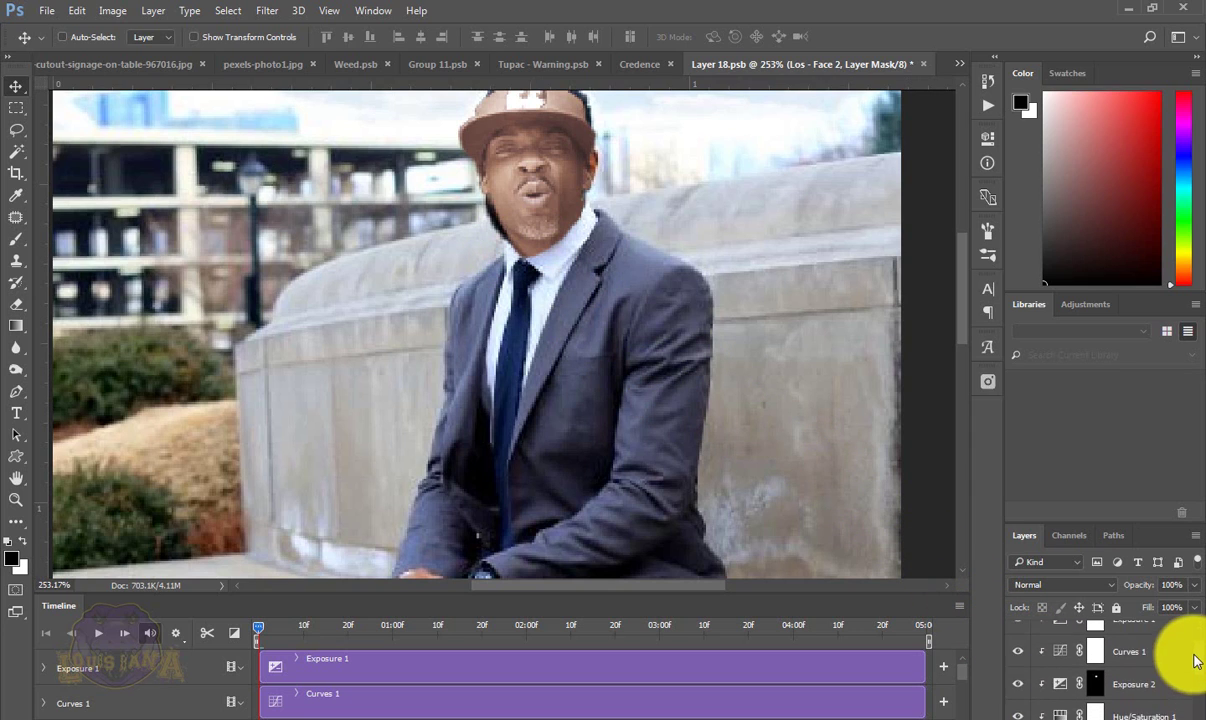
pyautogui.scroll(-5, 1198, 645)
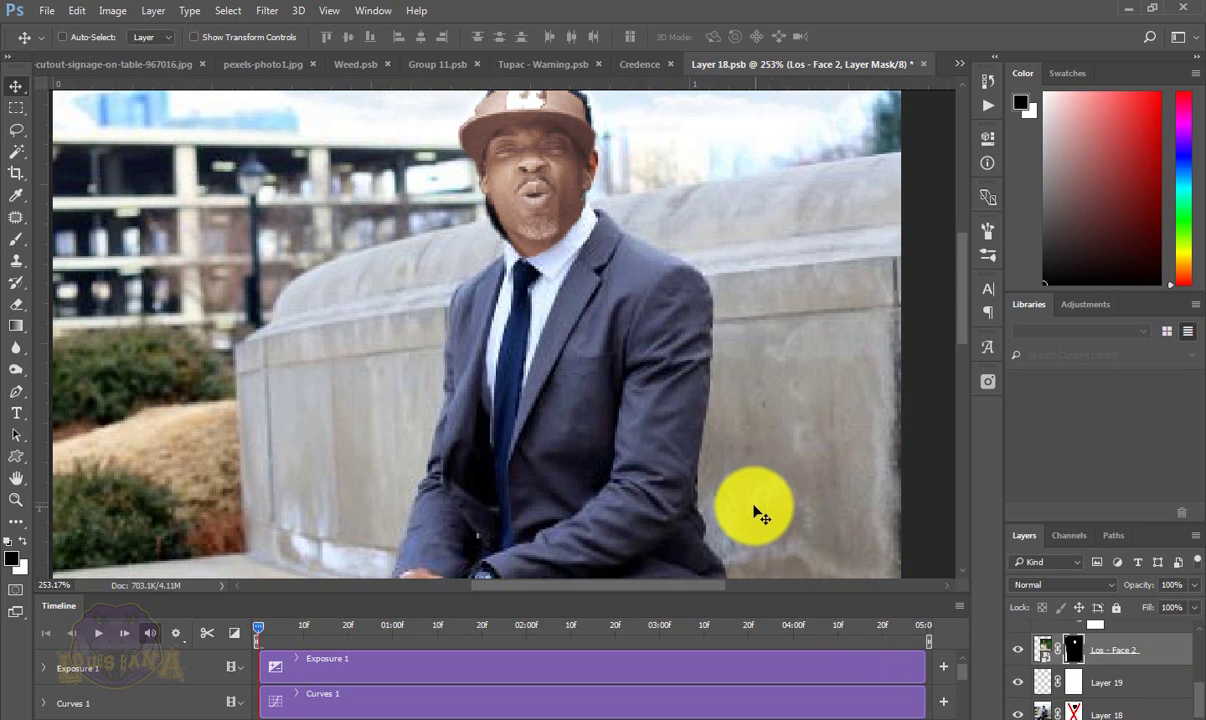
pyautogui.scroll(-5, 760, 515)
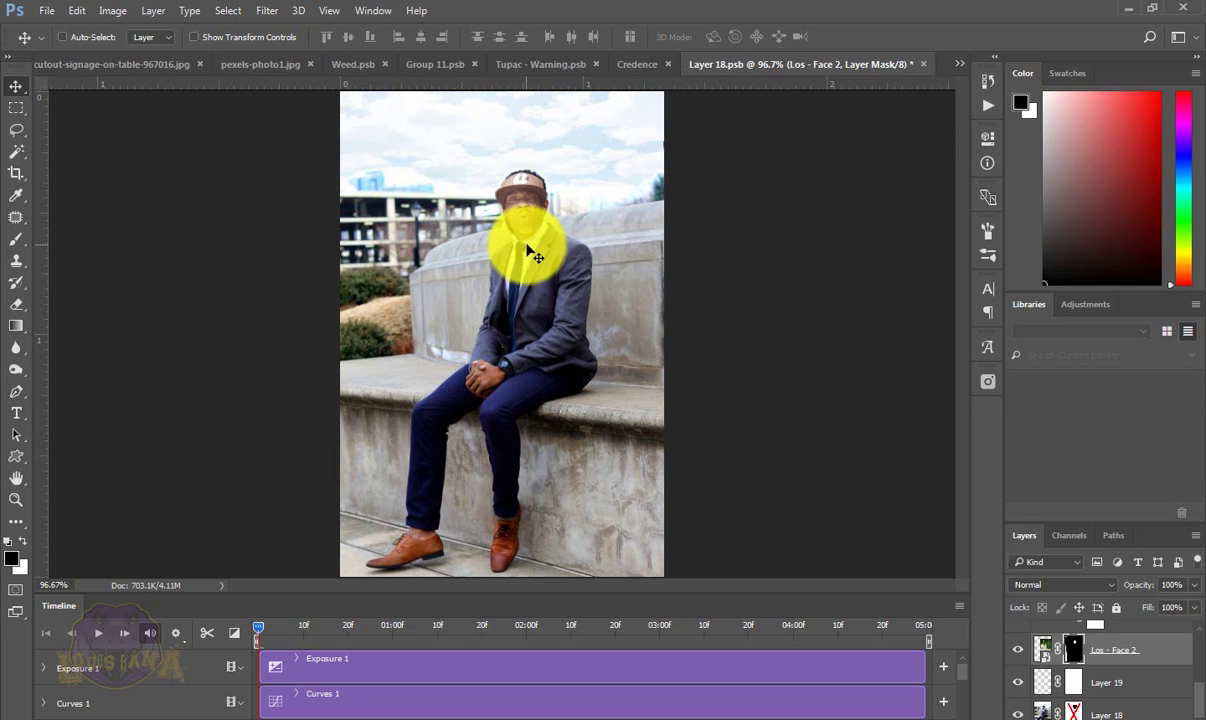
pyautogui.scroll(3, 1198, 676)
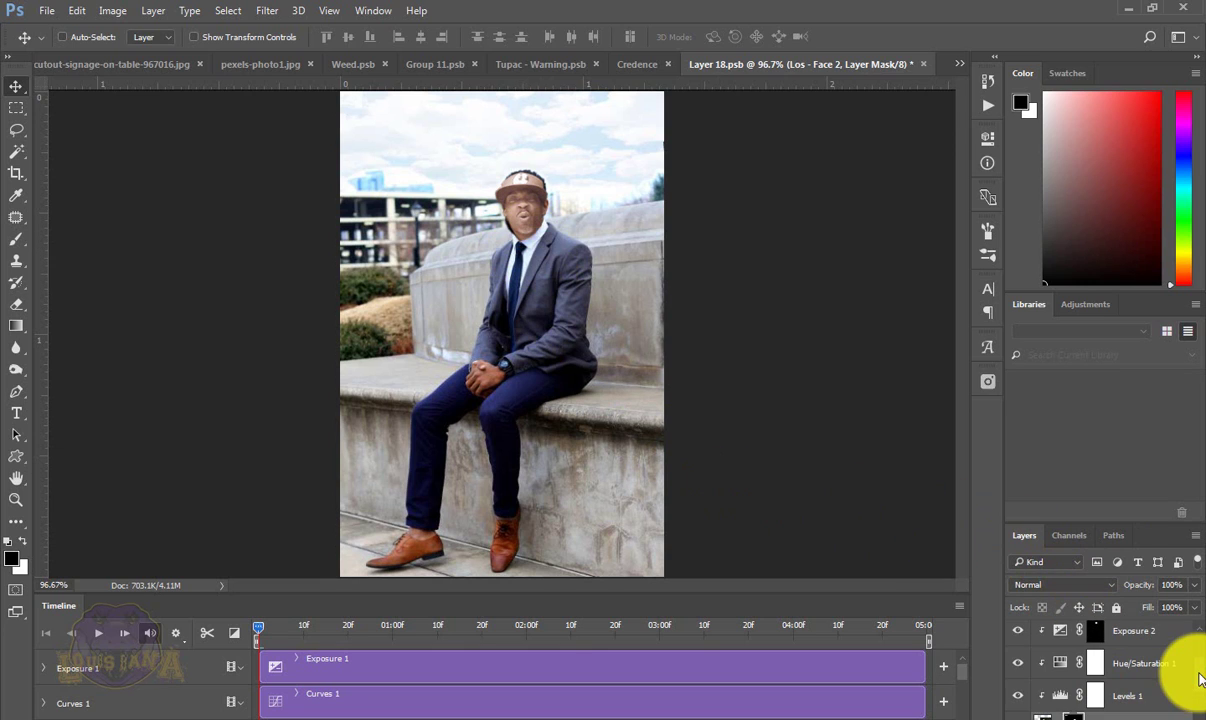
pyautogui.scroll(-5, 1198, 676)
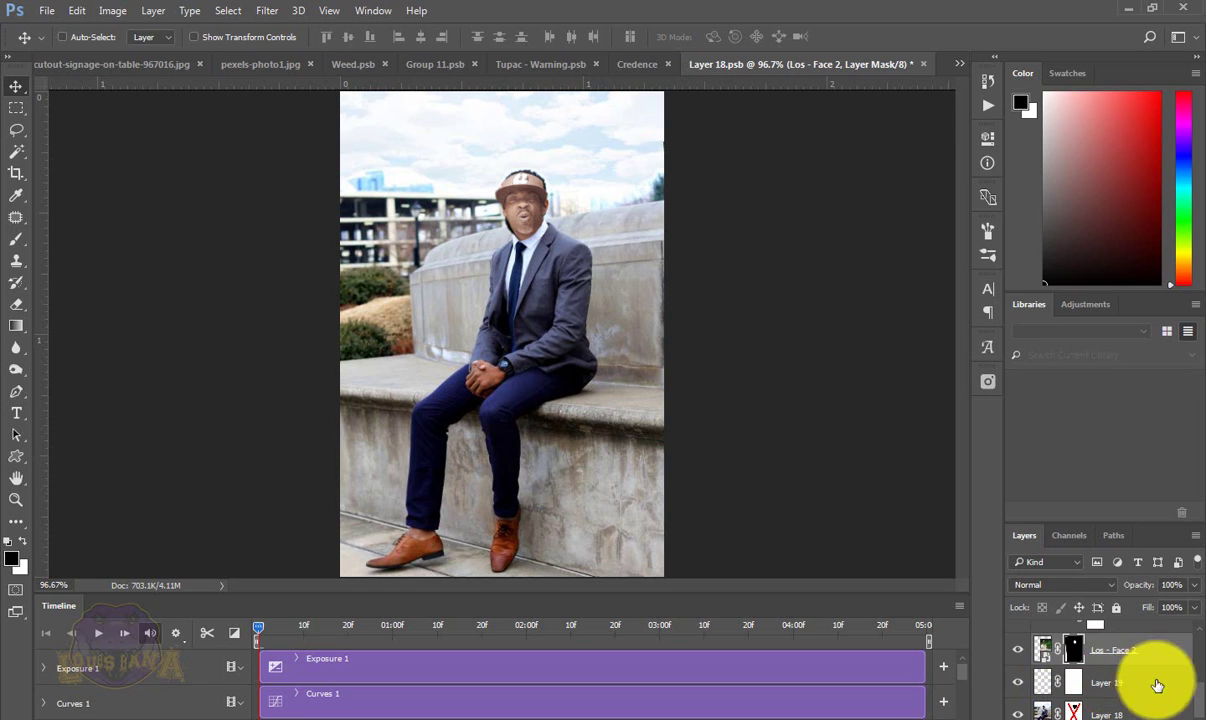
pyautogui.scroll(5, 1200, 670)
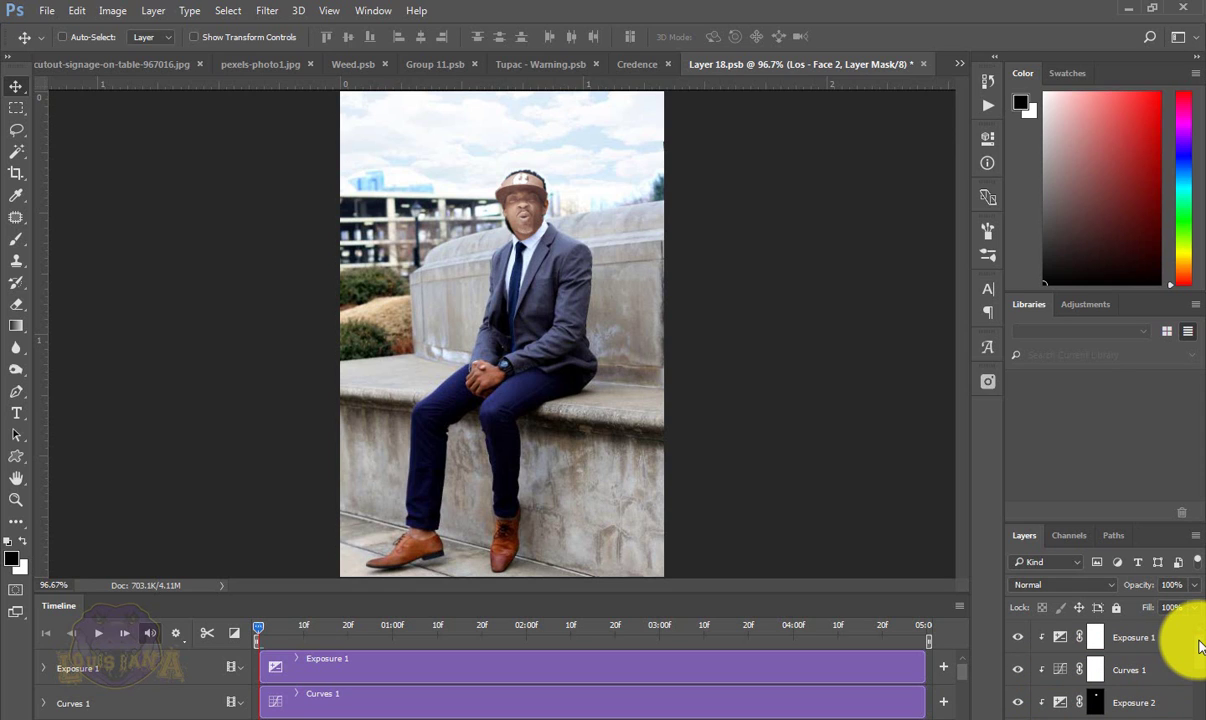
pyautogui.scroll(-5, 1200, 648)
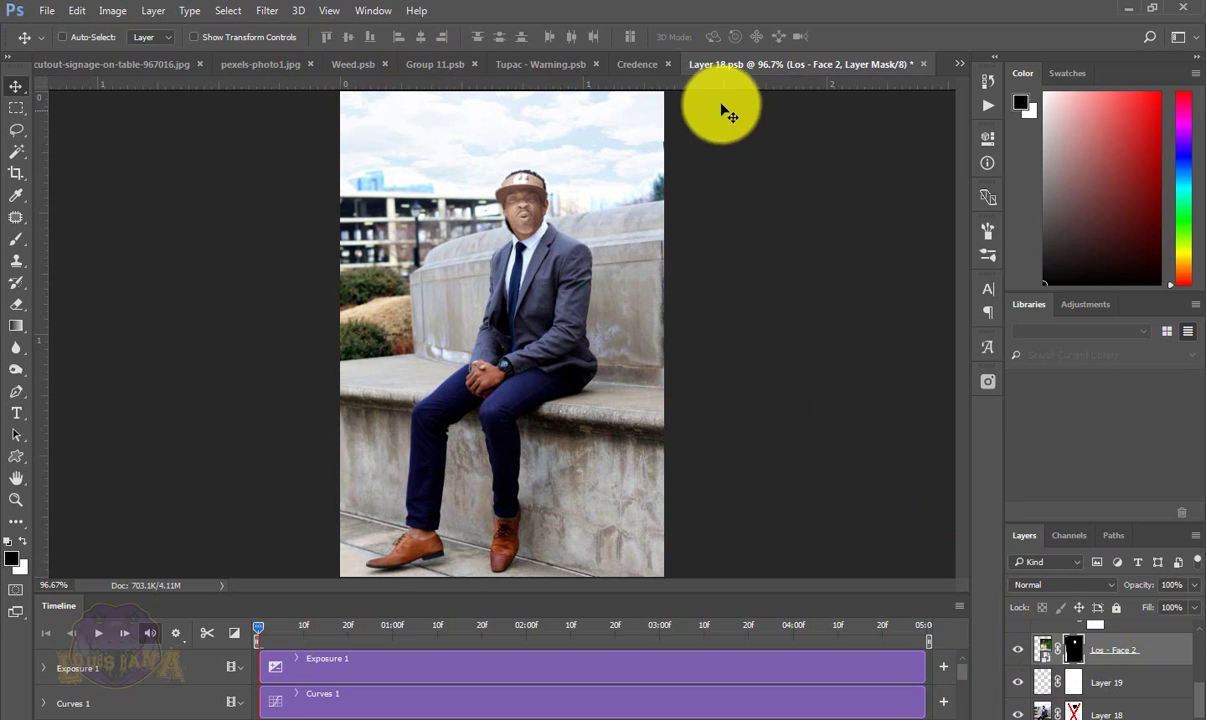
pyautogui.click(924, 66)
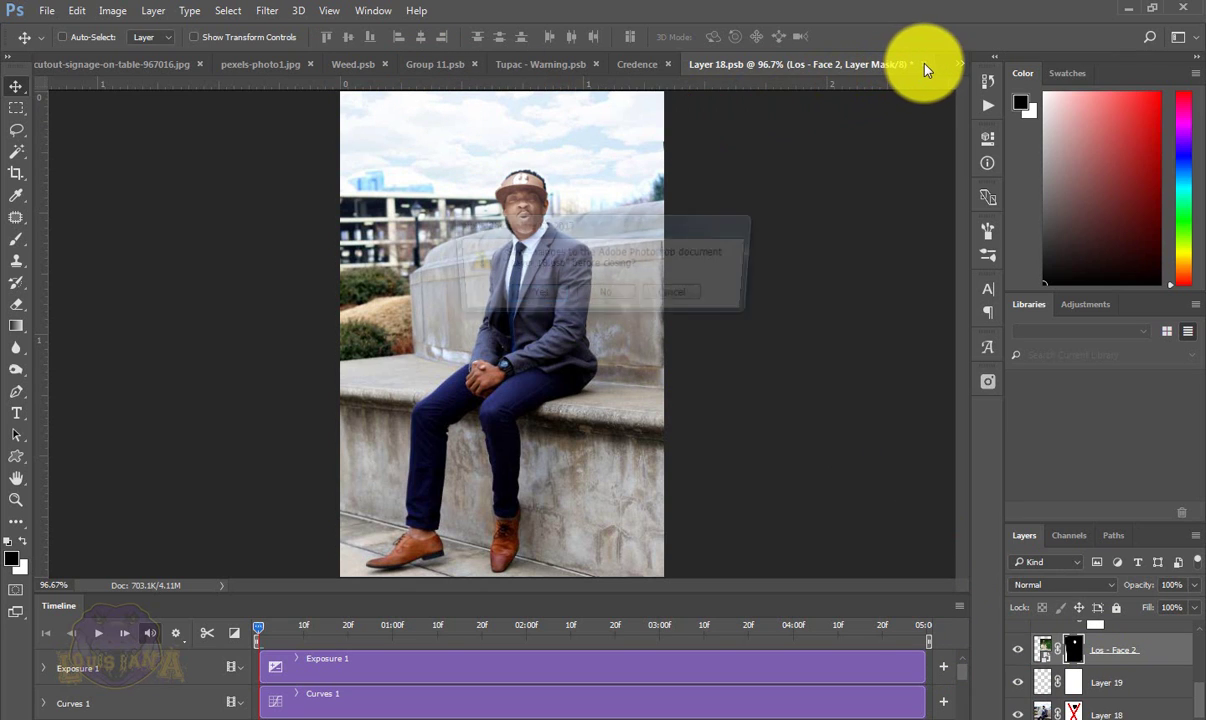
pyautogui.click(612, 302)
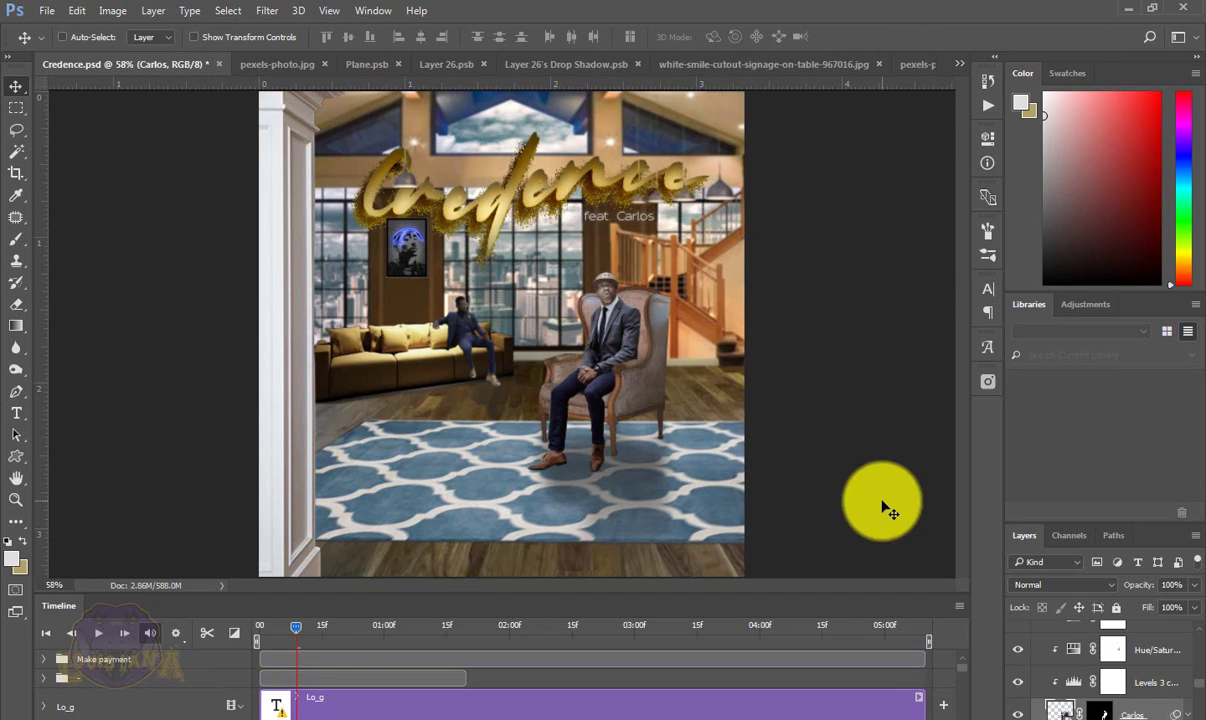
# - Hide the Levels, Hue/Saturation and Curves adjustments clipped to the seated man, toggling them to compare his lighting and colour
pyautogui.click(1019, 684)
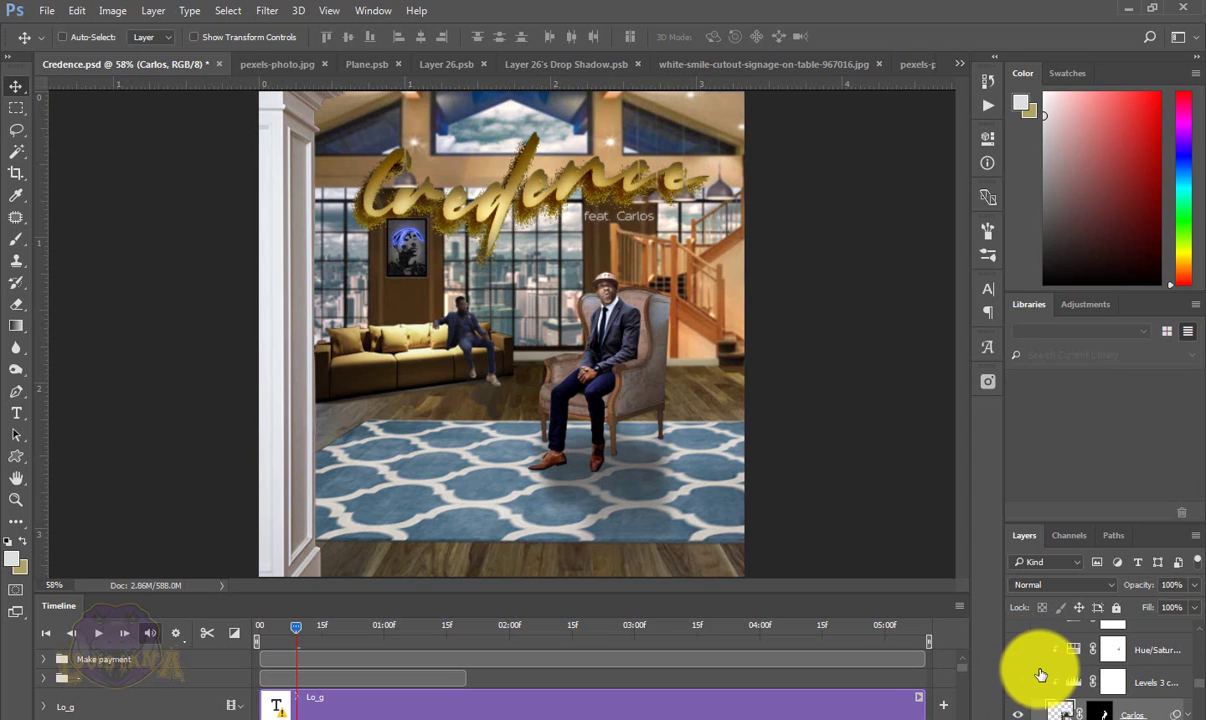
pyautogui.scroll(1, 1016, 651)
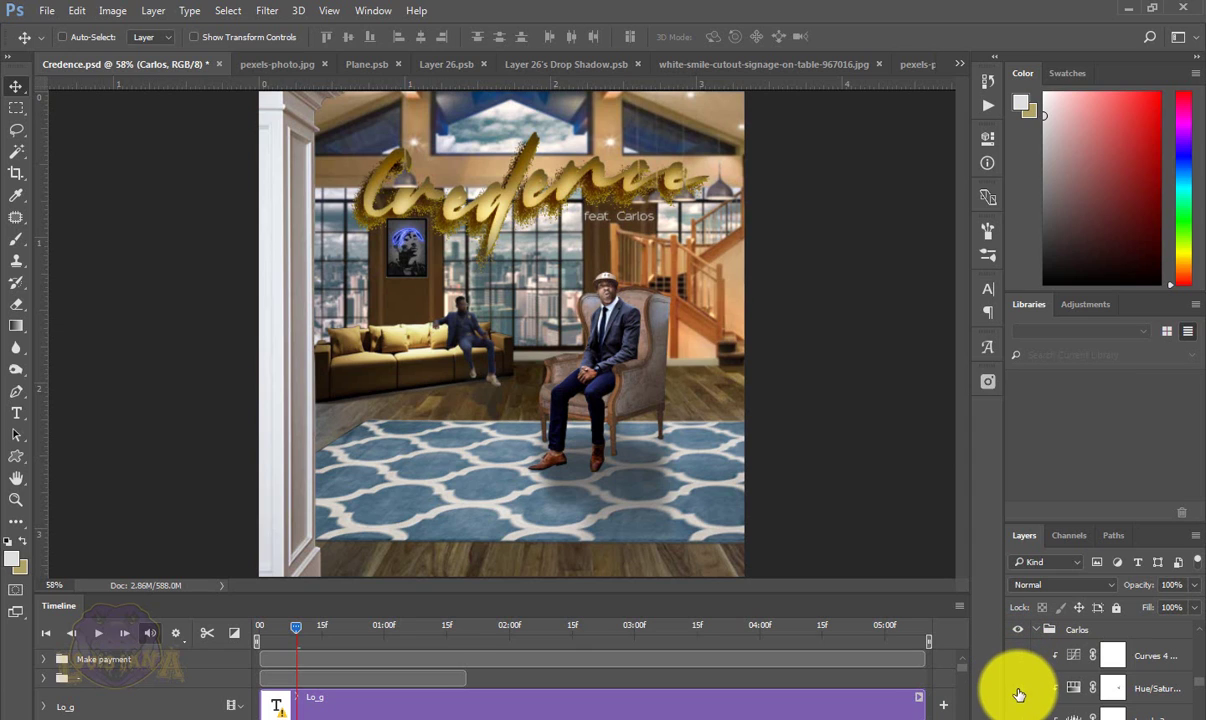
pyautogui.scroll(-1, 1018, 693)
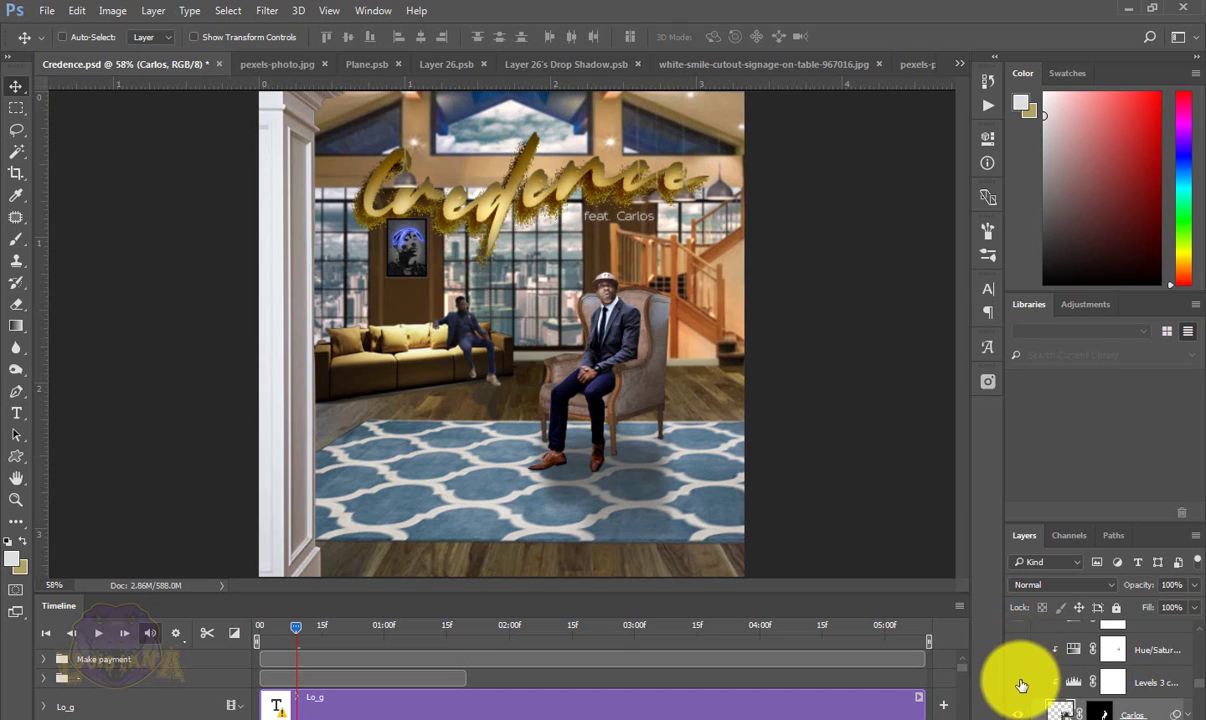
pyautogui.click(1018, 687)
pyautogui.click(1018, 687)
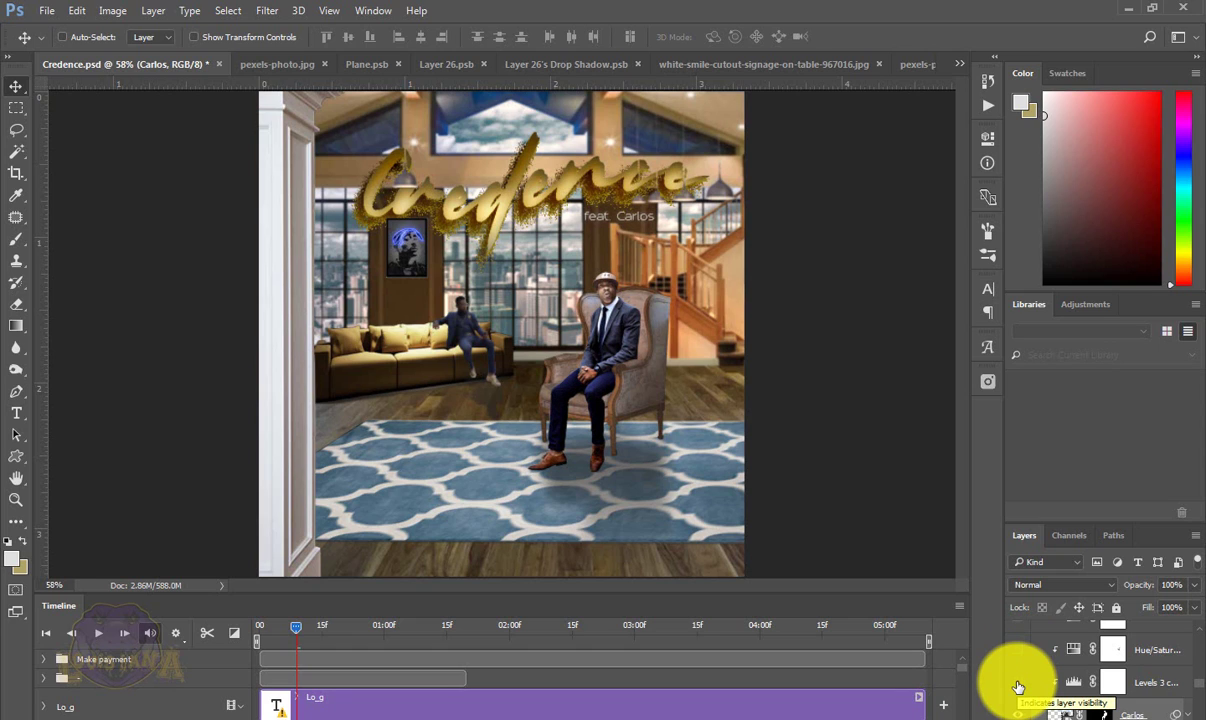
# - Collapse the seated man's layer group
pyautogui.scroll(1, 1018, 684)
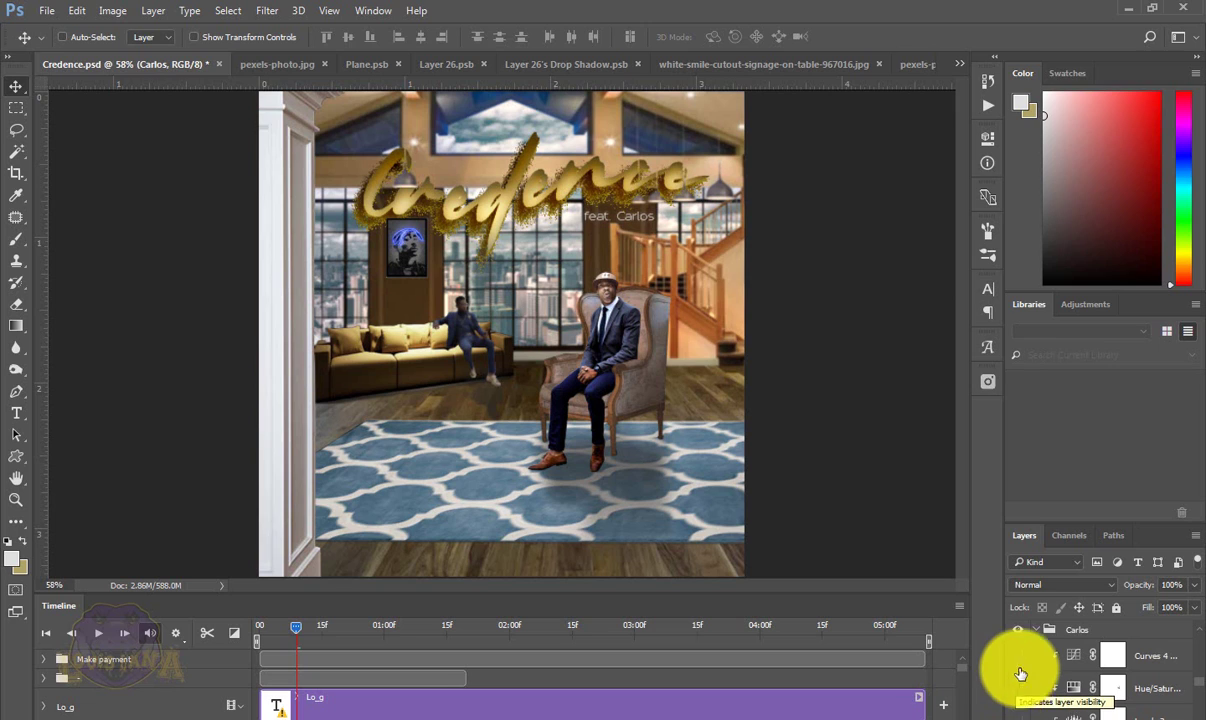
pyautogui.click(1039, 635)
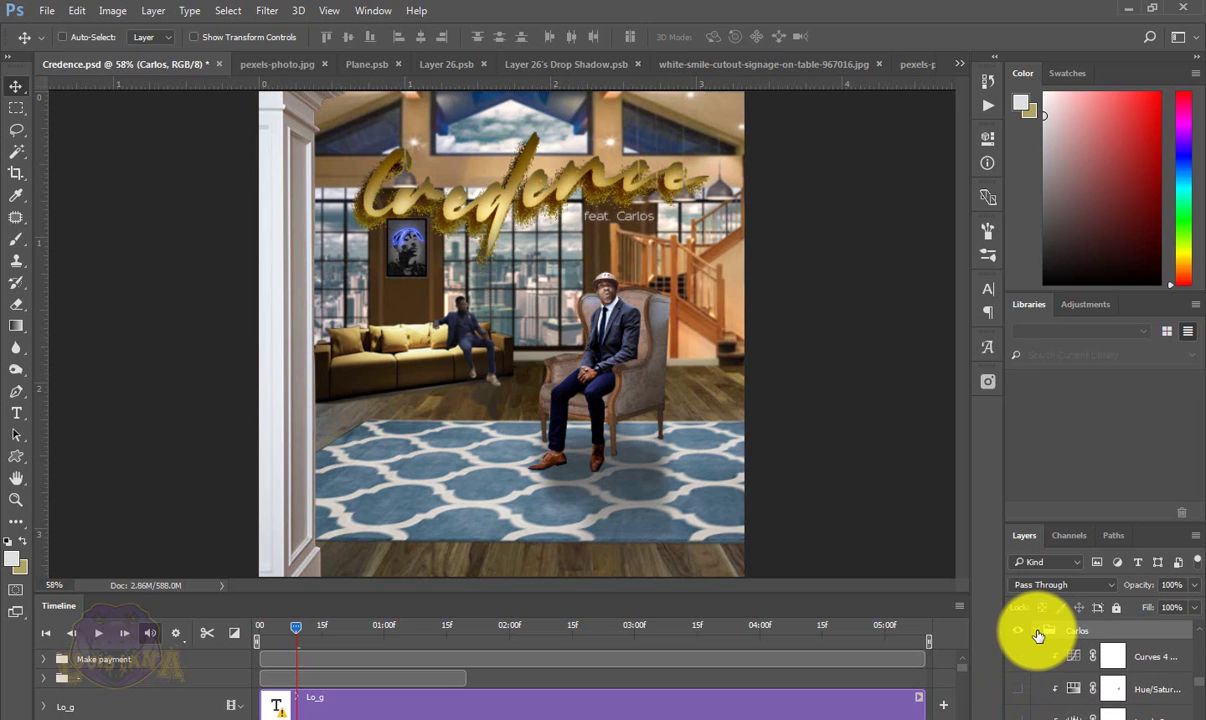
pyautogui.click(1039, 635)
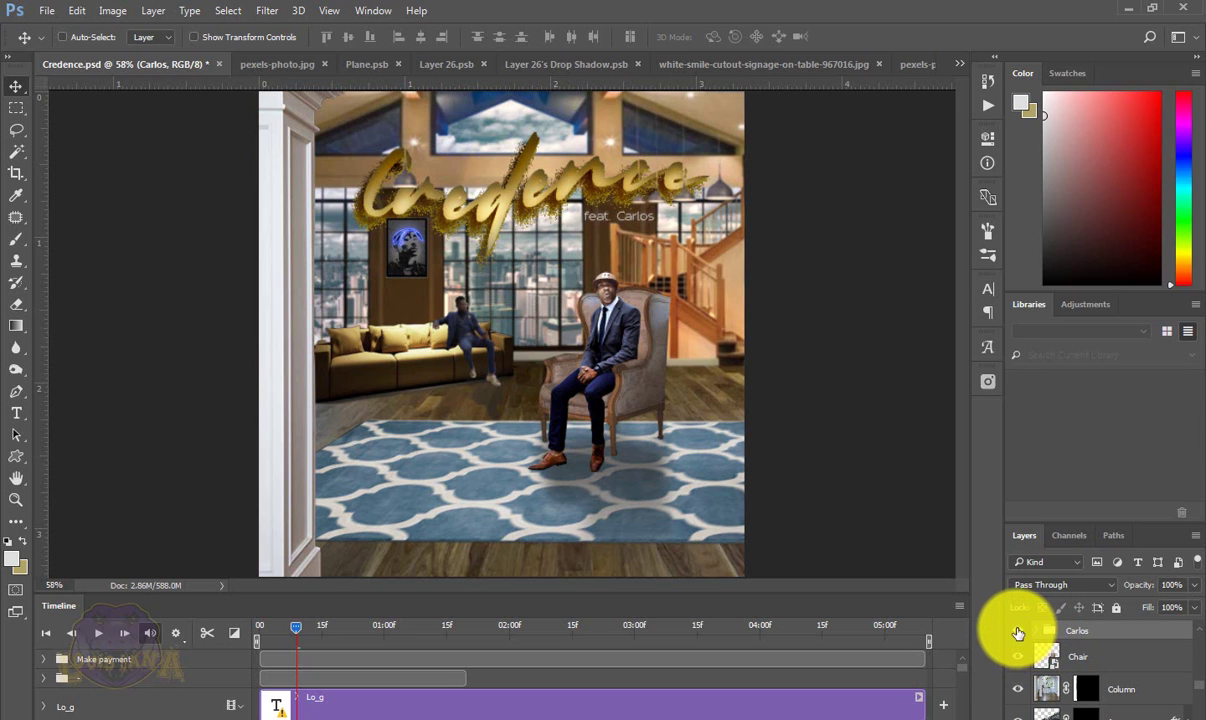
# - Hide the seated man's group, show the revised standing man's group above it, and inspect the gap between torso and legs
pyautogui.click(1018, 633)
pyautogui.scroll(2, 1073, 680)
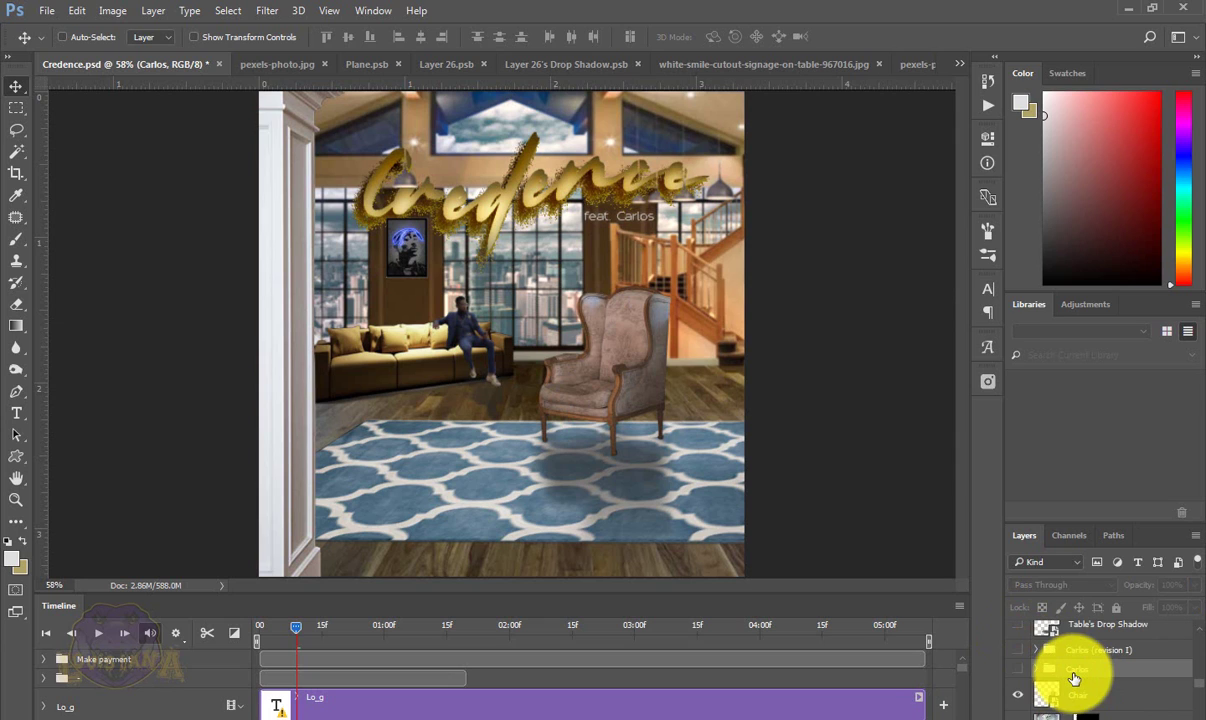
pyautogui.click(1017, 652)
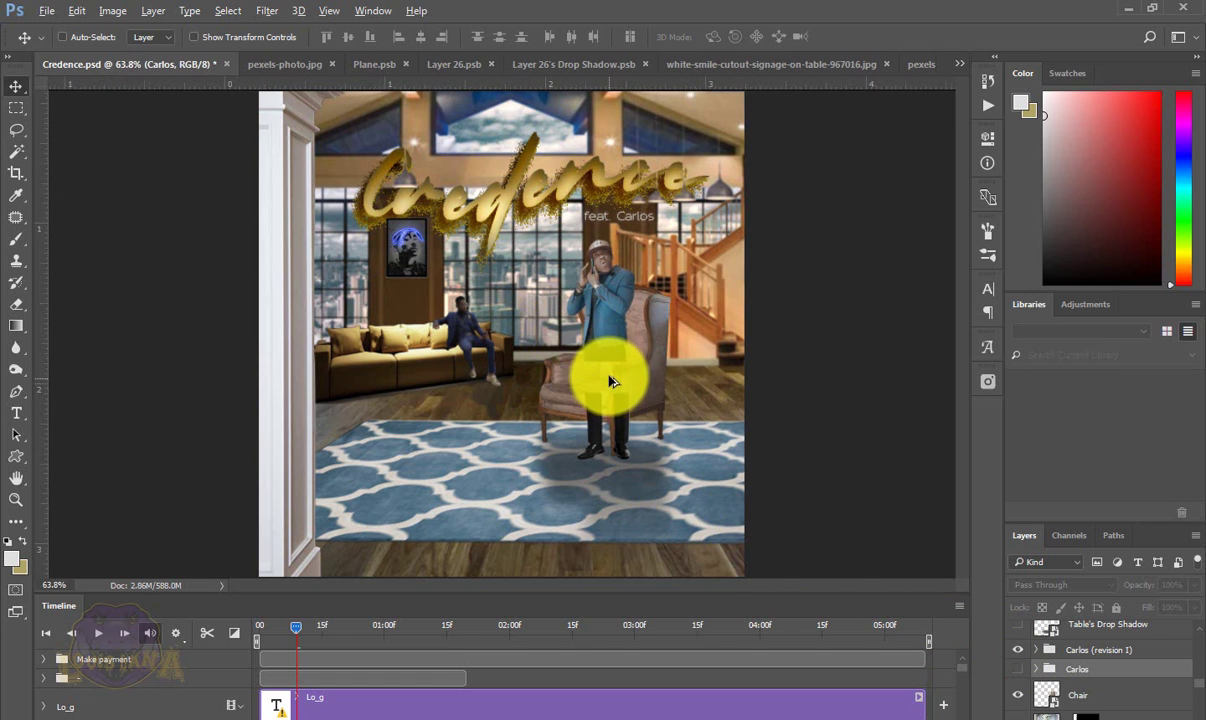
pyautogui.scroll(3, 614, 380)
pyautogui.scroll(1, 614, 375)
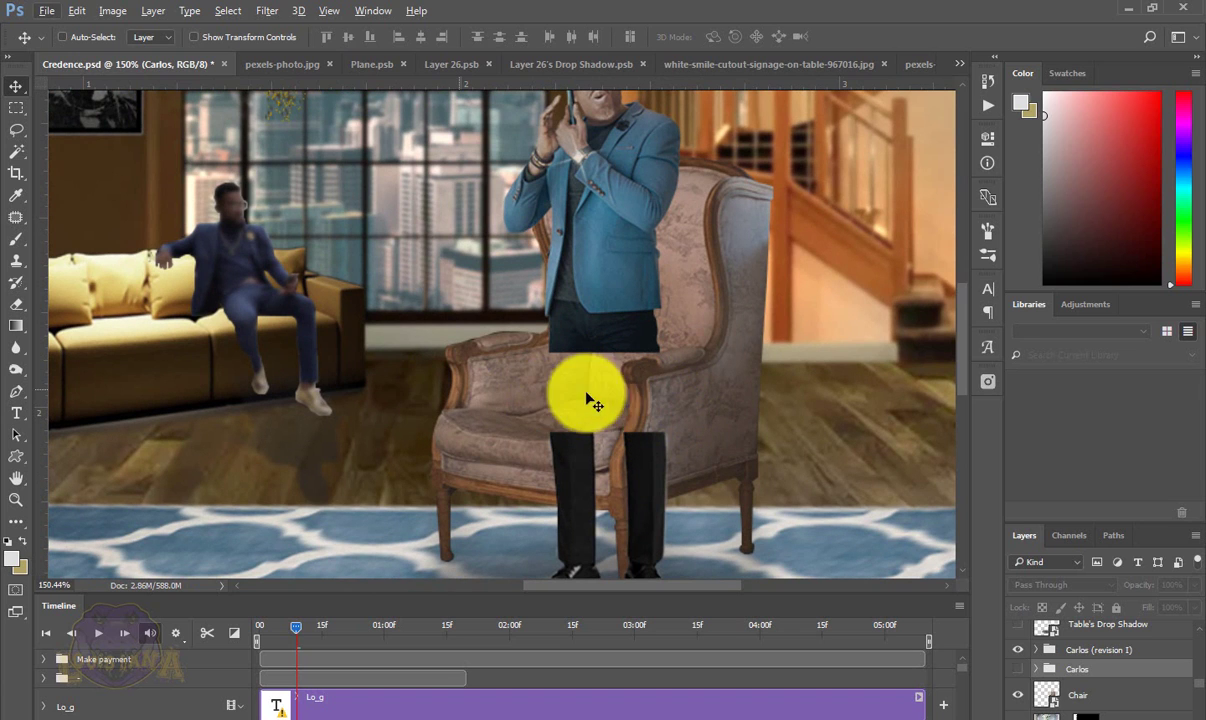
pyautogui.scroll(-3, 640, 410)
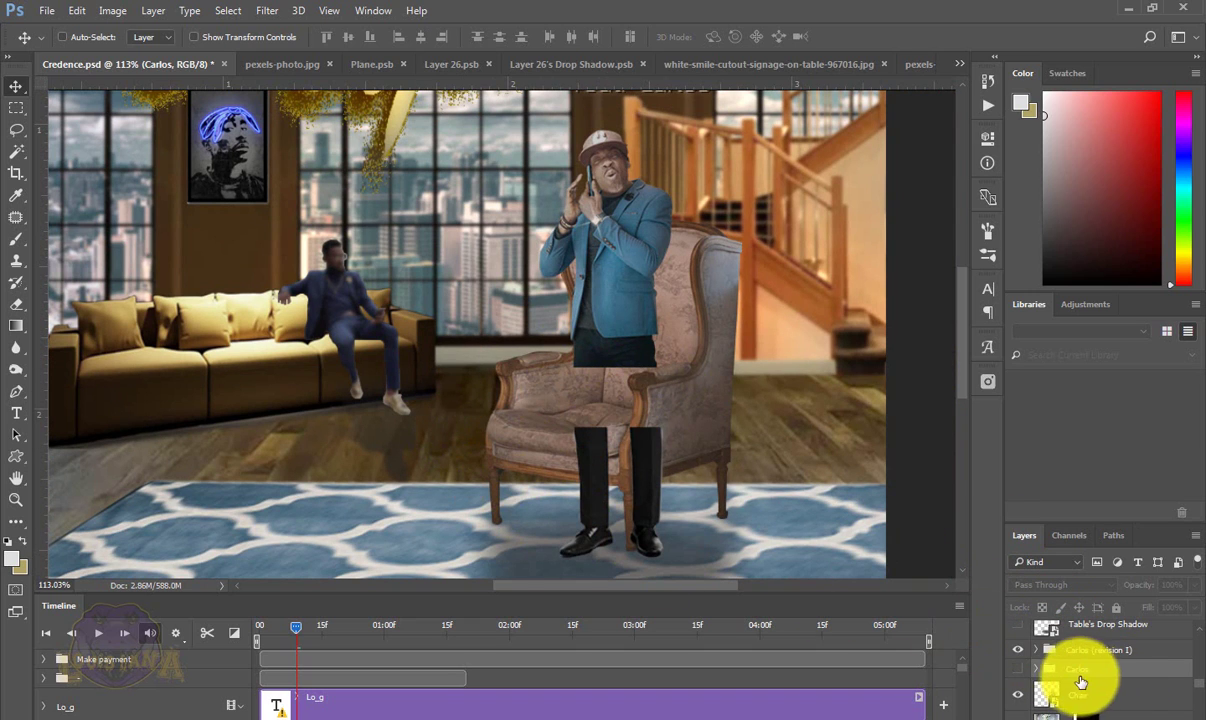
# - Expand the standing man's revised group, open the Layer 681 smart object, and toggle Layer 711 and Layer 70 to compare head and body
pyautogui.click(1037, 651)
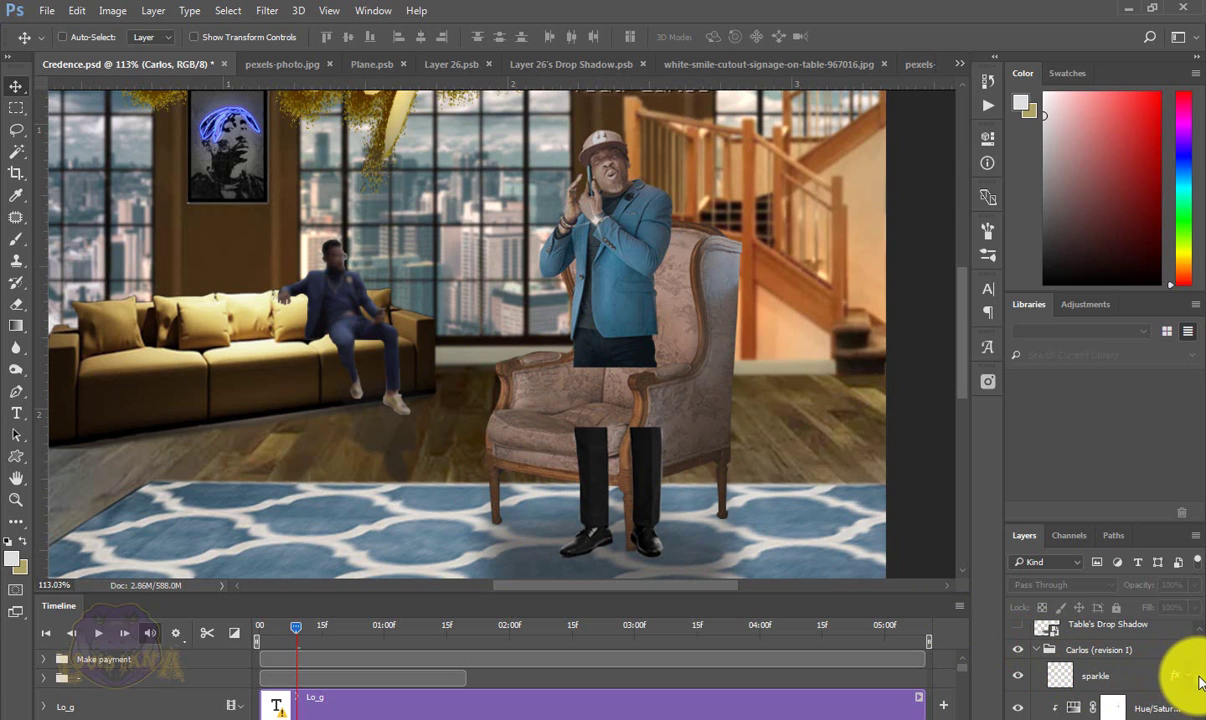
pyautogui.scroll(-5, 1150, 680)
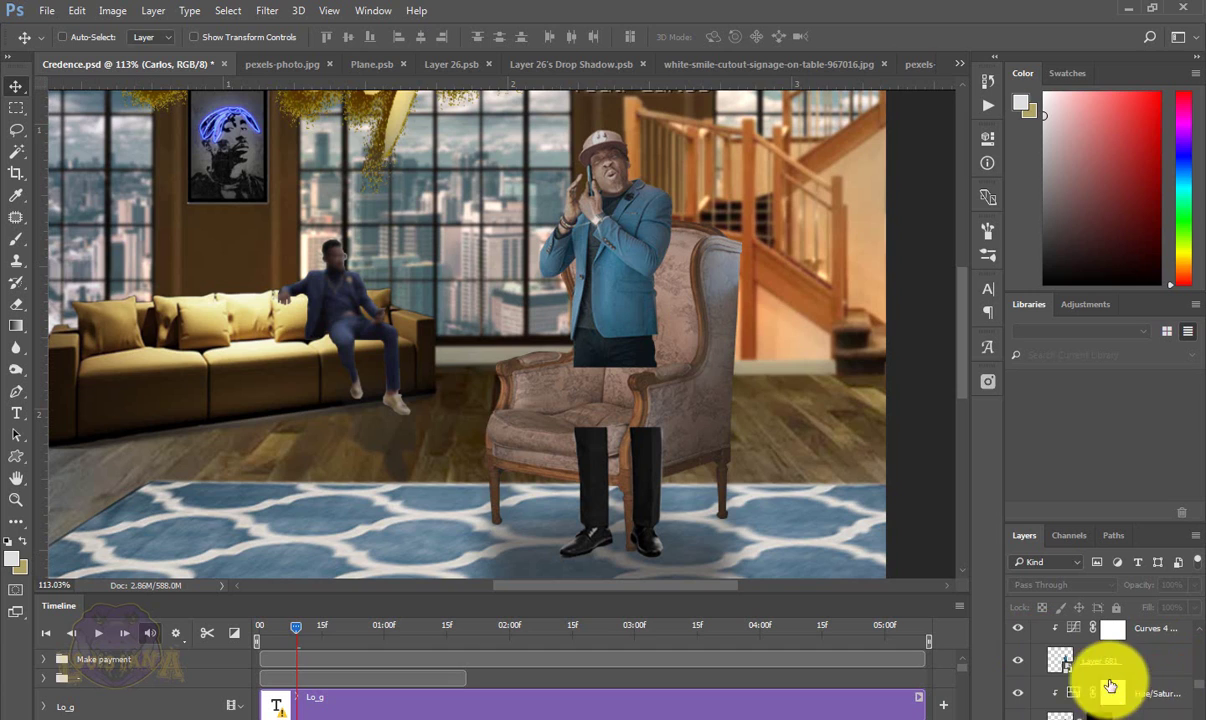
pyautogui.doubleClick(1060, 662)
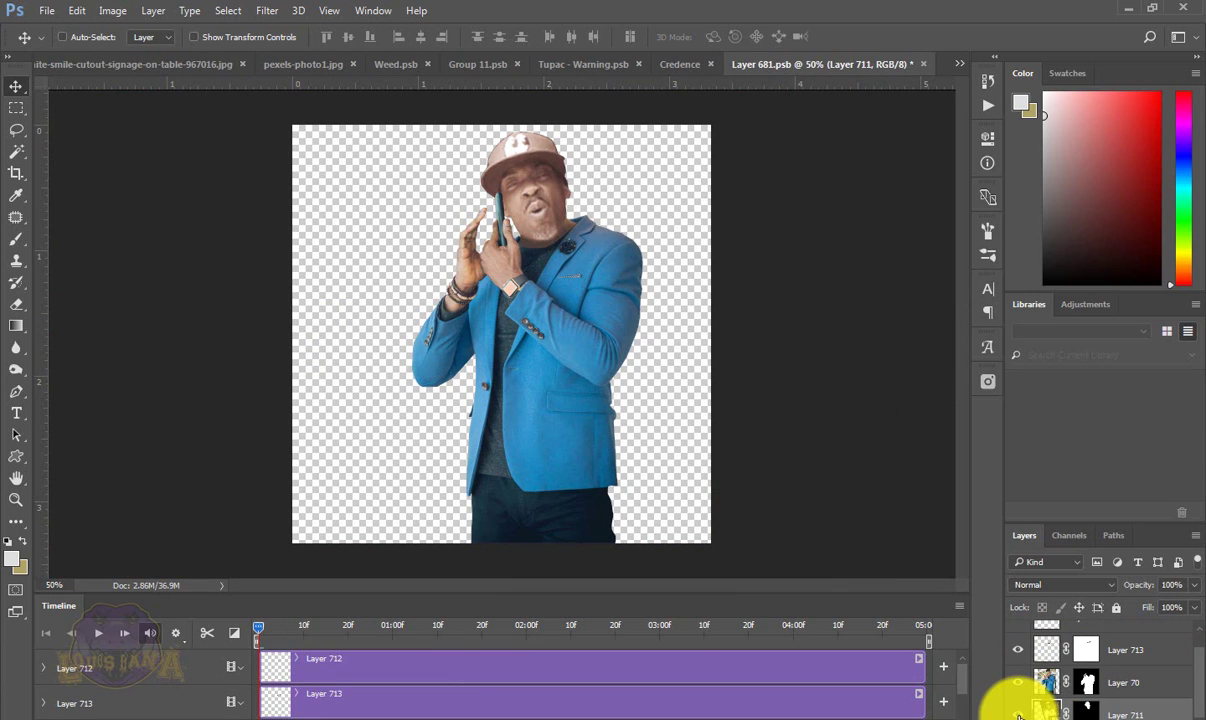
pyautogui.click(1017, 714)
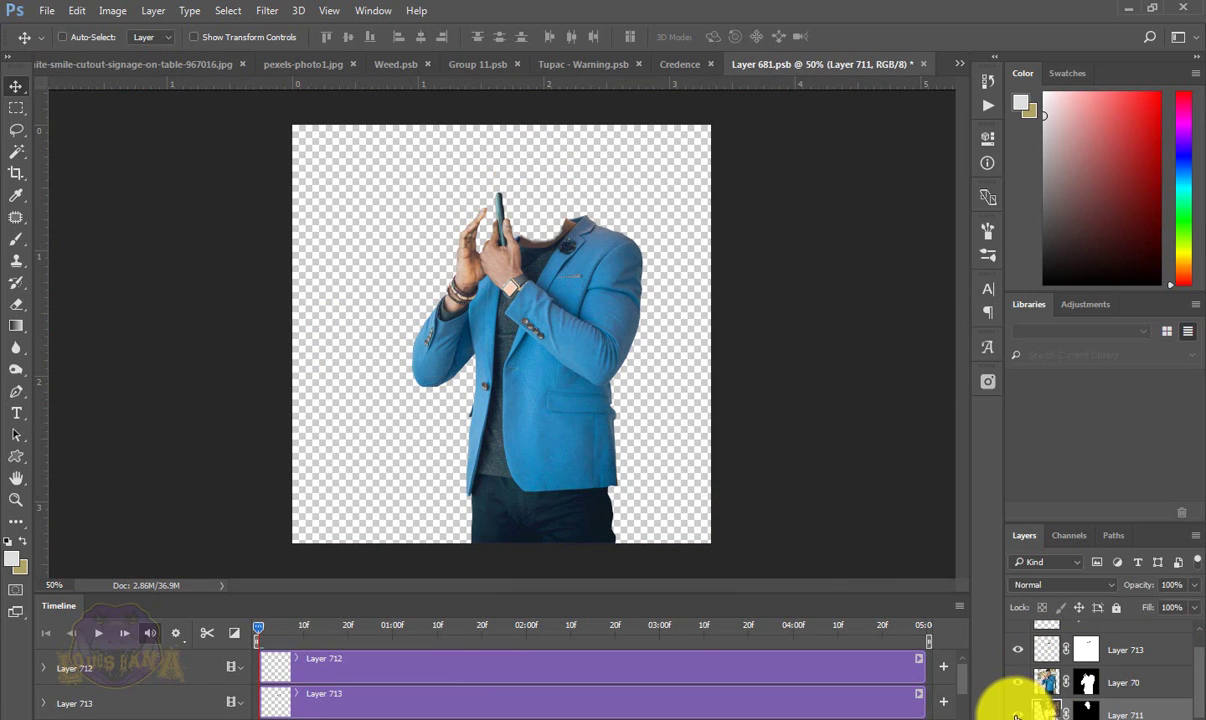
pyautogui.click(1017, 714)
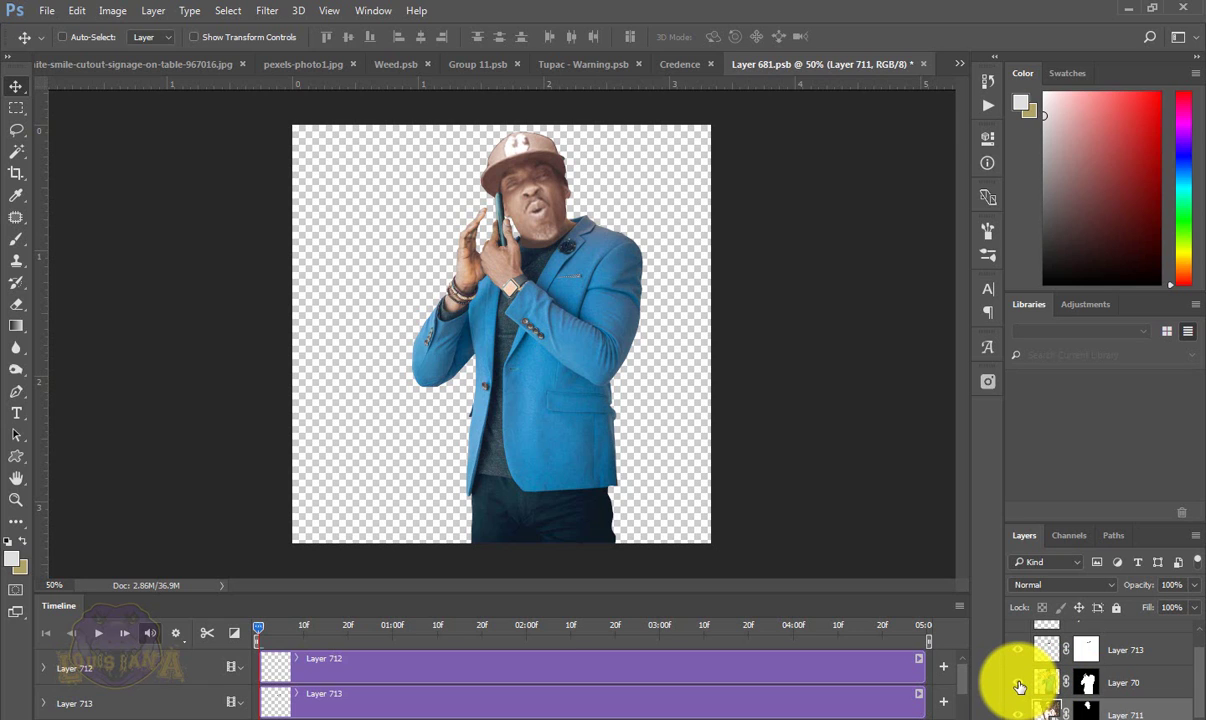
pyautogui.click(1019, 686)
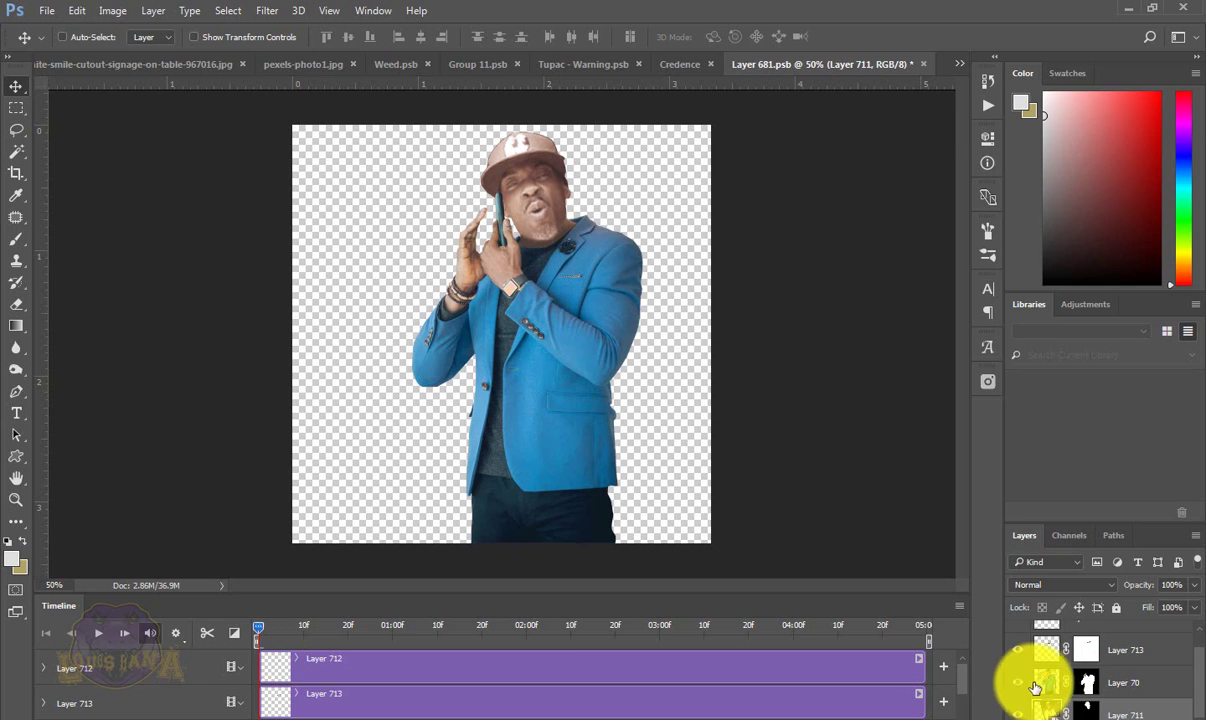
# - Examine the face and hands up close in Layer 681.psb, close it without saving, and collapse the standing man's group
pyautogui.scroll(1, 1062, 684)
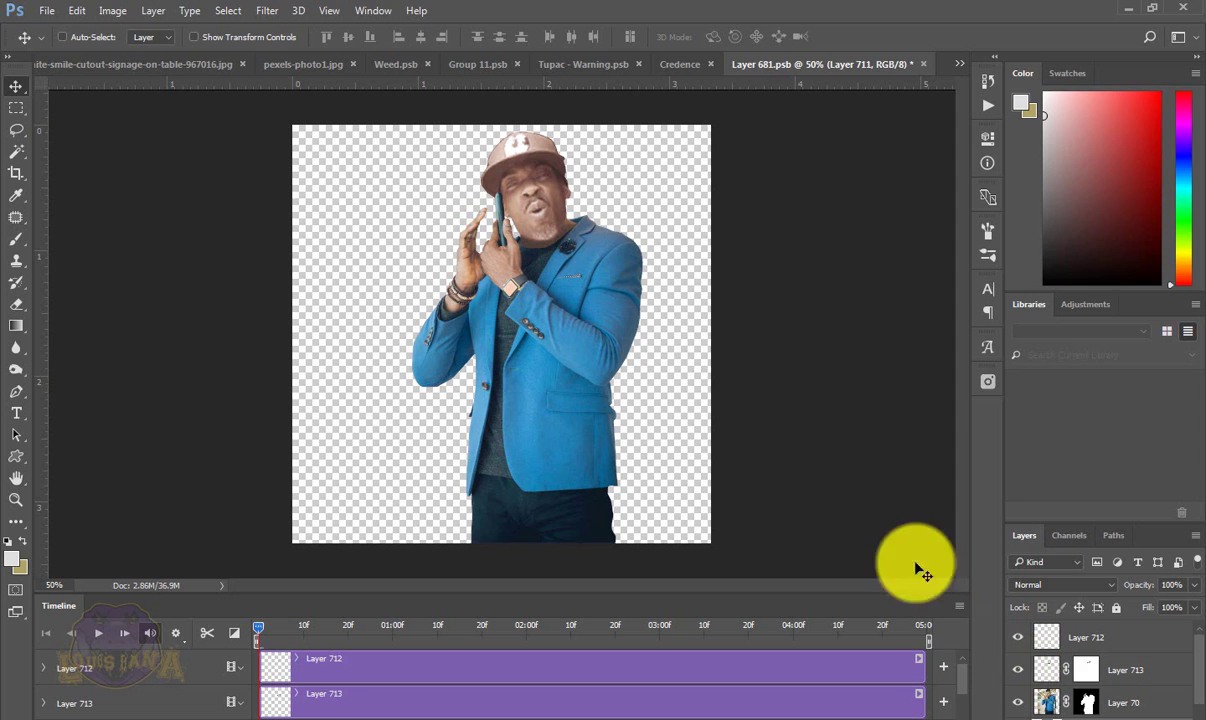
pyautogui.scroll(1, 535, 245)
pyautogui.scroll(2, 535, 245)
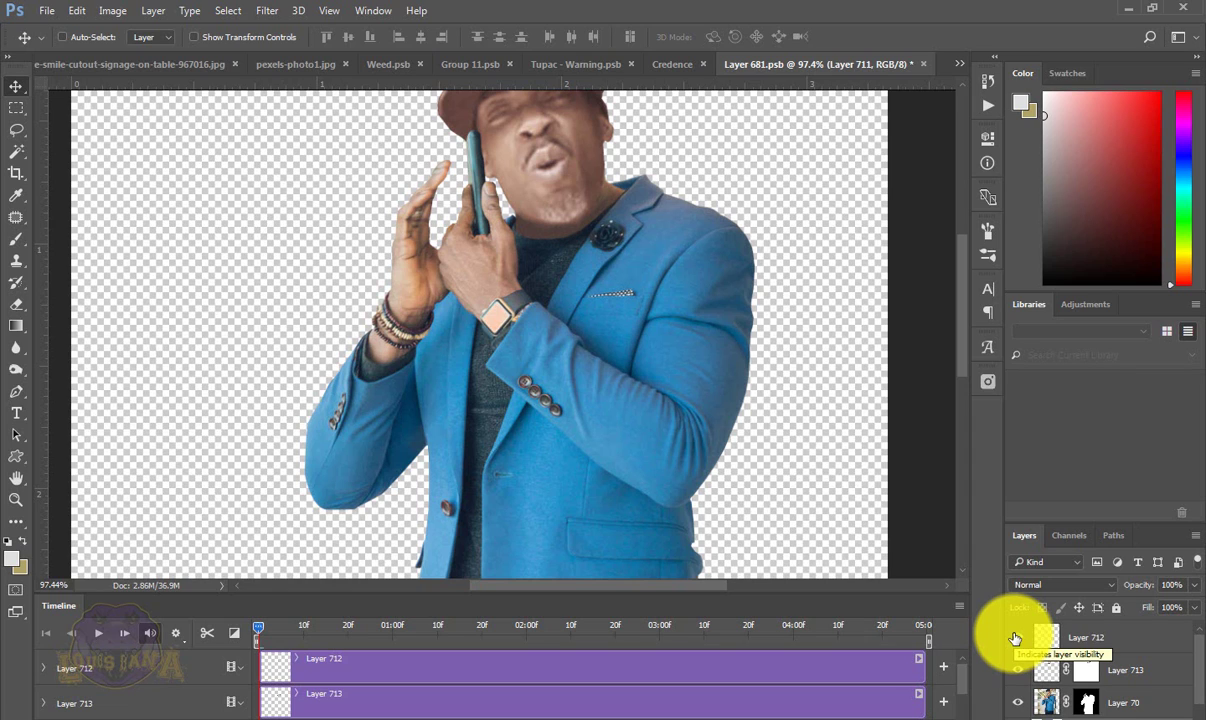
pyautogui.click(923, 66)
pyautogui.click(617, 300)
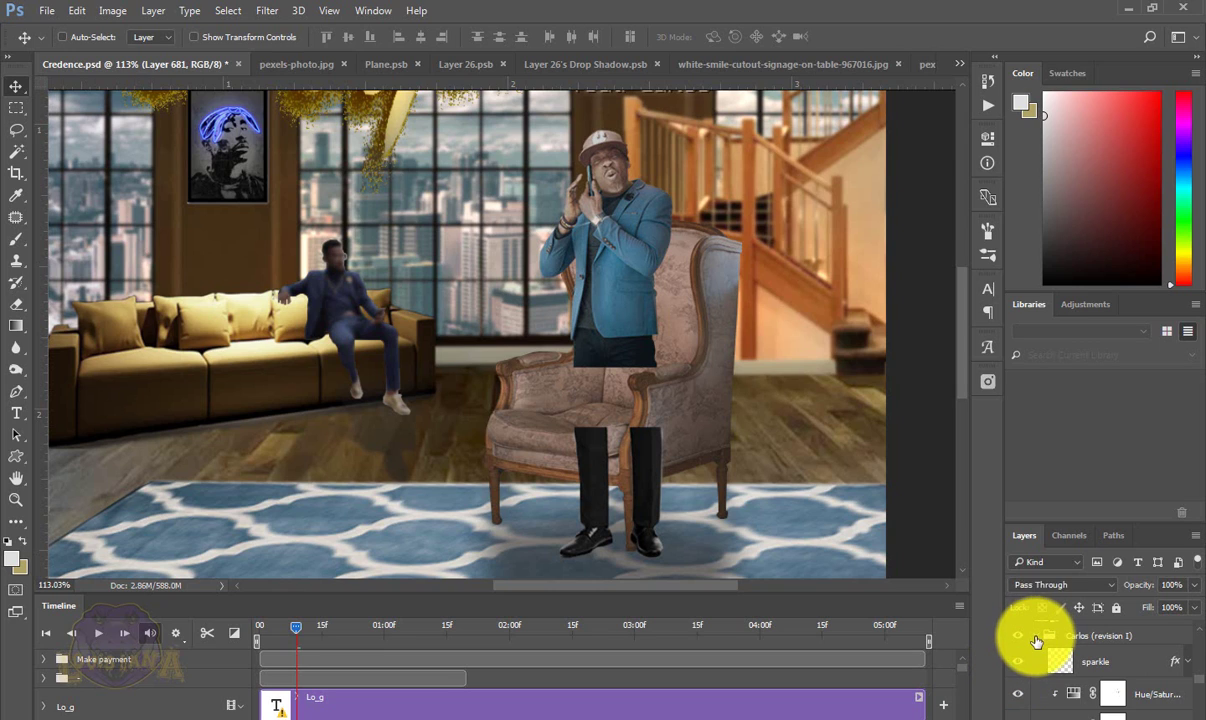
pyautogui.click(1040, 638)
pyautogui.click(1036, 637)
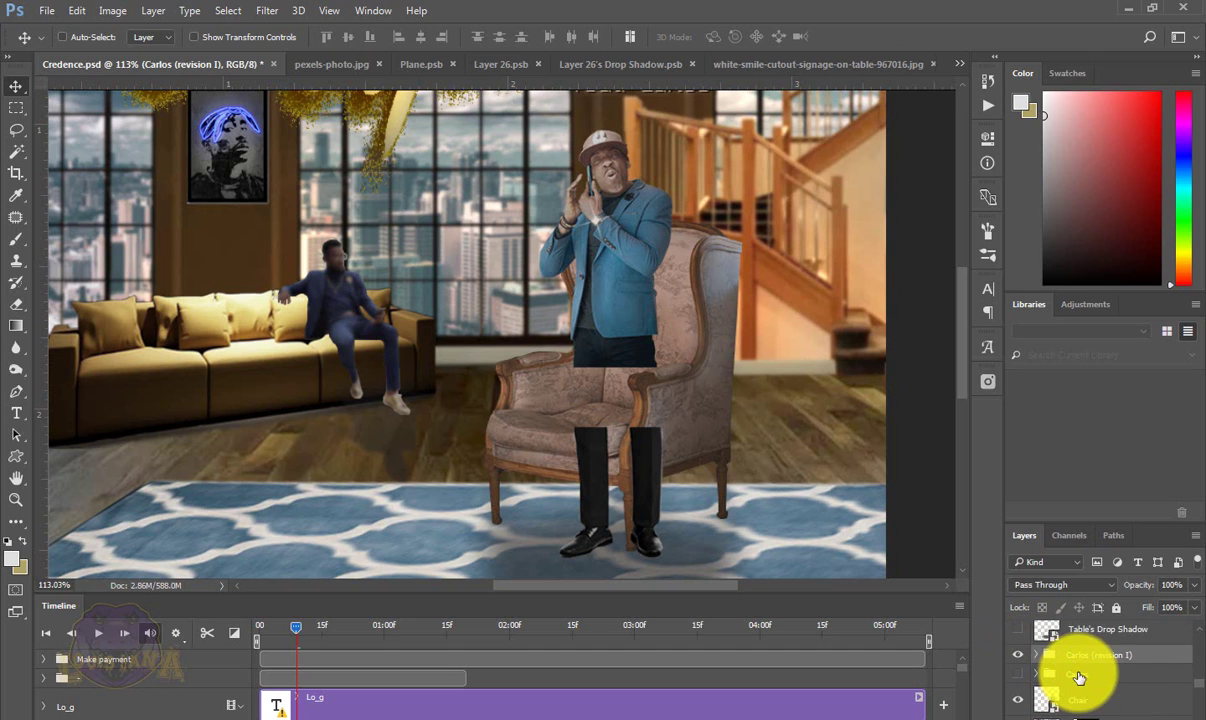
# - Show the Table's Drop Shadow layer, toggling it to compare, and show the Table group above it
pyautogui.scroll(2, 1050, 675)
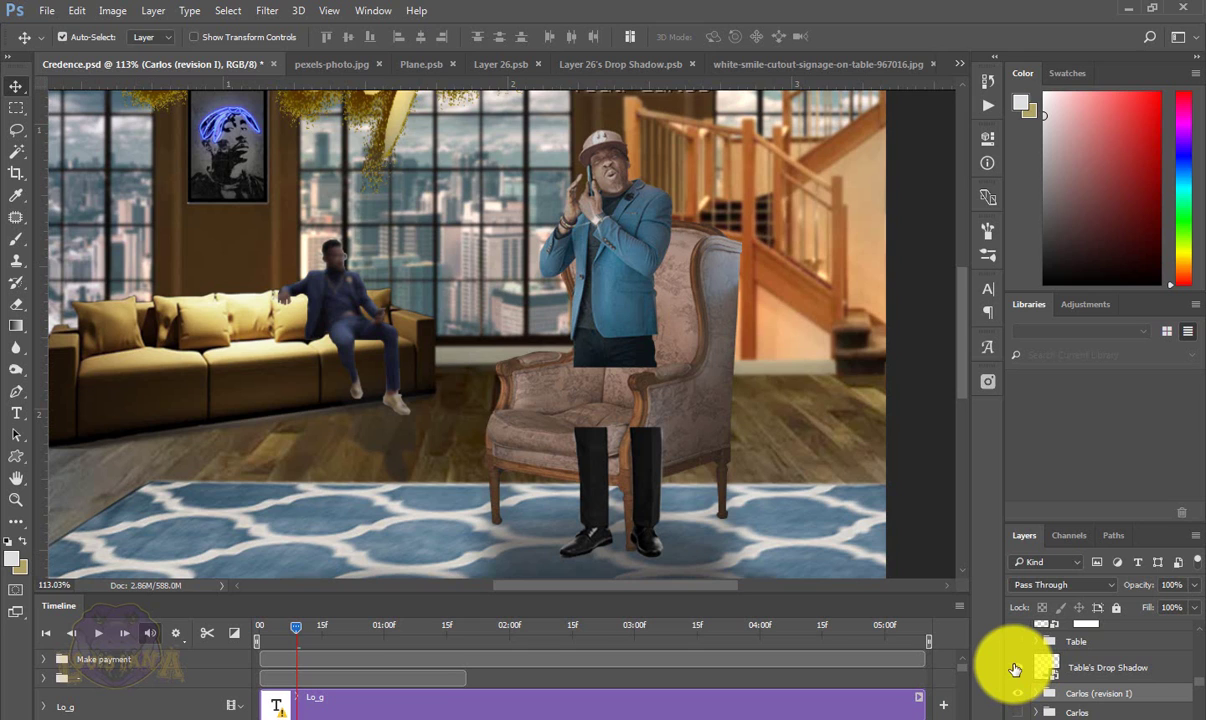
pyautogui.hotkey('ctrl', '0')
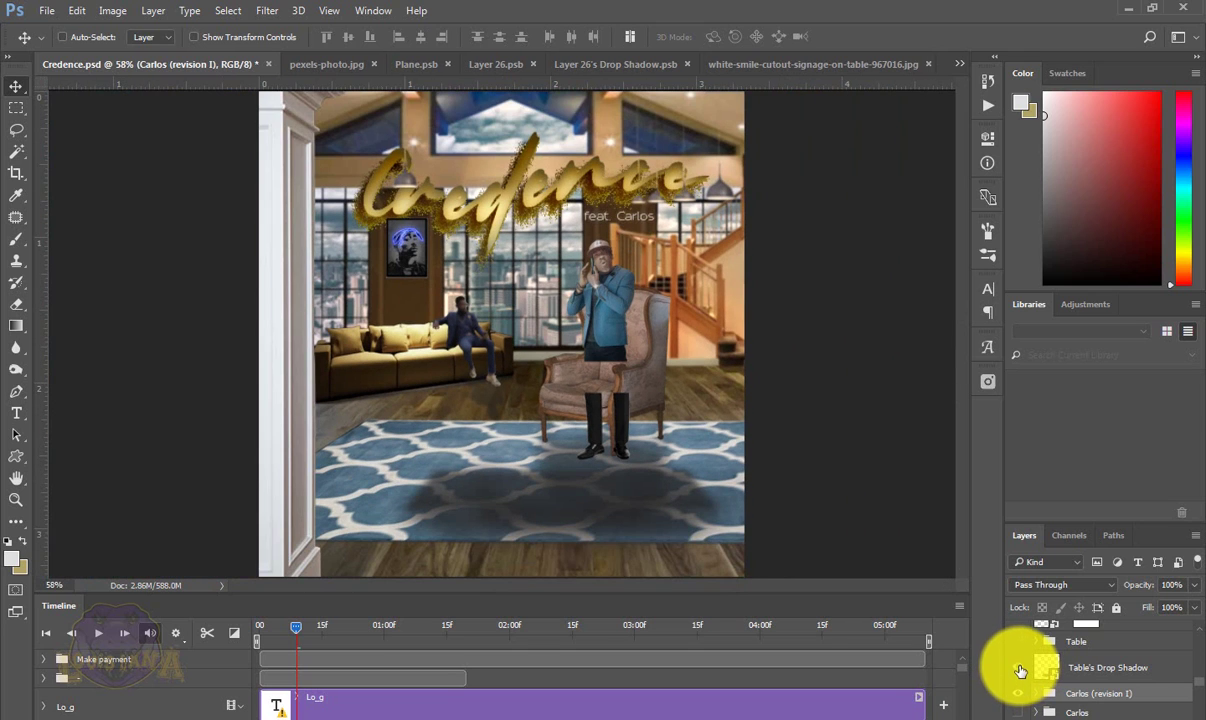
pyautogui.click(1020, 668)
pyautogui.click(1020, 668)
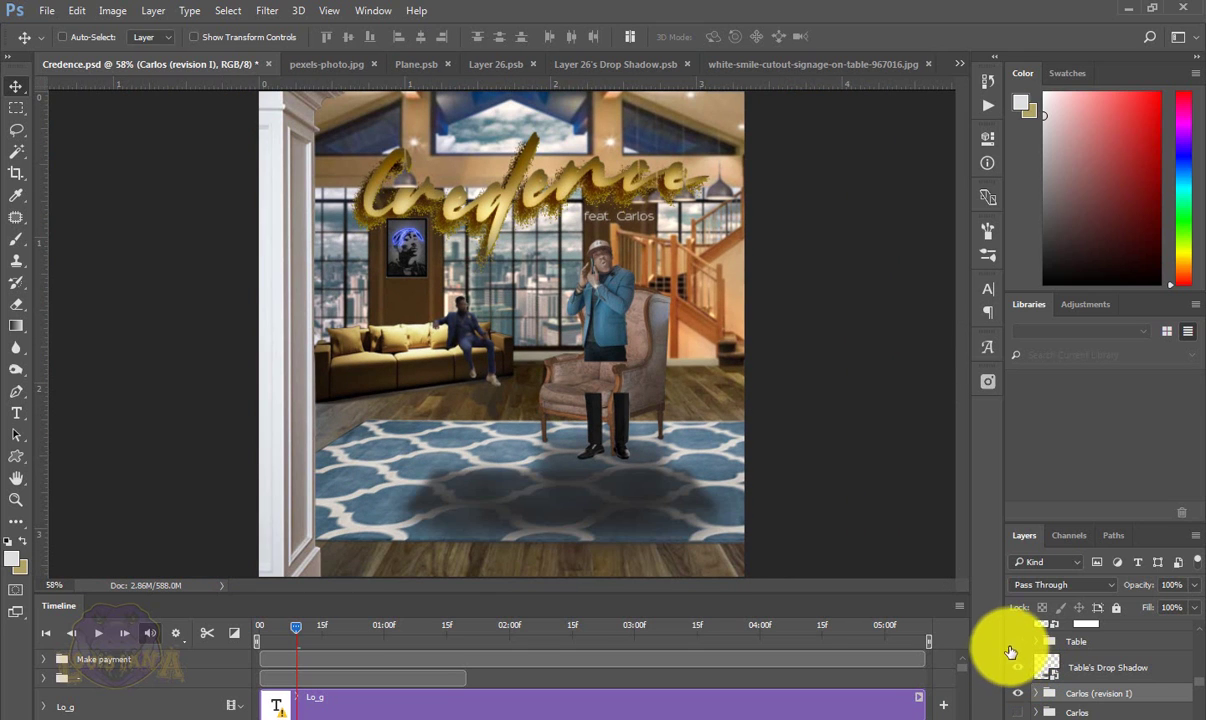
pyautogui.click(1020, 642)
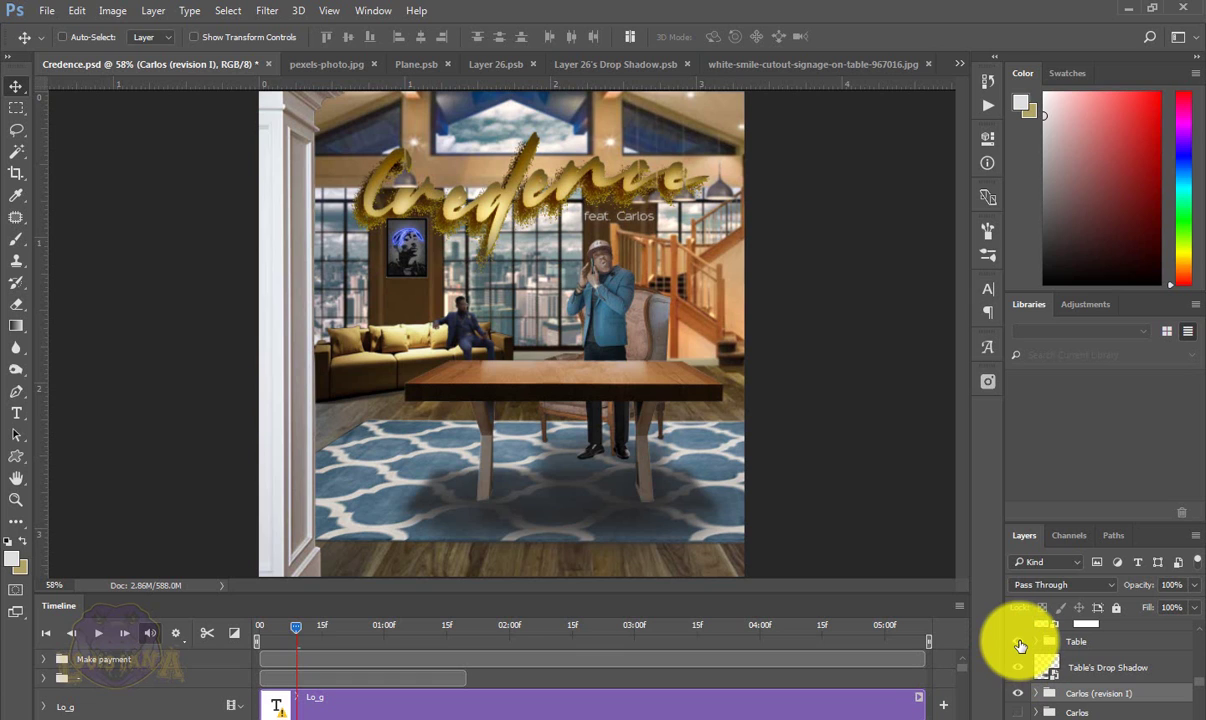
# - View the table source photo white-smile-cutout-signage-on-table-967016.jpg and the Table's Drop Shadow smart object contents, closing each one
pyautogui.click(958, 65)
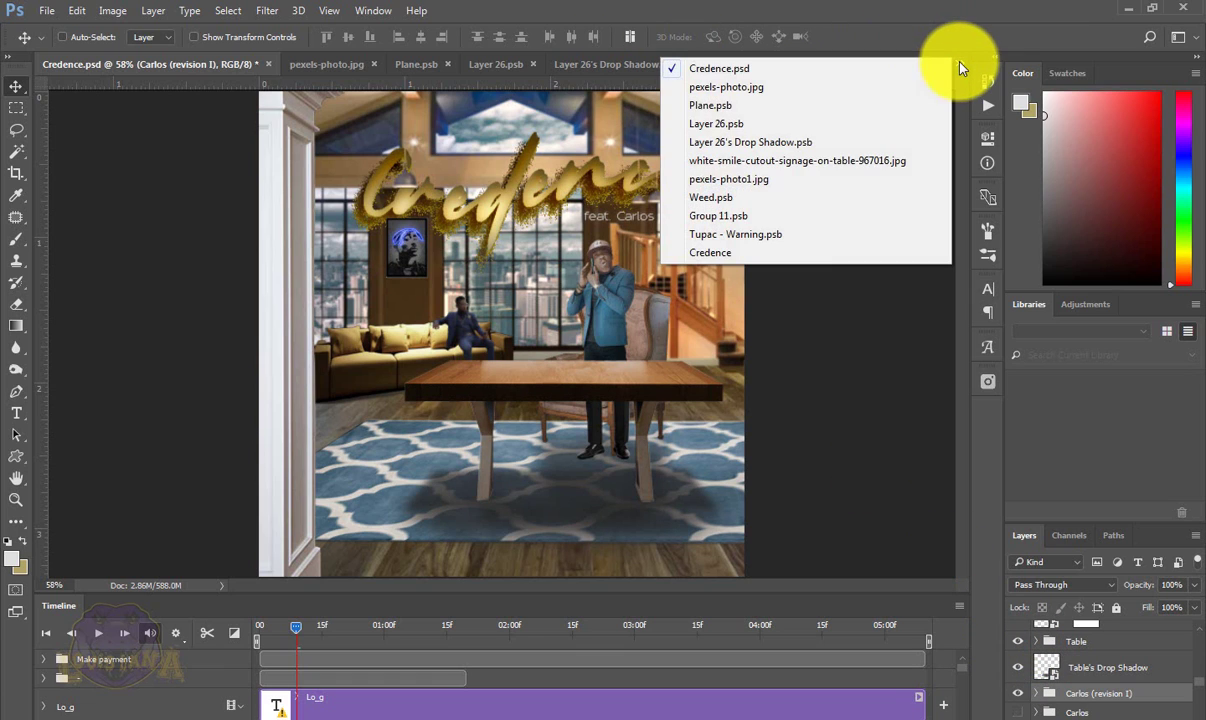
pyautogui.click(815, 165)
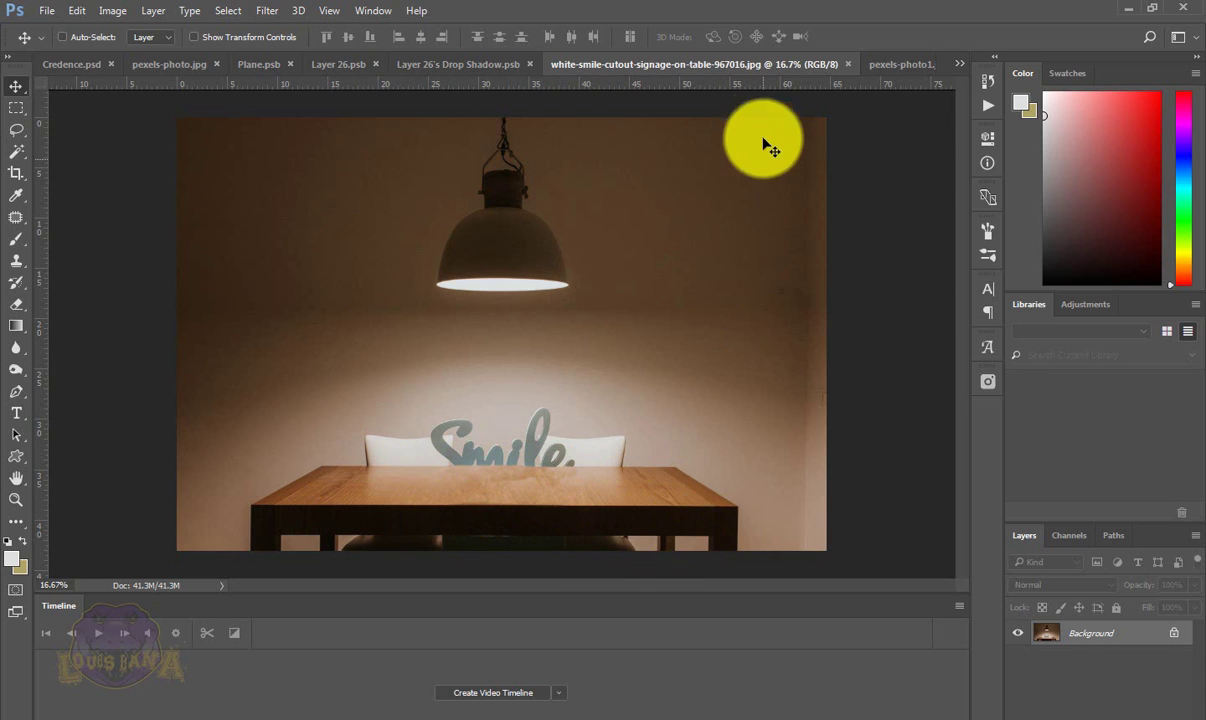
pyautogui.click(848, 64)
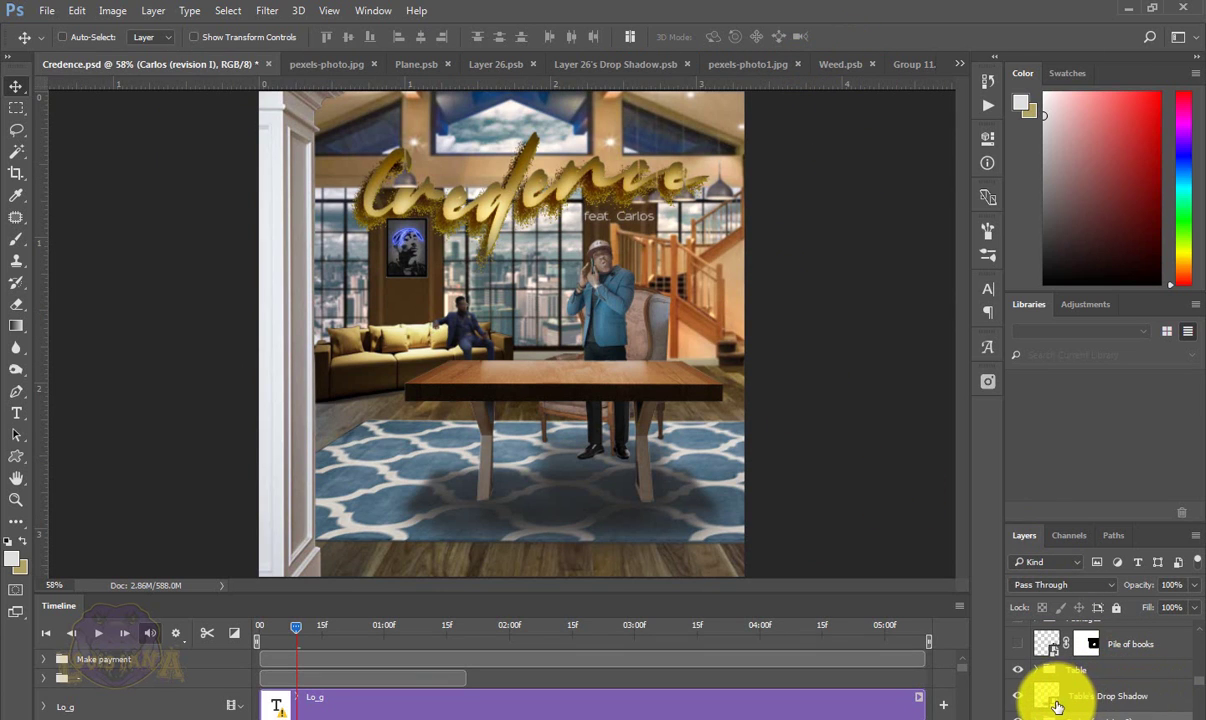
pyautogui.doubleClick(1055, 703)
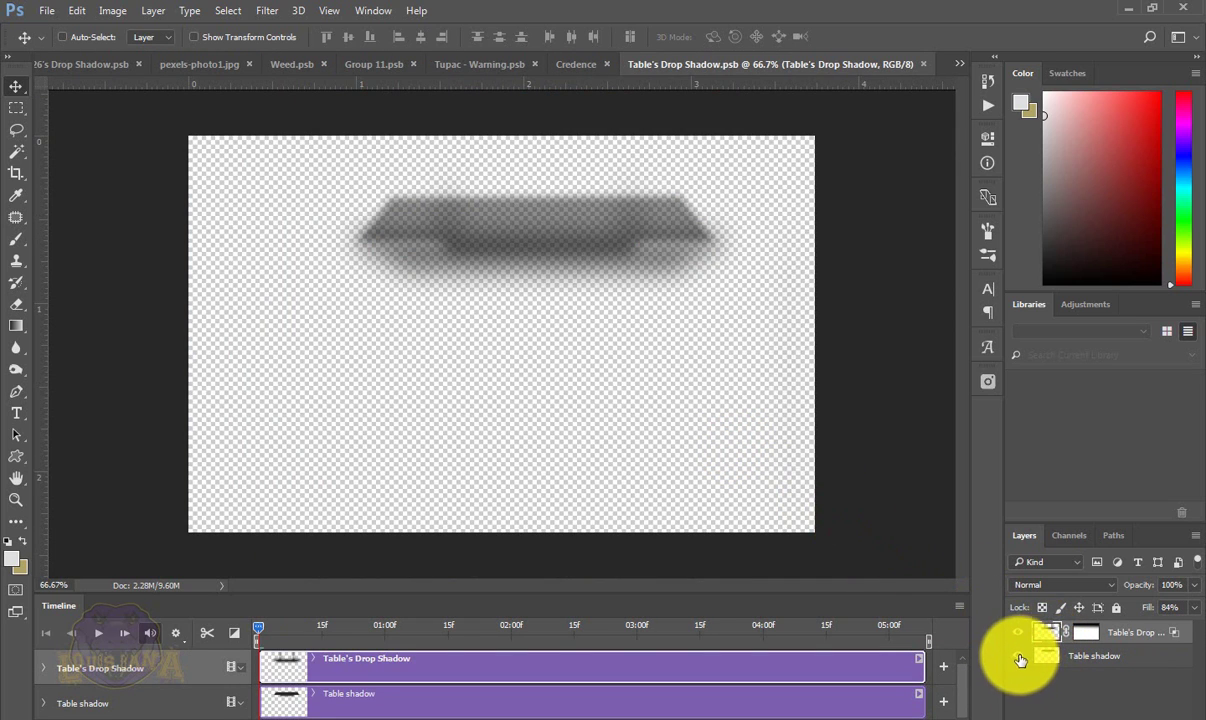
pyautogui.hotkey('ctrl', 'w')
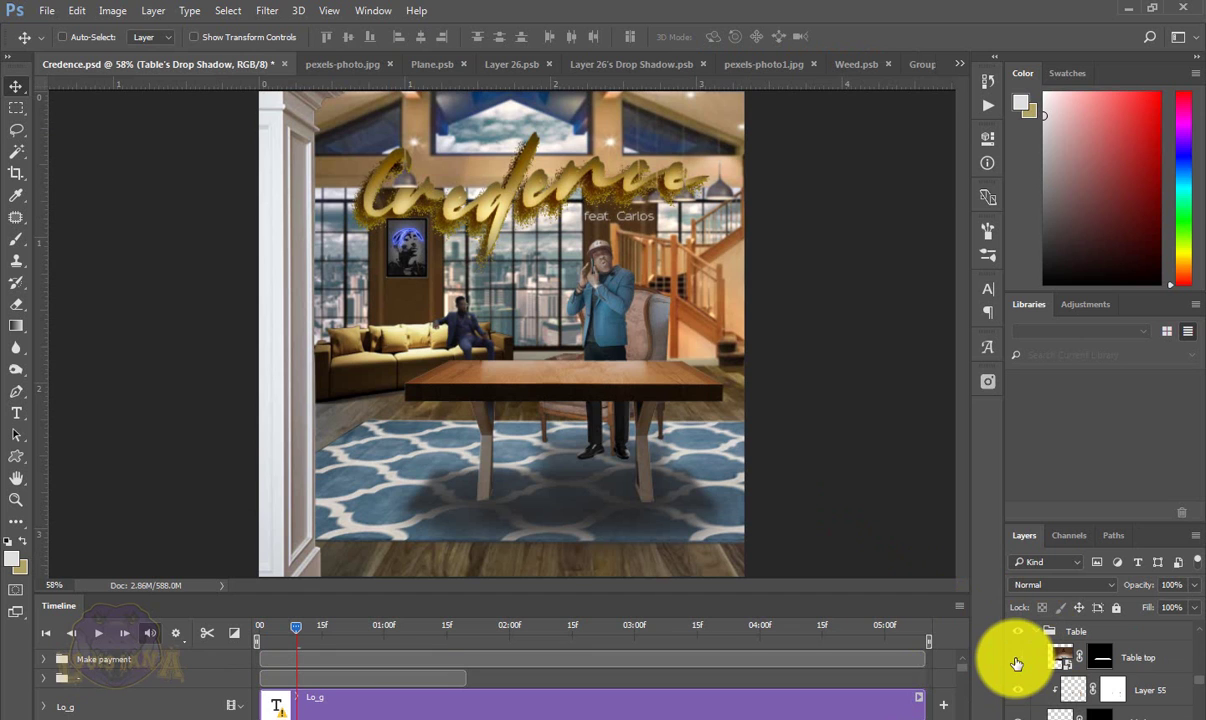
# - Hide the Table top layer to reveal the original table, view Table bottom in isolation, and restore the other layers and Table top
pyautogui.click(1017, 659)
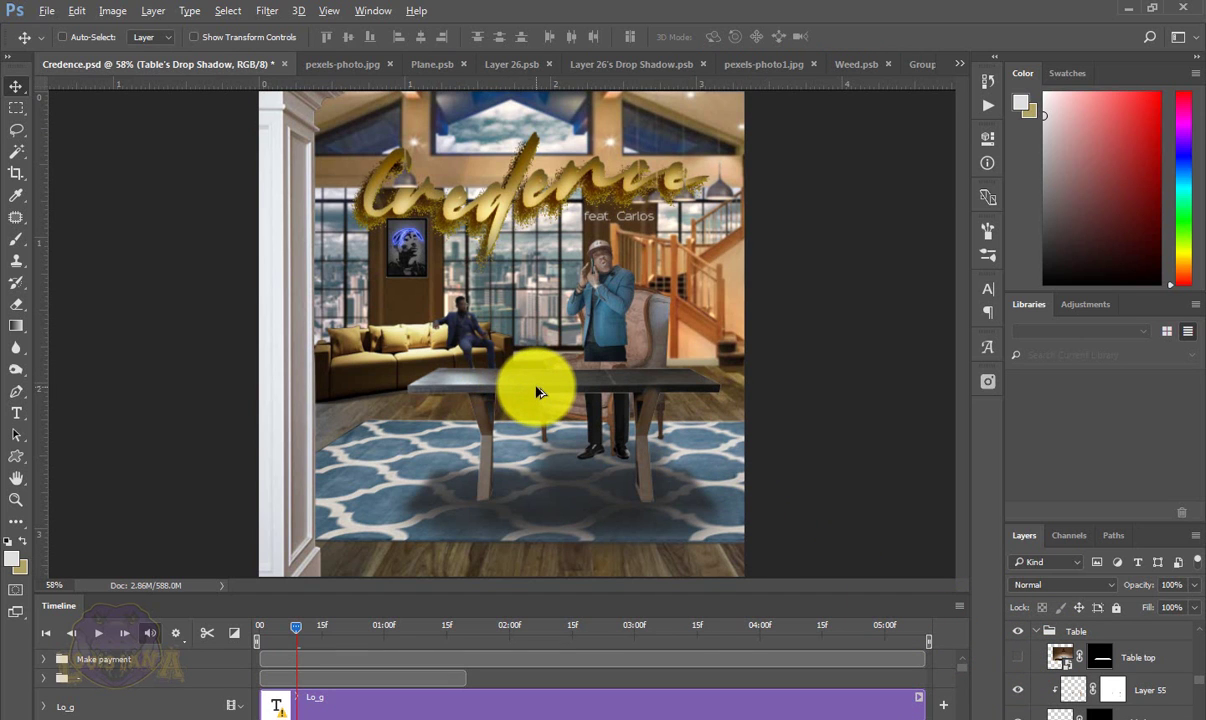
pyautogui.scroll(6, 537, 392)
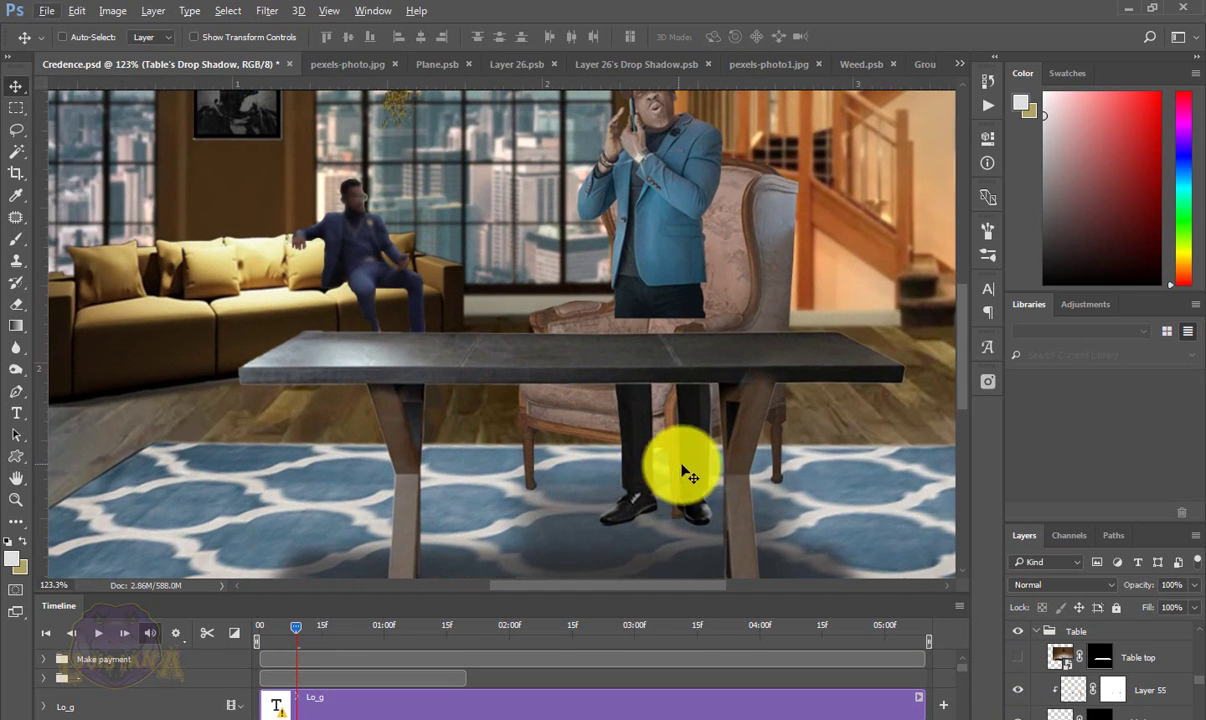
pyautogui.moveTo(740, 476); pyautogui.dragTo(659, 469)
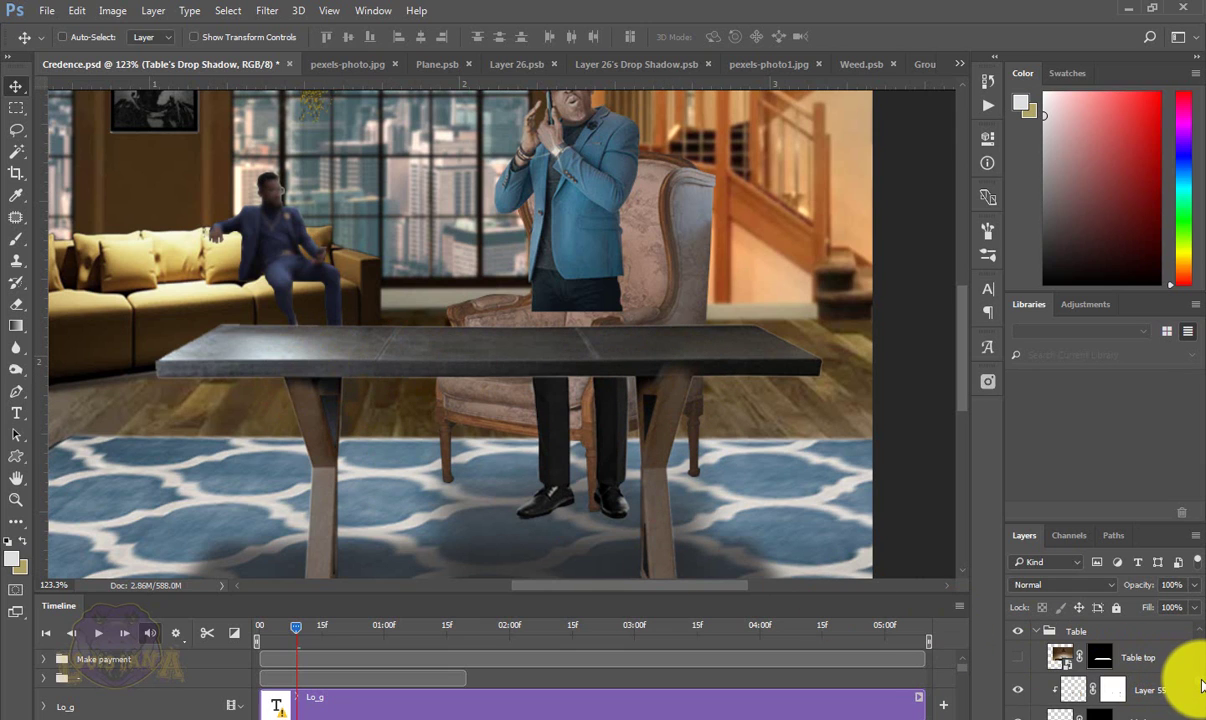
pyautogui.scroll(-2, 1190, 680)
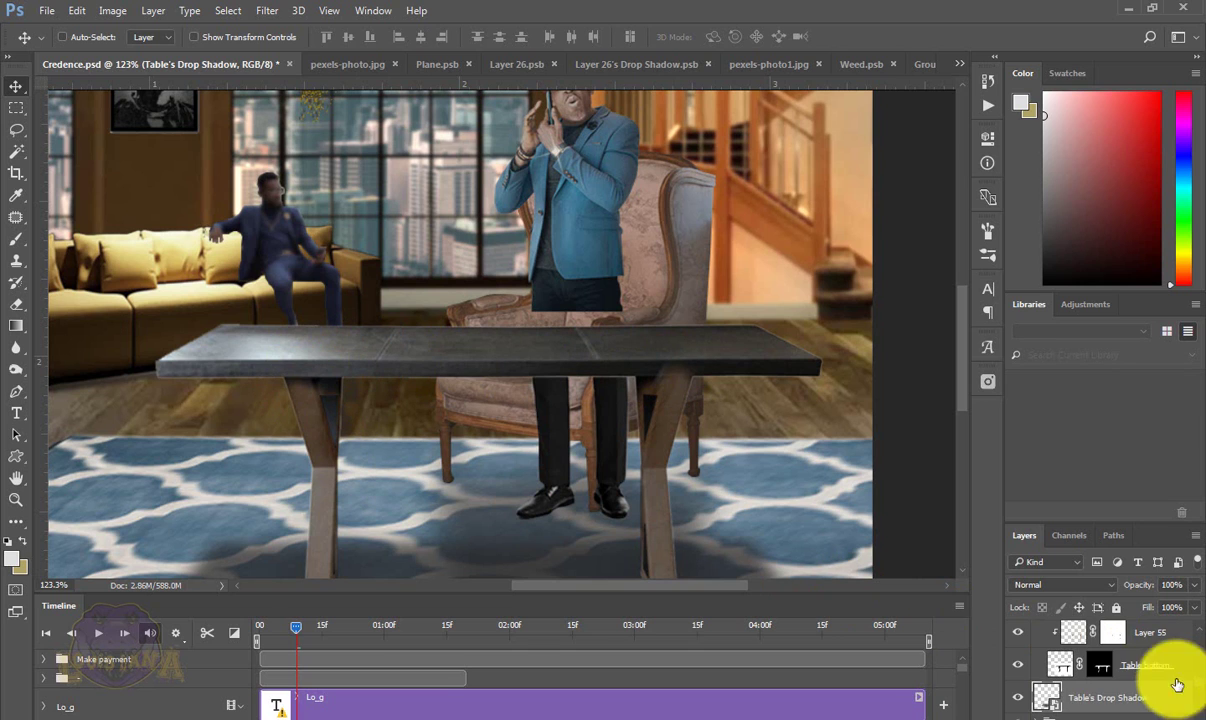
pyautogui.keyDown('alt'); pyautogui.click(1020, 668); pyautogui.keyUp('alt')
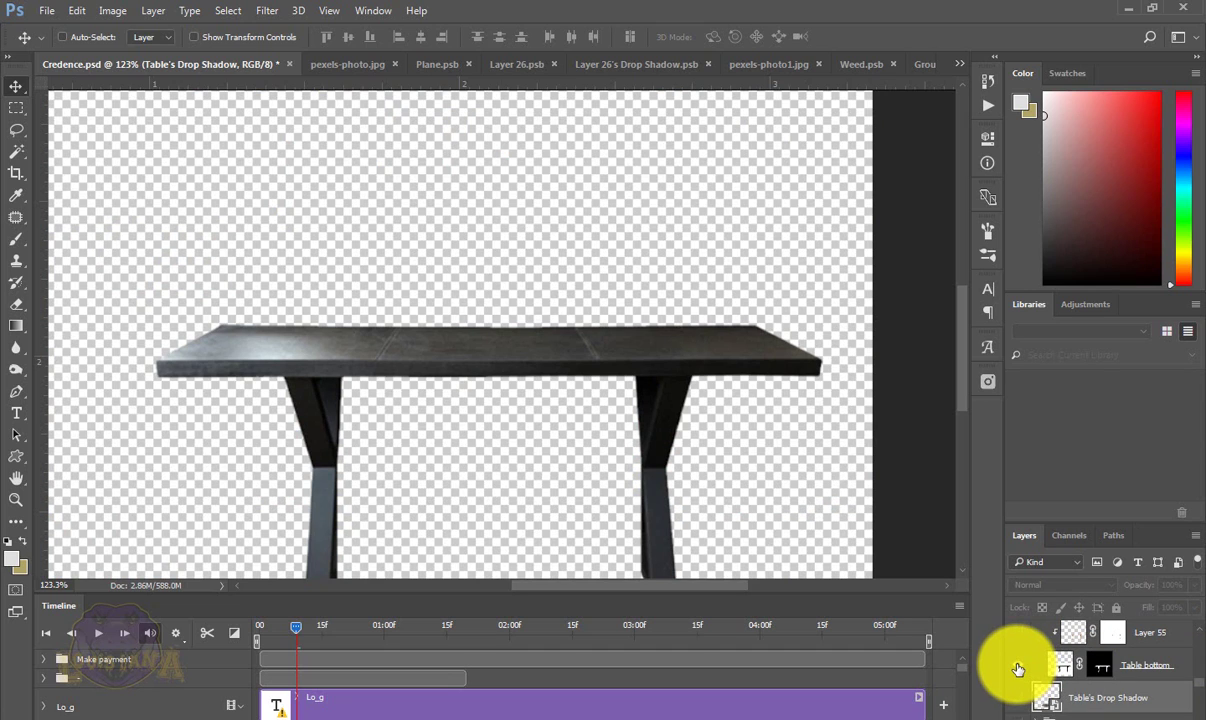
pyautogui.keyDown('alt'); pyautogui.click(1018, 668); pyautogui.keyUp('alt')
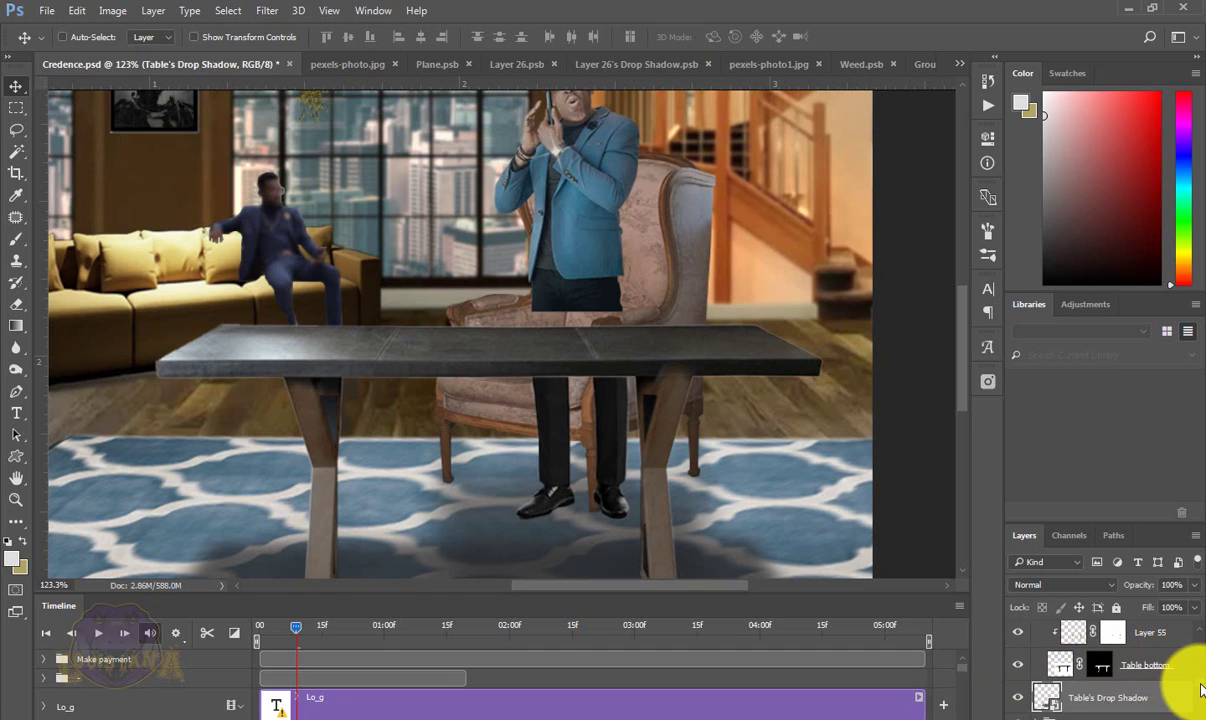
pyautogui.scroll(2, 1200, 688)
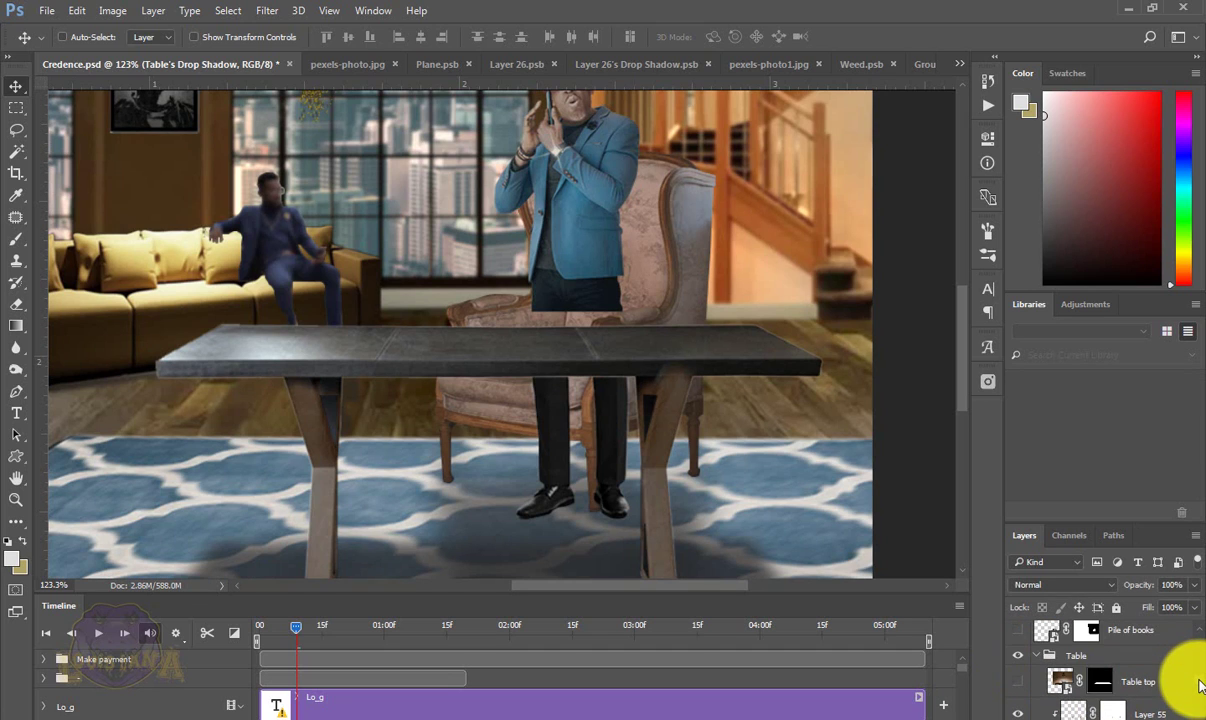
pyautogui.scroll(-1, 1200, 686)
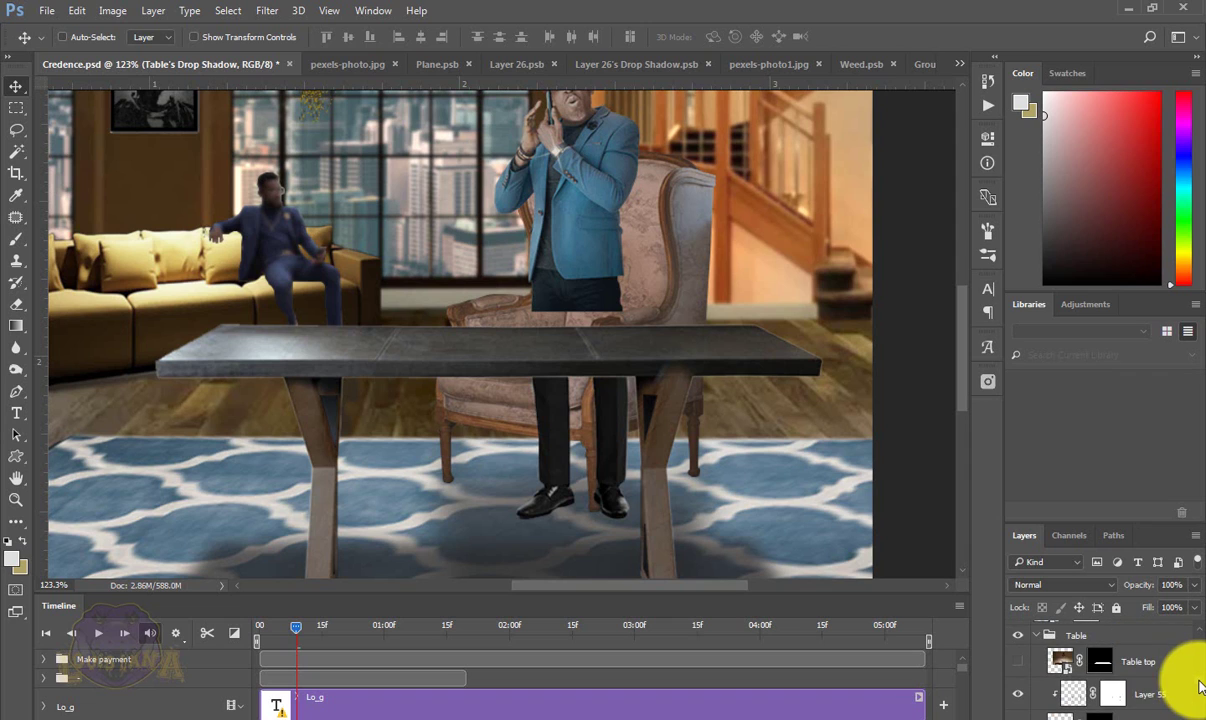
pyautogui.click(1019, 662)
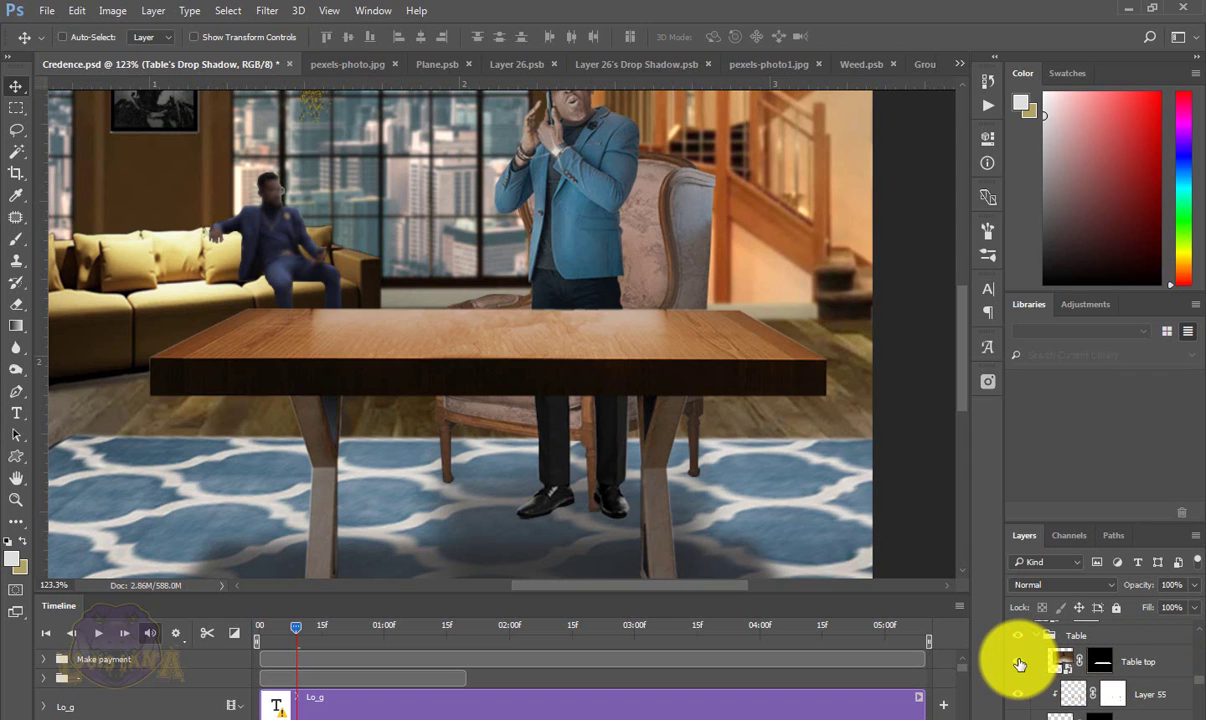
pyautogui.click(596, 340)
pyautogui.hotkey('ctrl', '0')
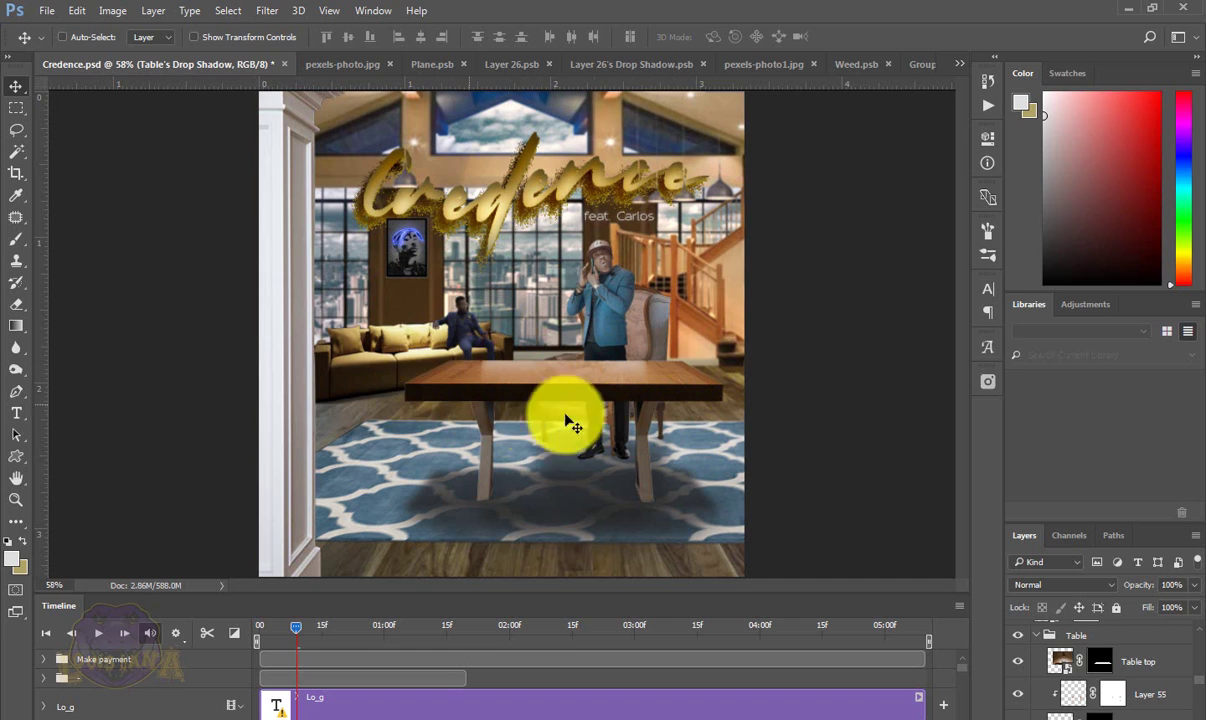
# - Show the Pile of books layer and view its source photo pexels-photo1.jpg, closing it along with Layer 26.psb and Layer 26's Drop Shadow.psb
pyautogui.click(1037, 638)
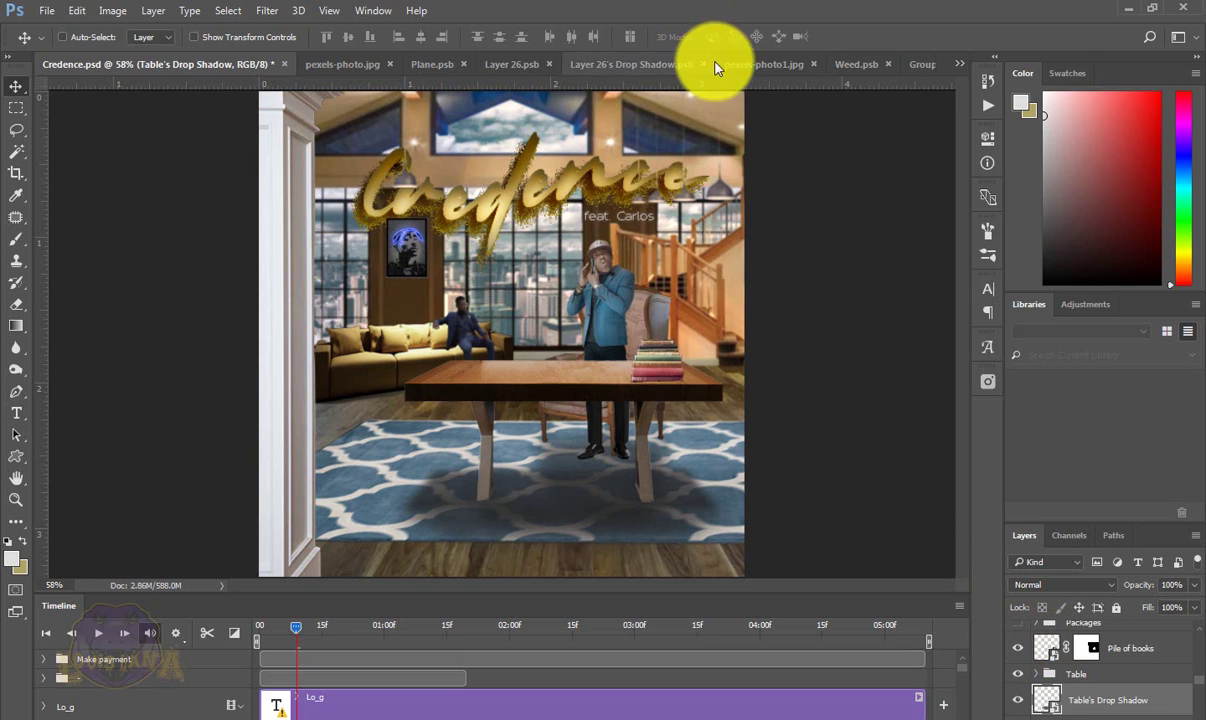
pyautogui.click(958, 65)
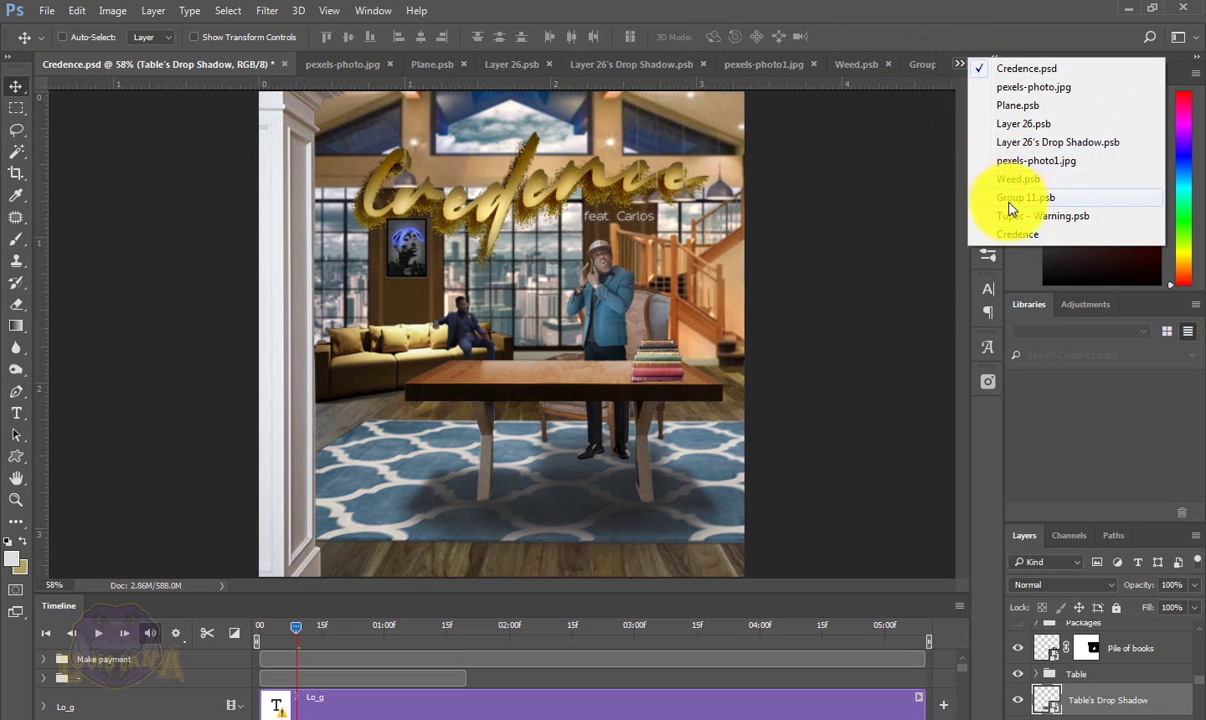
pyautogui.click(1022, 124)
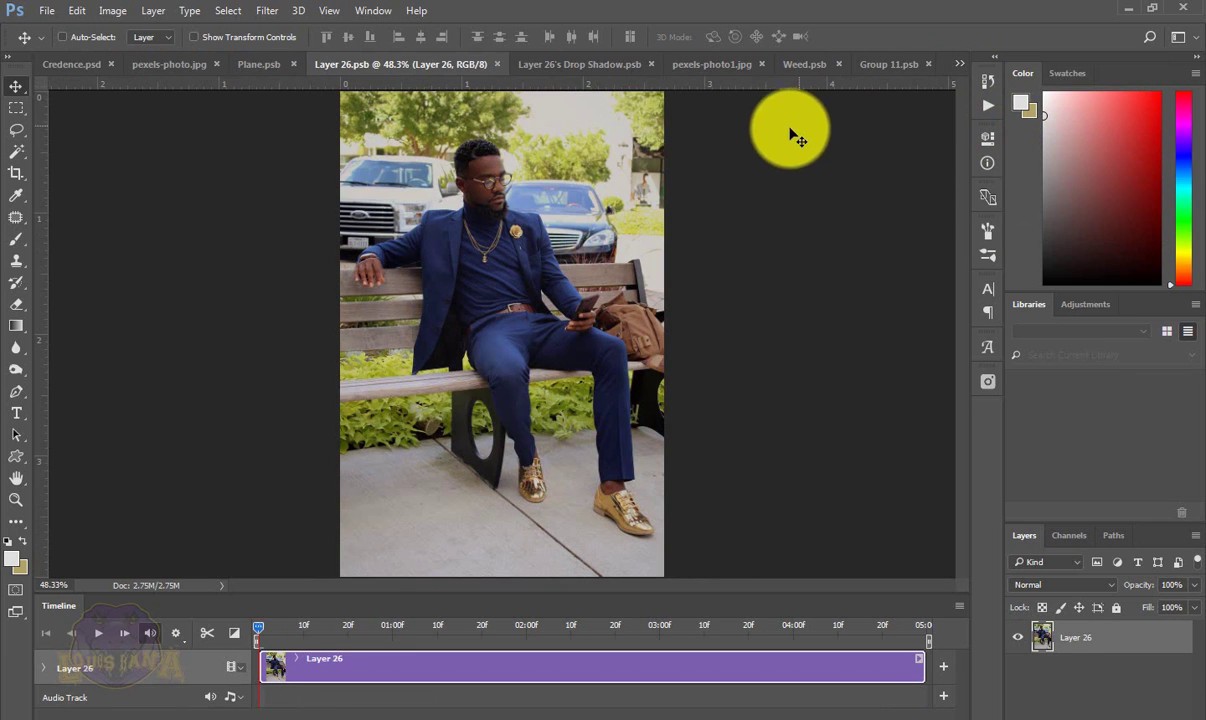
pyautogui.click(499, 64)
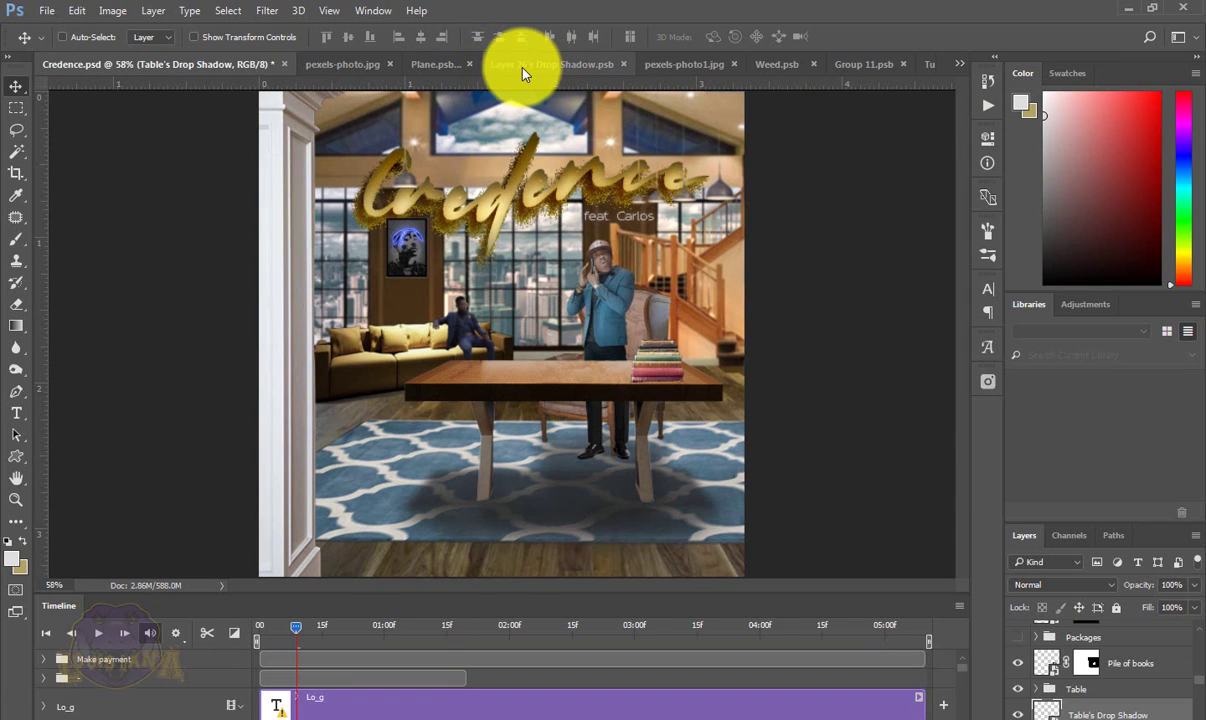
pyautogui.click(524, 71)
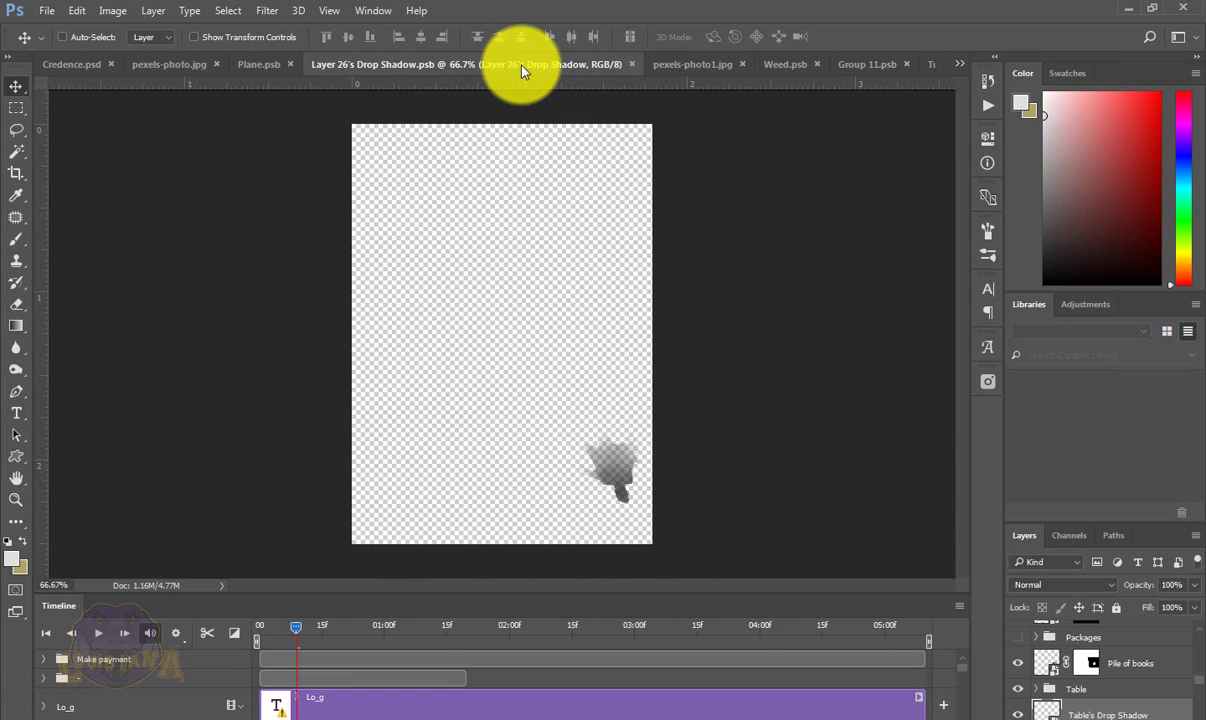
pyautogui.click(631, 65)
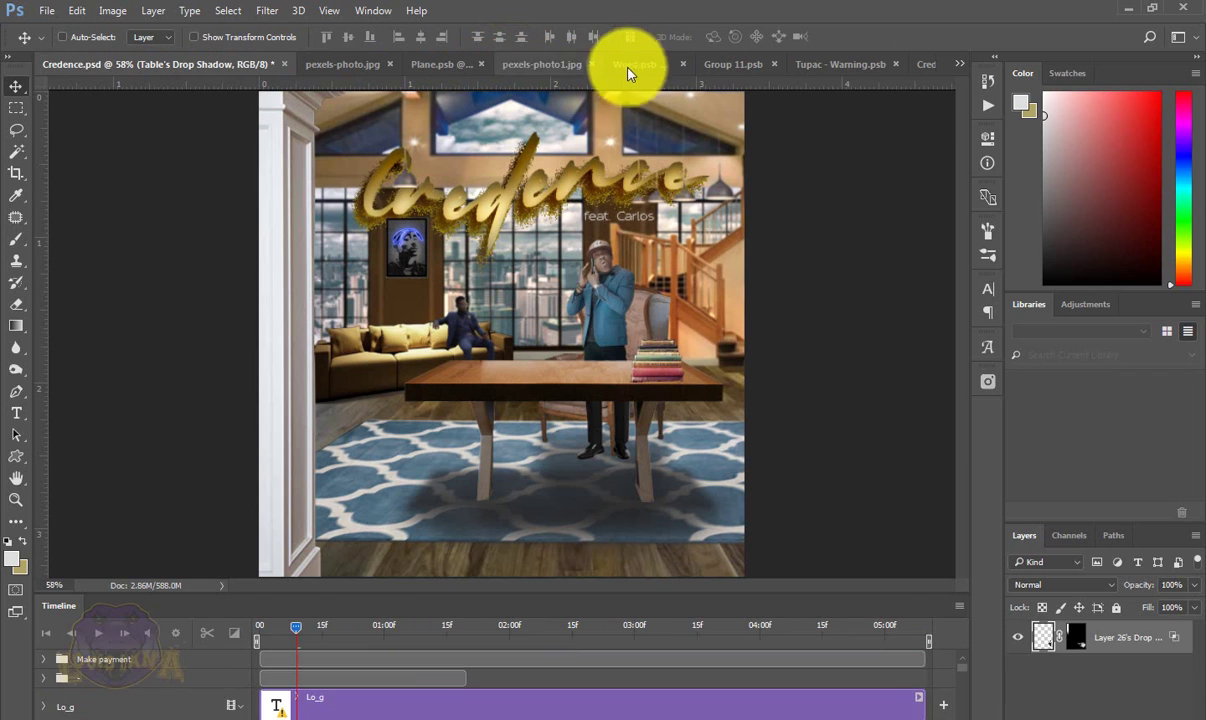
pyautogui.click(527, 66)
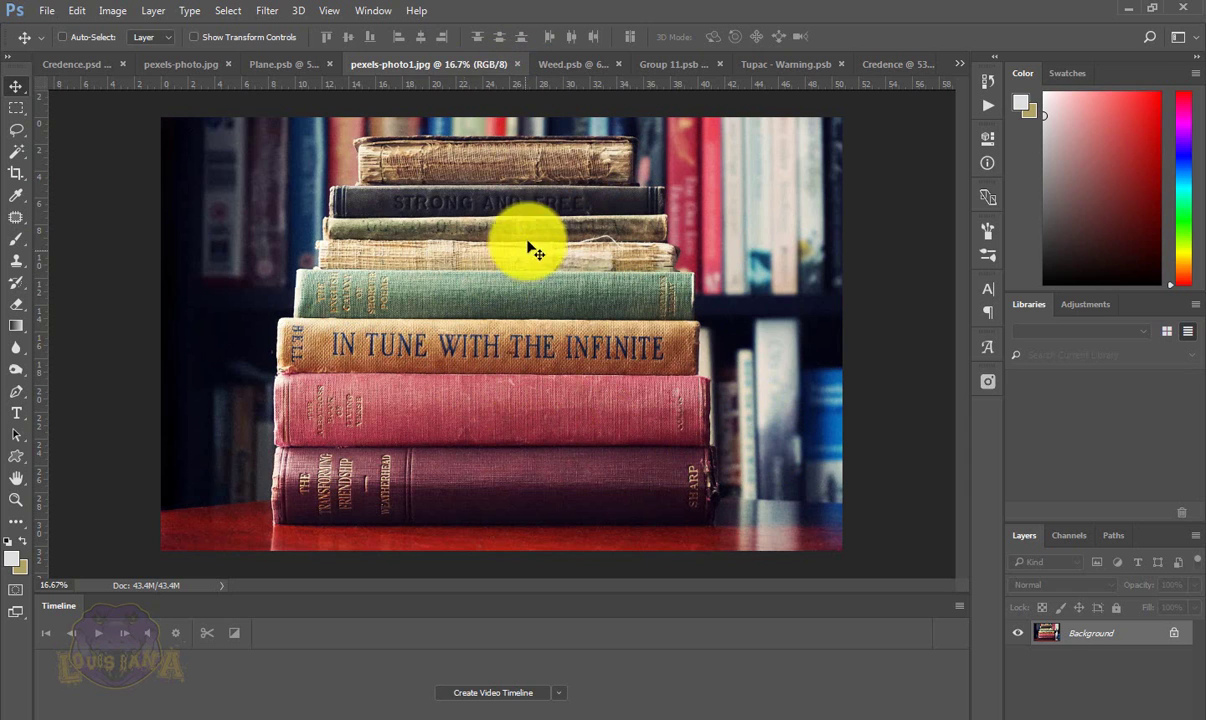
pyautogui.click(517, 65)
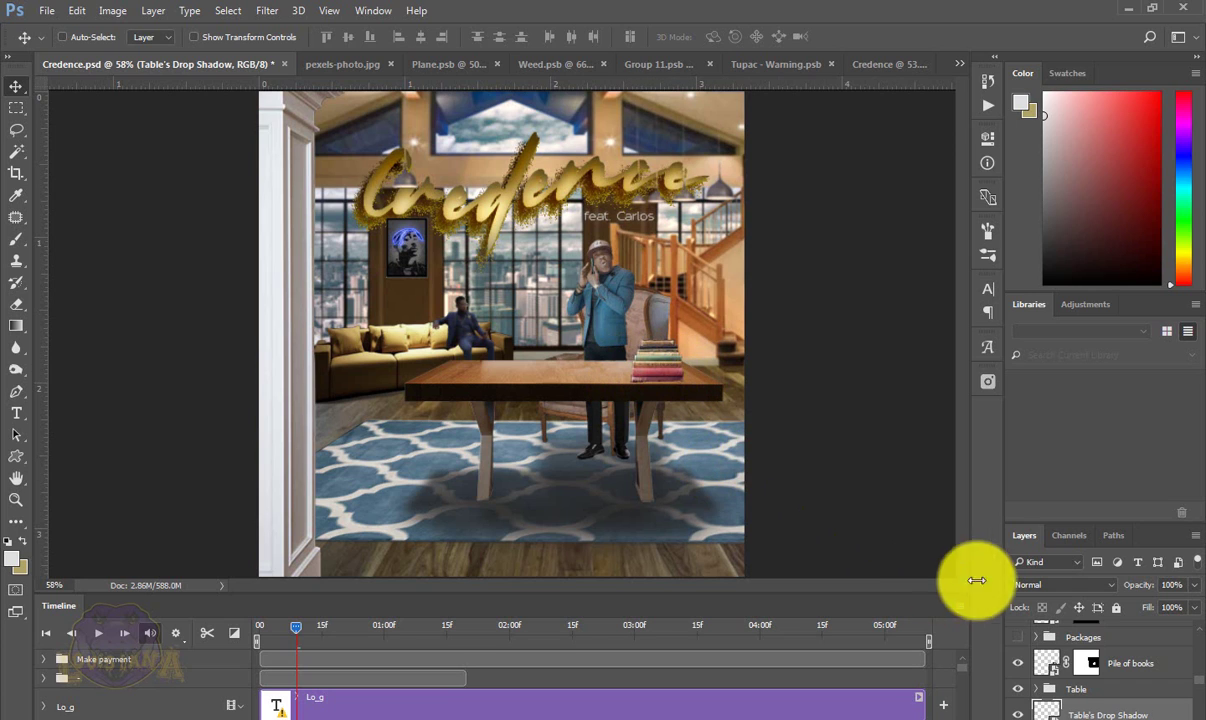
# - Show the Packages group in front of the table and the Book layer above it
pyautogui.scroll(1, 1010, 652)
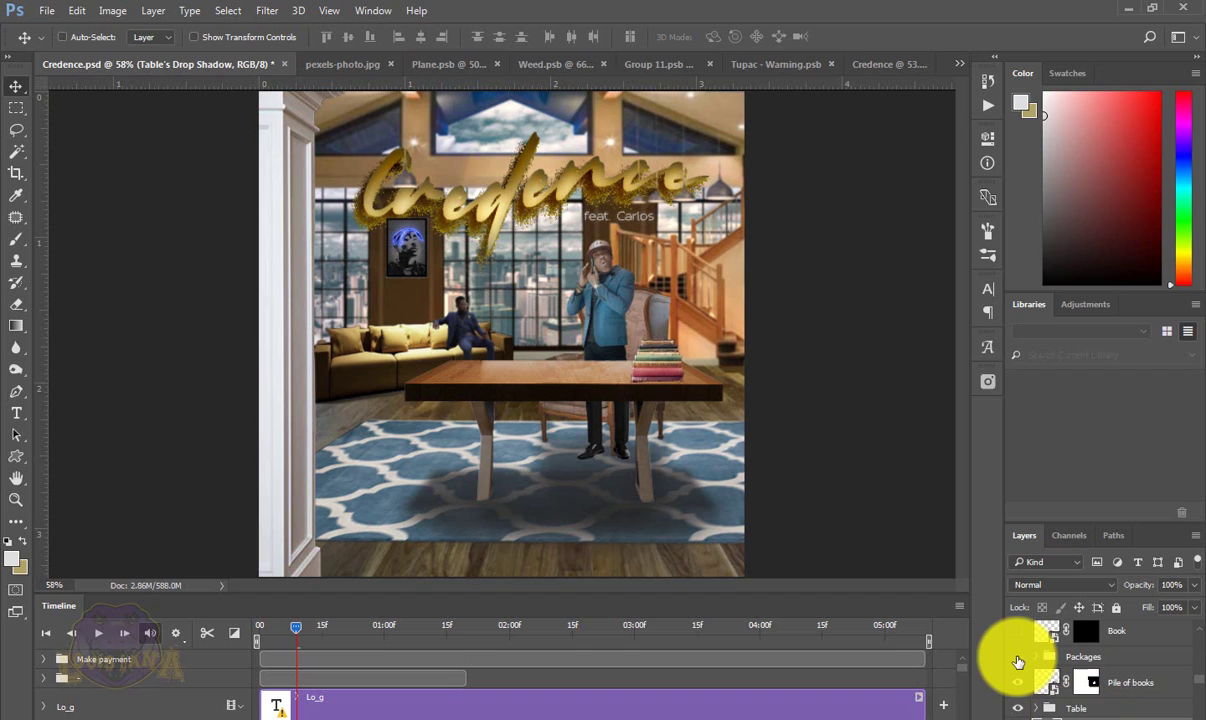
pyautogui.click(1018, 658)
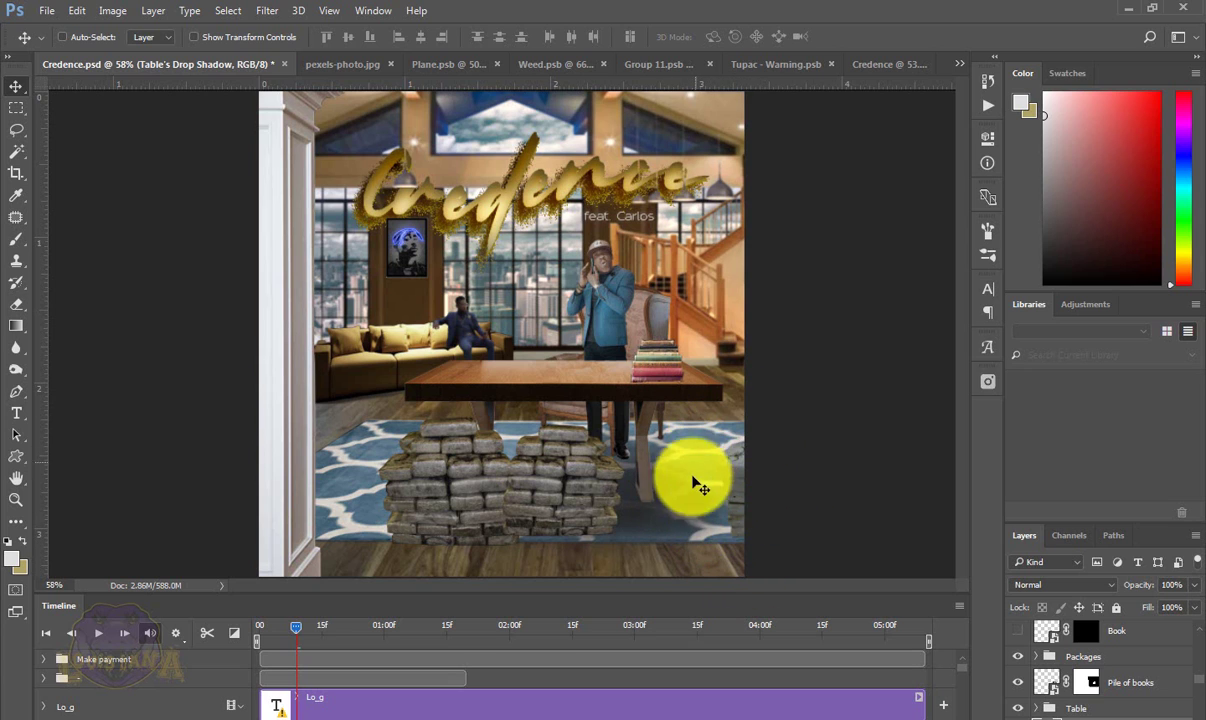
pyautogui.moveTo(773, 526); pyautogui.dragTo(780, 457)
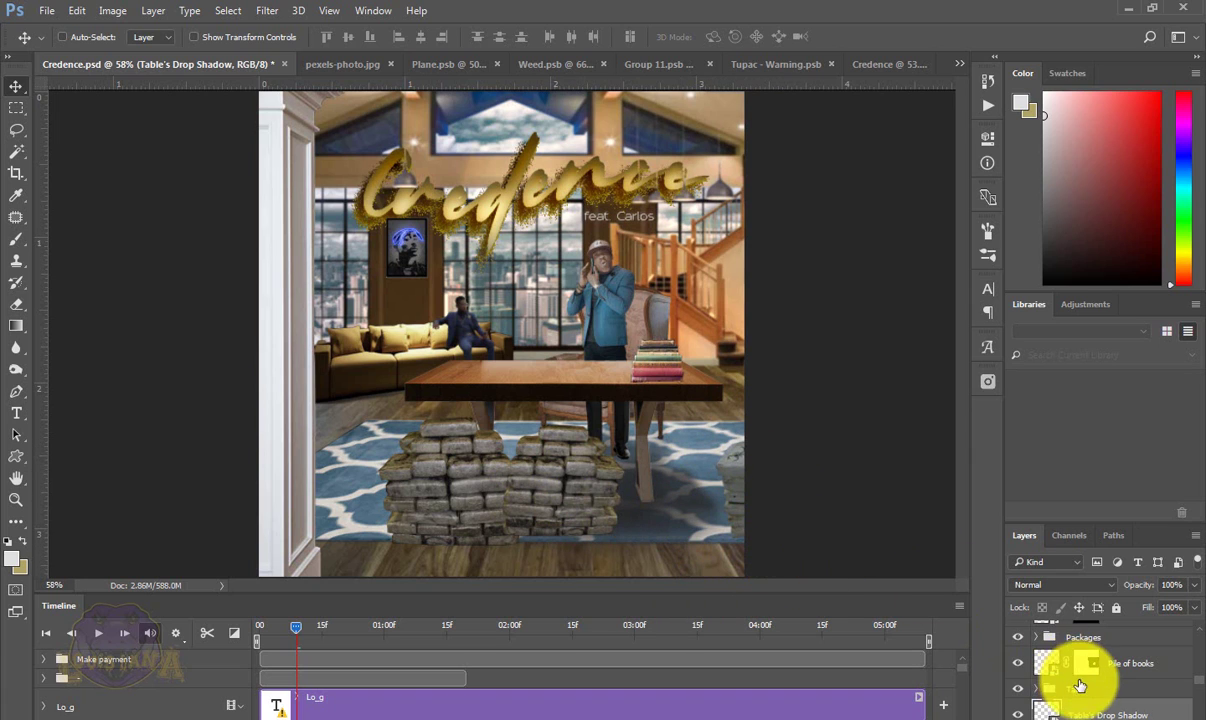
pyautogui.scroll(2, 1018, 675)
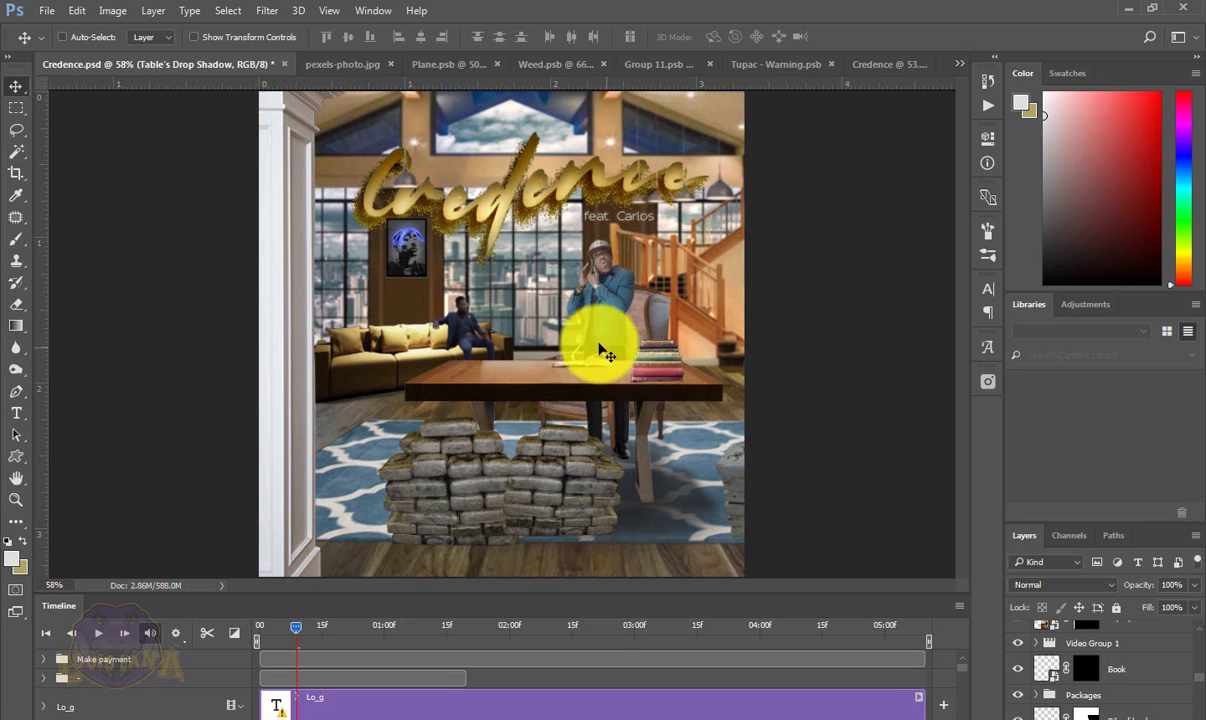
# - Show the Laptop reflection, Laptop and Letters layers on the table top
pyautogui.scroll(1, 1017, 659)
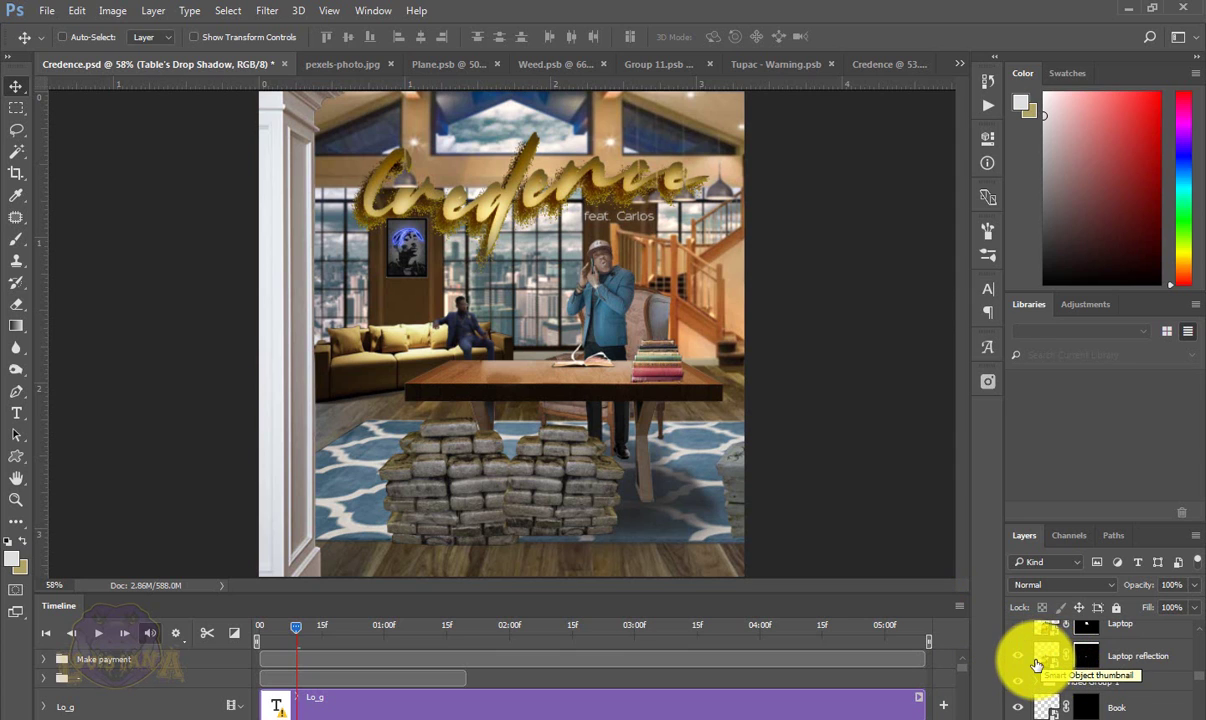
pyautogui.scroll(1, 1034, 660)
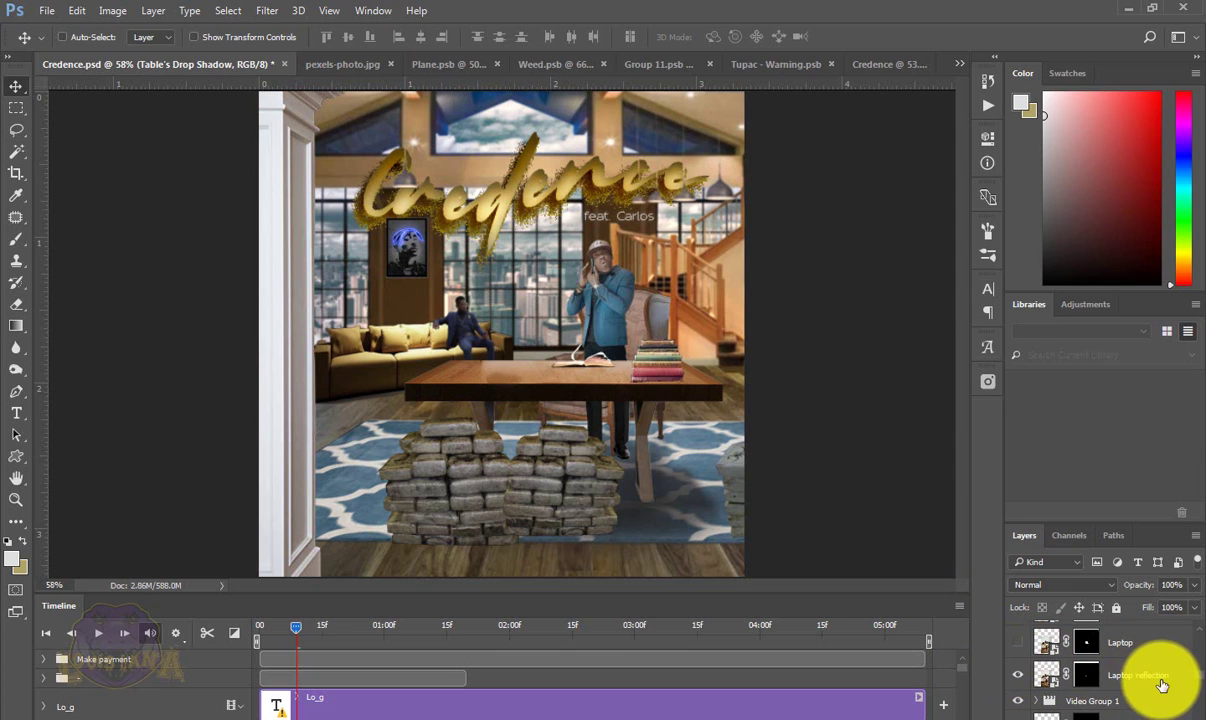
pyautogui.click(1018, 642)
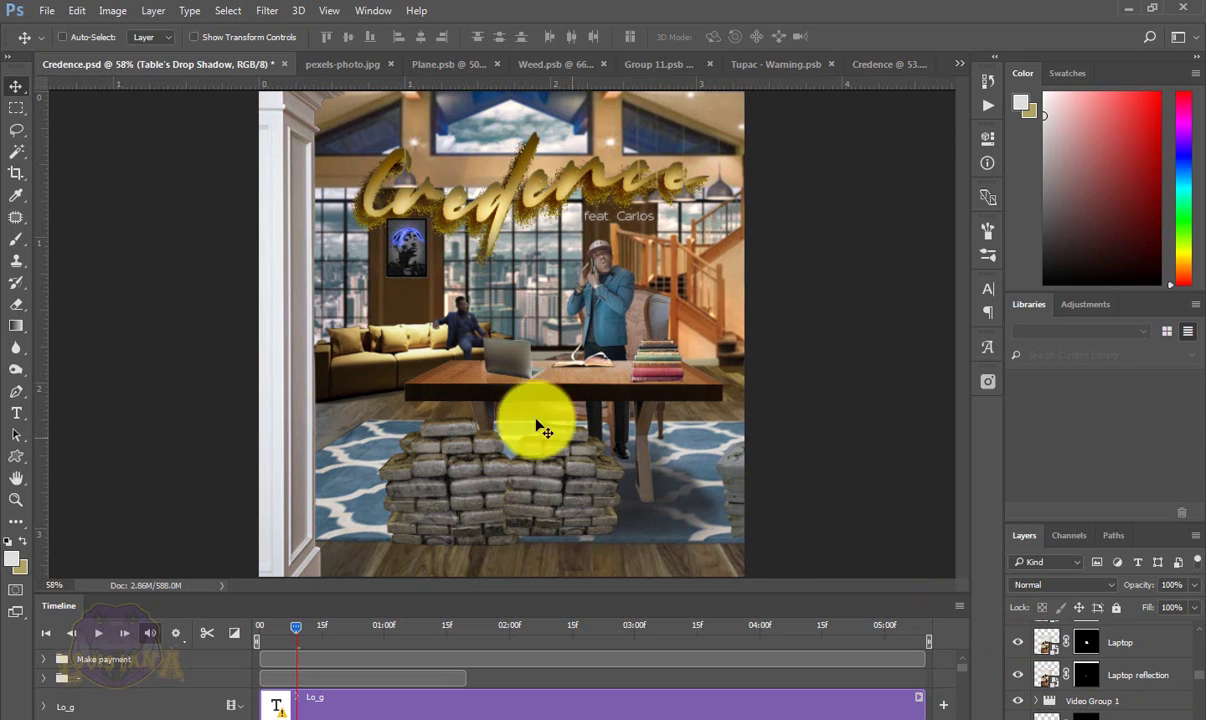
pyautogui.scroll(1, 1005, 640)
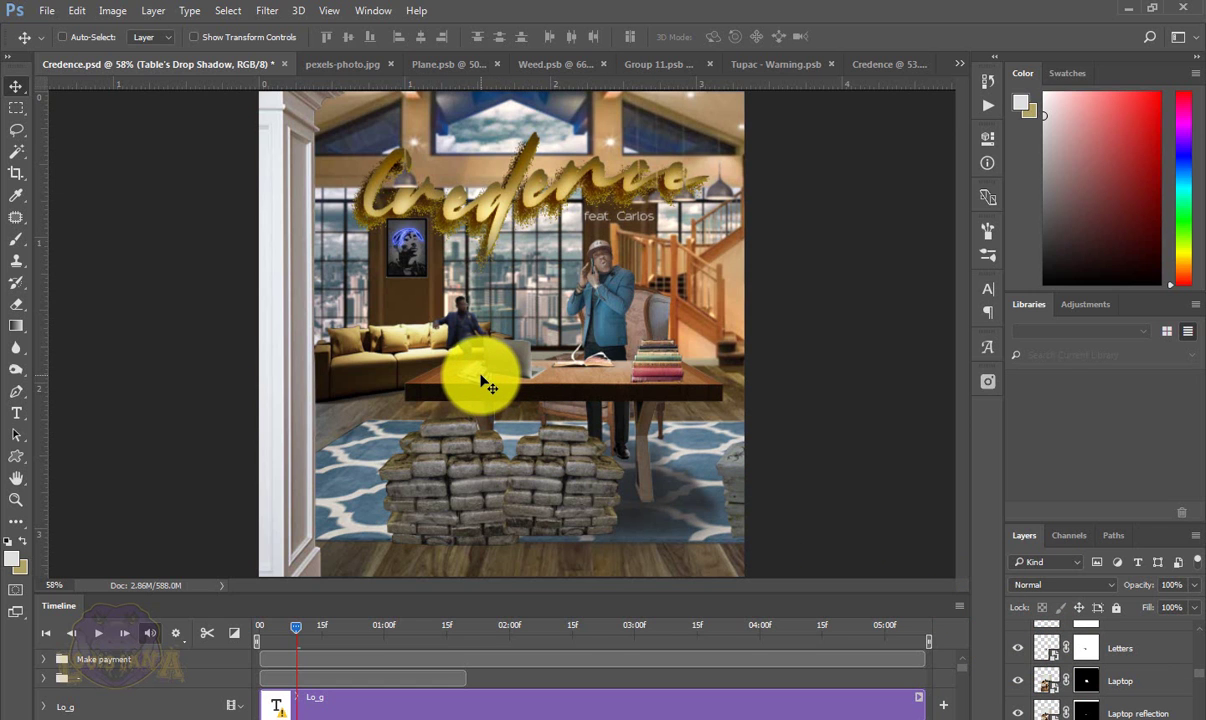
# - Show the Newspapers layer beside the laptop, the Office phone's shadow layer and the Office phone layer on top of it
pyautogui.scroll(5, 481, 381)
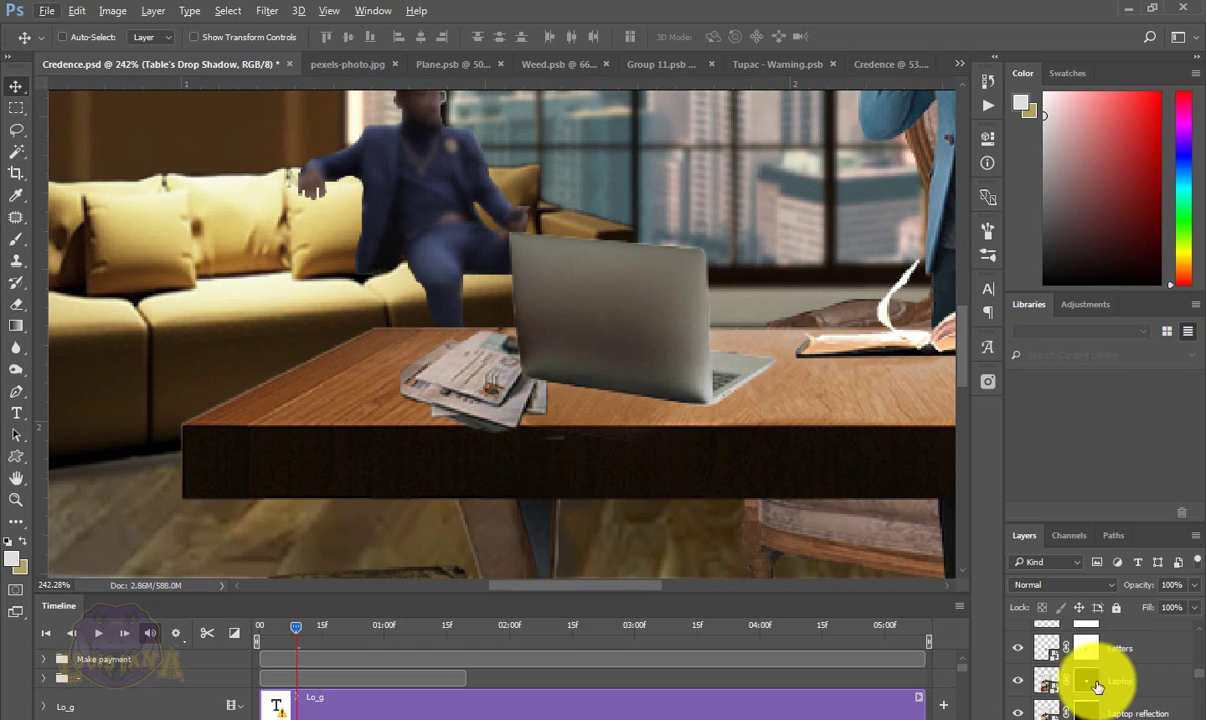
pyautogui.scroll(1, 1040, 655)
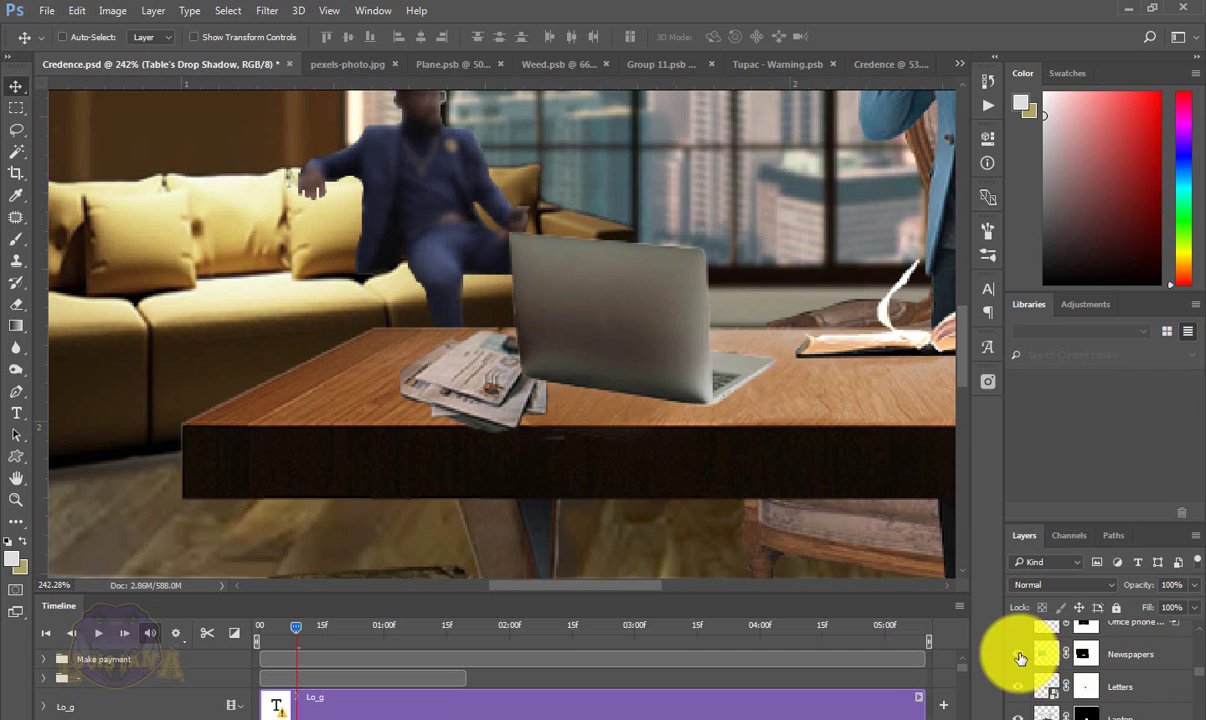
pyautogui.click(1018, 655)
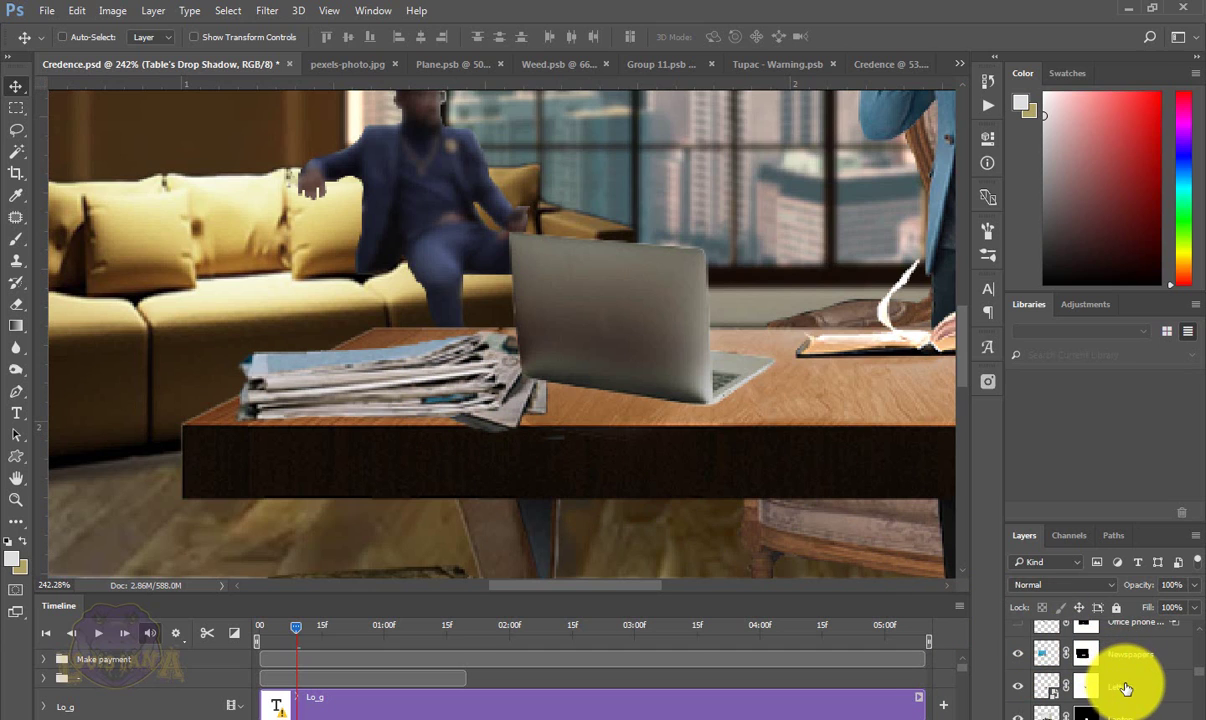
pyautogui.scroll(2, 1125, 686)
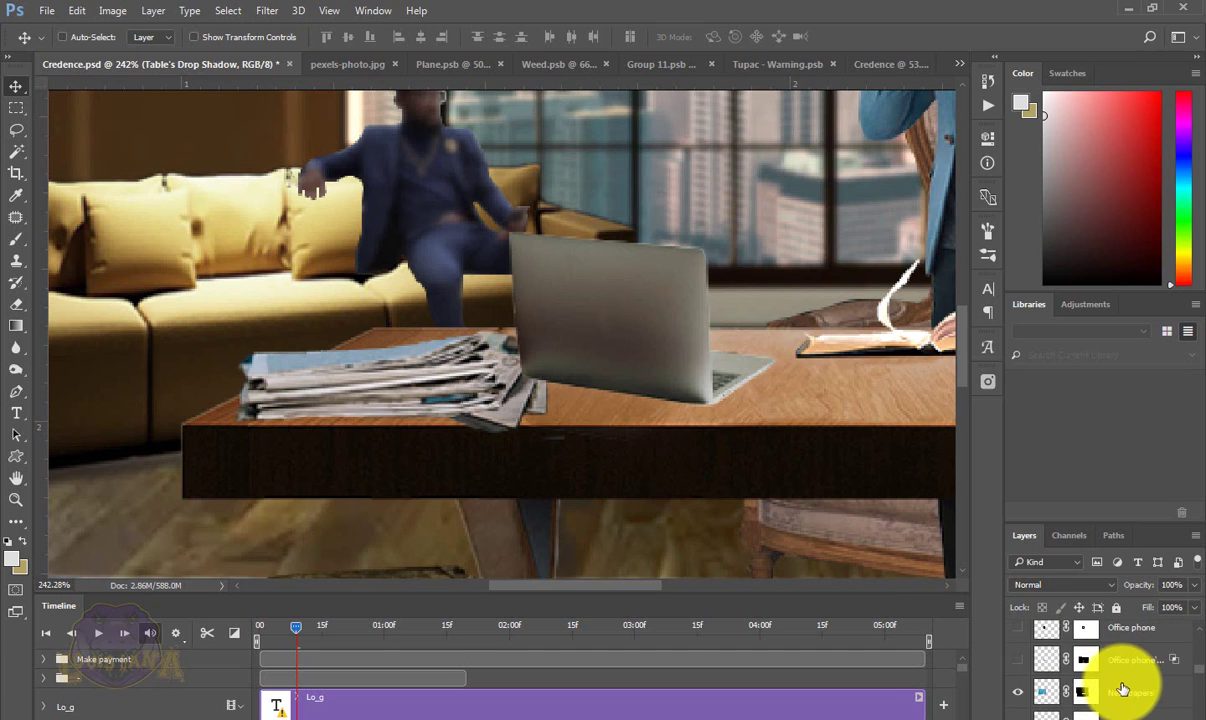
pyautogui.click(1018, 660)
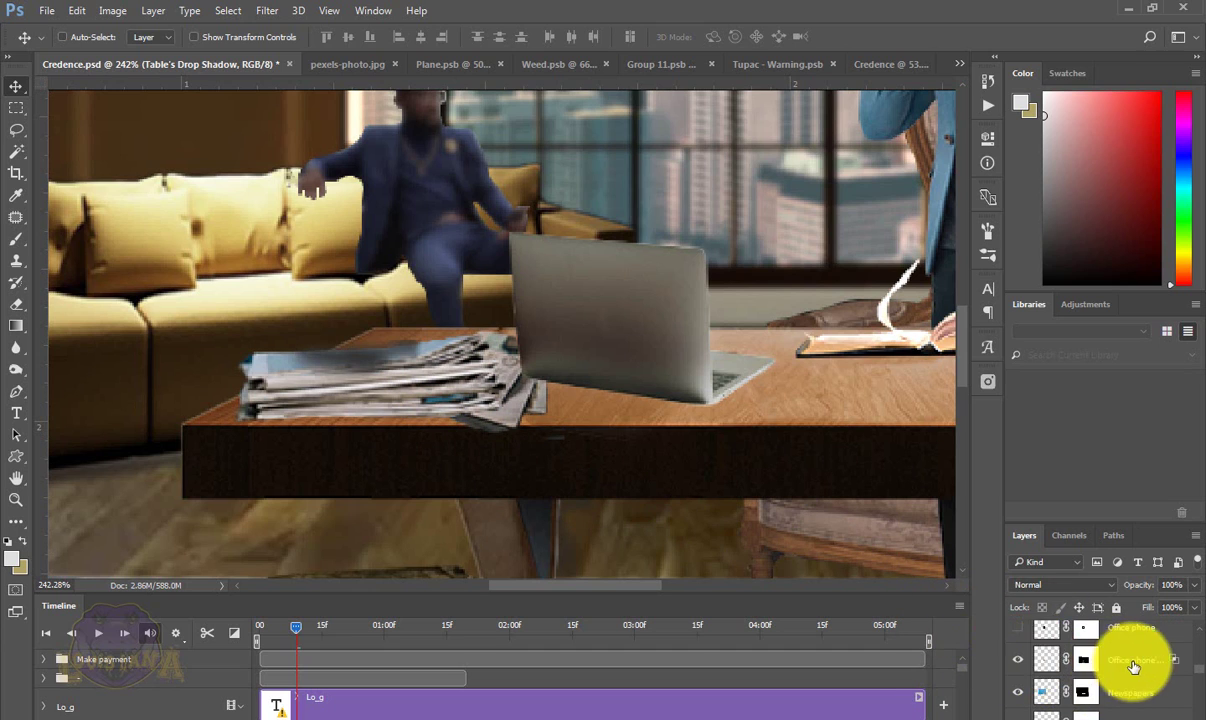
pyautogui.click(1020, 629)
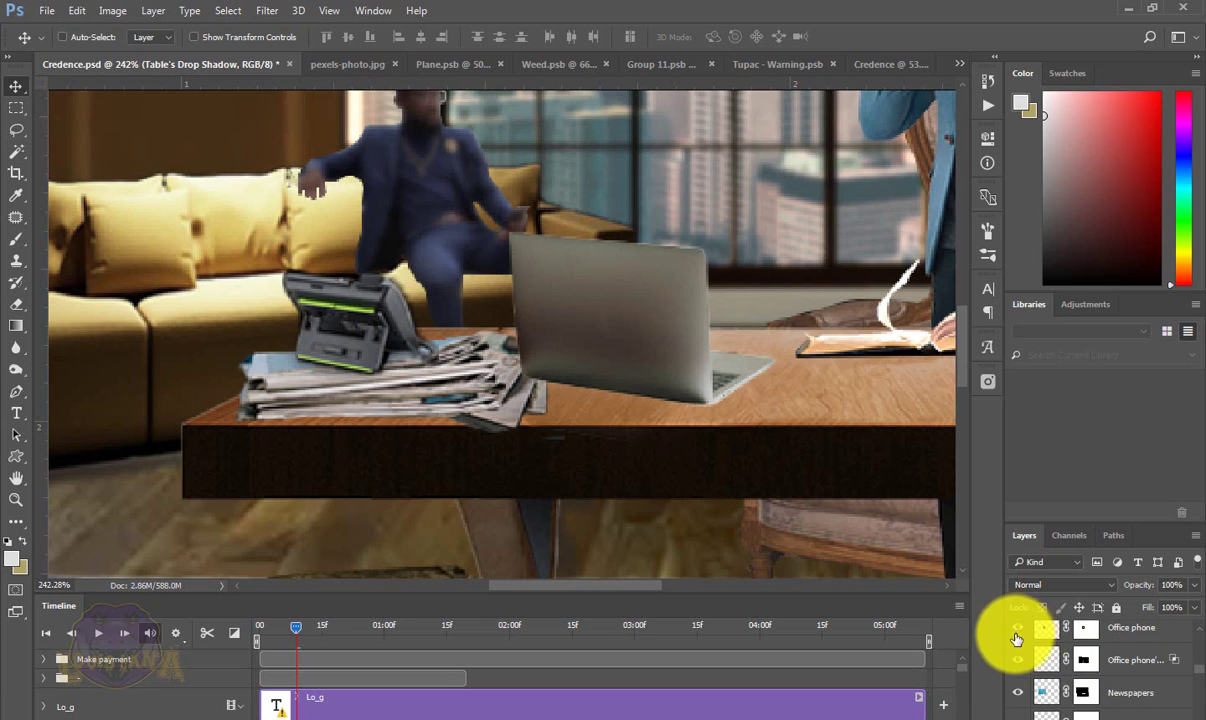
# - Show the second Newspapers layer above Office phone and the weapons group, and view them up close
pyautogui.scroll(1, 1077, 660)
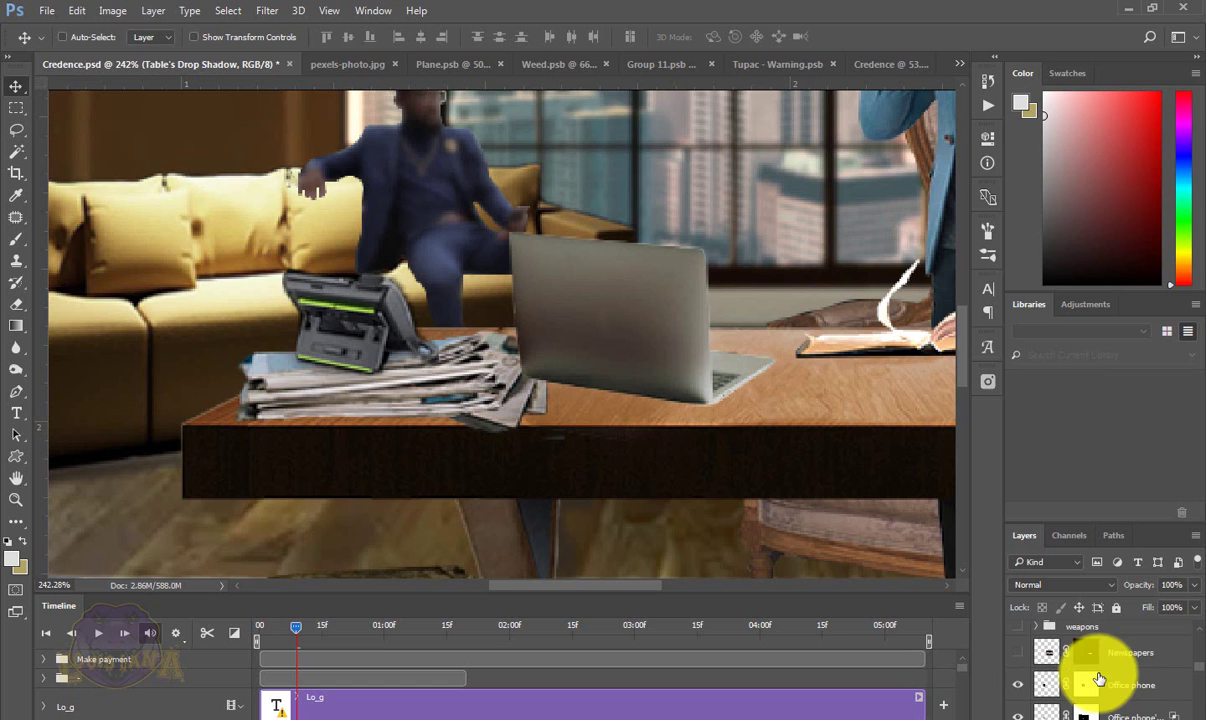
pyautogui.scroll(1, 1040, 660)
pyautogui.click(1019, 653)
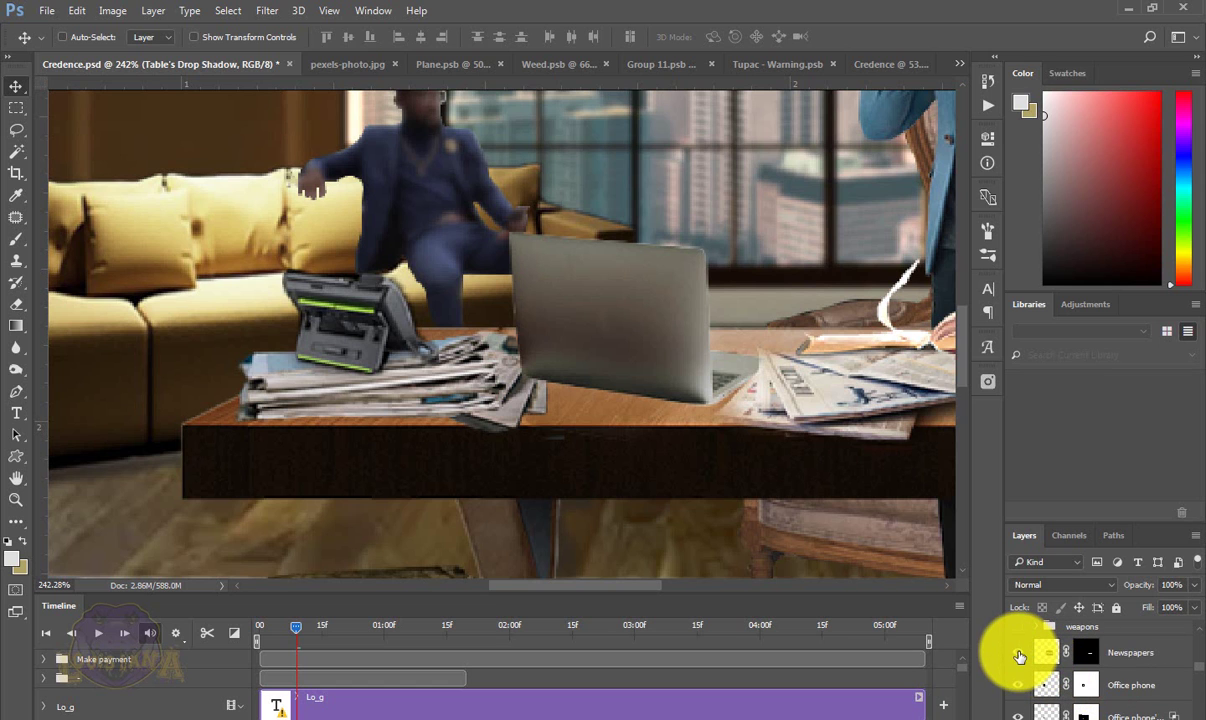
pyautogui.scroll(-3, 557, 371)
pyautogui.scroll(4, 571, 390)
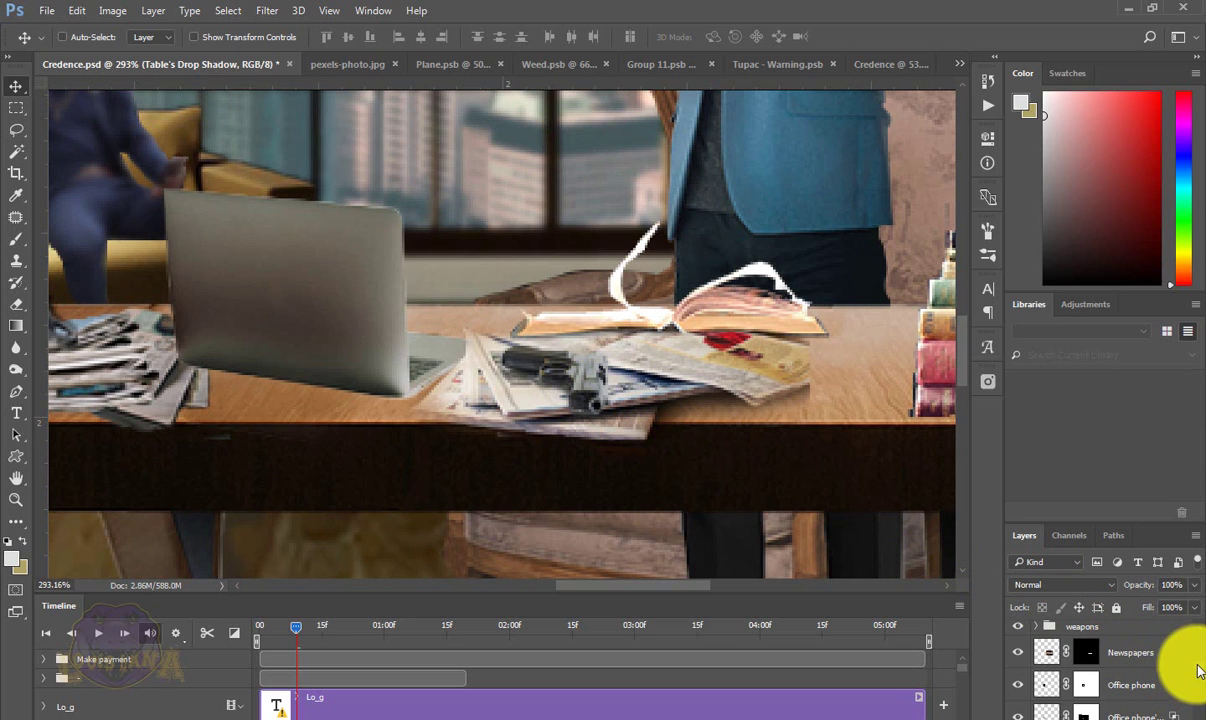
# - Expand the weapons group, toggle the weapon shadow layer to compare, and collapse the group with the whole image in view
pyautogui.scroll(3, 1200, 670)
pyautogui.scroll(-2, 1200, 670)
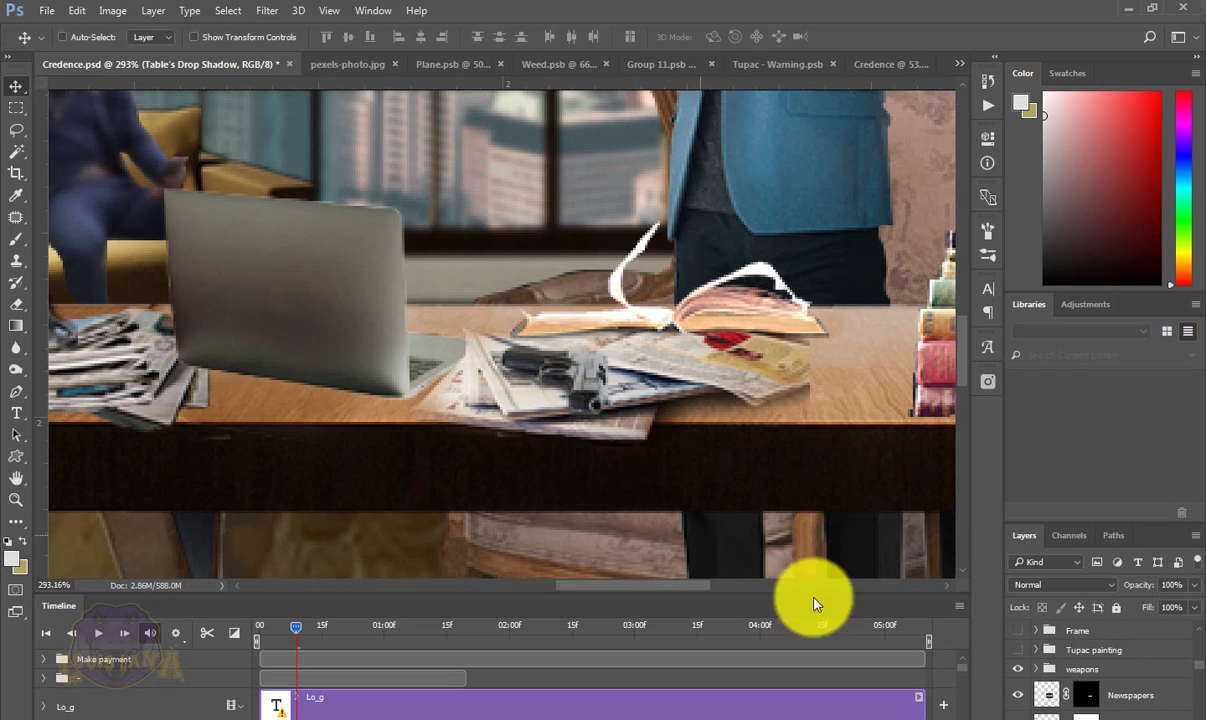
pyautogui.click(1036, 669)
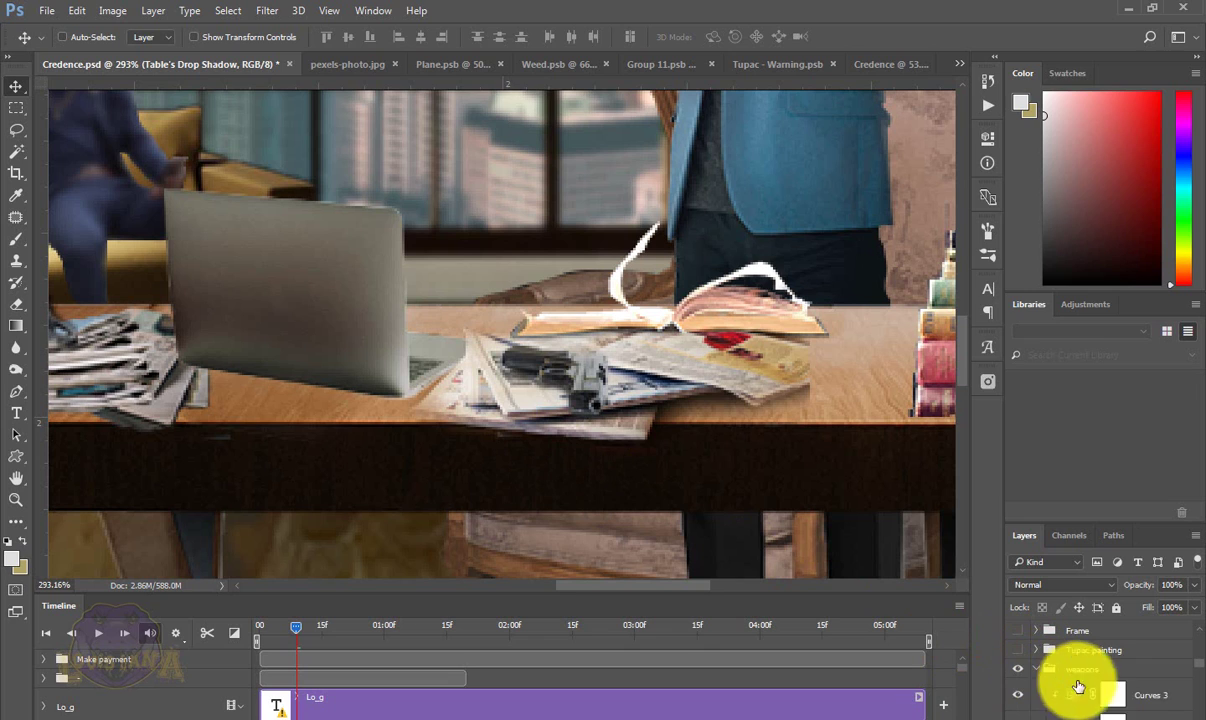
pyautogui.scroll(-2, 1200, 668)
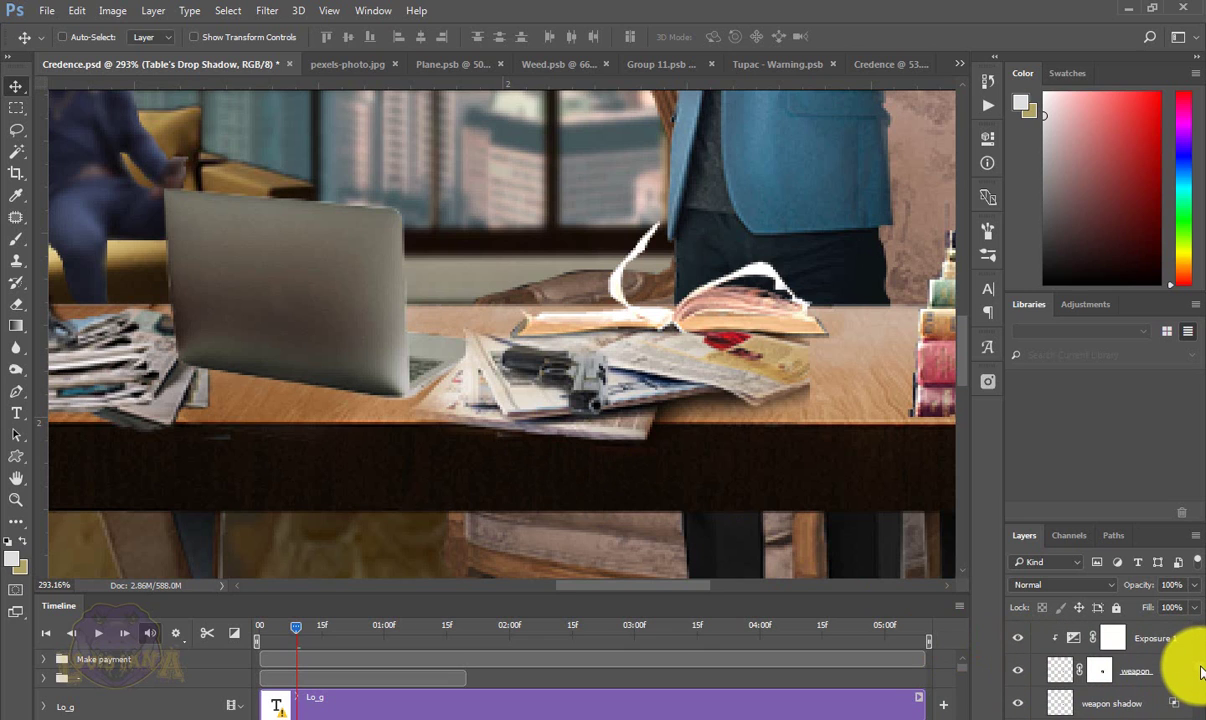
pyautogui.click(1017, 707)
pyautogui.click(1017, 707)
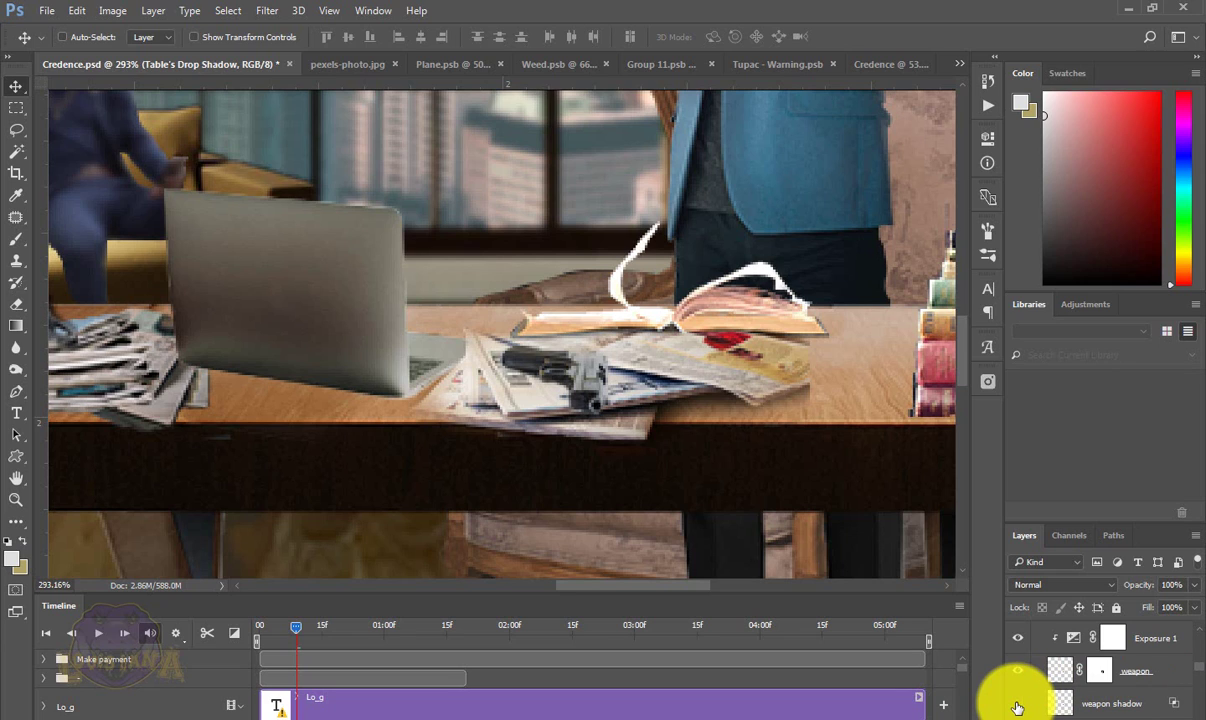
pyautogui.click(1017, 707)
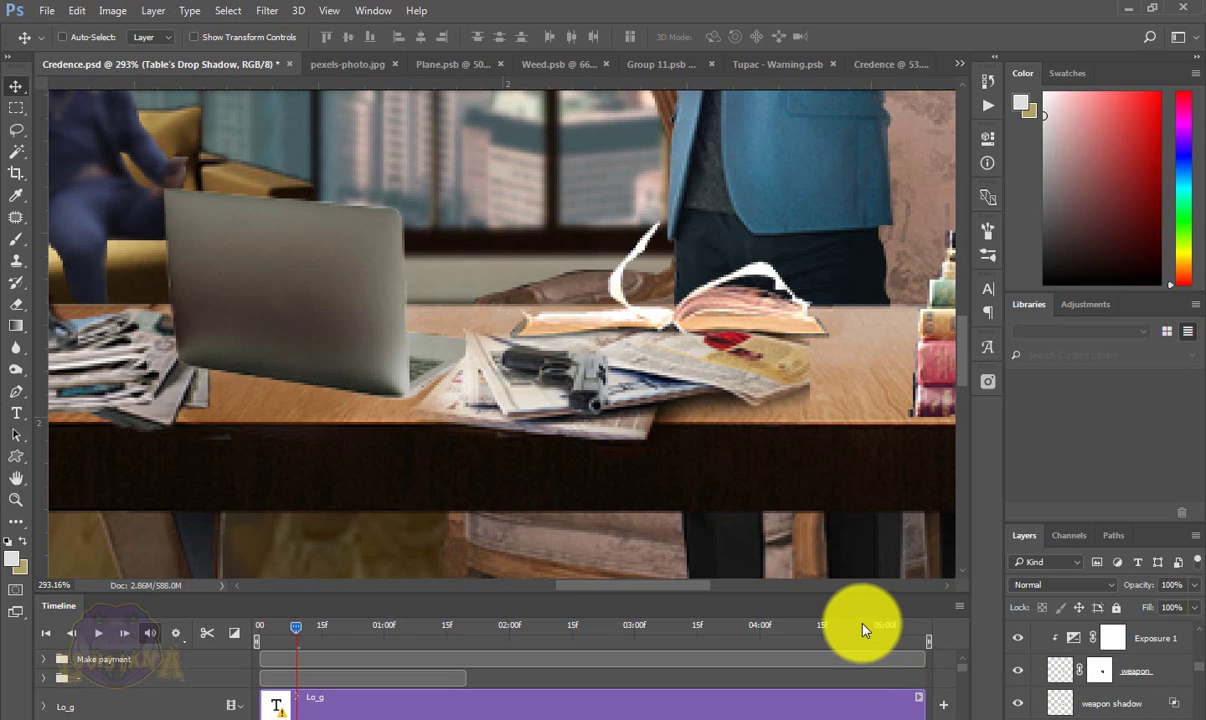
pyautogui.hotkey('ctrl', '0')
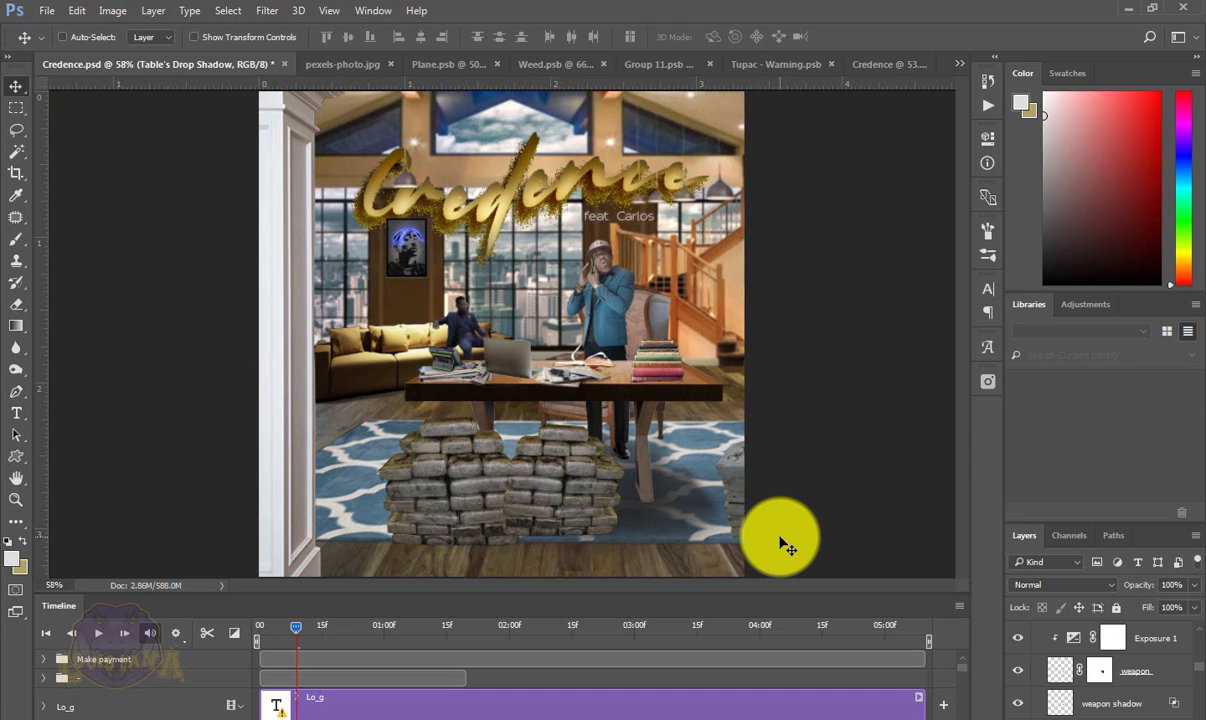
pyautogui.click(1040, 655)
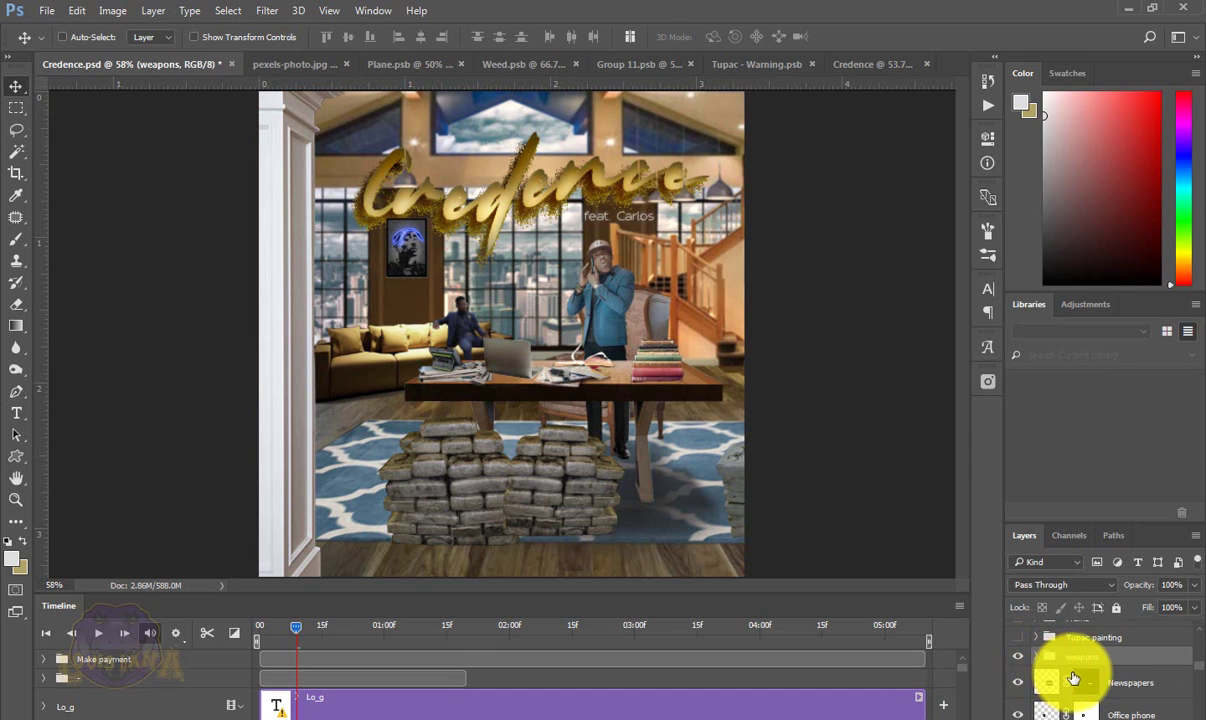
# - Show the Tupac painting group above the weapons group, plus the Frame group that surrounds the portrait
pyautogui.scroll(-5, 1073, 678)
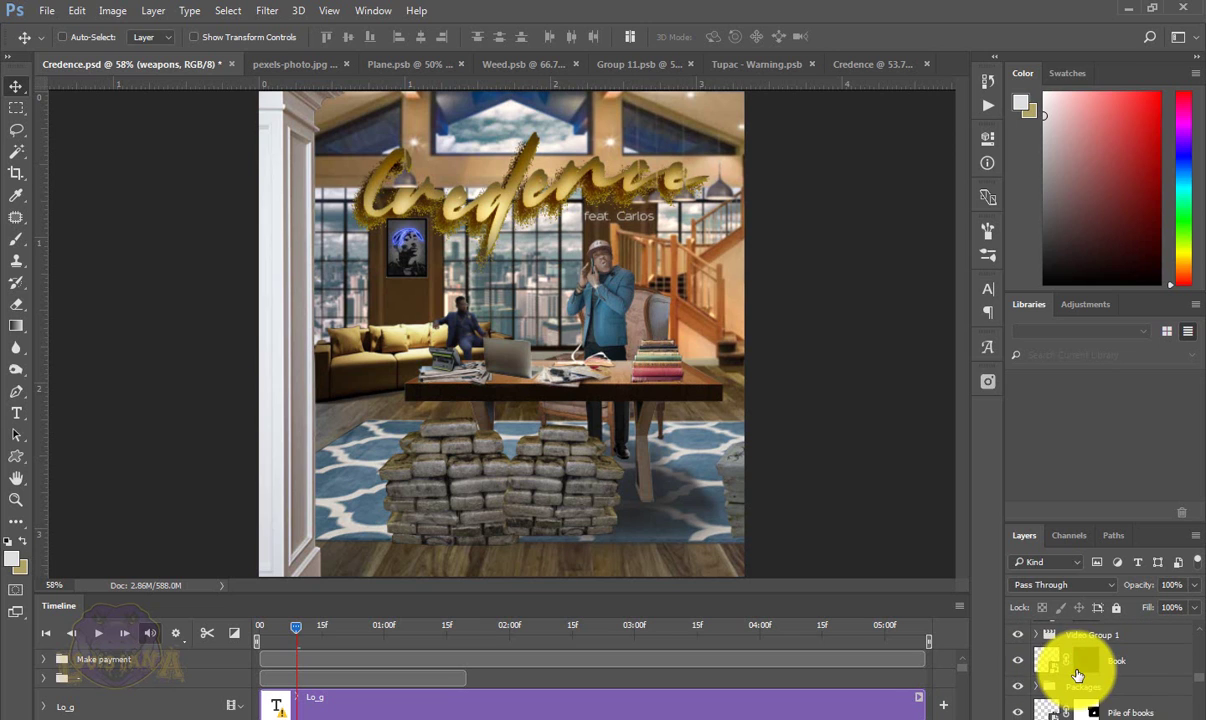
pyautogui.scroll(6, 1081, 676)
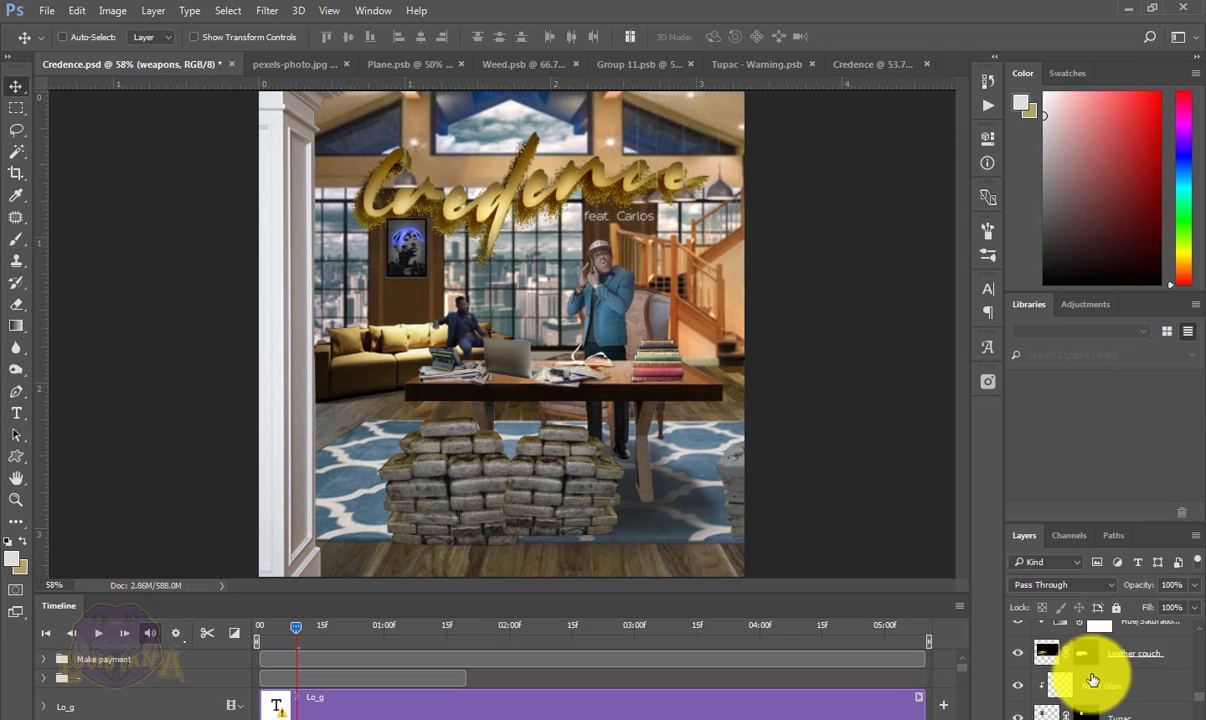
pyautogui.scroll(3, 1092, 678)
pyautogui.click(1090, 676)
pyautogui.scroll(3, 1090, 676)
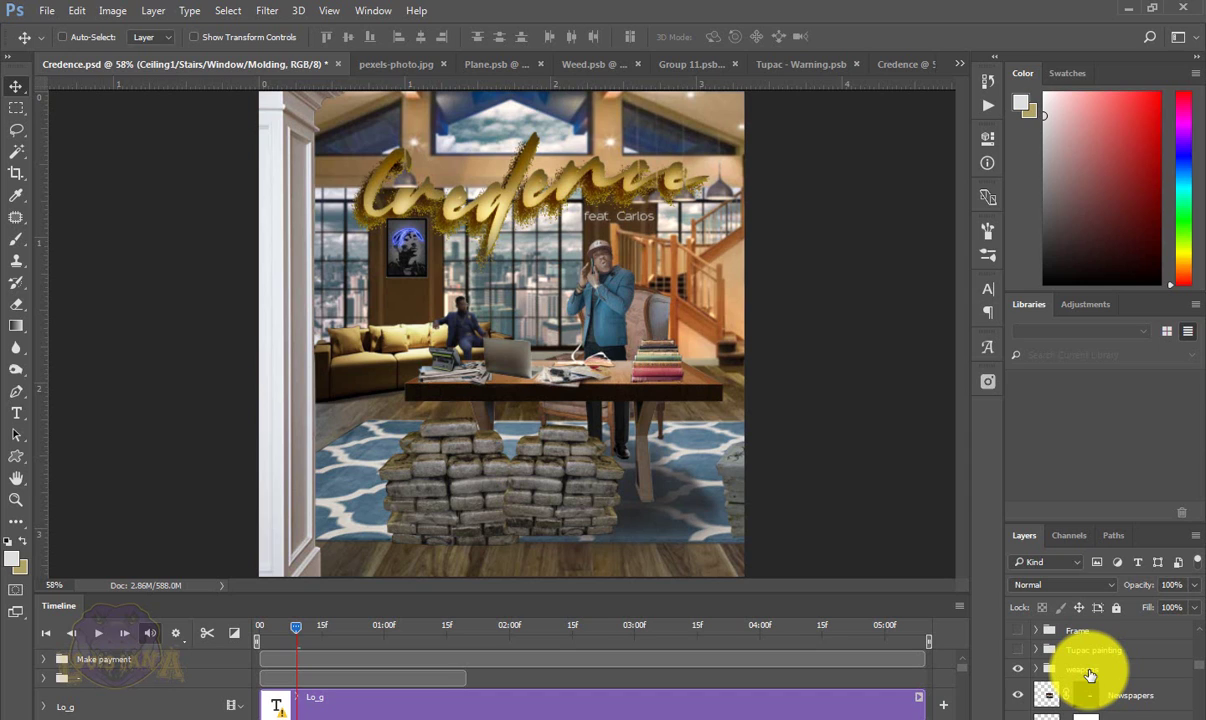
pyautogui.scroll(1, 1090, 676)
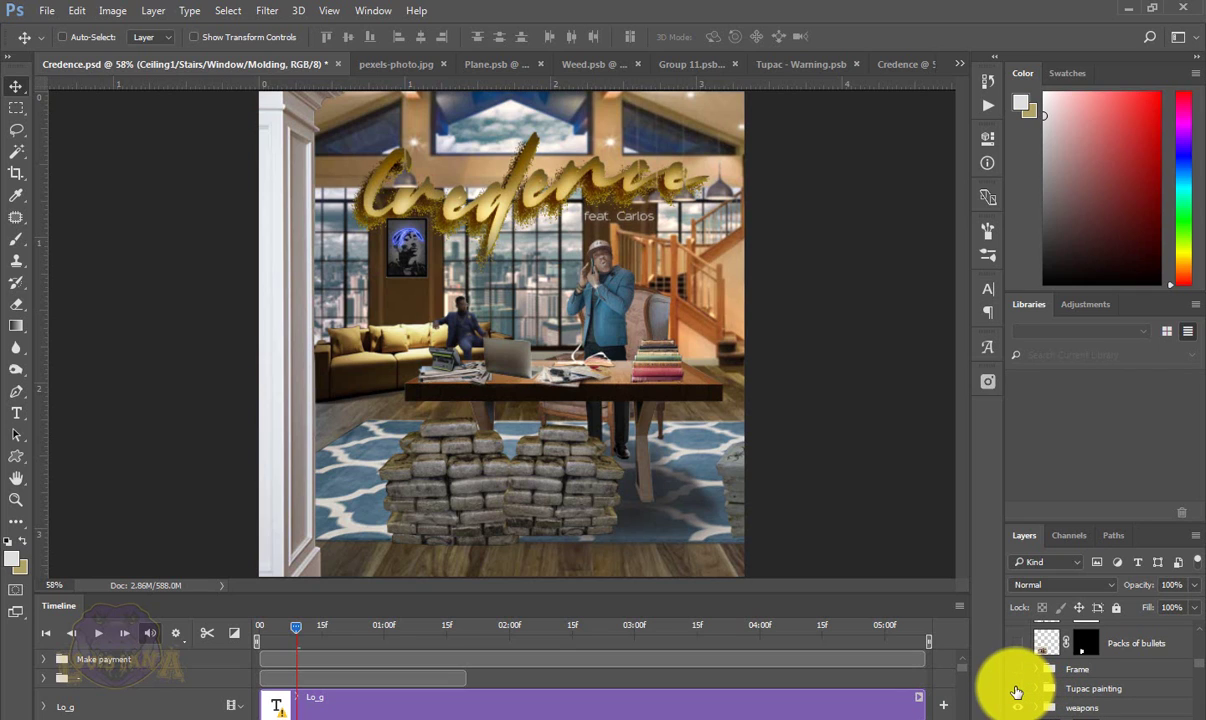
pyautogui.click(1017, 689)
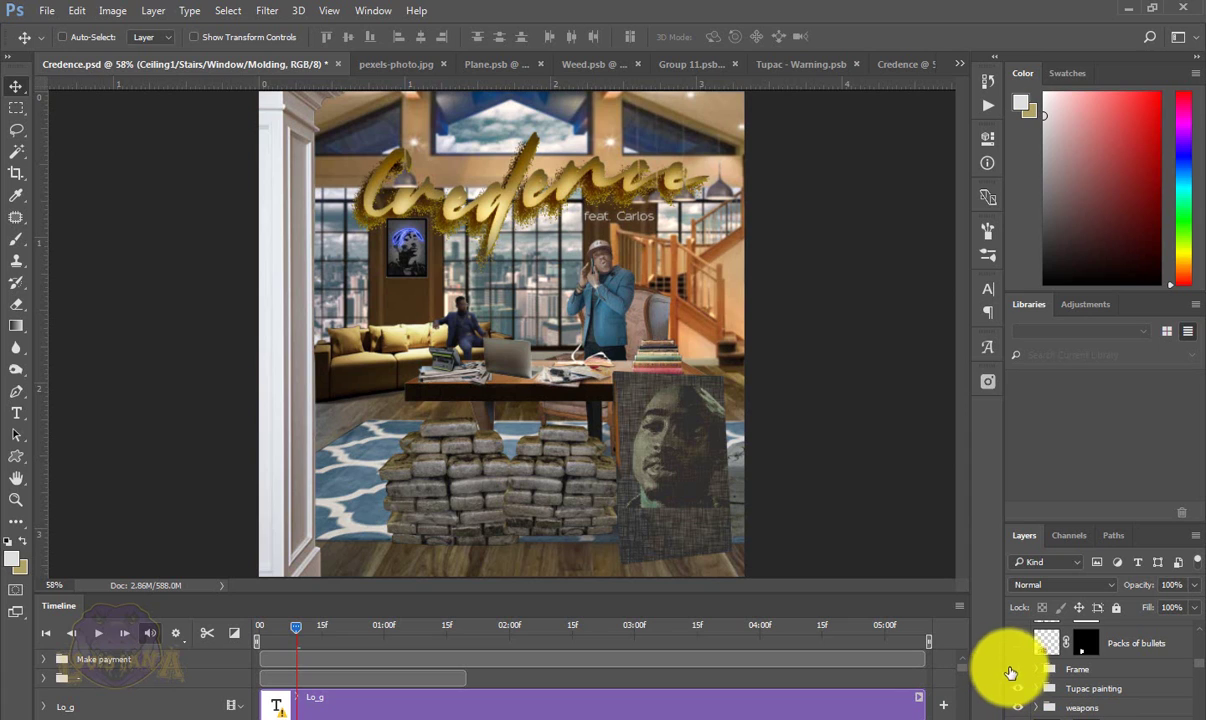
pyautogui.click(1018, 670)
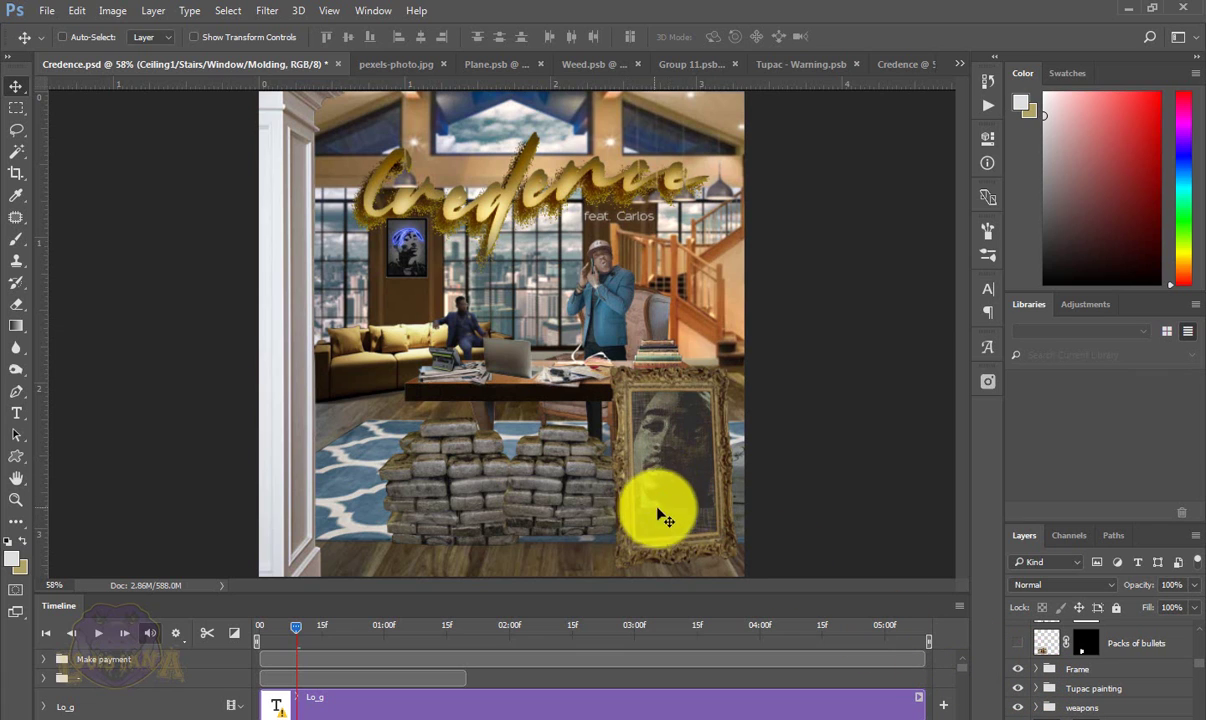
pyautogui.moveTo(660, 506)
pyautogui.mouseDown()
pyautogui.moveTo(668, 417)
pyautogui.moveTo(690, 420)
pyautogui.moveTo(673, 474)
pyautogui.moveTo(654, 420)
pyautogui.moveTo(681, 431)
pyautogui.moveTo(697, 465)
pyautogui.mouseUp()
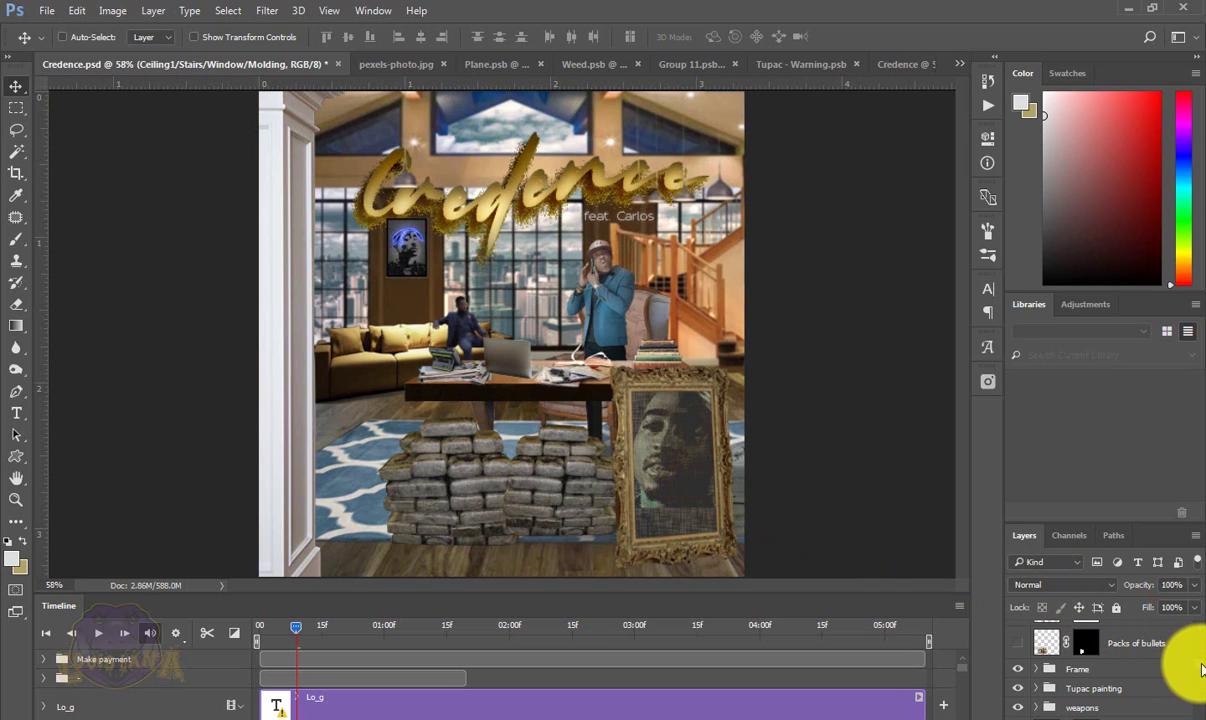
# - Show the Packs of bullets layer and view it up close beside the stacked packages
pyautogui.scroll(2, 1020, 686)
pyautogui.click(1019, 684)
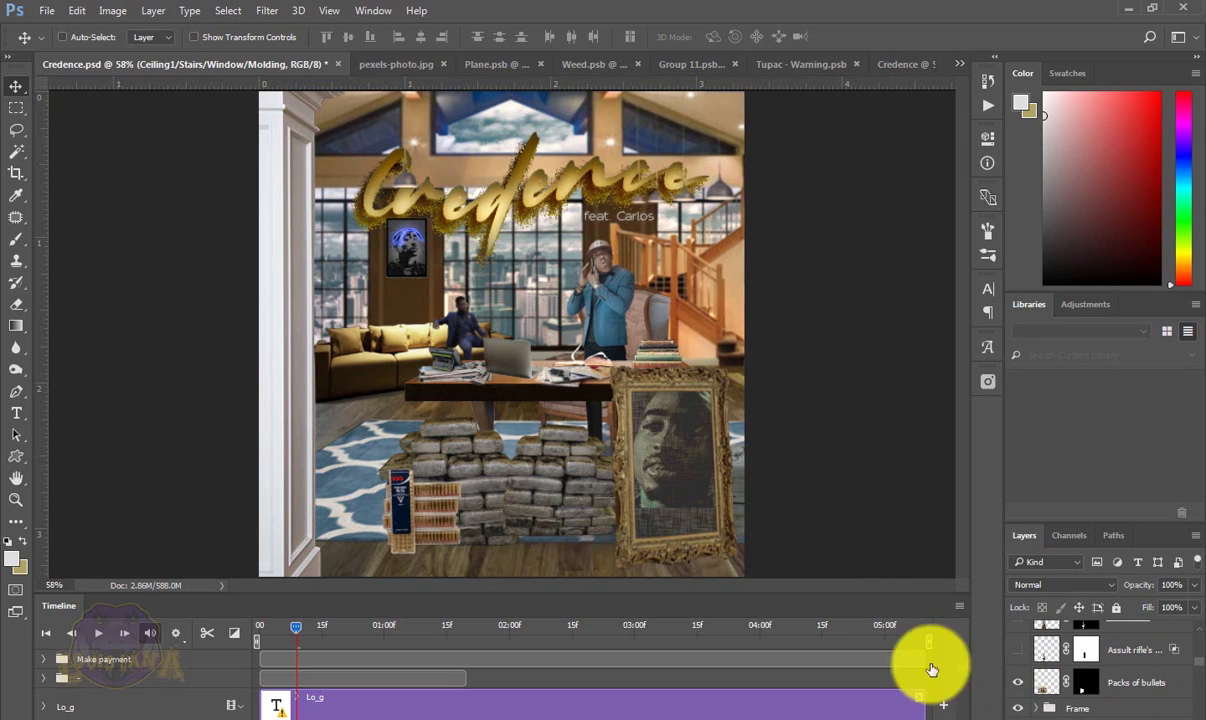
pyautogui.scroll(8, 437, 530)
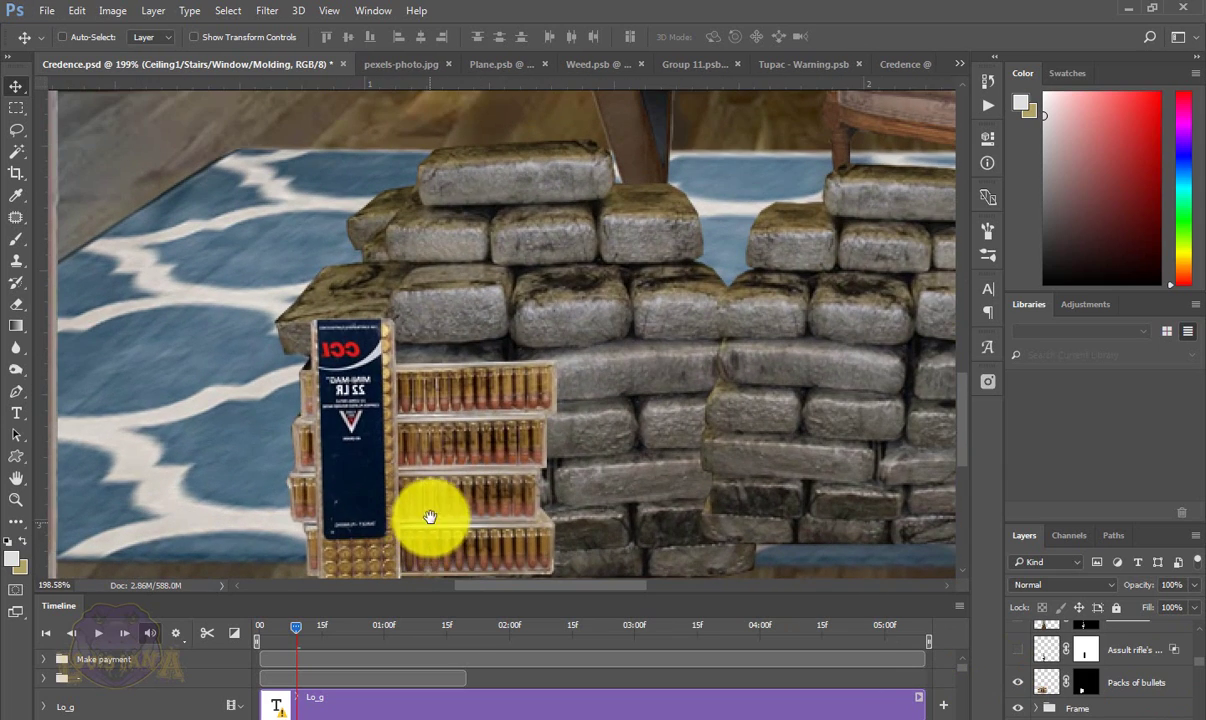
pyautogui.moveTo(430, 511); pyautogui.dragTo(511, 425)
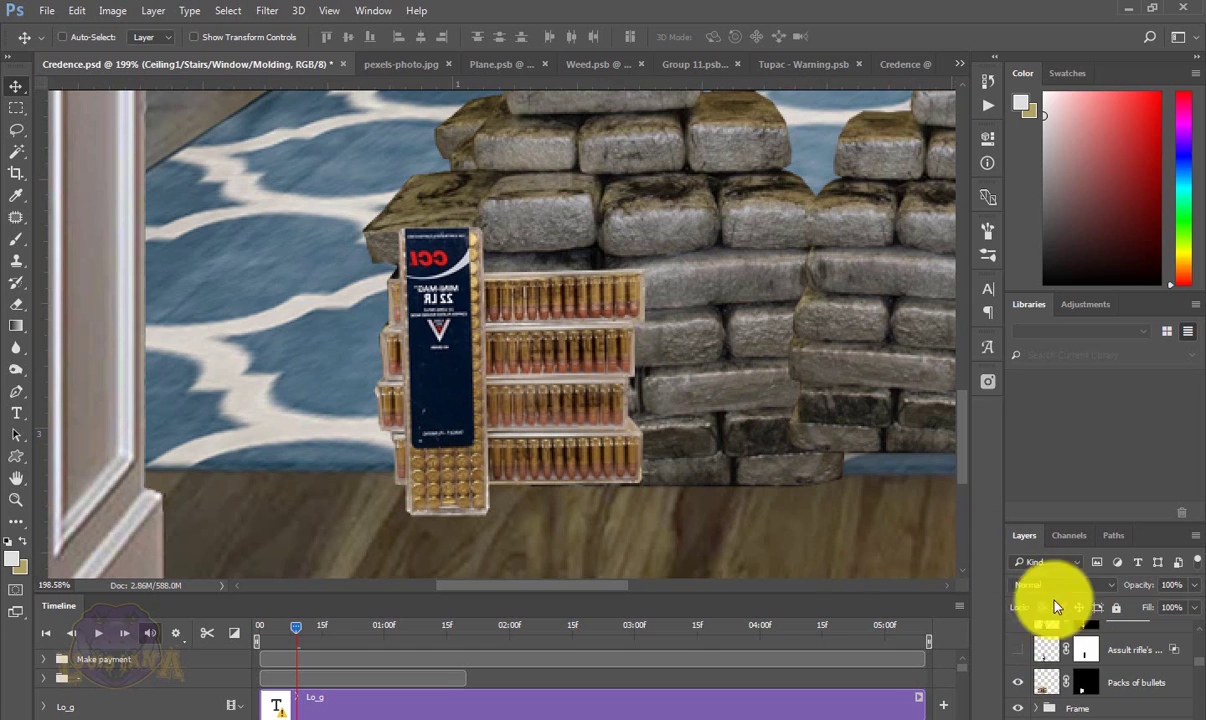
# - Show the assault rifle's shadow layer, toggling it to compare, and the Assult rifle layer with its Exposure 4 adjustment in the whole image
pyautogui.click(1018, 652)
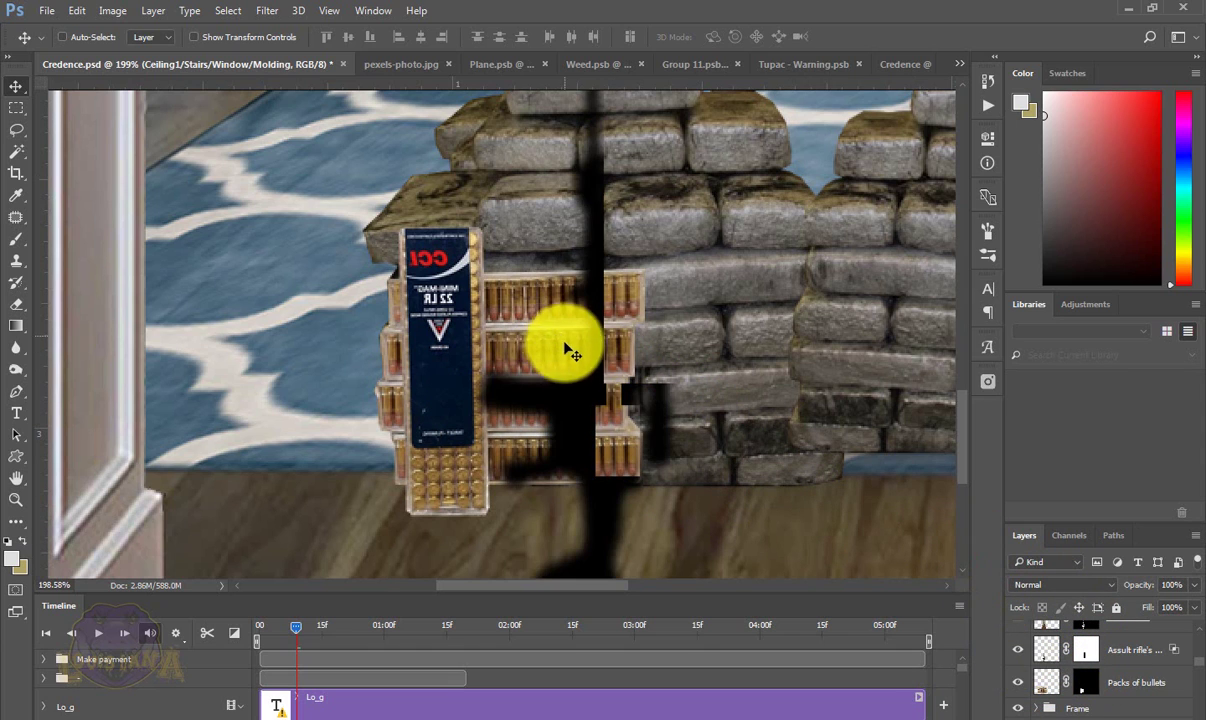
pyautogui.click(1018, 652)
pyautogui.click(1018, 652)
pyautogui.scroll(2, 1144, 668)
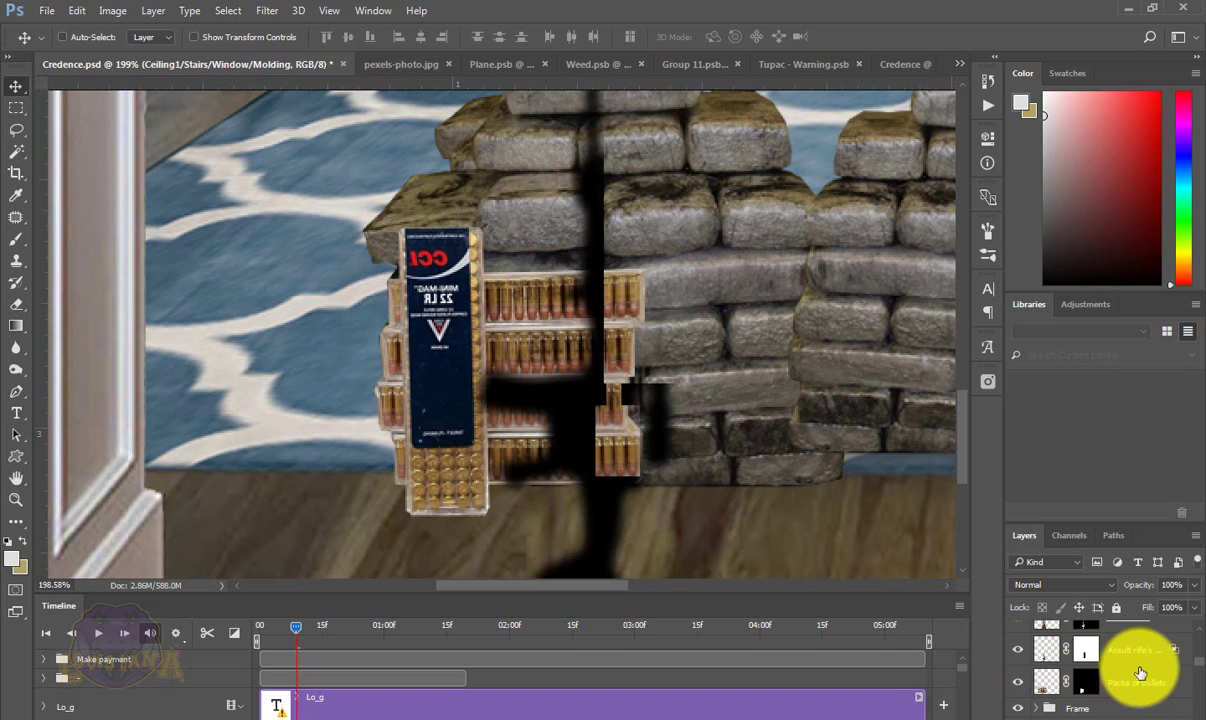
pyautogui.hotkey('ctrl', '0')
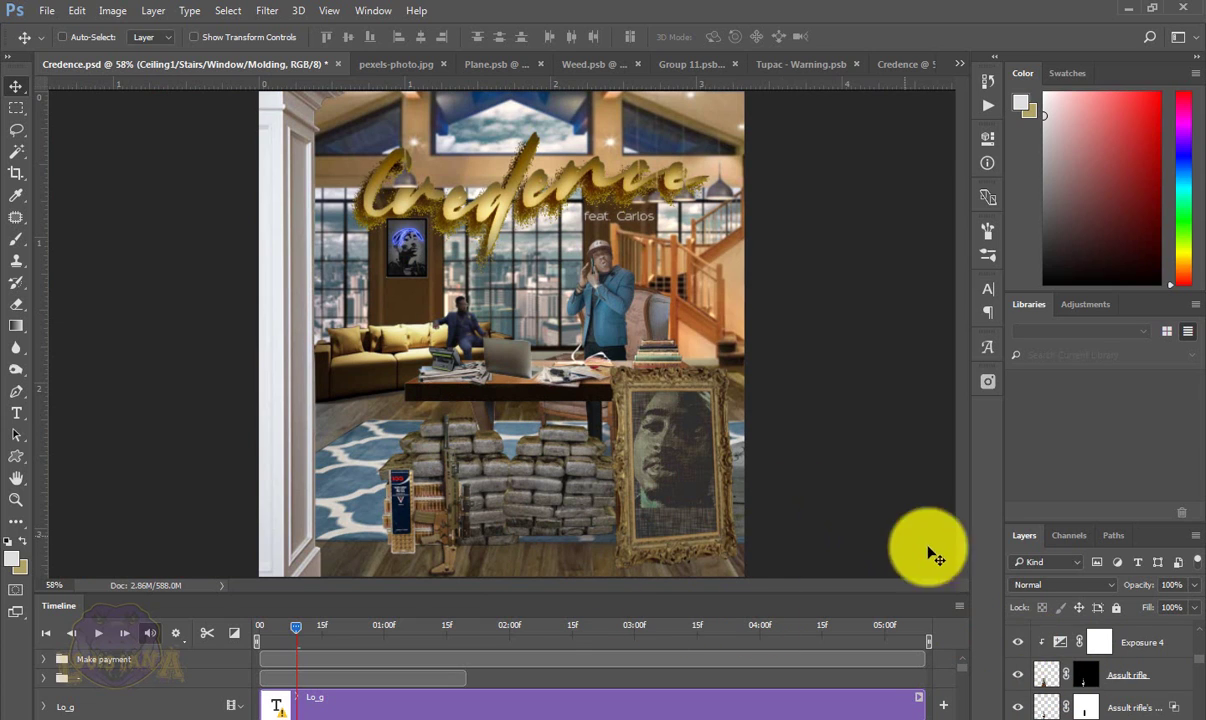
# - Show the Statue group in front of the packages and the Ancient vase group beside the framed painting
pyautogui.scroll(1, 1071, 654)
pyautogui.click(1018, 654)
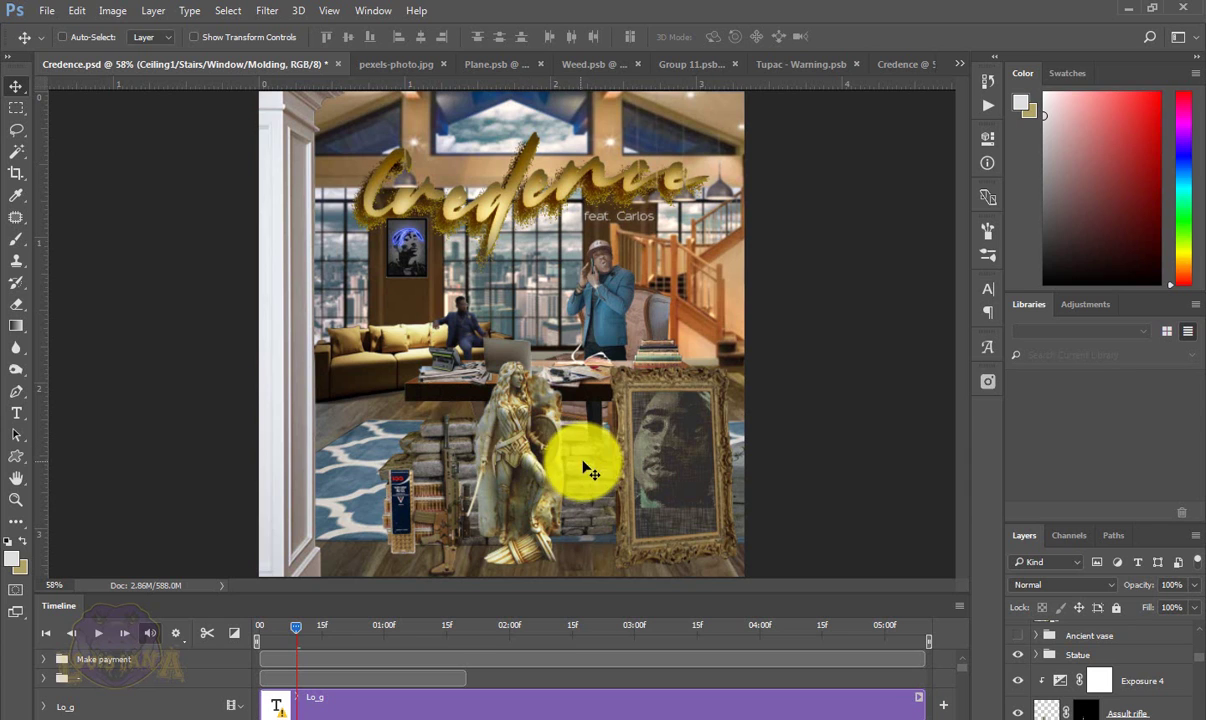
pyautogui.scroll(1, 1017, 658)
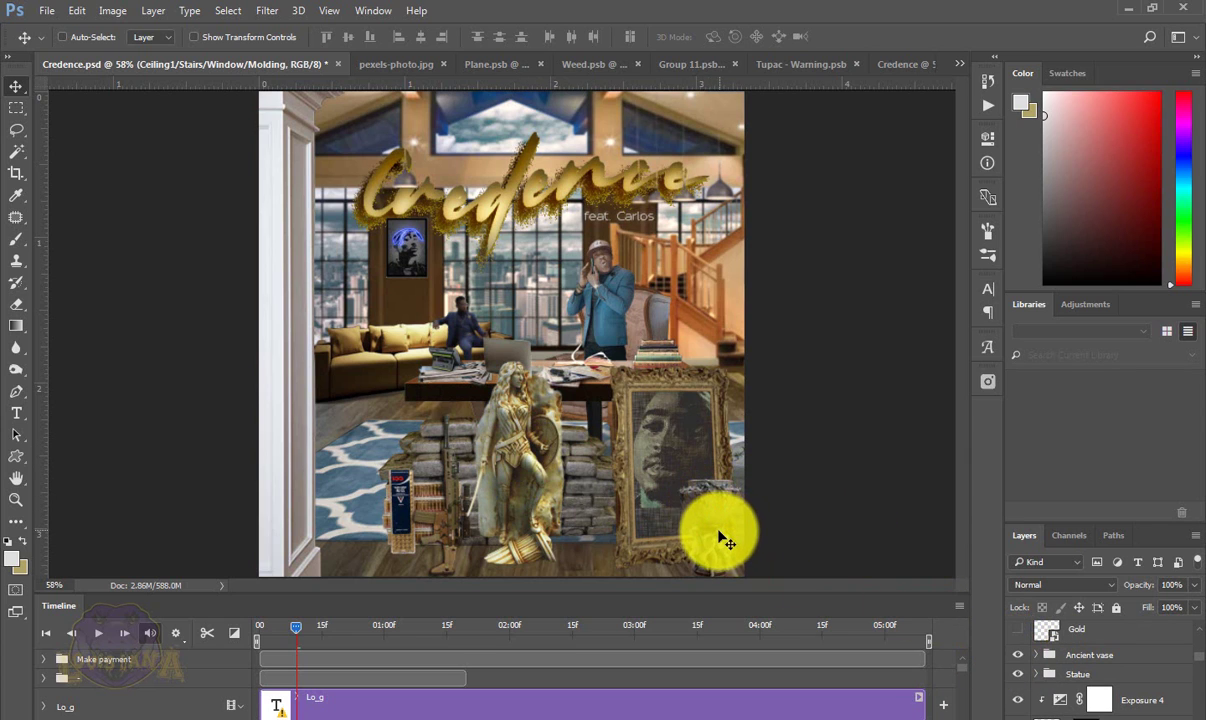
pyautogui.moveTo(718, 537); pyautogui.dragTo(716, 534)
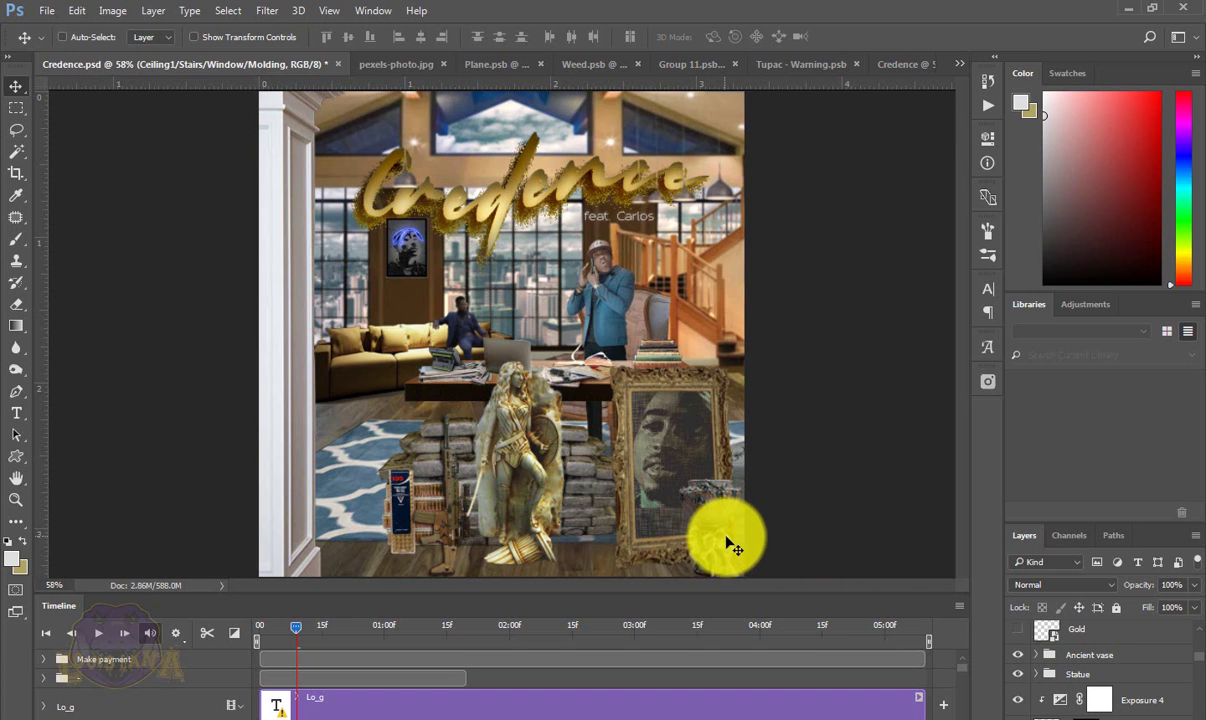
pyautogui.scroll(2, 710, 549)
pyautogui.scroll(-2, 710, 549)
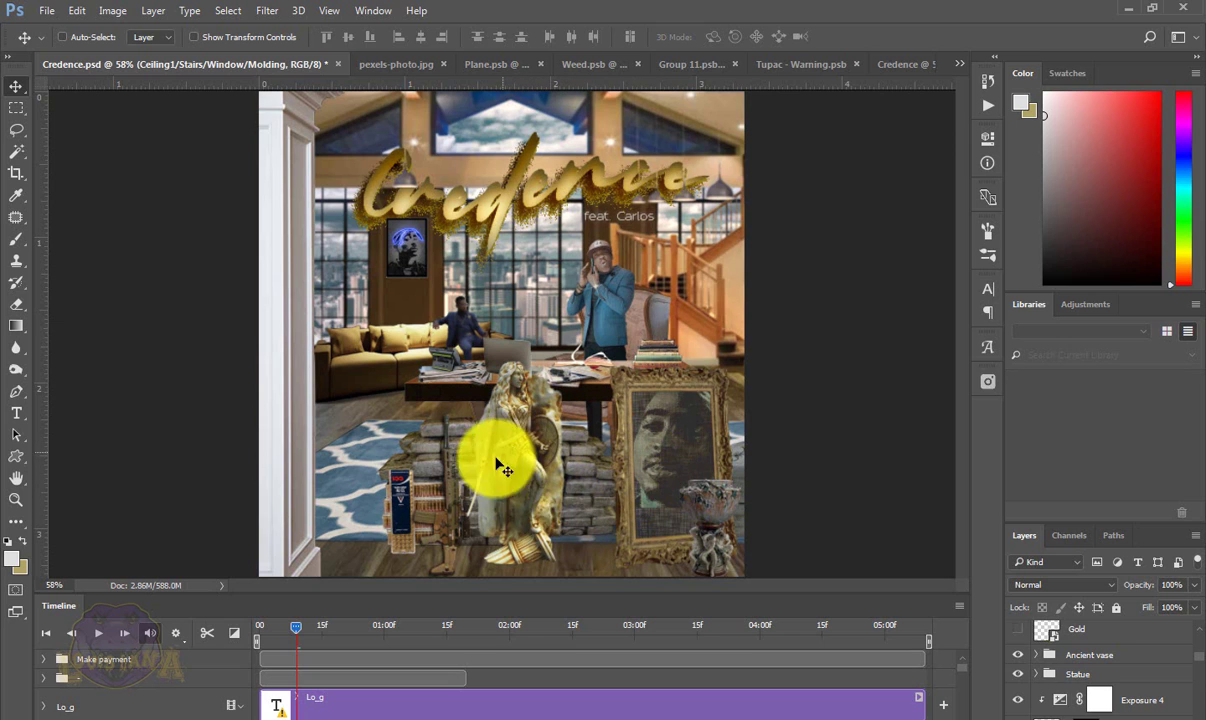
# - Show the Gold layer and open its smart object contents, viewing the treasure chest composite up close
pyautogui.click(1018, 633)
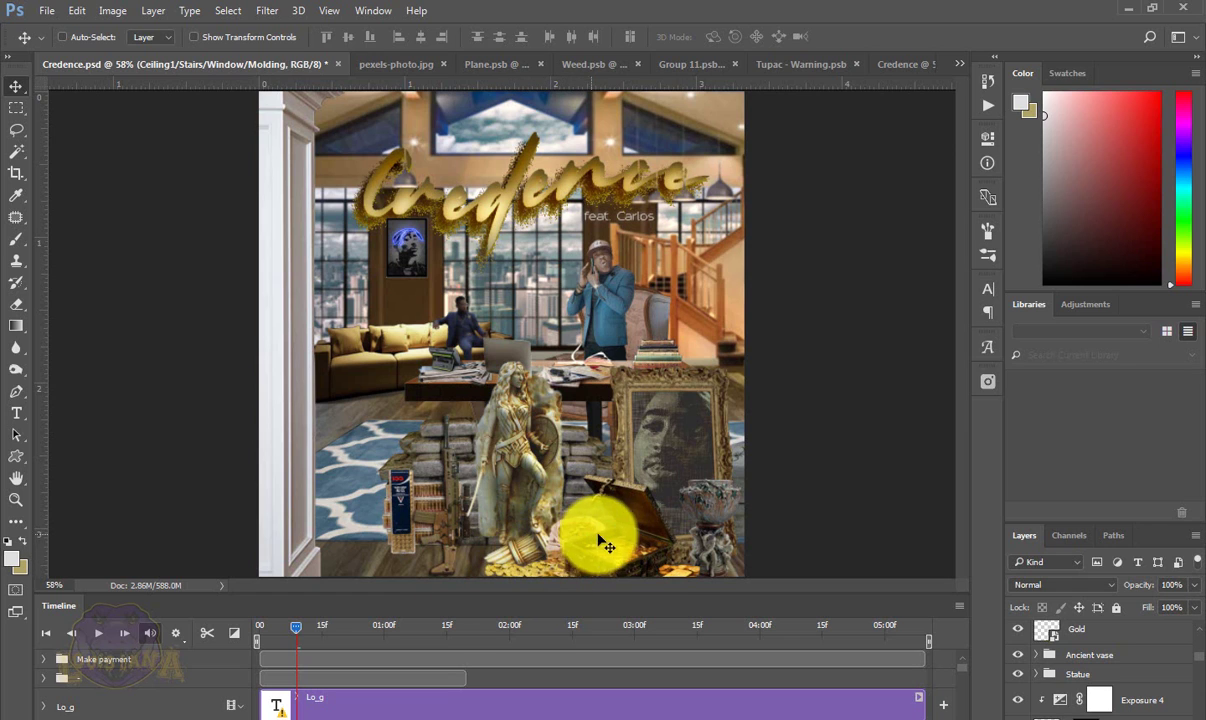
pyautogui.doubleClick(1050, 634)
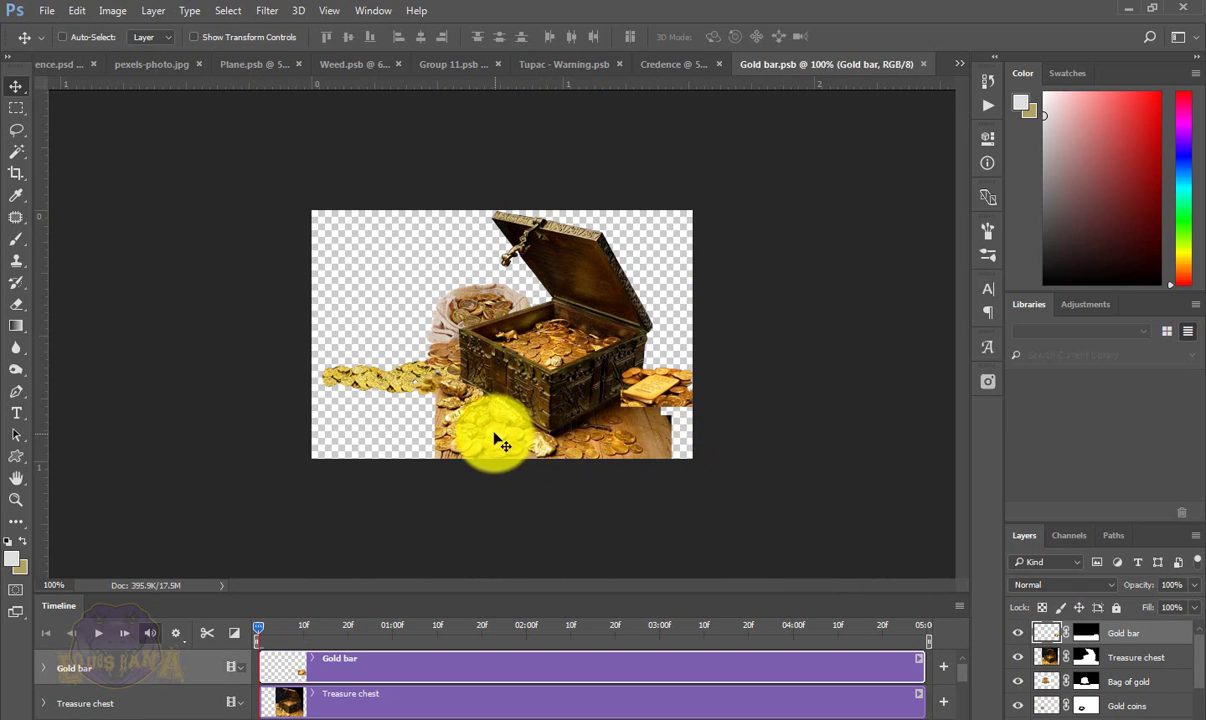
pyautogui.scroll(4, 535, 436)
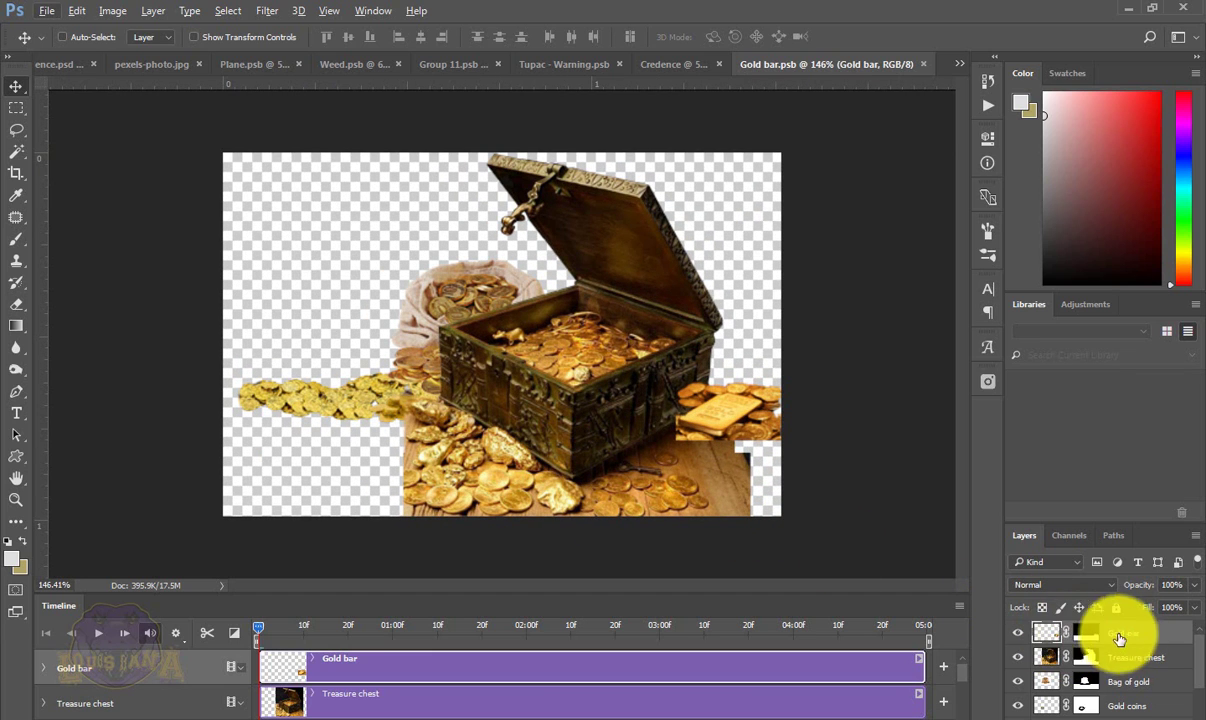
# - Toggle the Gold bar, Treasure chest, Bag of gold and Gold coins layers in Gold bar.psb to compare, and return to Credence.psd
pyautogui.click(1019, 634)
pyautogui.click(1019, 634)
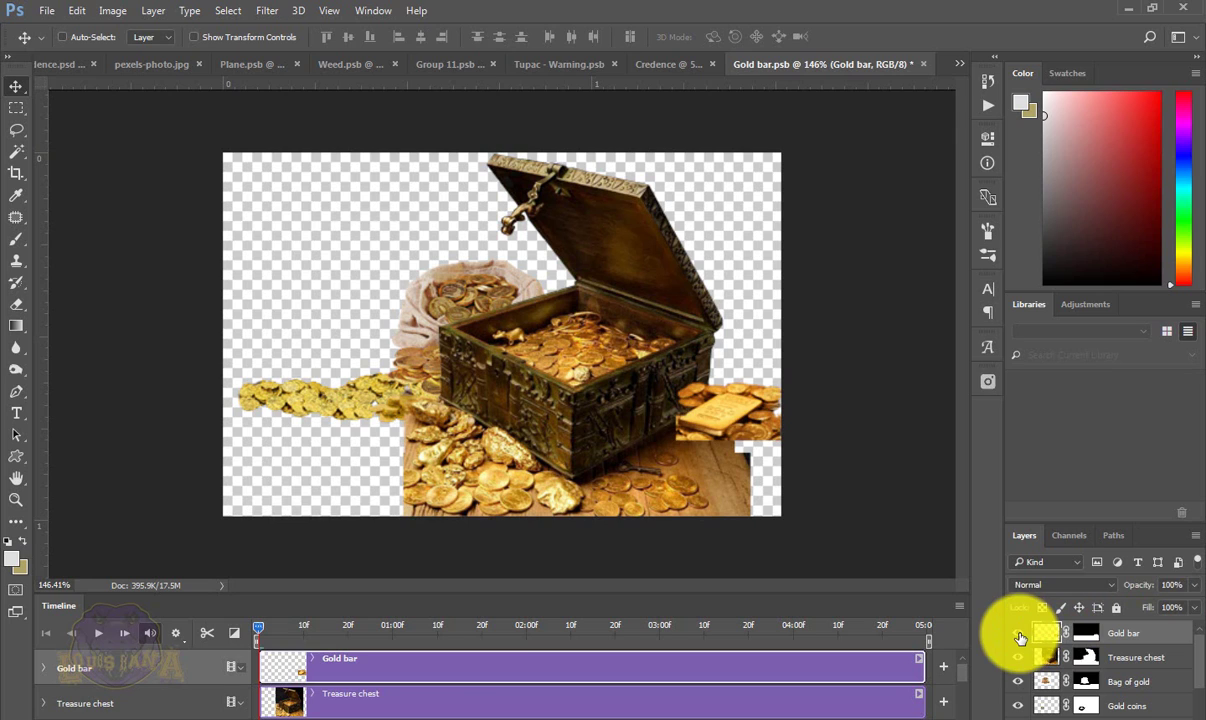
pyautogui.click(1019, 660)
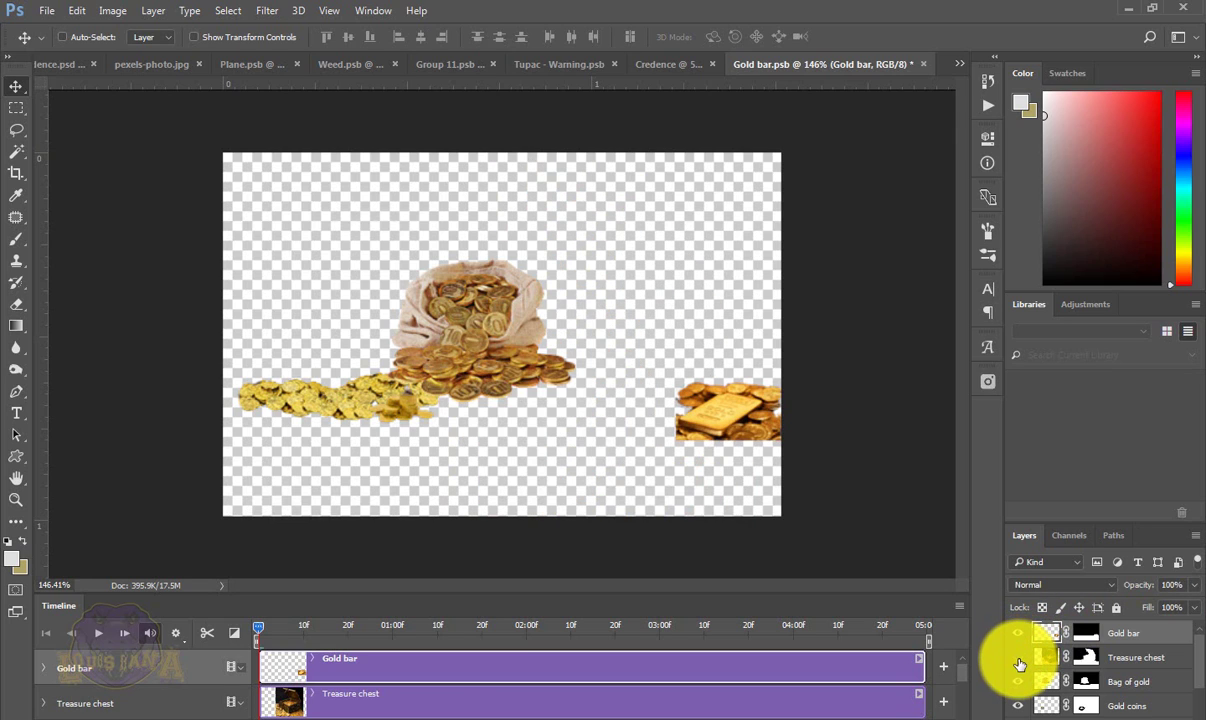
pyautogui.click(1019, 660)
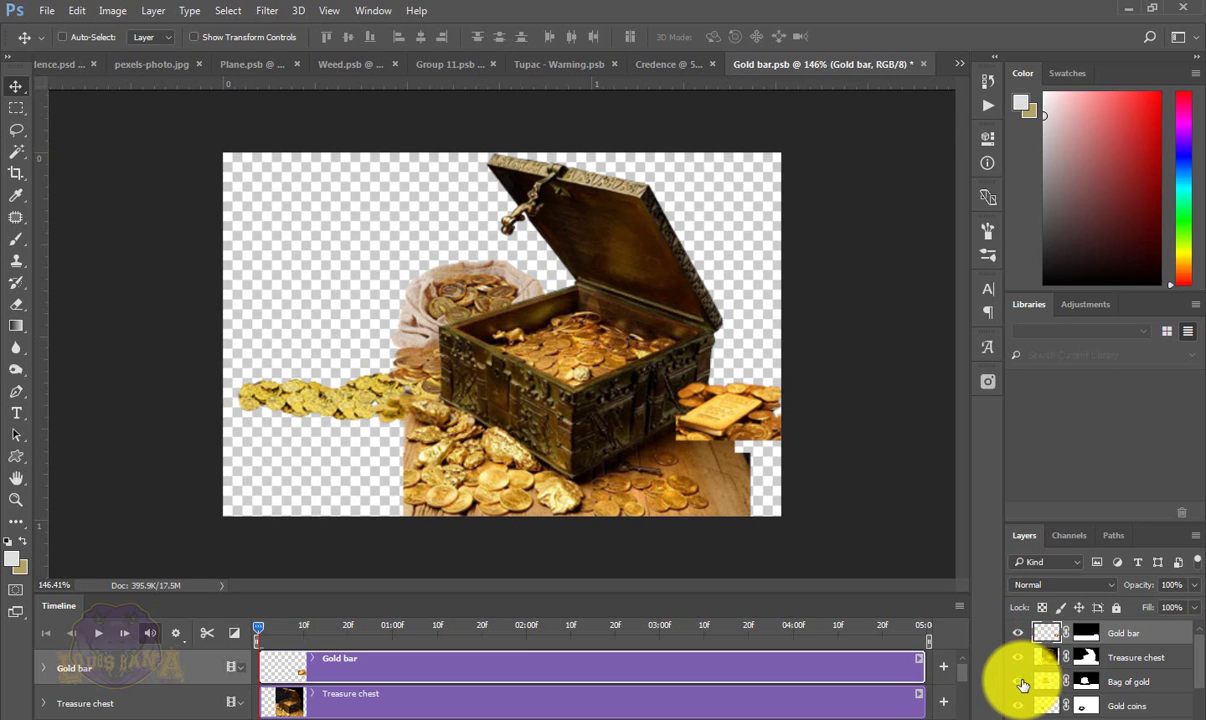
pyautogui.click(1018, 682)
pyautogui.click(1018, 682)
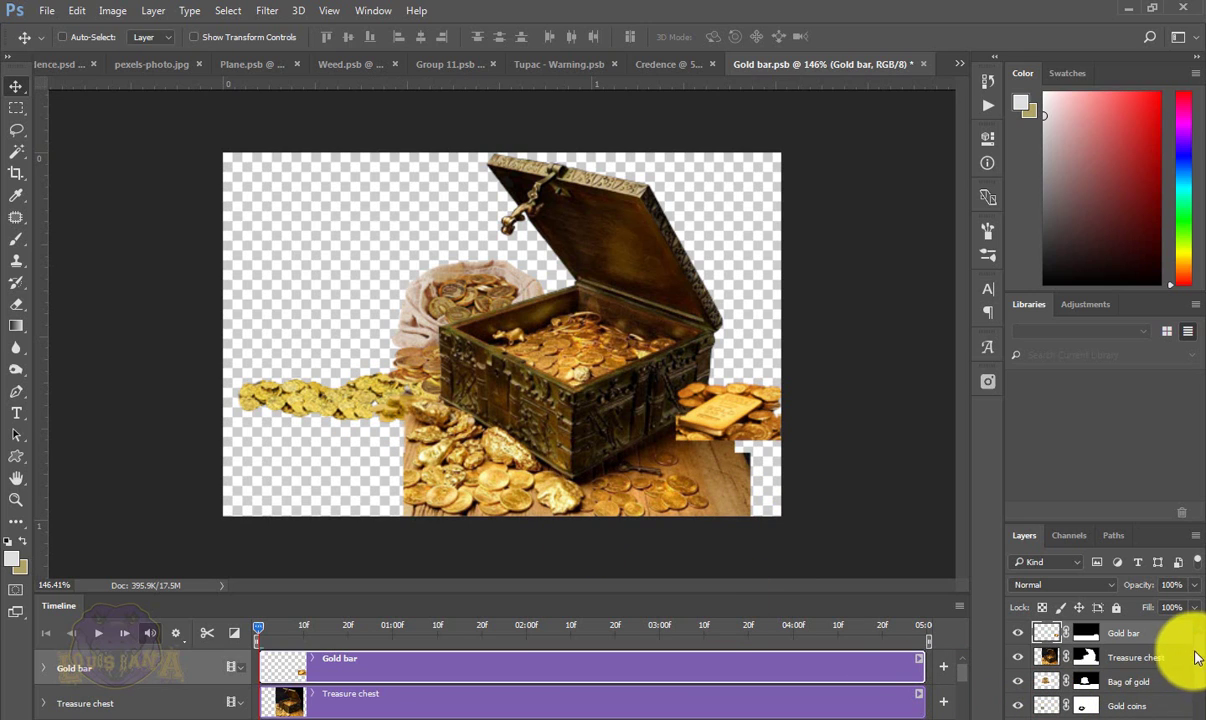
pyautogui.scroll(-3, 1200, 655)
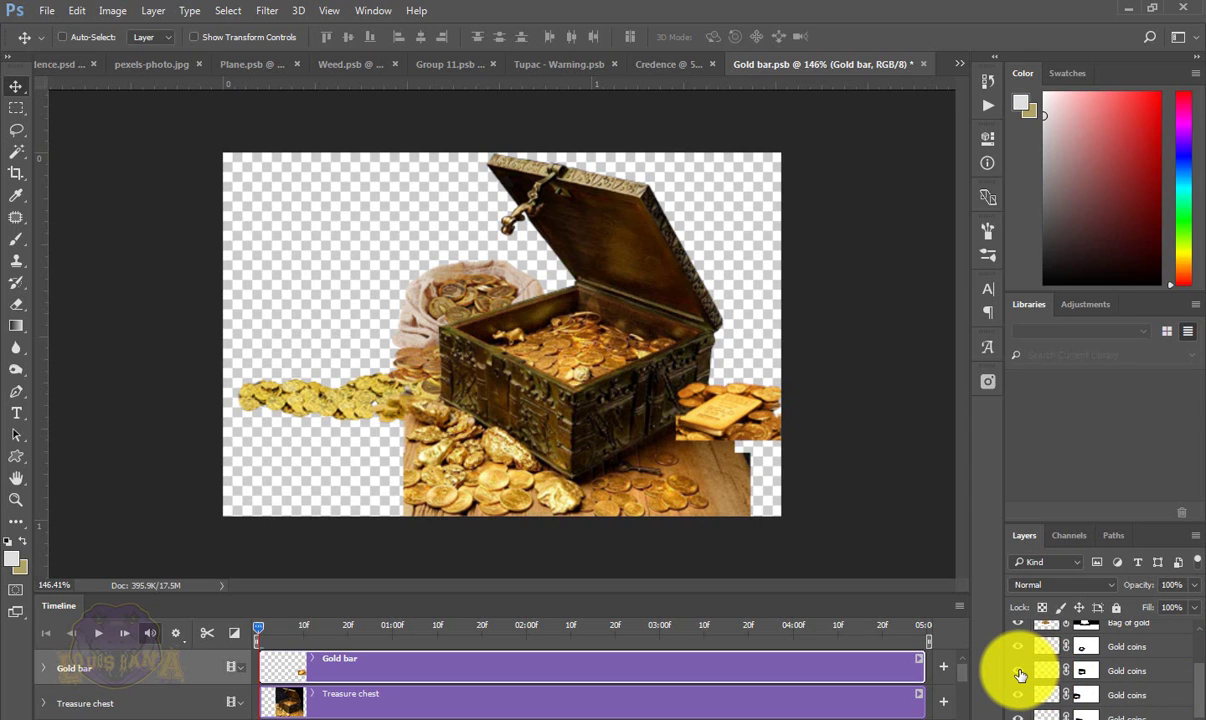
pyautogui.click(1019, 700)
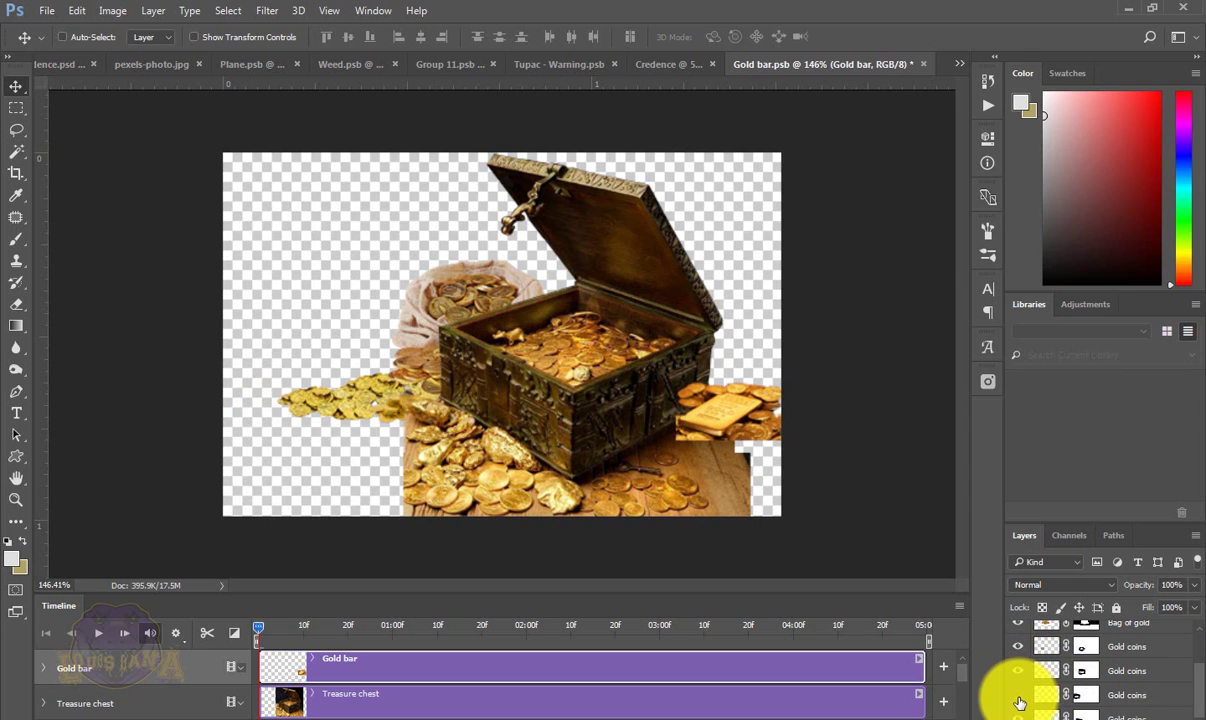
pyautogui.click(1019, 705)
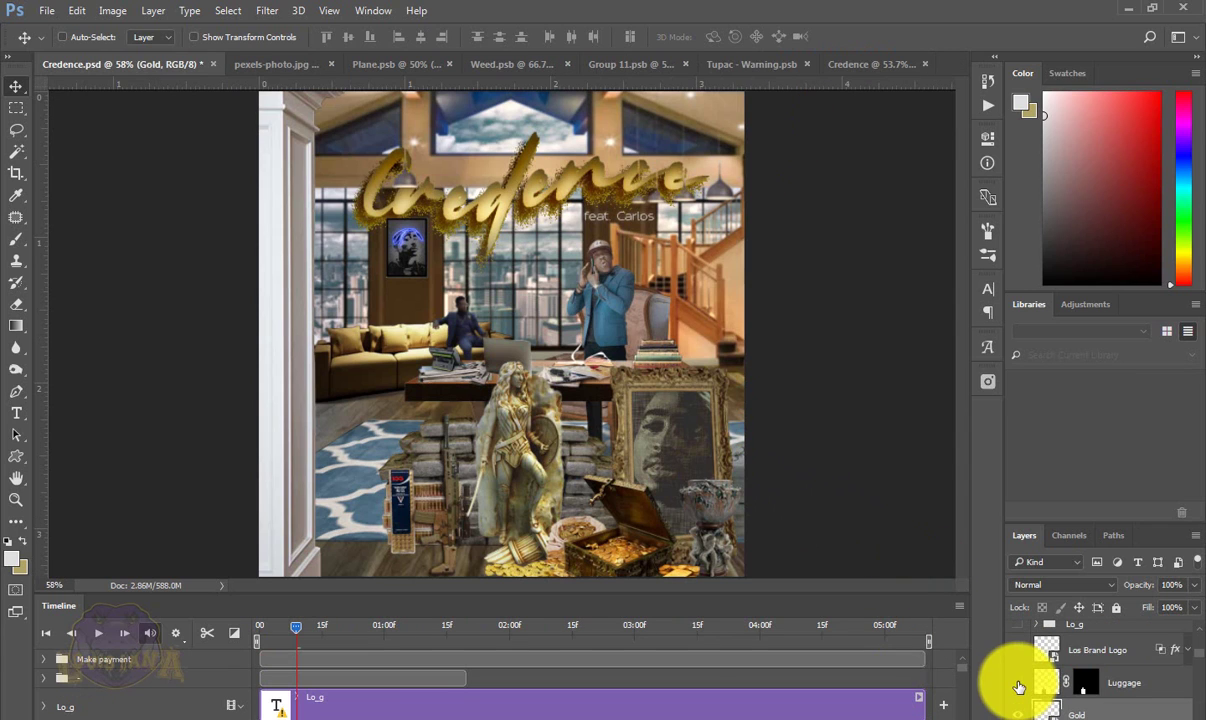
# - Preview the Luggage layer and hide it again, and show the Los Brand Logo layer, viewing it up close on the laptop lid
pyautogui.click(1017, 685)
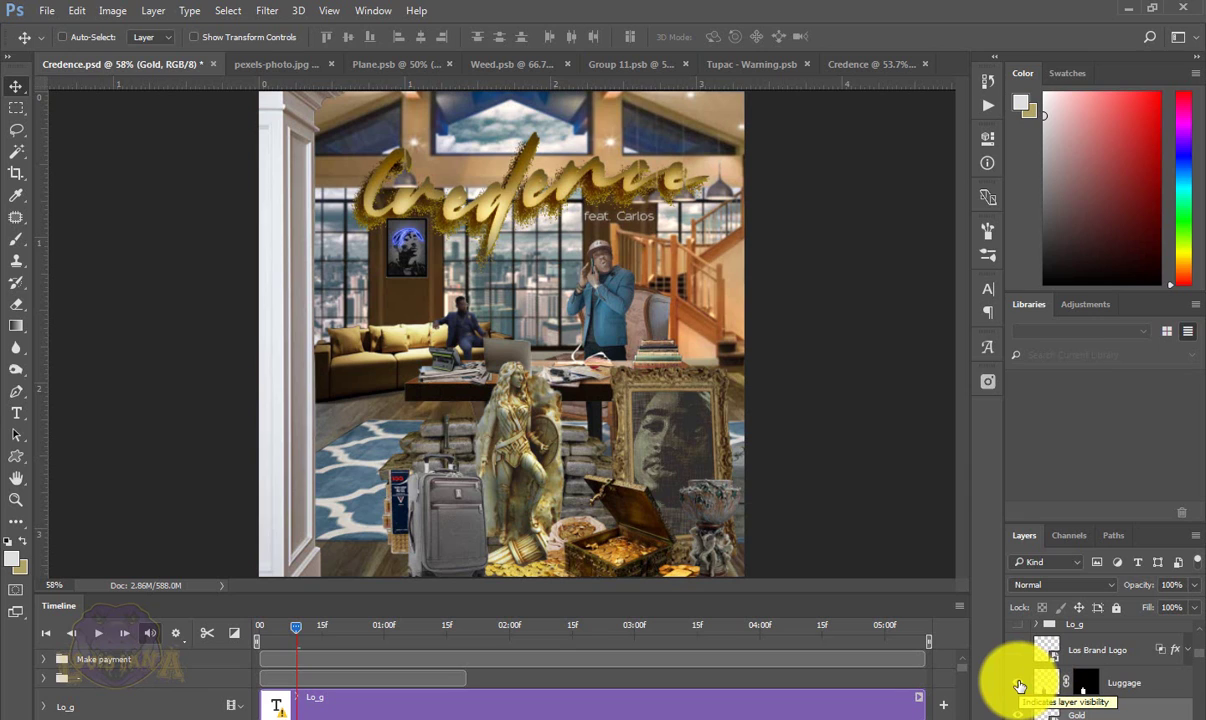
pyautogui.click(1019, 686)
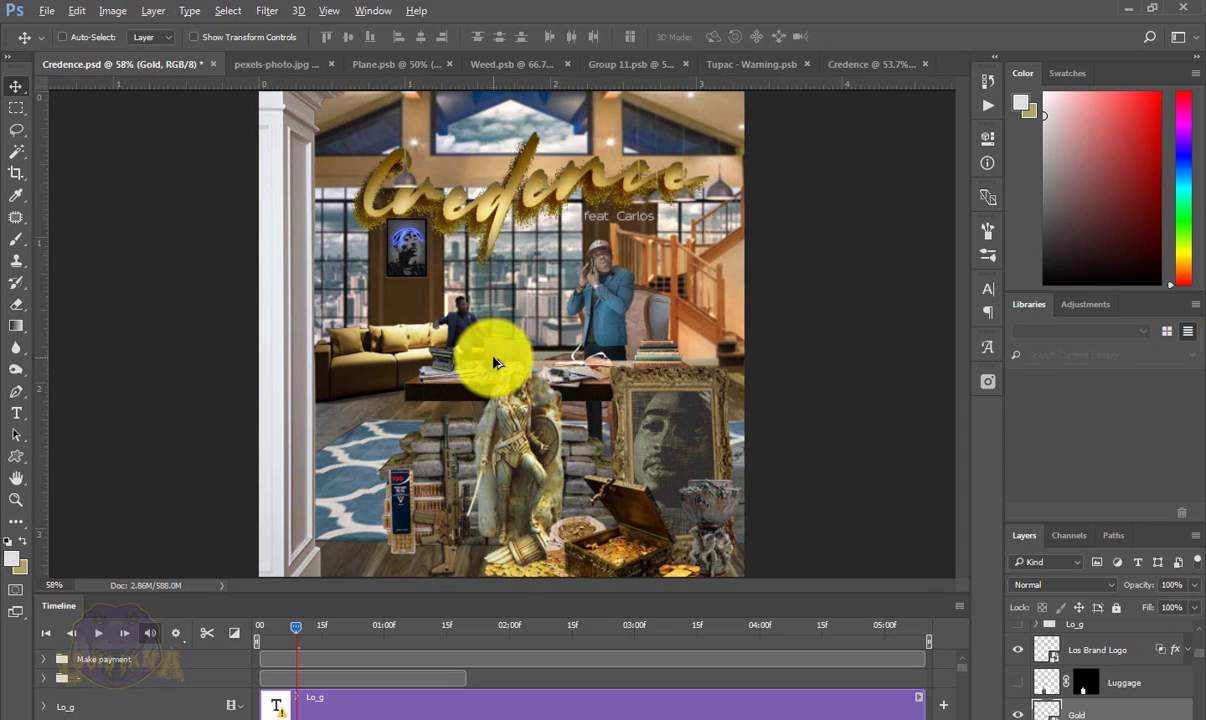
pyautogui.scroll(3, 495, 358)
pyautogui.scroll(2, 505, 378)
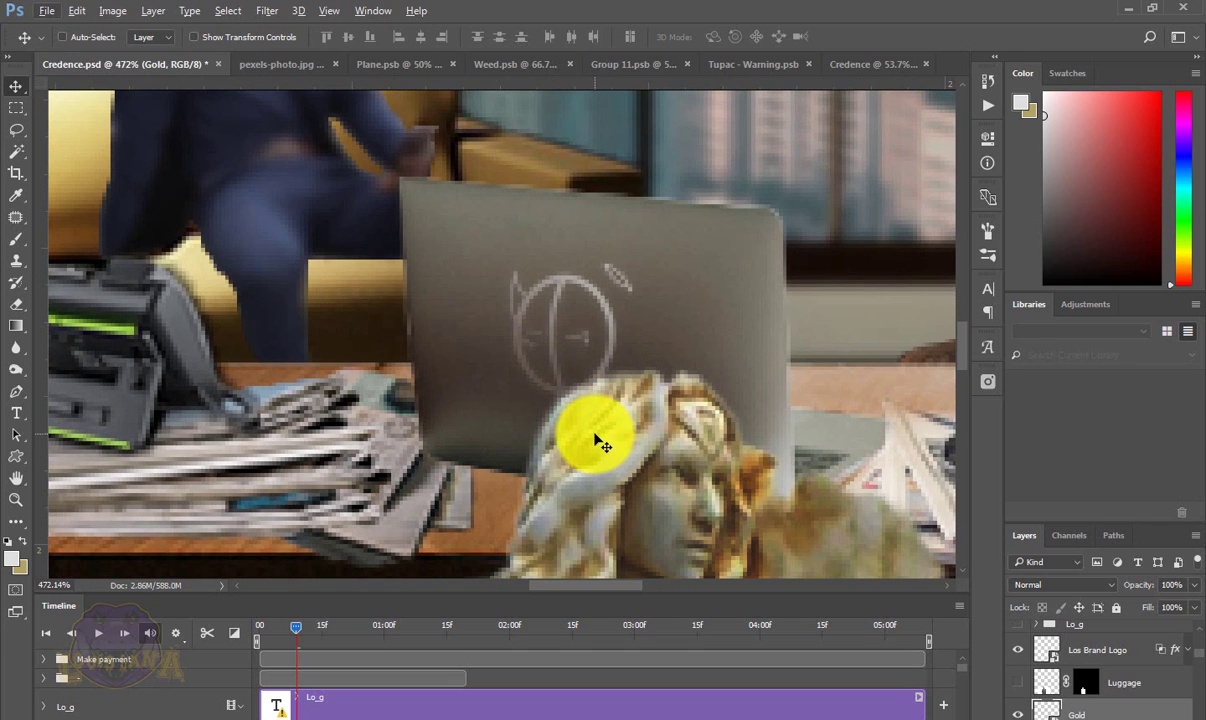
pyautogui.moveTo(560, 420); pyautogui.dragTo(596, 466)
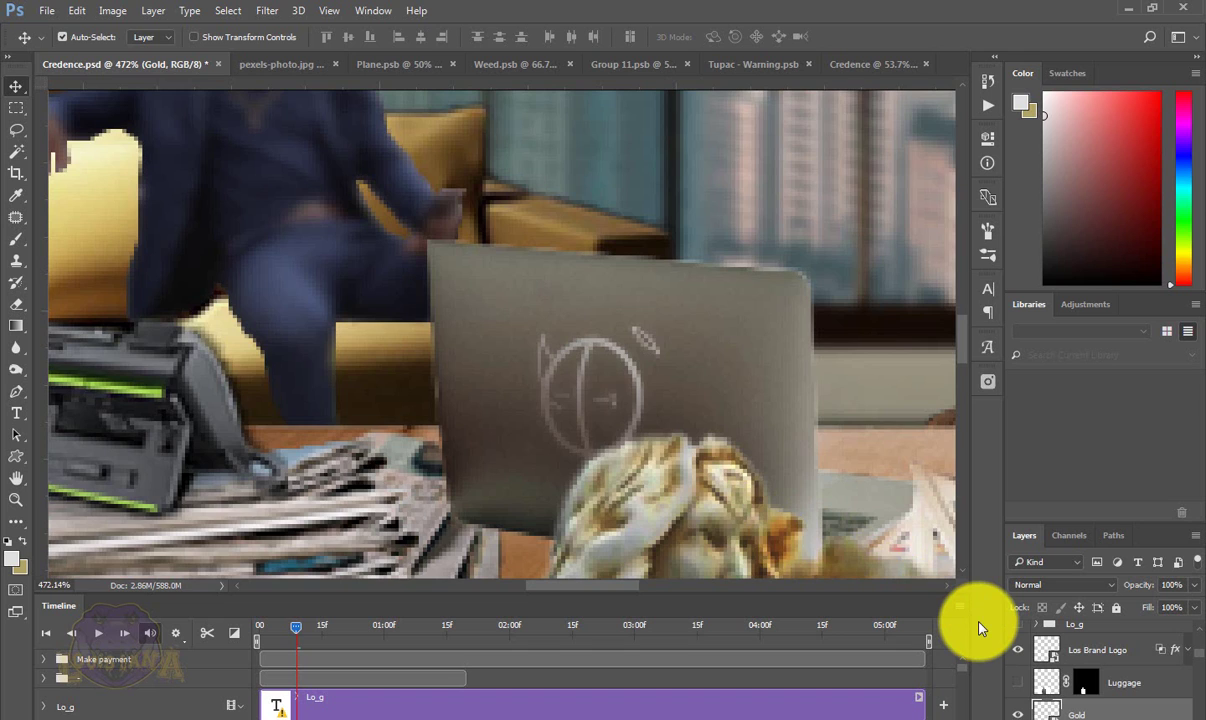
pyautogui.hotkey('ctrl', '0')
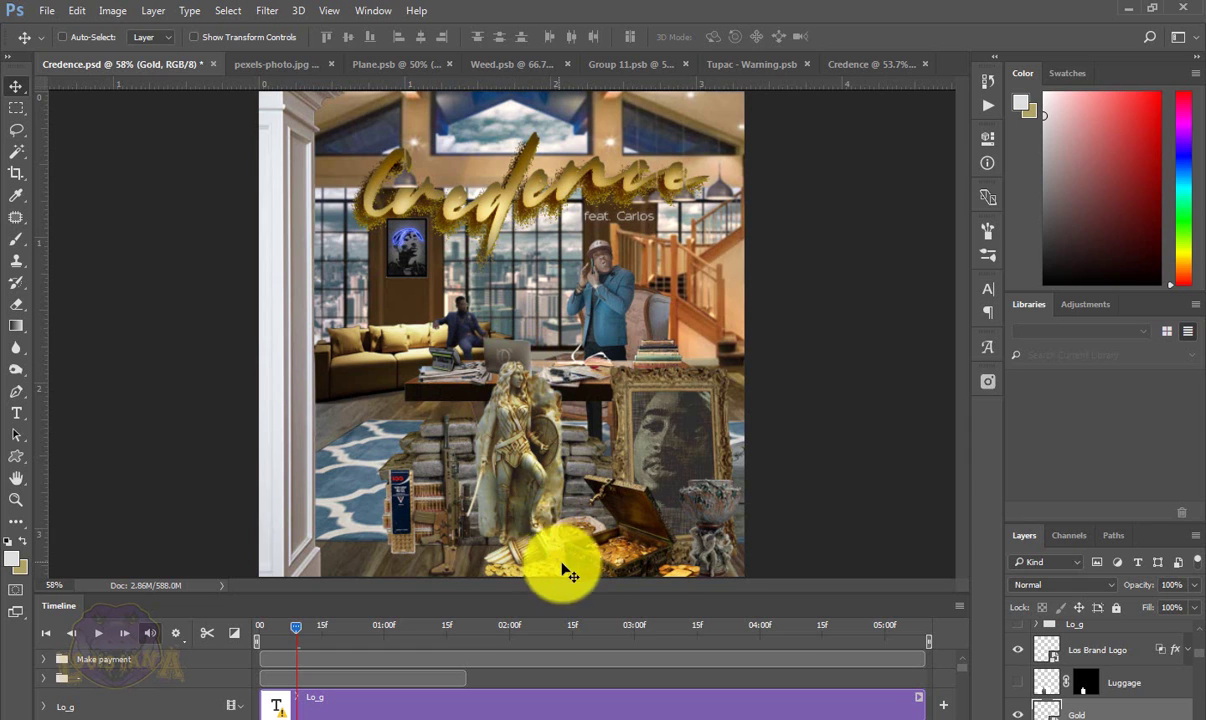
# - Select the Los Brand Logo layer, bring its Style keyframes into view in the timeline, and set the playhead to 0:00:00:00
pyautogui.click(1092, 650)
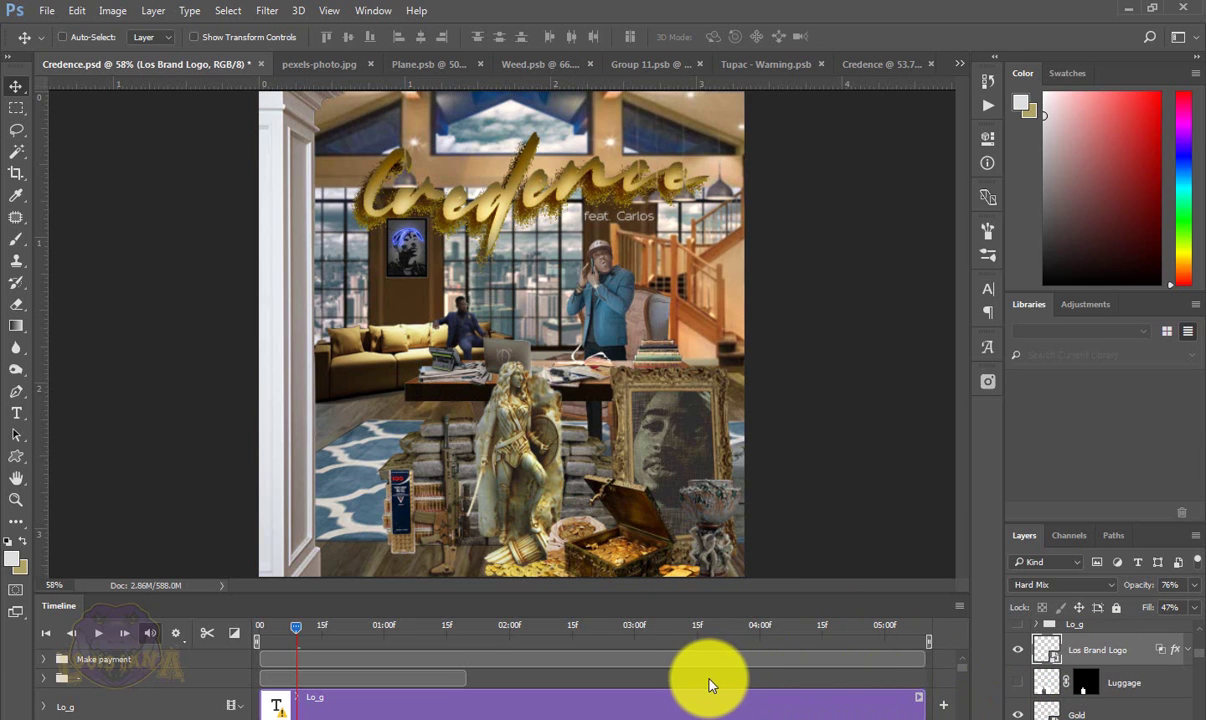
pyautogui.scroll(-6, 708, 684)
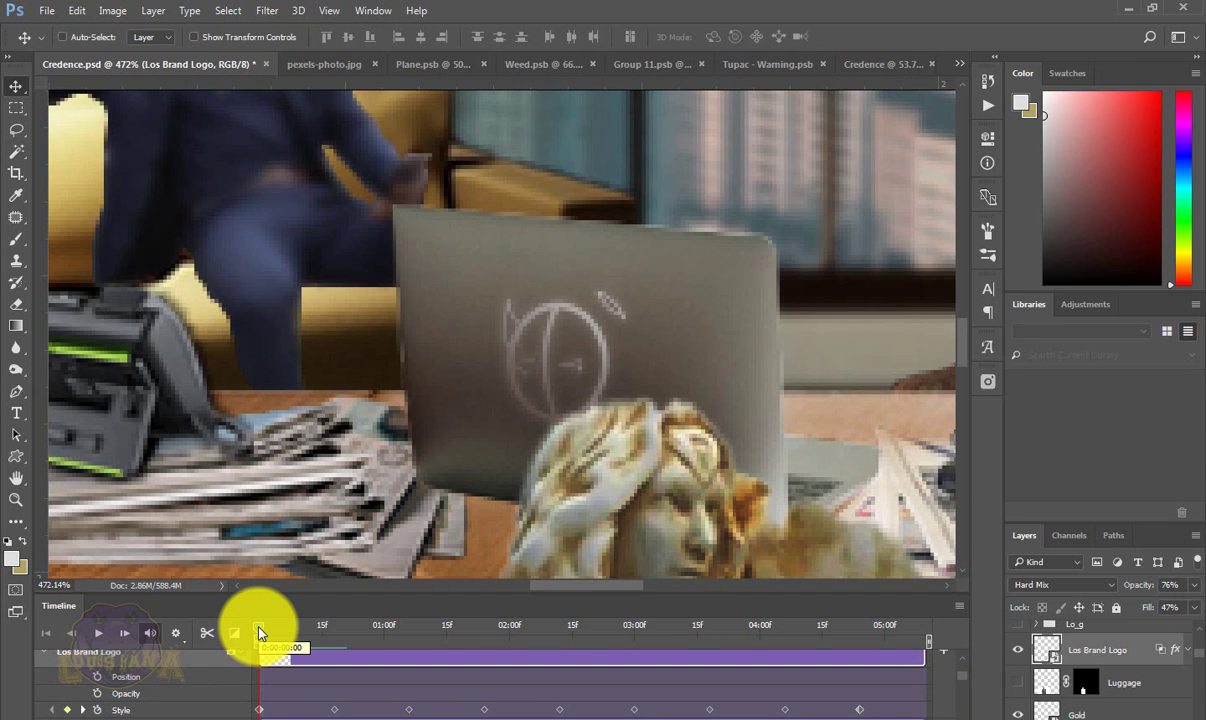
pyautogui.moveTo(258, 628); pyautogui.dragTo(234, 661)
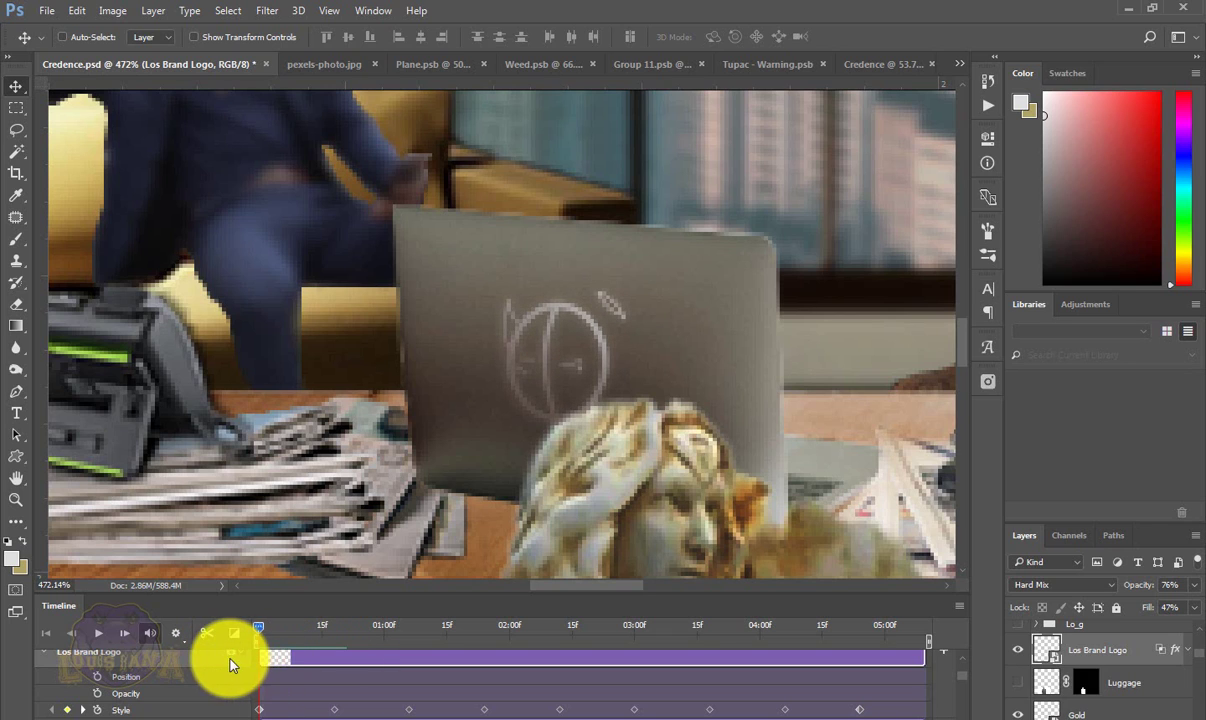
# - Expand the Los Brand Logo layer's effects and toggle its Gradient Overlay and Outer Glow off and on to compare
pyautogui.click(1188, 653)
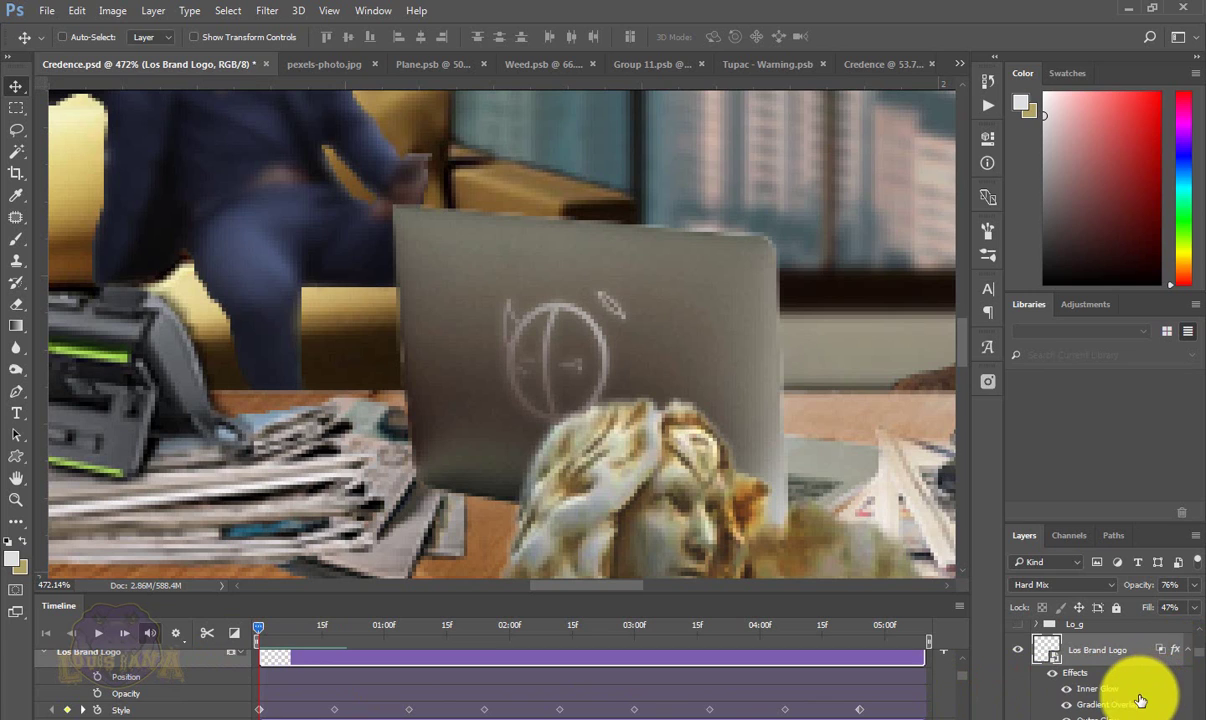
pyautogui.scroll(-1, 1137, 702)
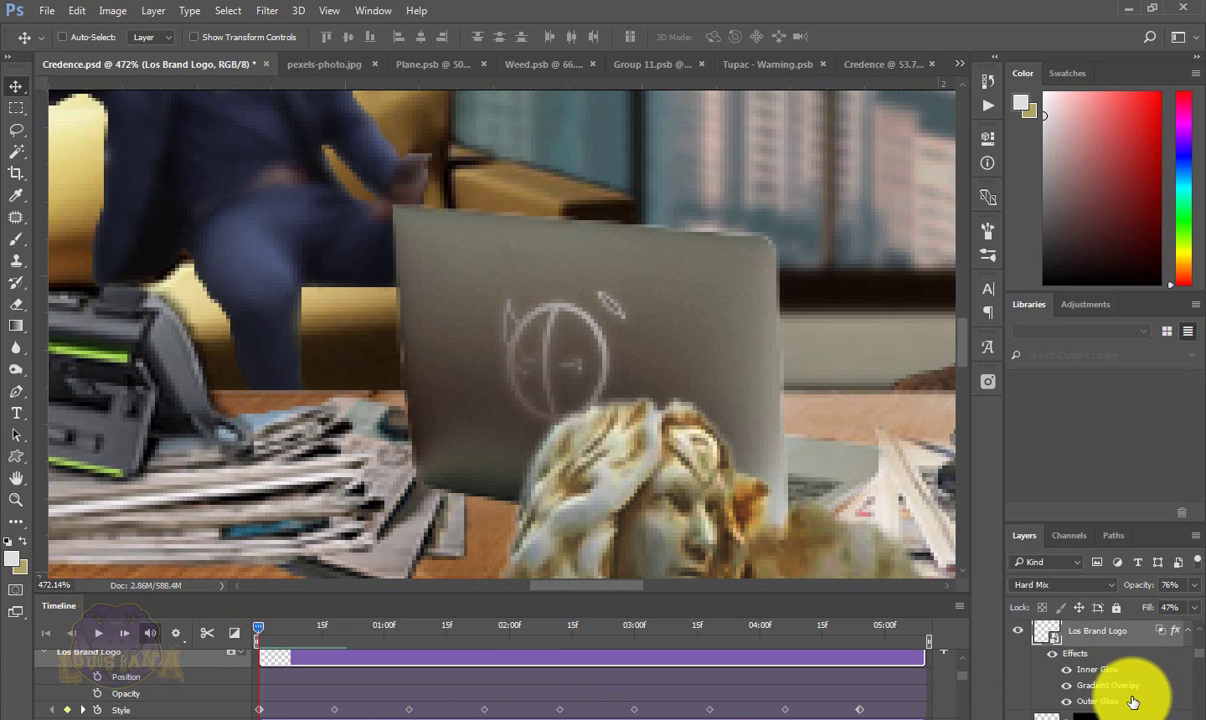
pyautogui.click(1066, 688)
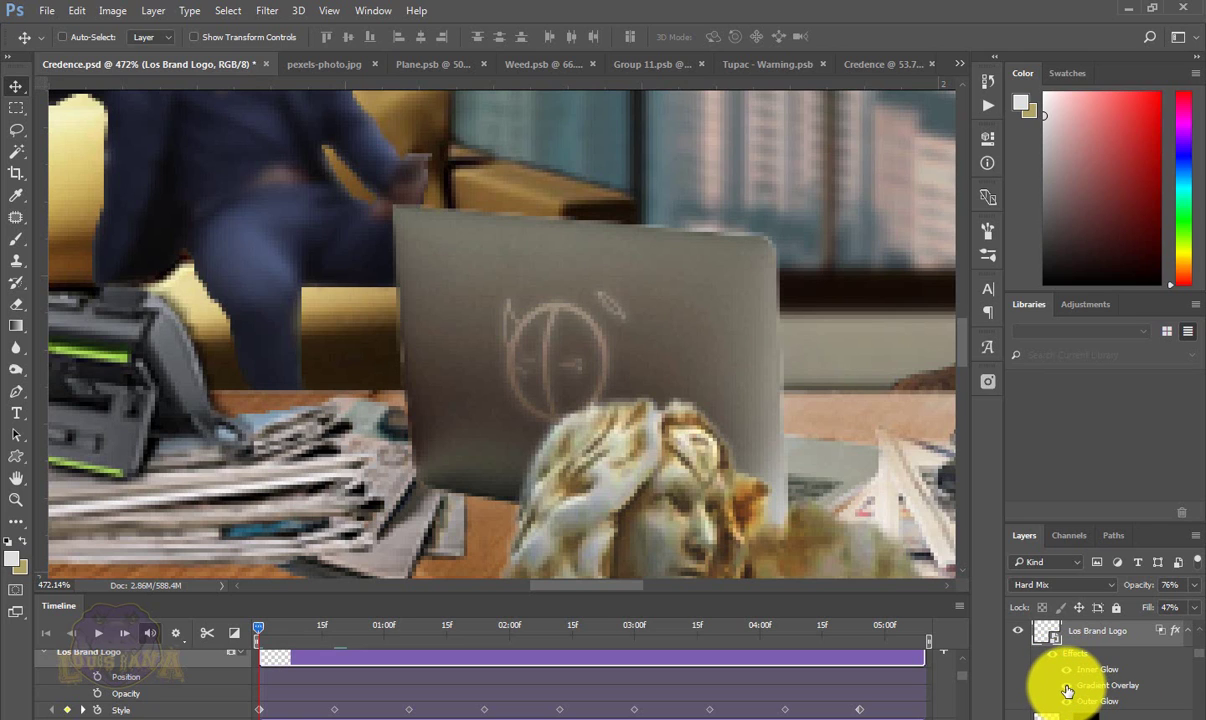
pyautogui.click(1067, 689)
pyautogui.click(1066, 702)
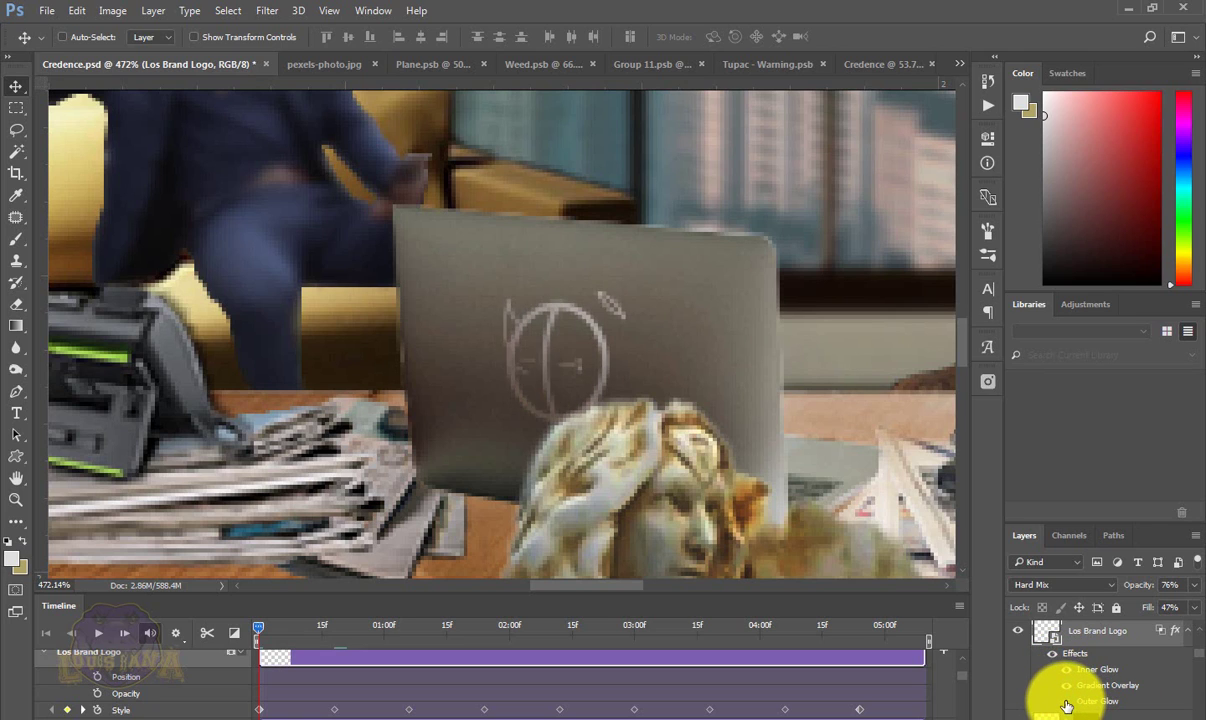
pyautogui.click(1066, 702)
pyautogui.click(1066, 702)
pyautogui.click(1066, 702)
pyautogui.click(1066, 704)
pyautogui.click(1066, 704)
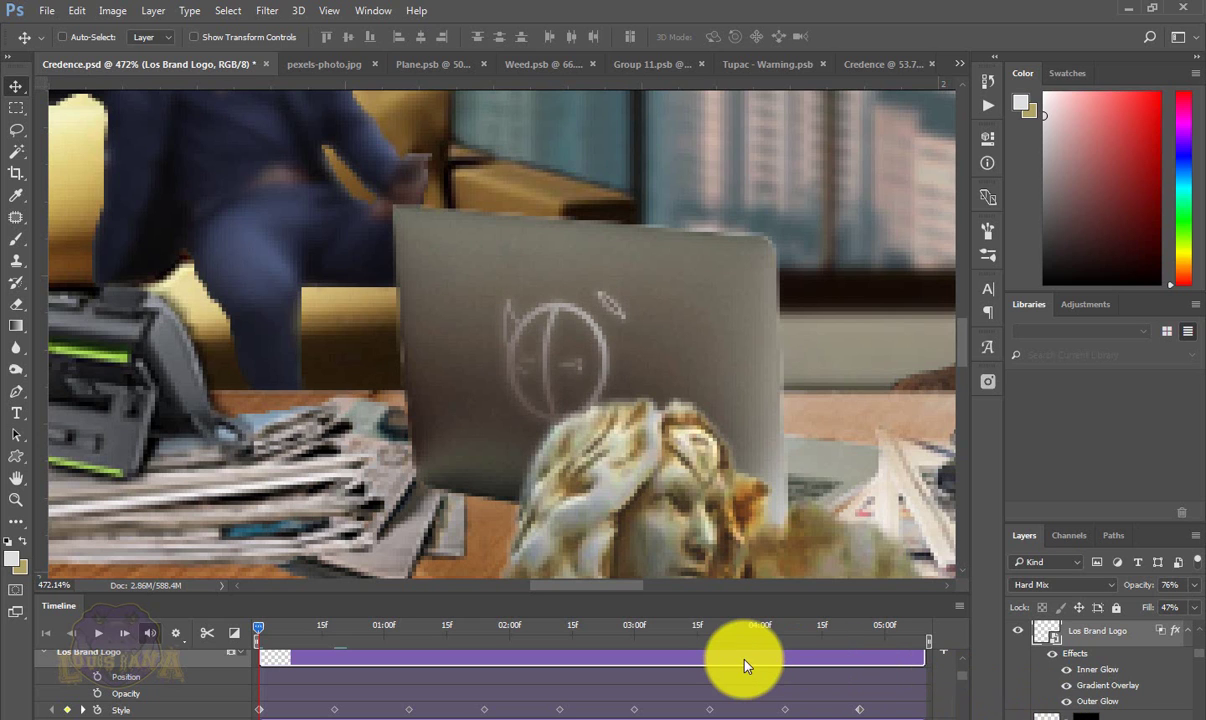
# - Show the Lo_g group containing the man in the dark suit, with the whole composite in view
pyautogui.hotkey('ctrl', '0')
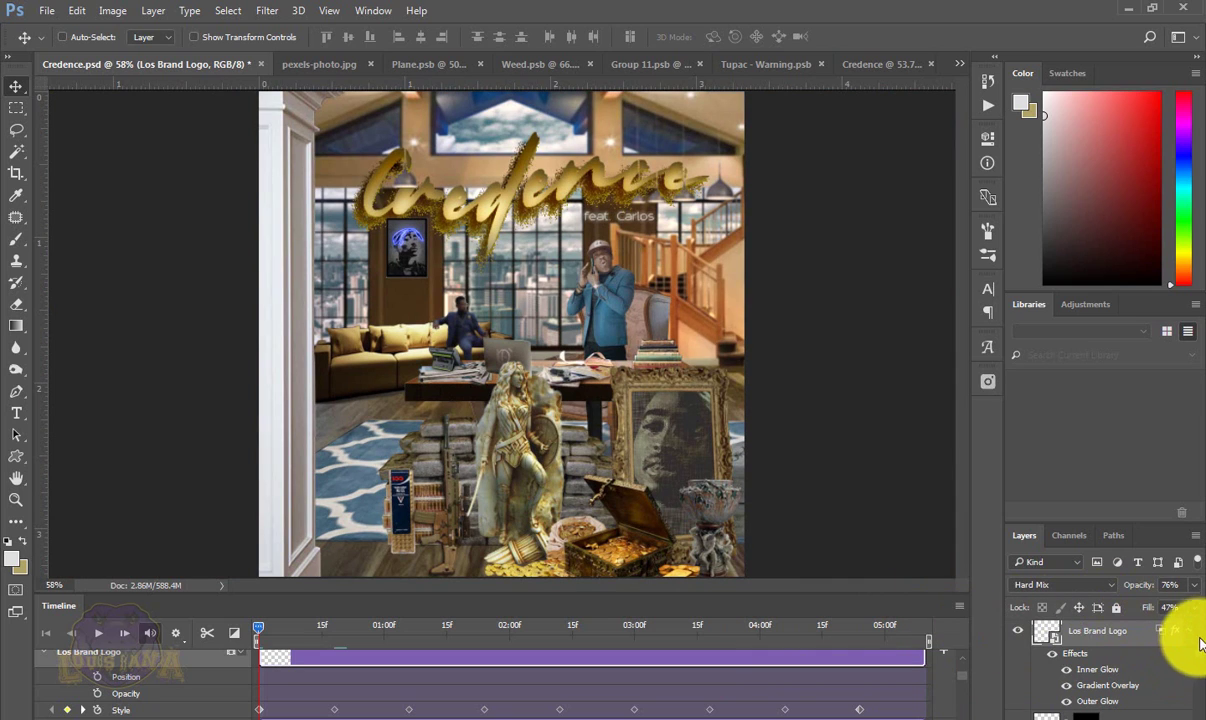
pyautogui.scroll(3, 1200, 660)
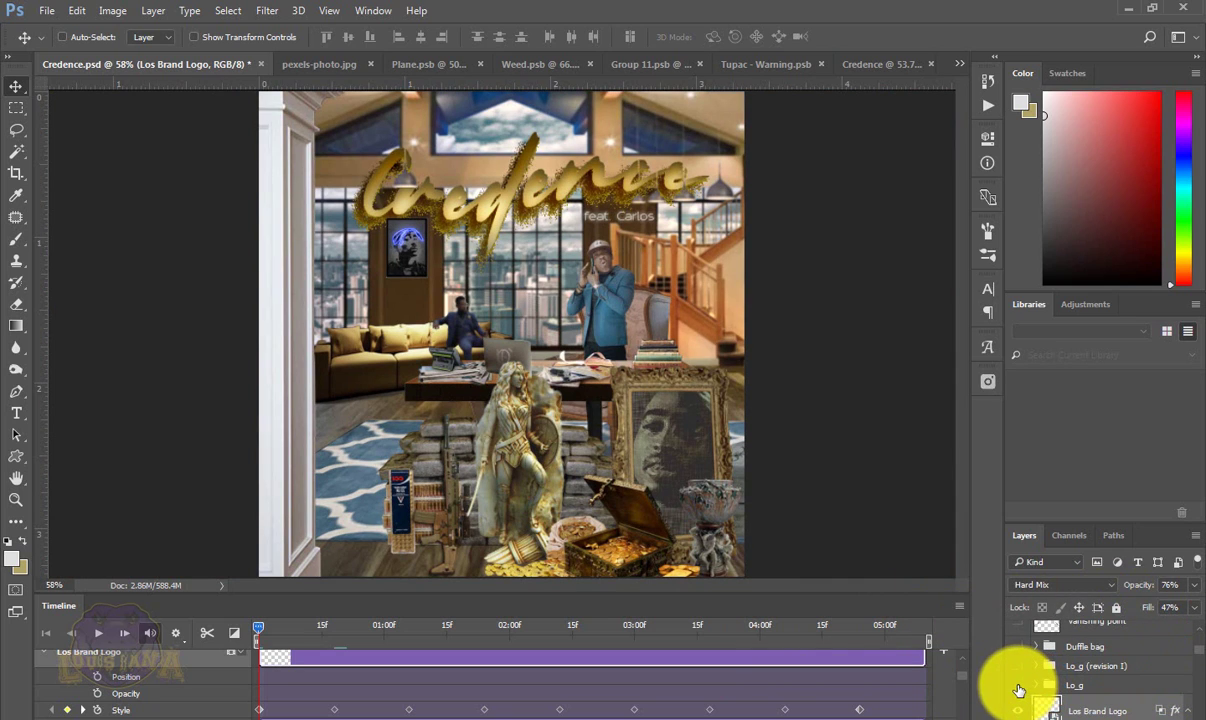
pyautogui.click(1018, 688)
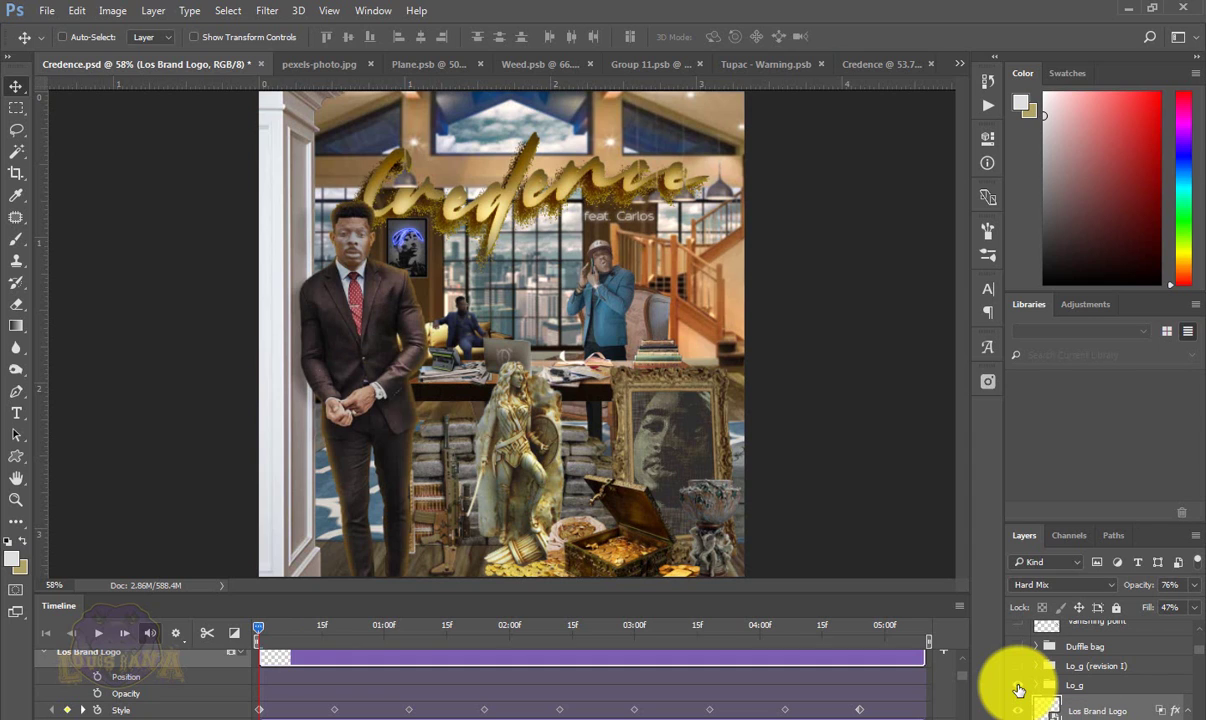
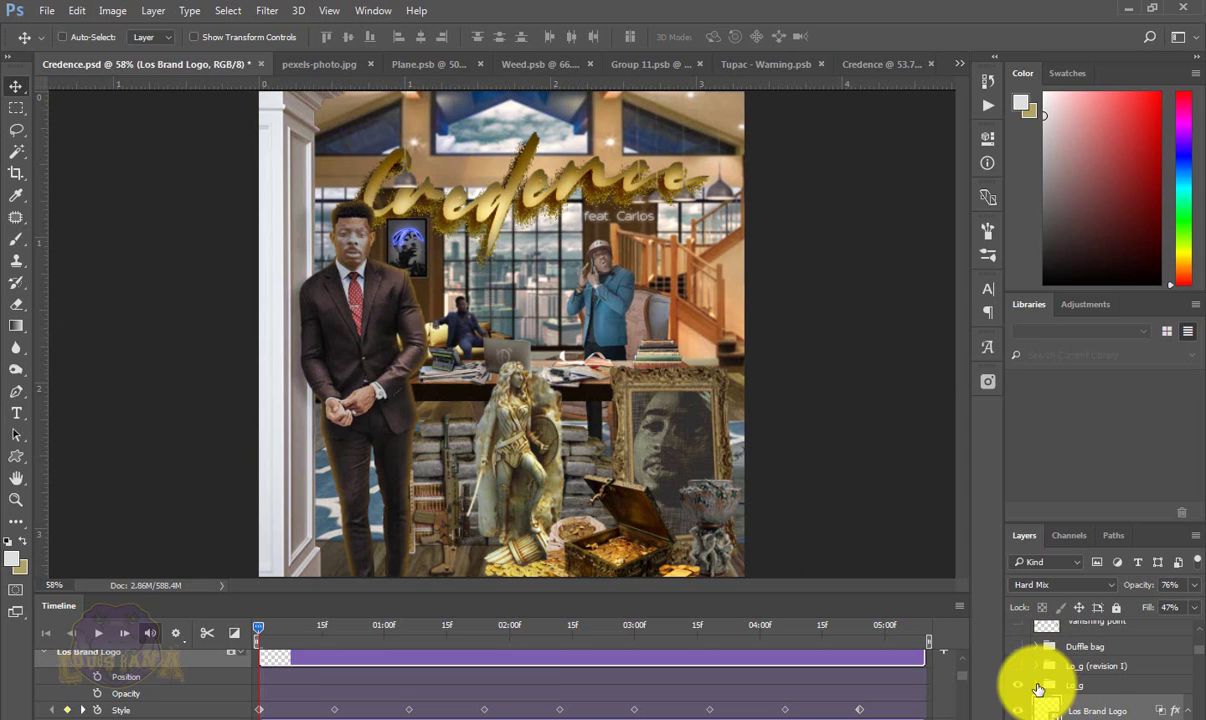
# - Expand the Lo_g group and open the suited man's smart object, examining the source photo up close
pyautogui.click(1036, 686)
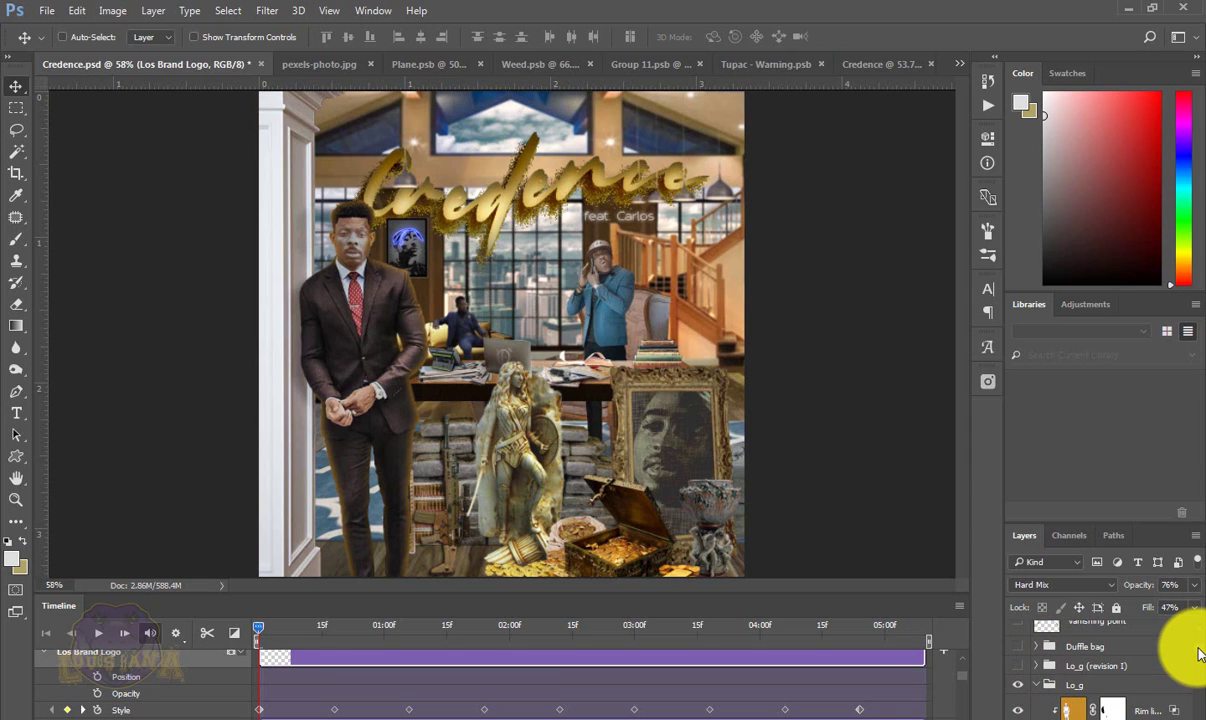
pyautogui.scroll(-4, 1200, 655)
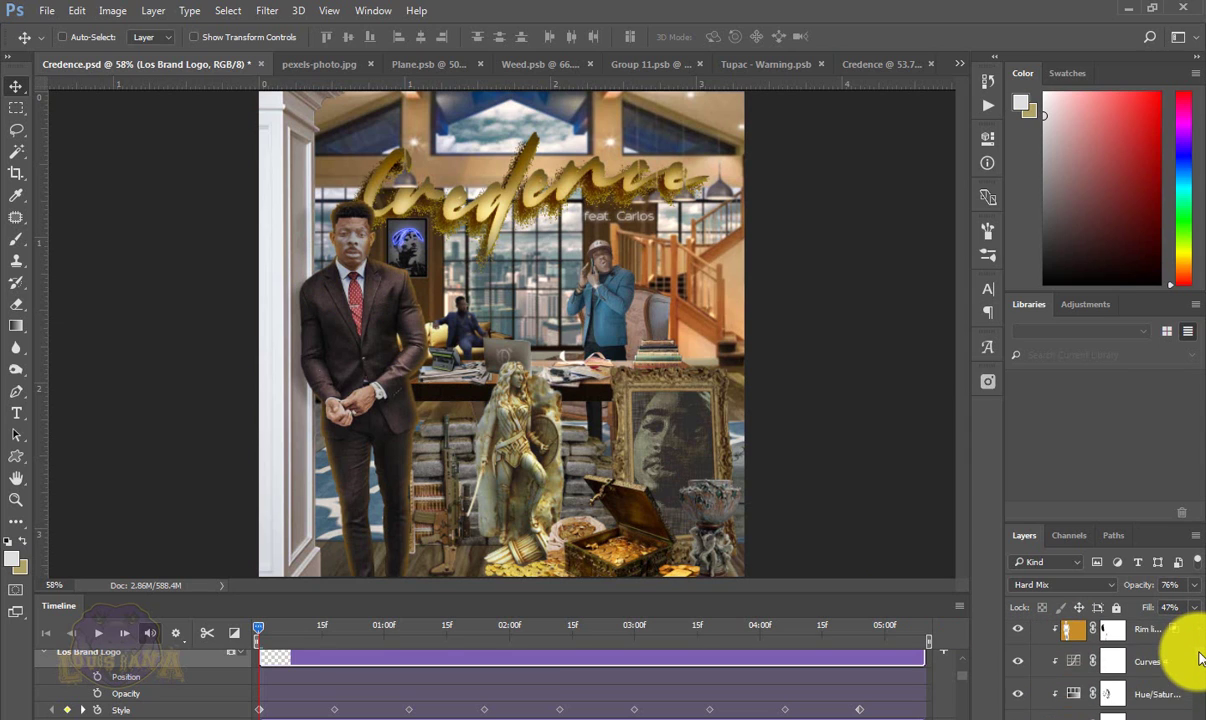
pyautogui.scroll(-5, 1200, 657)
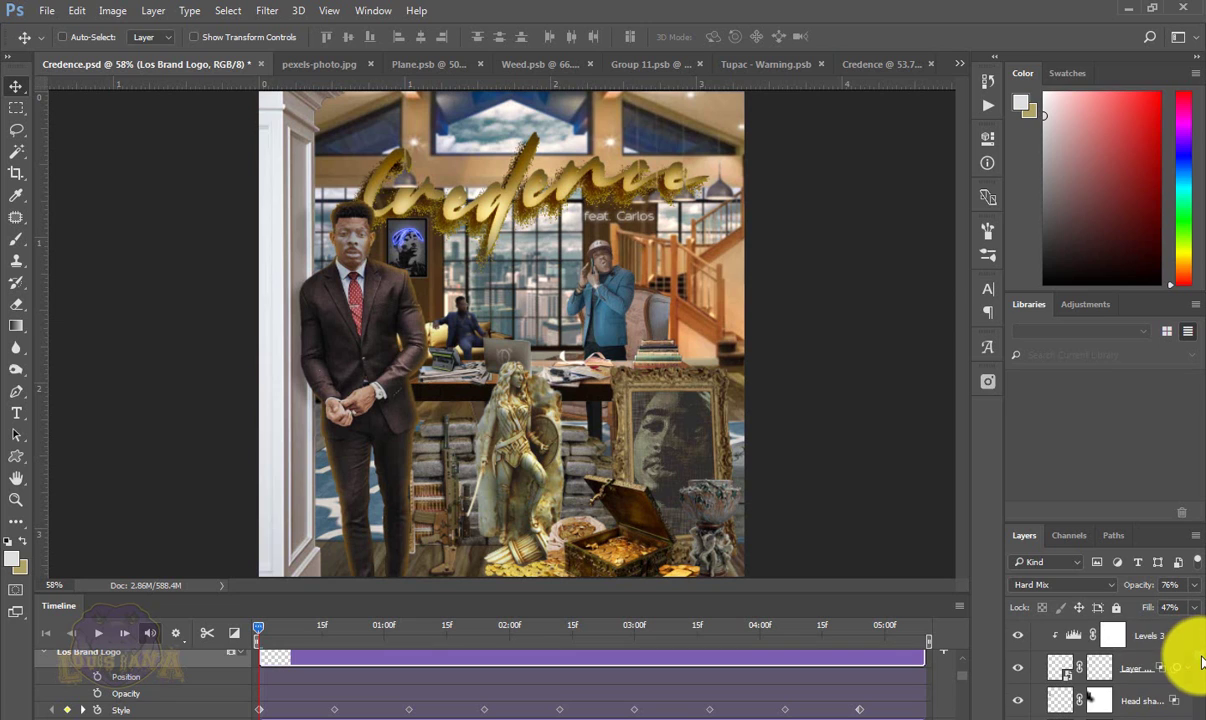
pyautogui.scroll(-3, 1203, 660)
pyautogui.scroll(1, 1203, 662)
pyautogui.doubleClick(1066, 676)
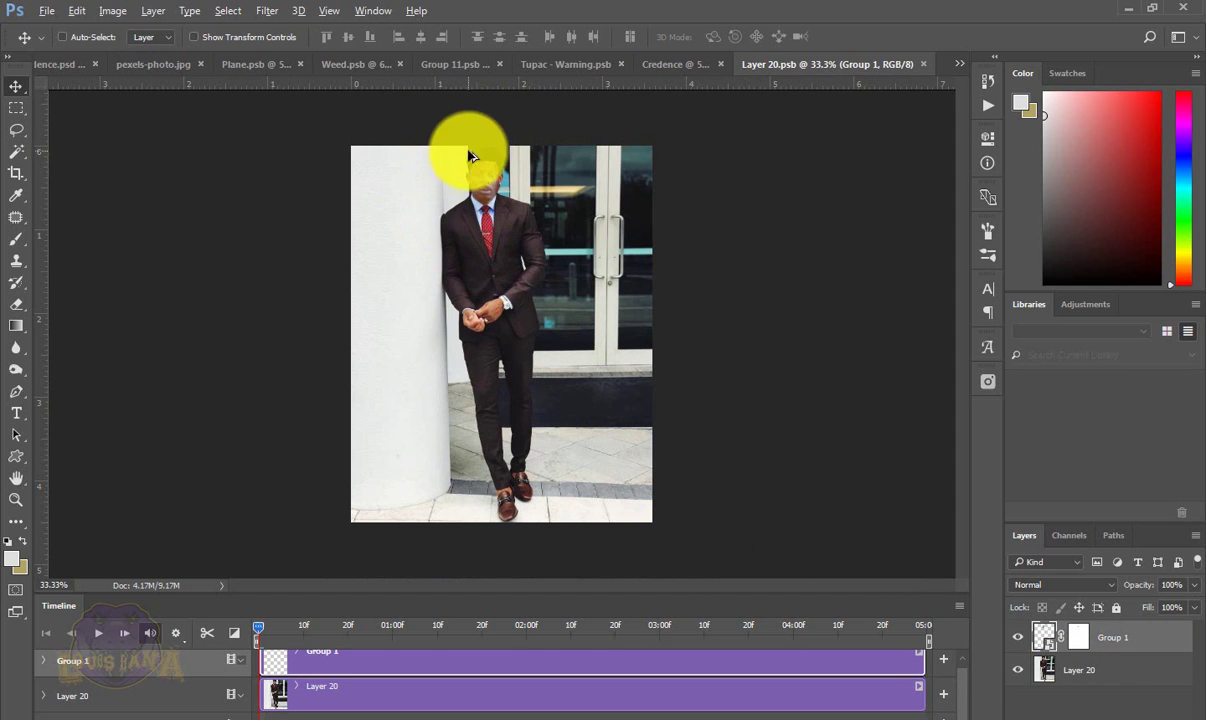
pyautogui.scroll(4, 472, 152)
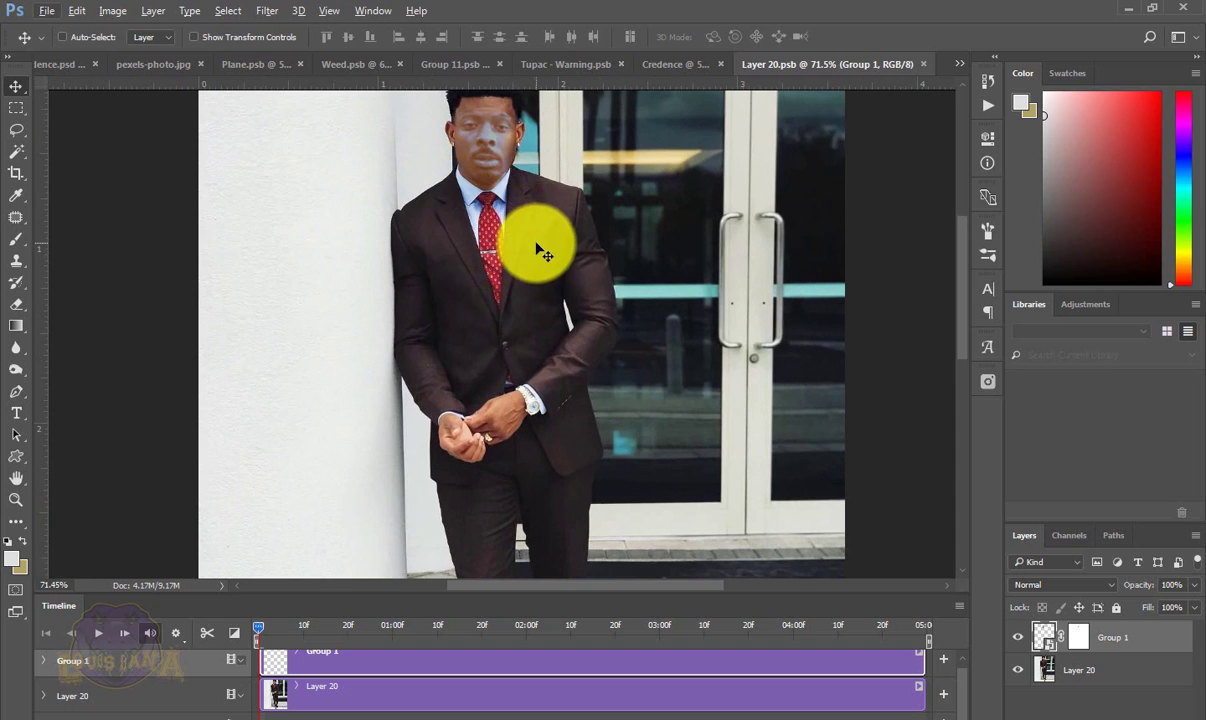
pyautogui.moveTo(511, 251); pyautogui.dragTo(536, 302)
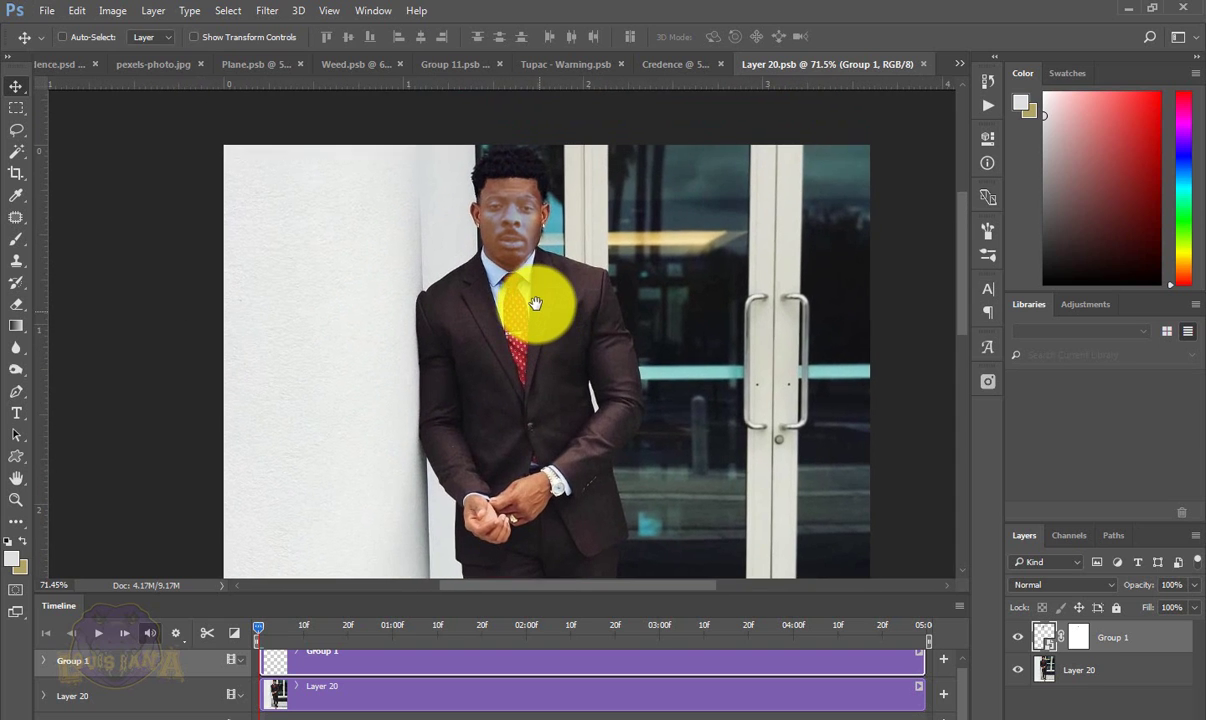
# - Open the Group 1 smart object from Layer 20.psb, examine the face cutout up close and expand its group
pyautogui.doubleClick(1045, 637)
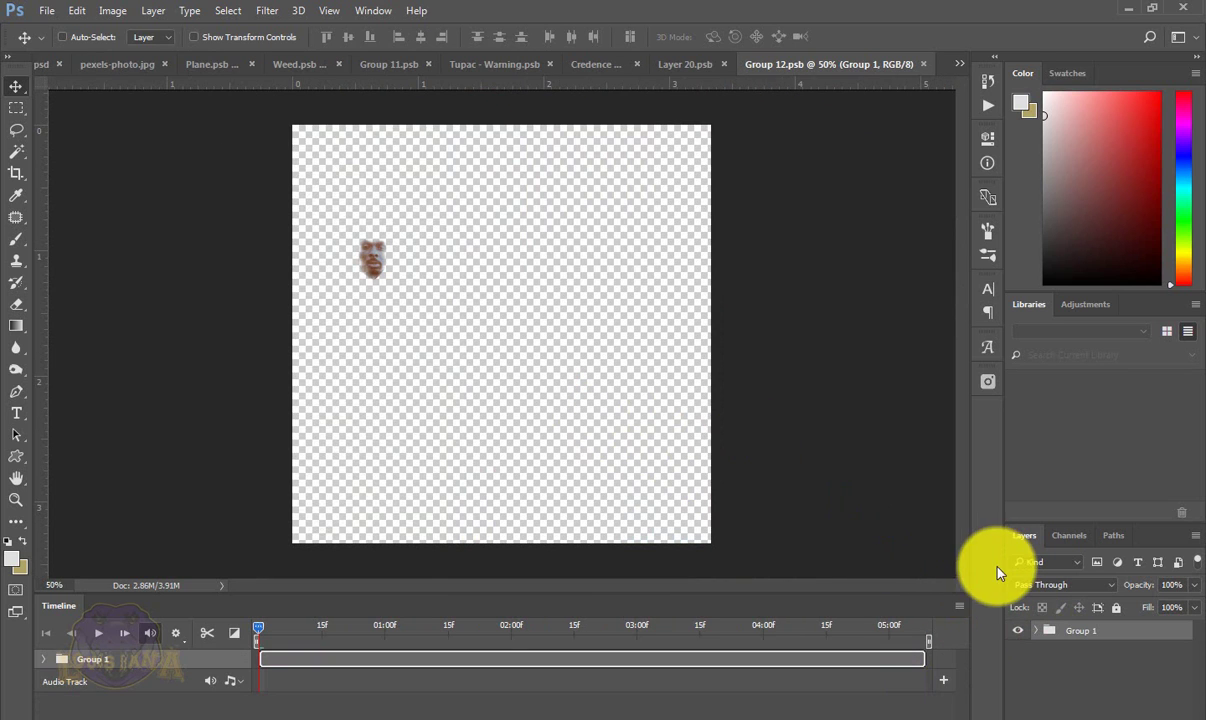
pyautogui.scroll(5, 367, 254)
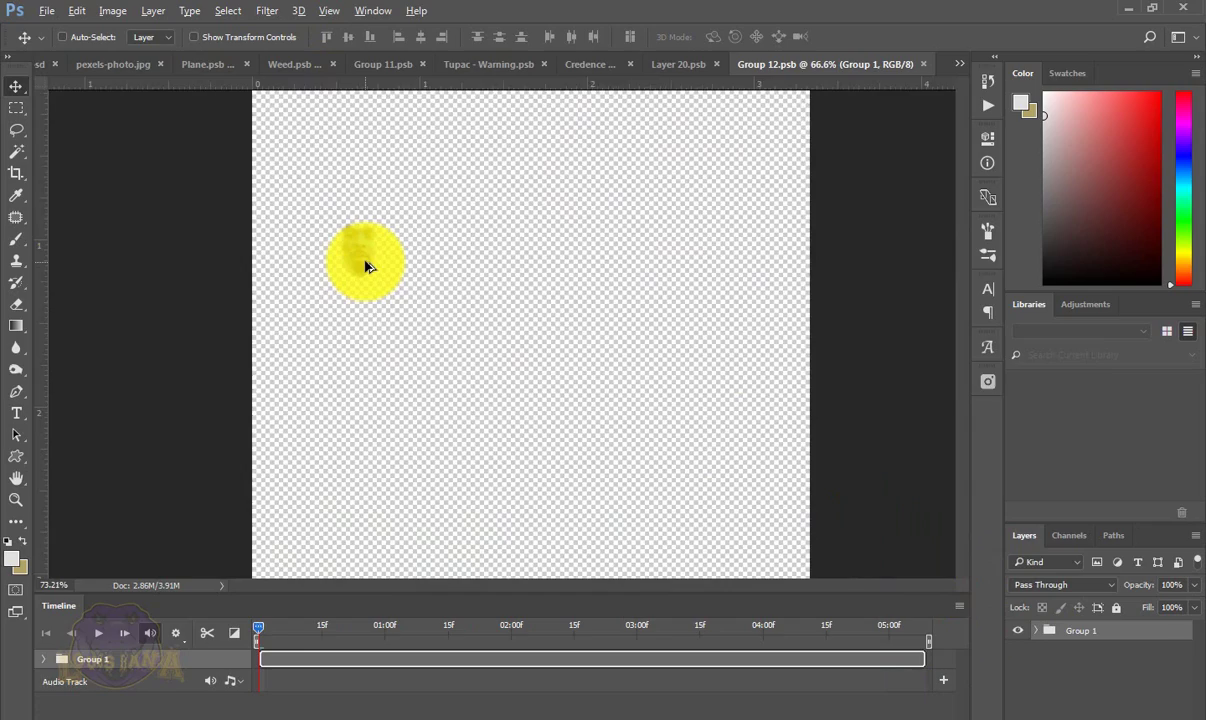
pyautogui.scroll(2, 367, 254)
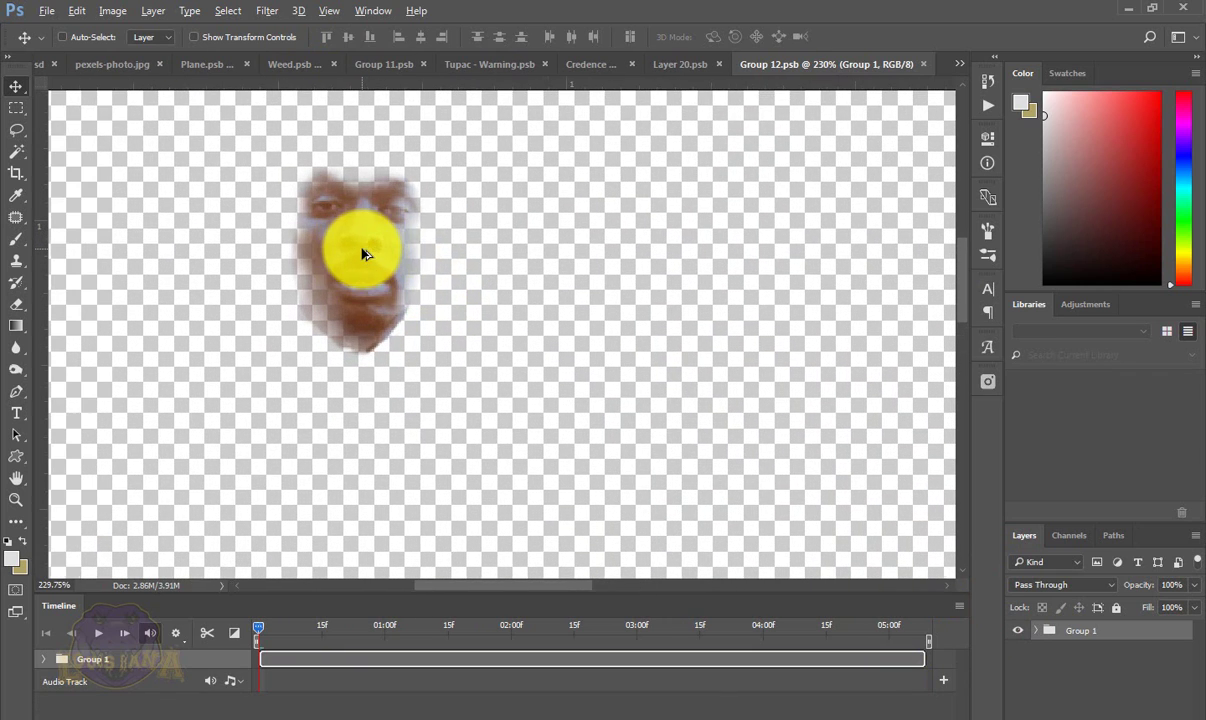
pyautogui.click(1037, 634)
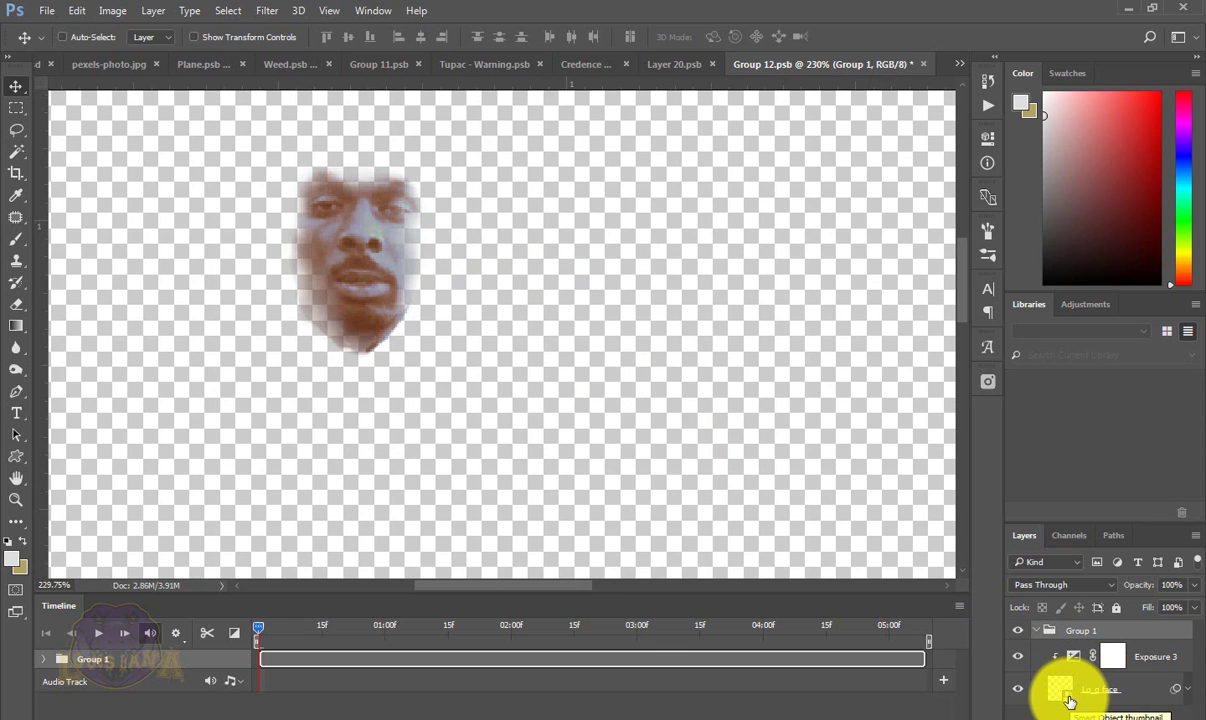
# - Open the Lo_g face smart object, temporarily disable the Lo_g - face layer mask to view the full photo, and re-enable it
pyautogui.doubleClick(1069, 702)
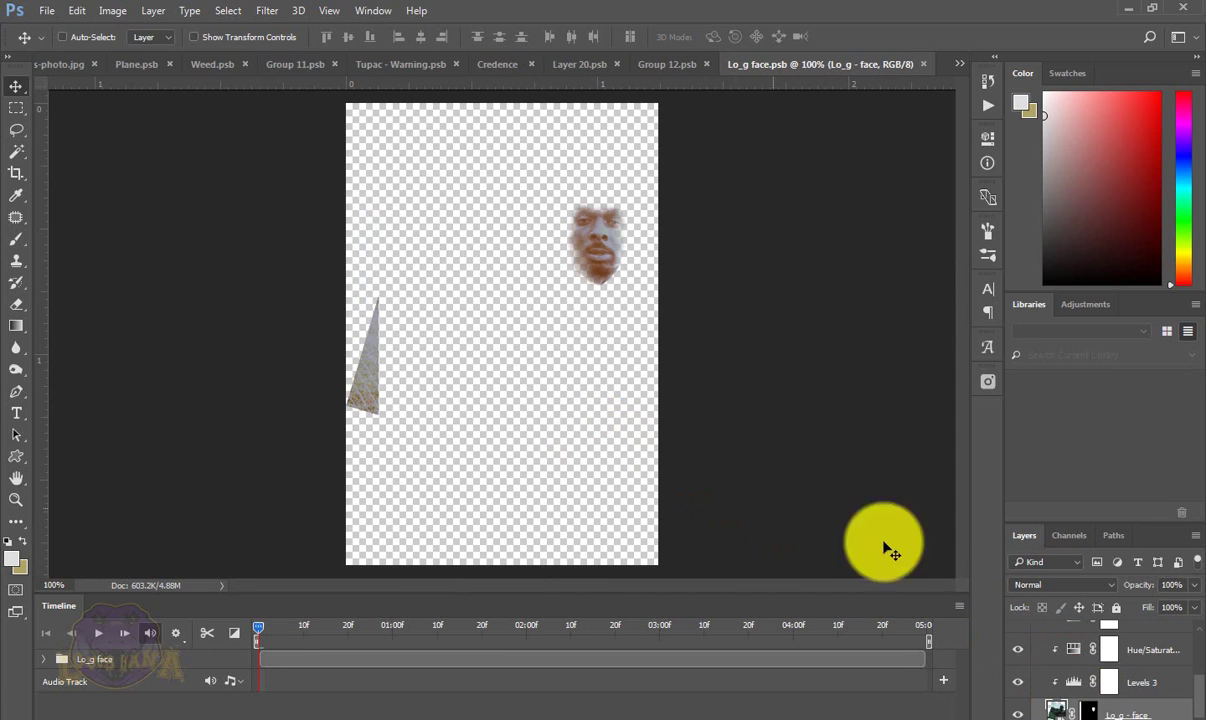
pyautogui.keyDown('shift'); pyautogui.click(1089, 711); pyautogui.keyUp('shift')
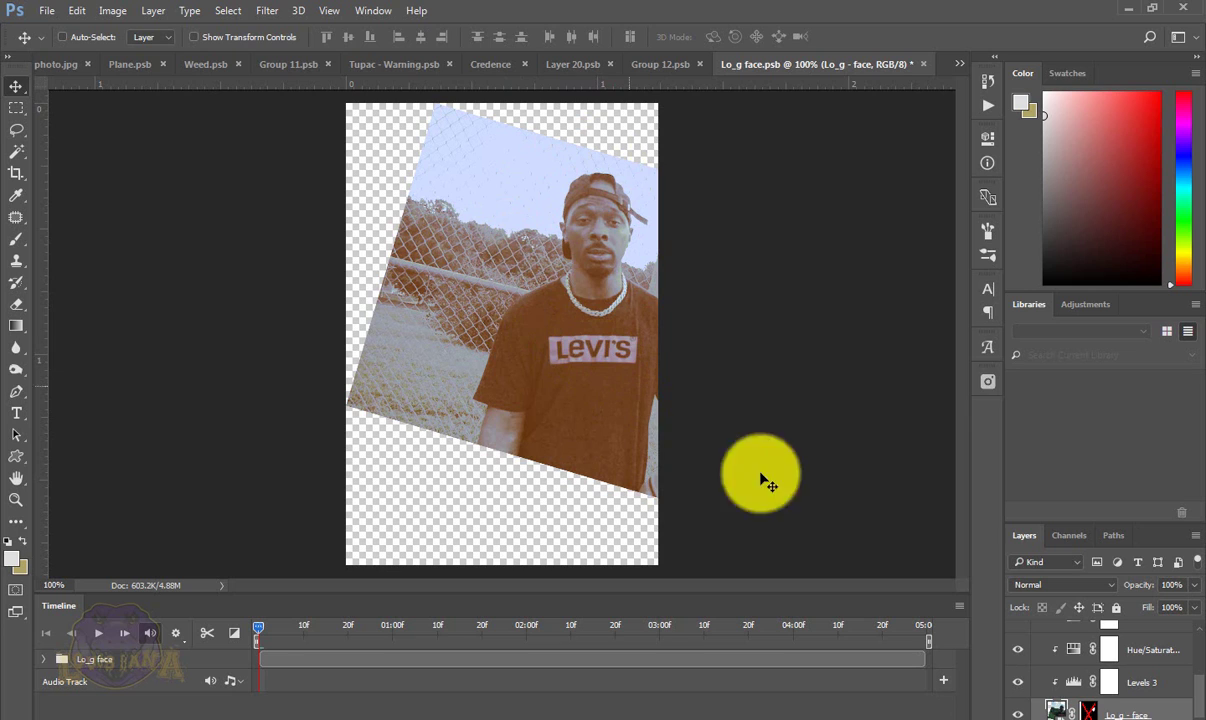
pyautogui.keyDown('alt'); pyautogui.click(1089, 716); pyautogui.keyUp('alt')
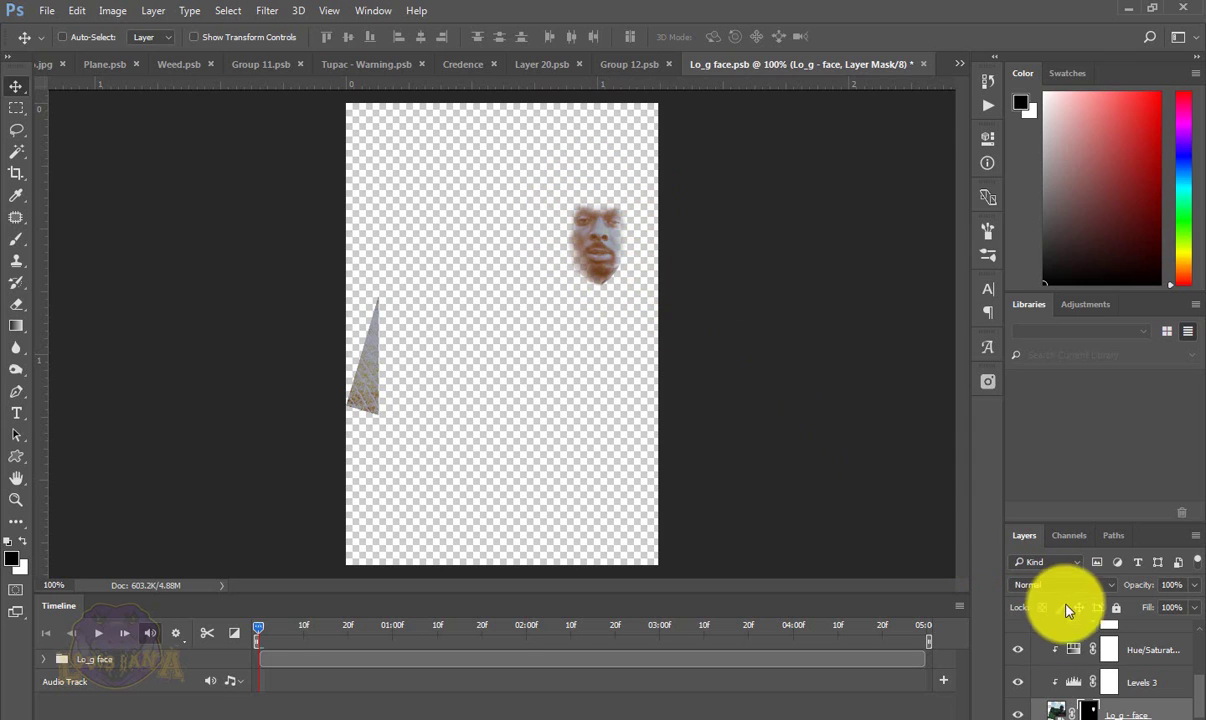
# - Toggle the Levels 3, Hue/Saturation, Curves 5 and Exposure 3 adjustments off and on to compare their effect on the face
pyautogui.click(1017, 686)
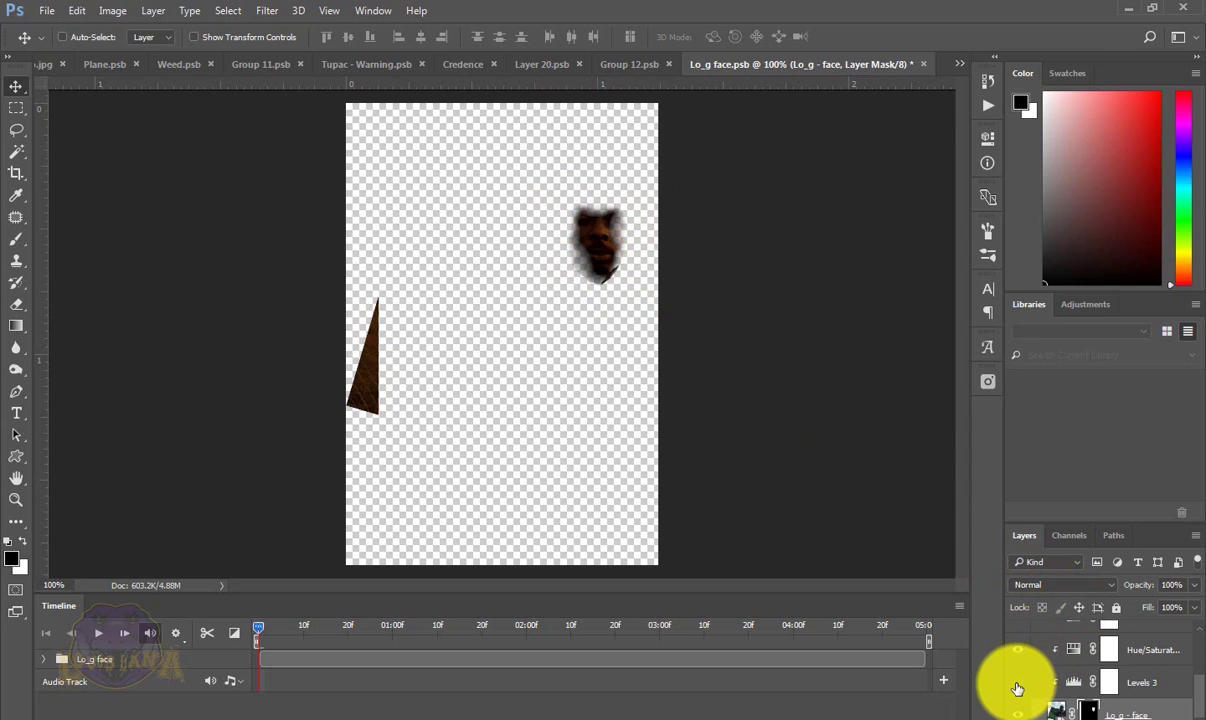
pyautogui.click(1017, 686)
pyautogui.click(1017, 652)
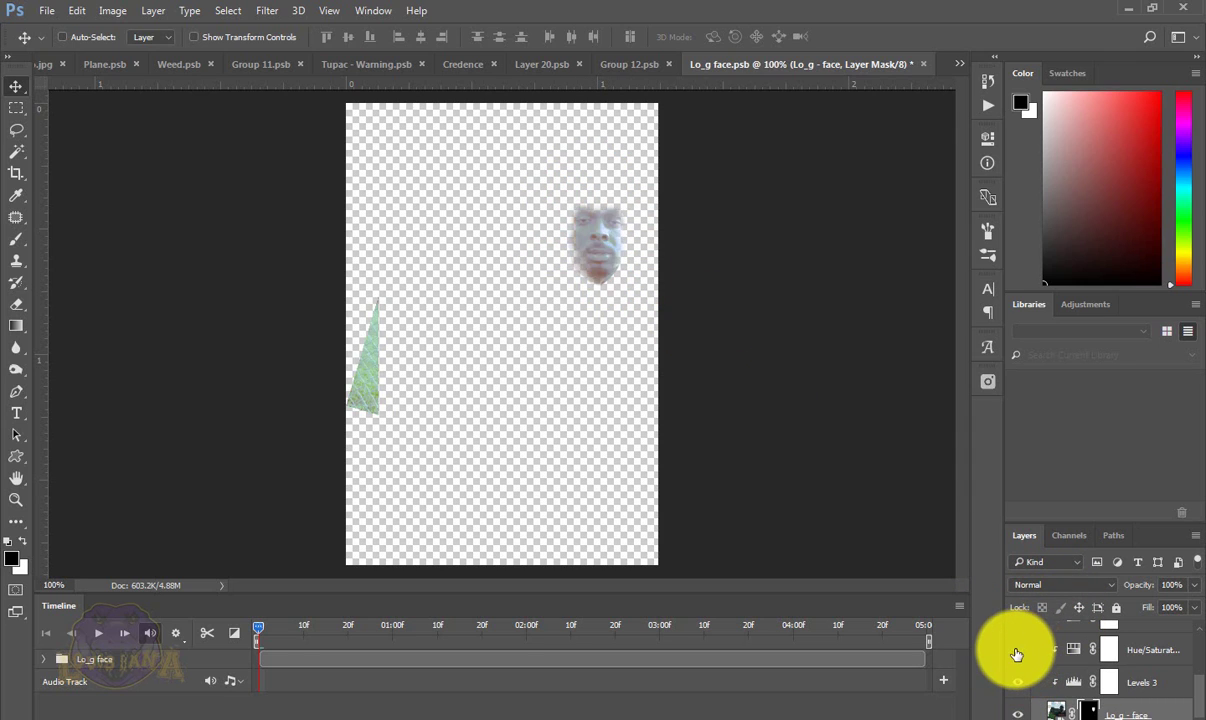
pyautogui.click(1017, 652)
pyautogui.scroll(1, 1020, 658)
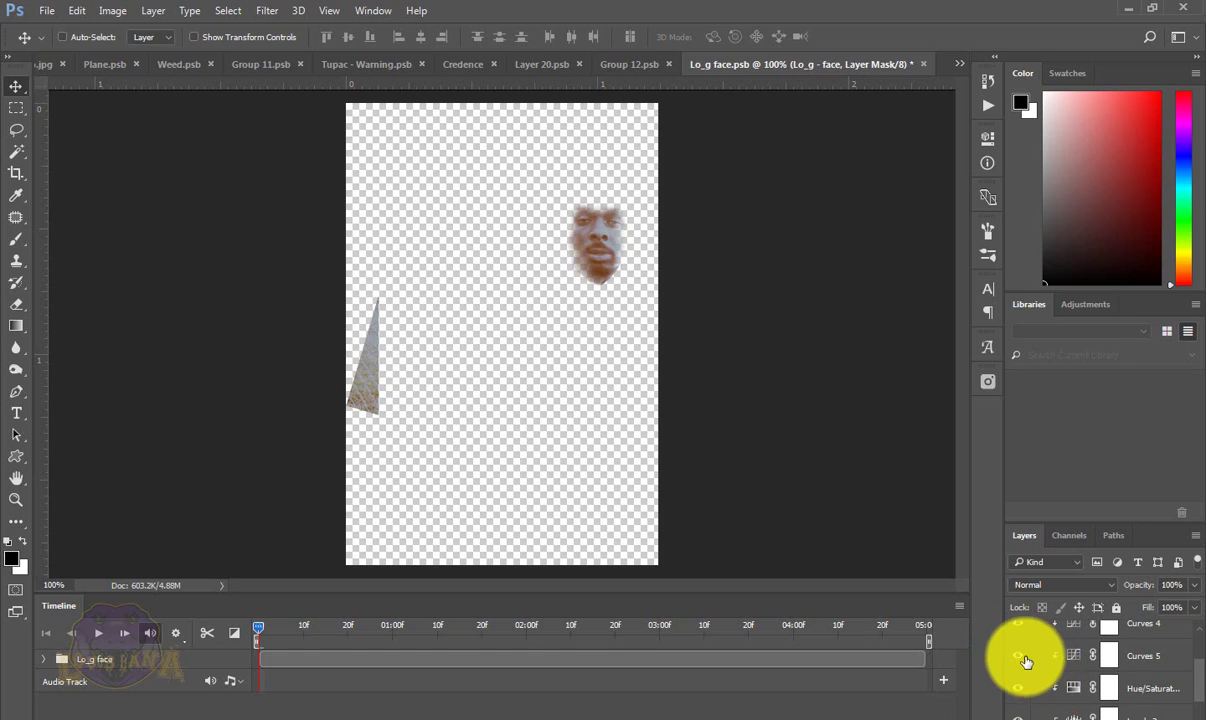
pyautogui.click(1018, 660)
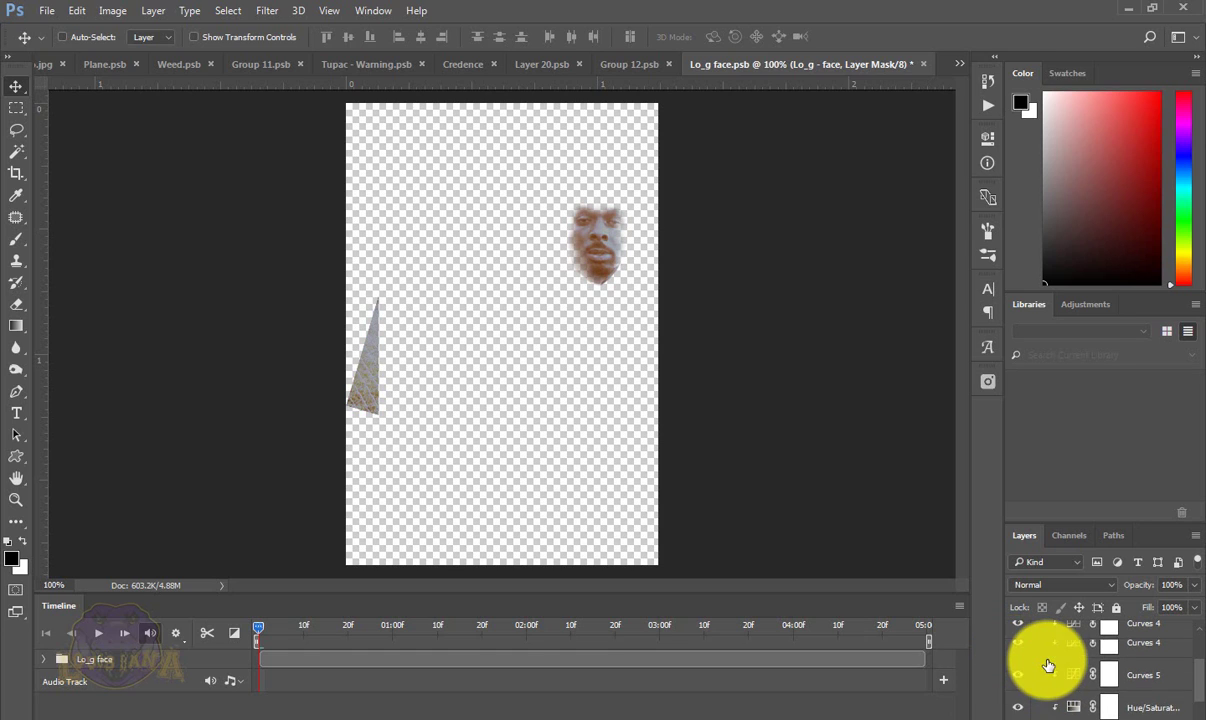
pyautogui.scroll(1, 1018, 662)
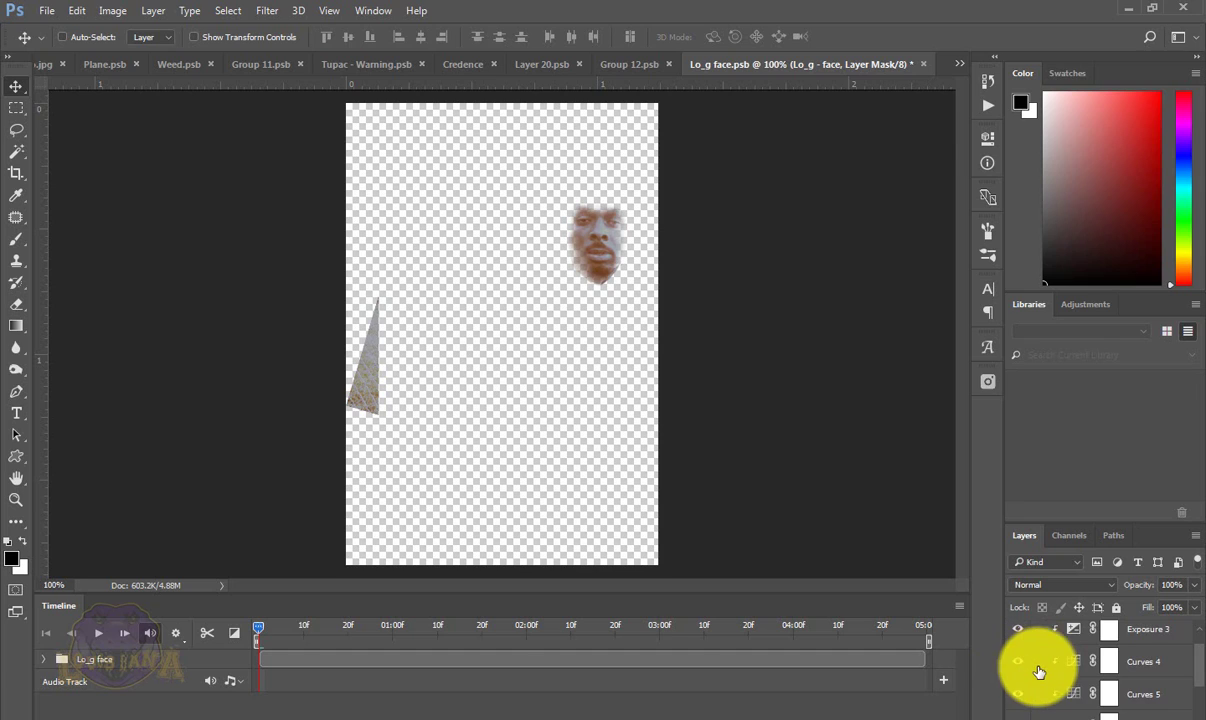
pyautogui.scroll(1, 1018, 664)
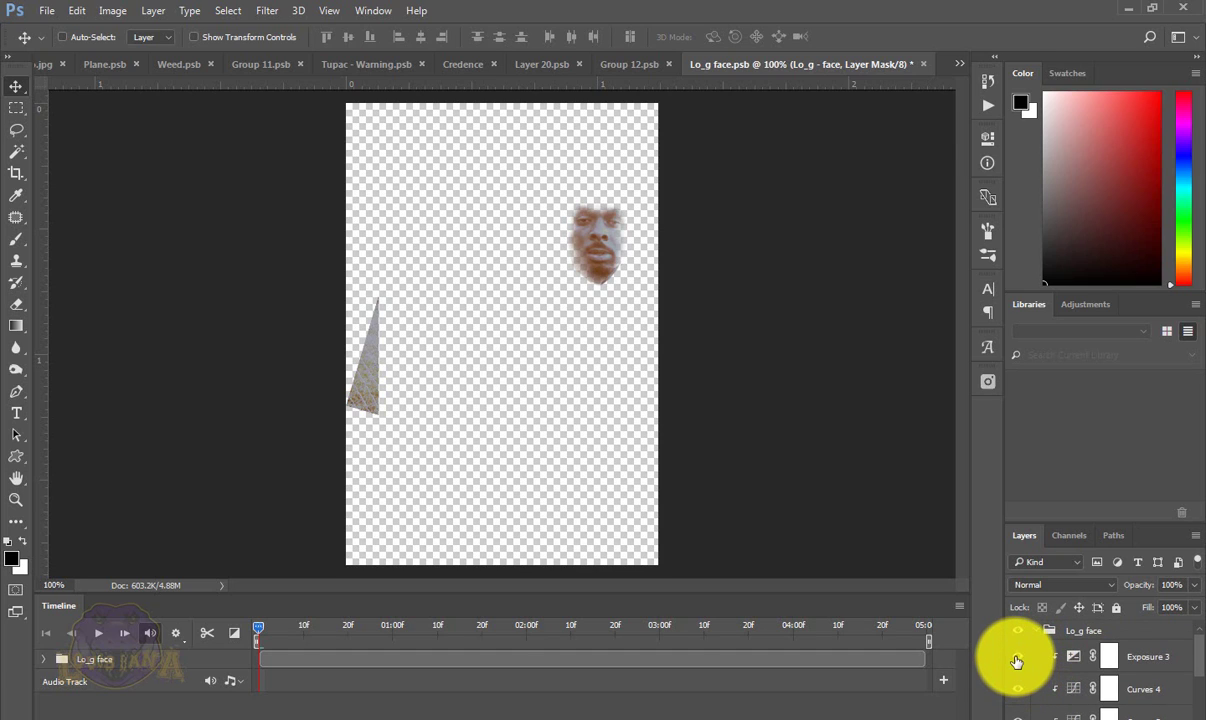
pyautogui.click(1016, 660)
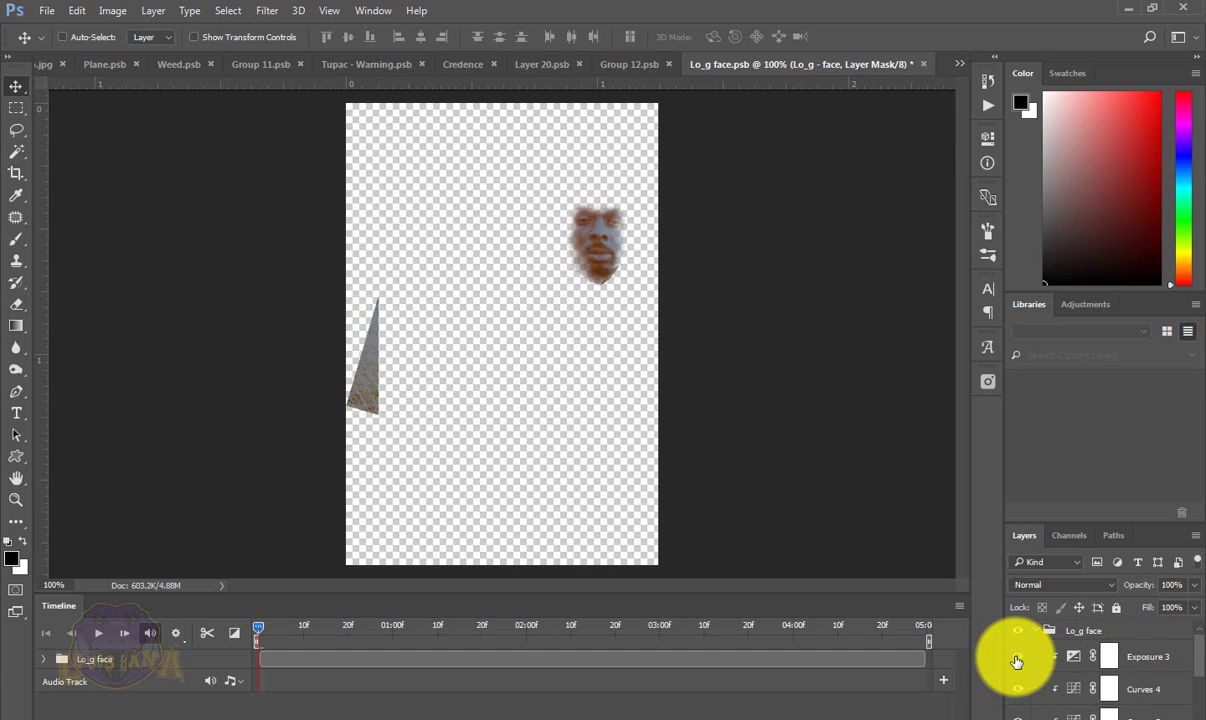
pyautogui.click(1016, 660)
# - Collapse the Lo_g face group, close Lo_g face.psb without saving, and return to Layer 20.psb
pyautogui.click(1037, 633)
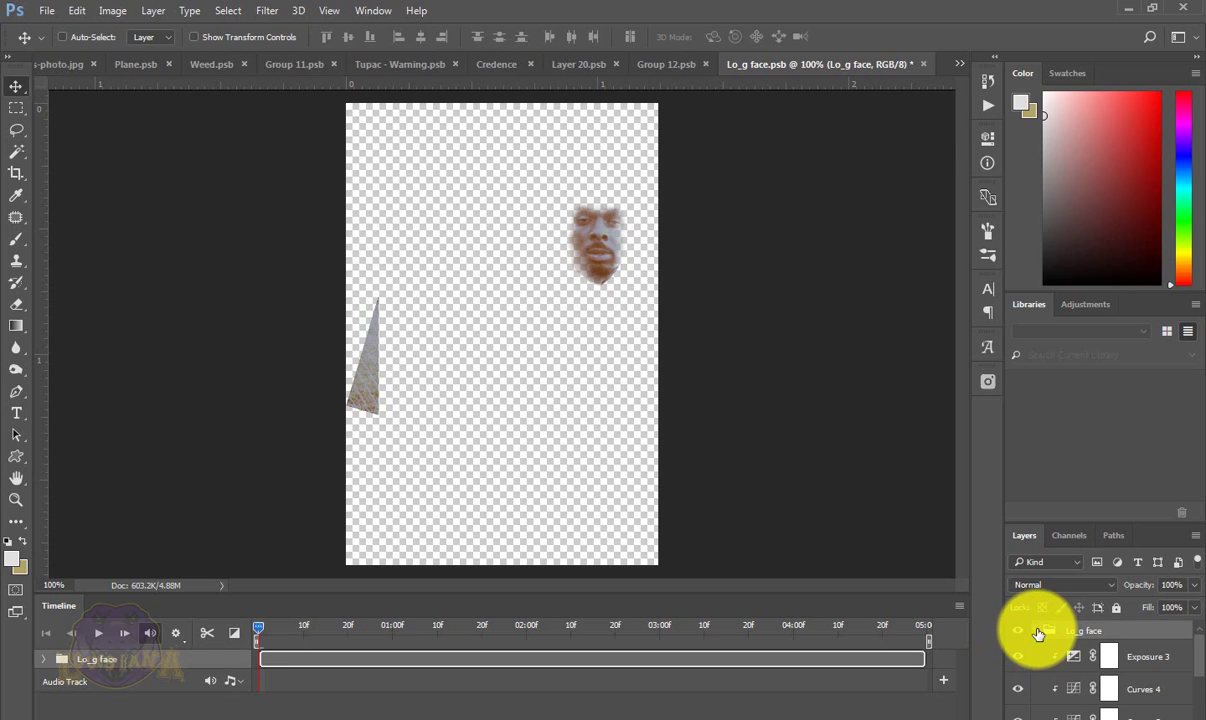
pyautogui.click(1036, 632)
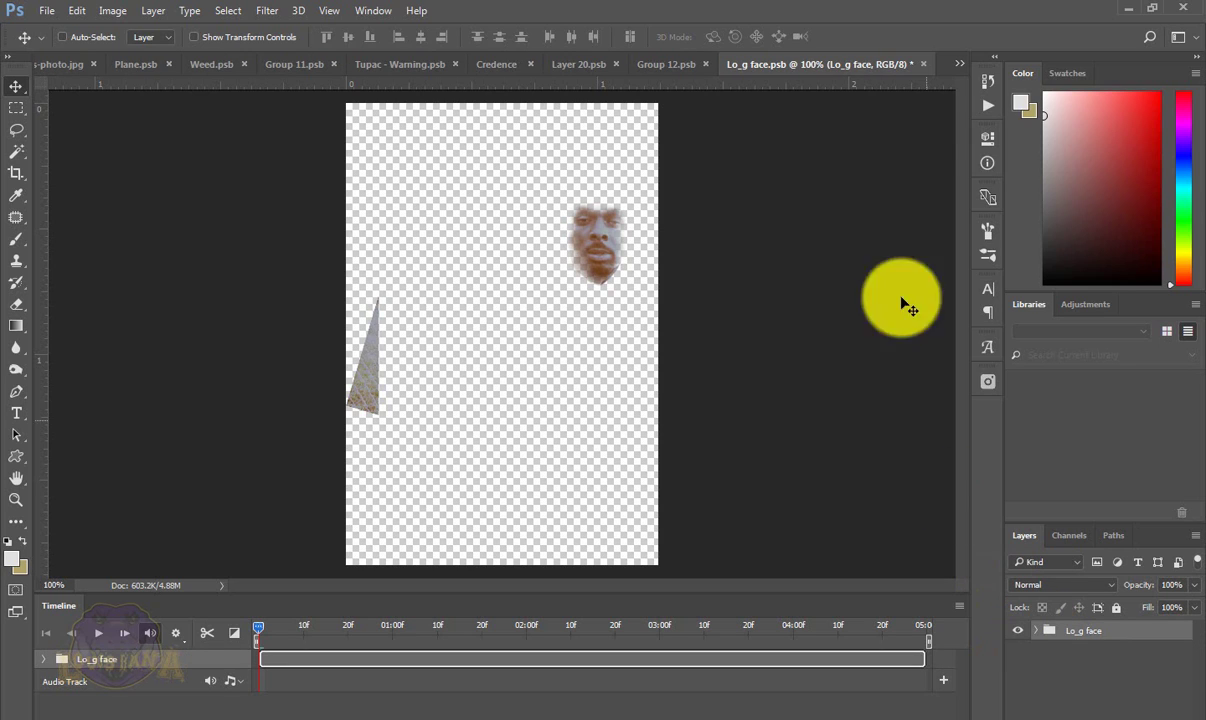
pyautogui.click(923, 65)
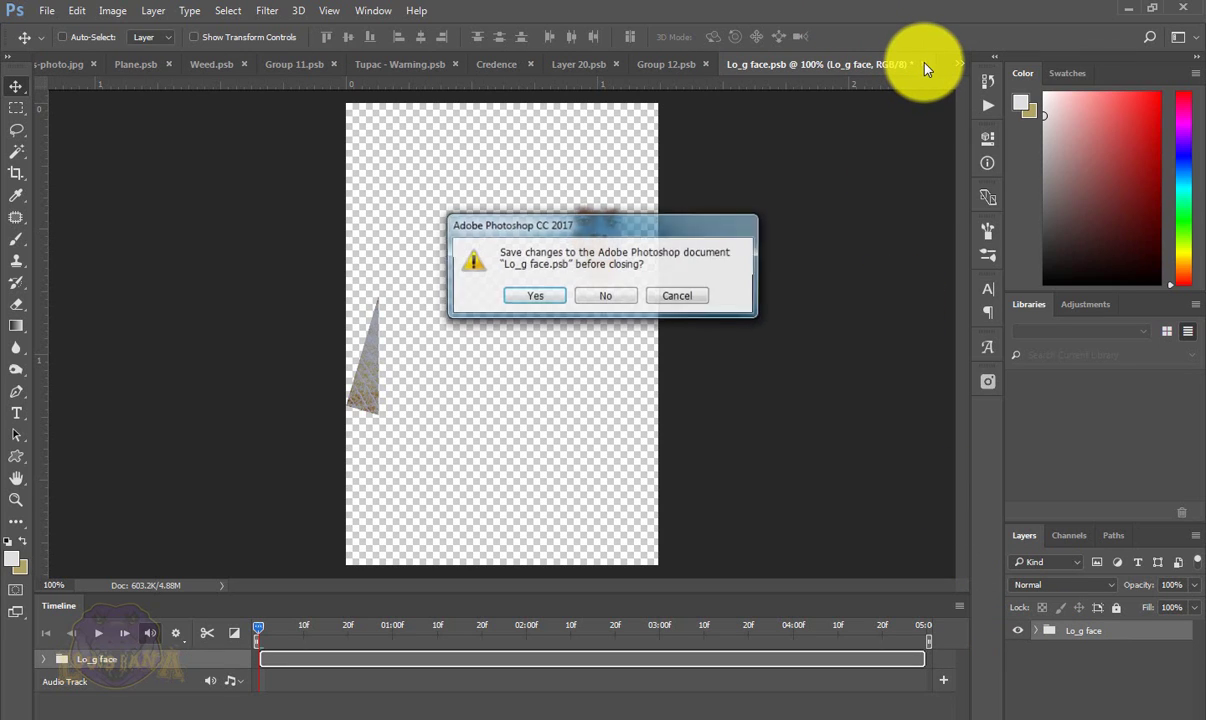
pyautogui.click(607, 297)
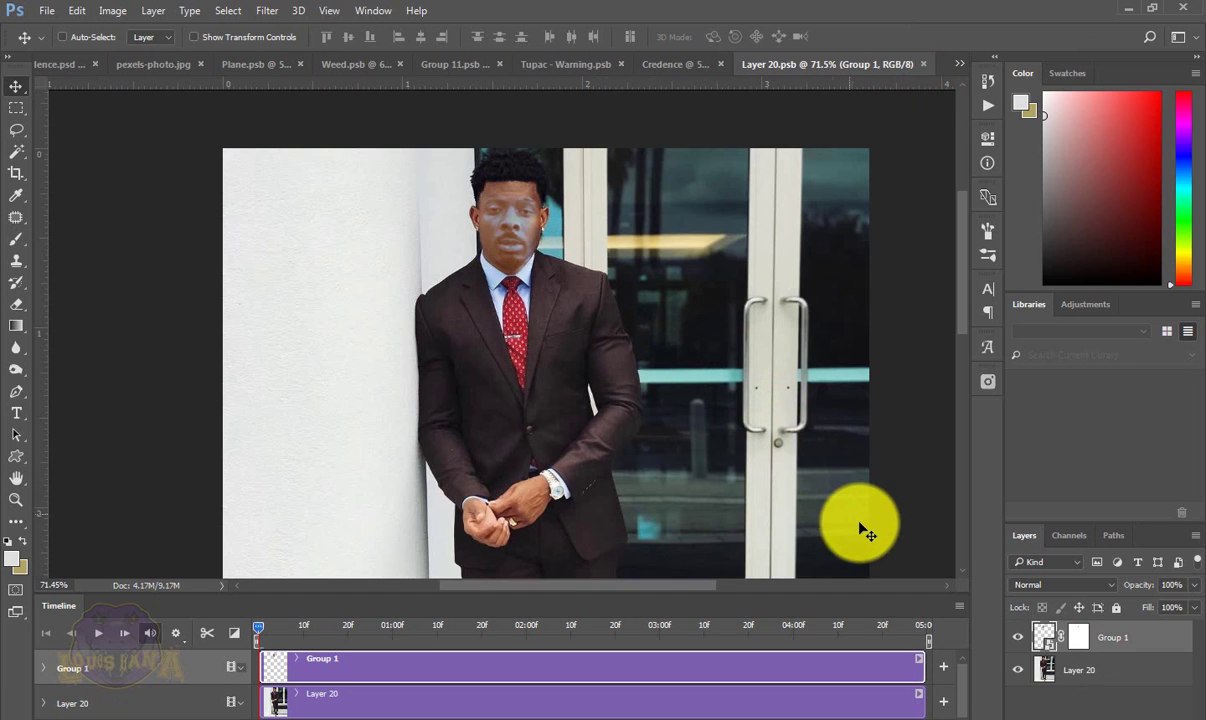
# - Hide the Group 1 face overlay in Layer 20.psb to view the original photo's face
pyautogui.moveTo(483, 300); pyautogui.dragTo(493, 237)
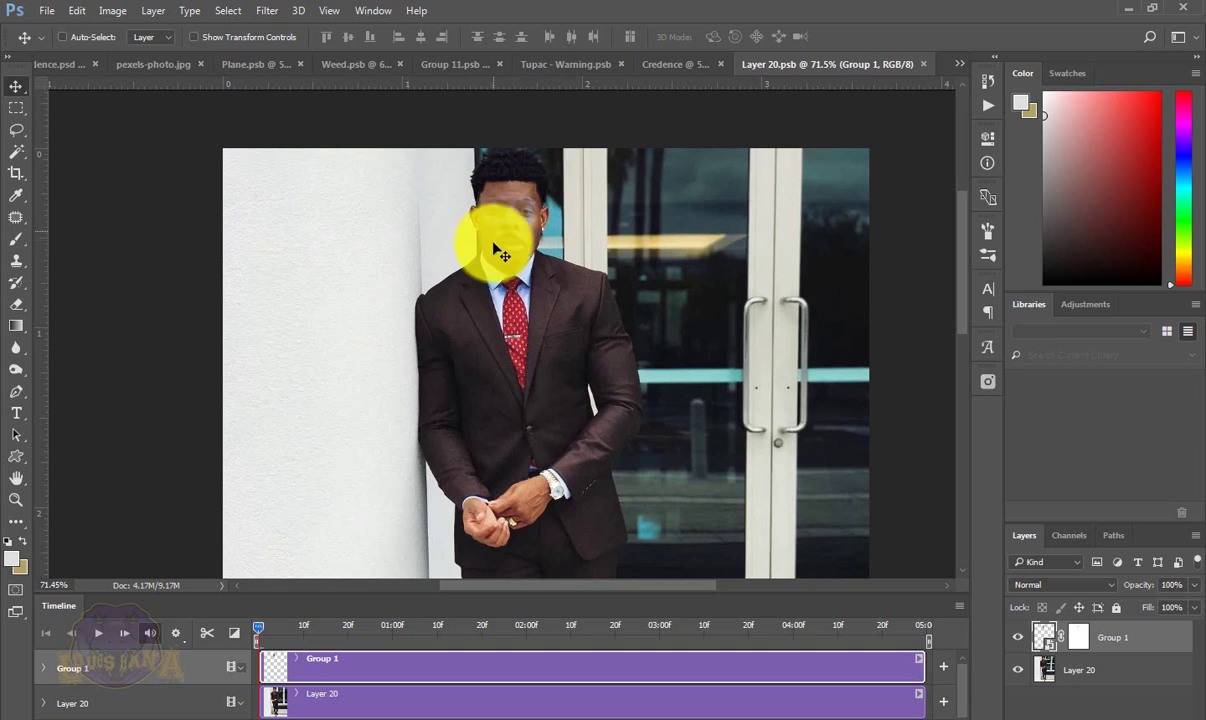
pyautogui.click(1020, 641)
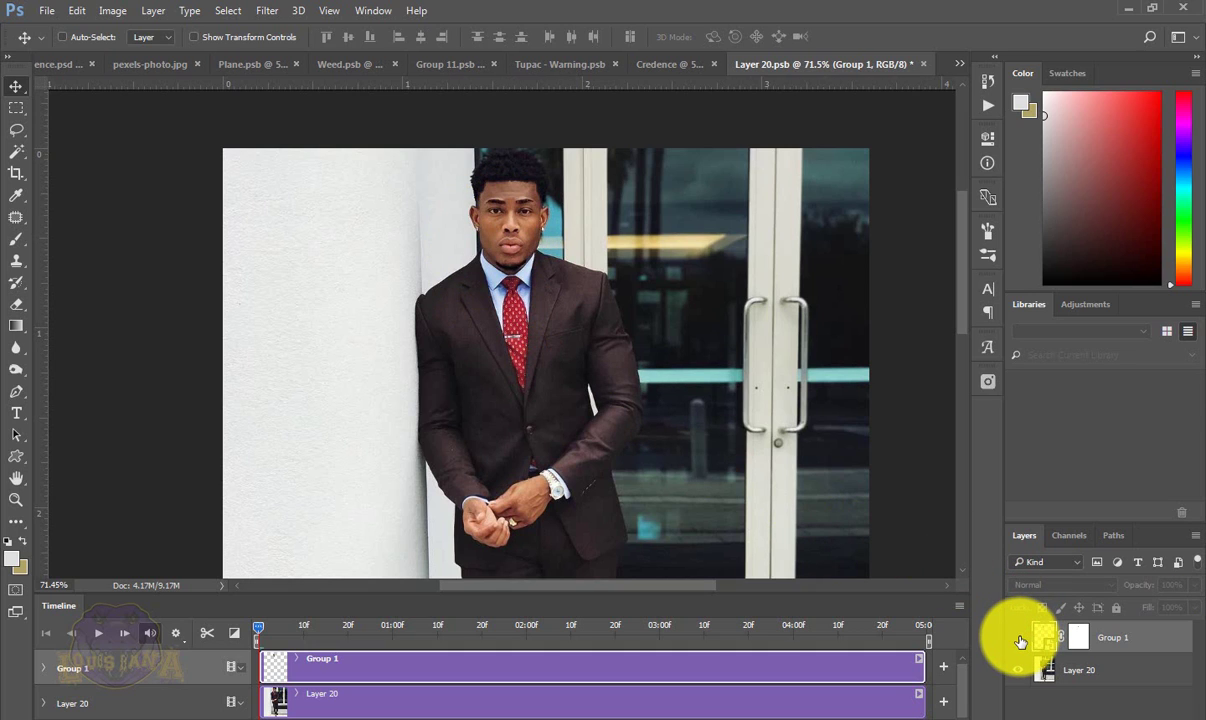
# - Toggle the Group 1 face overlay to compare both faces, leave it shown, and close Layer 20.psb without saving
pyautogui.click(1020, 641)
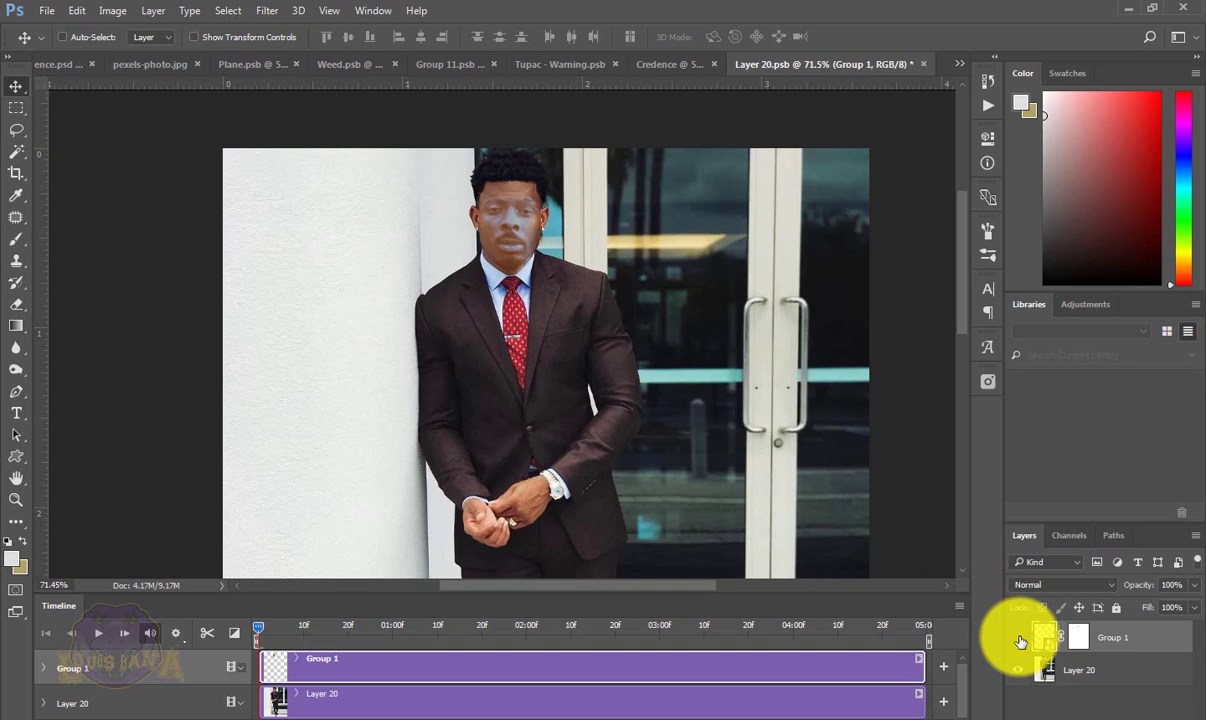
pyautogui.click(1020, 641)
pyautogui.click(1020, 641)
pyautogui.click(1020, 641)
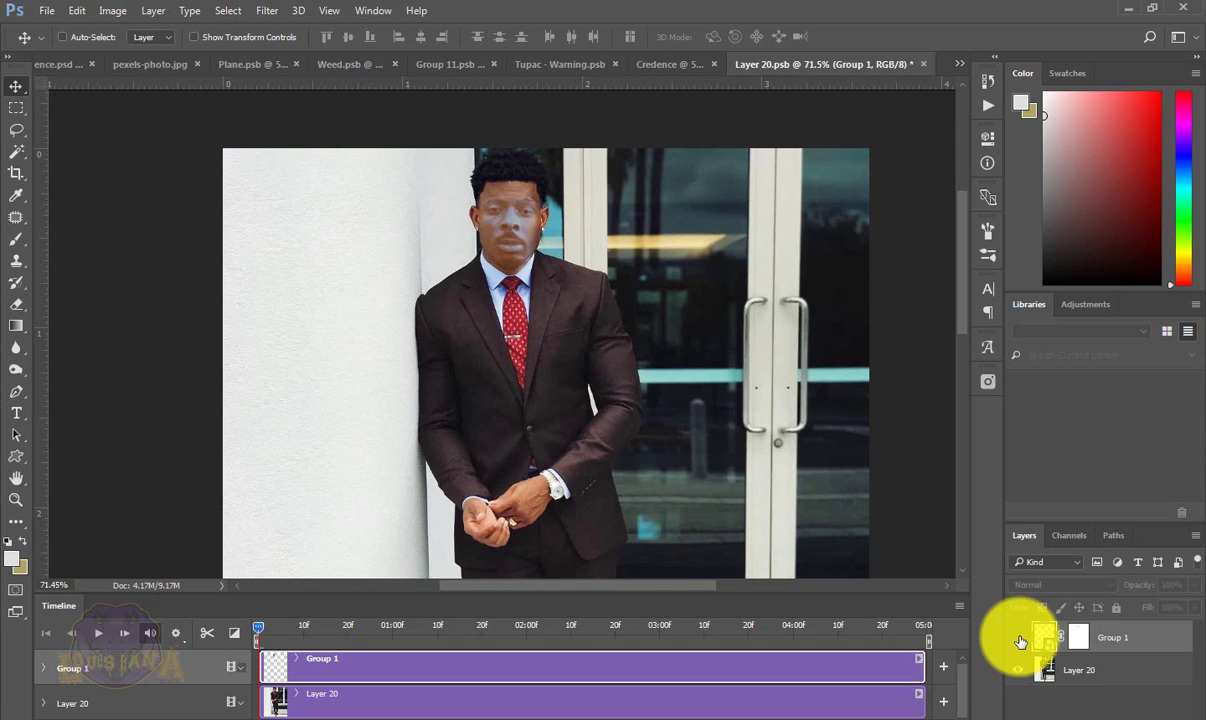
pyautogui.click(1020, 641)
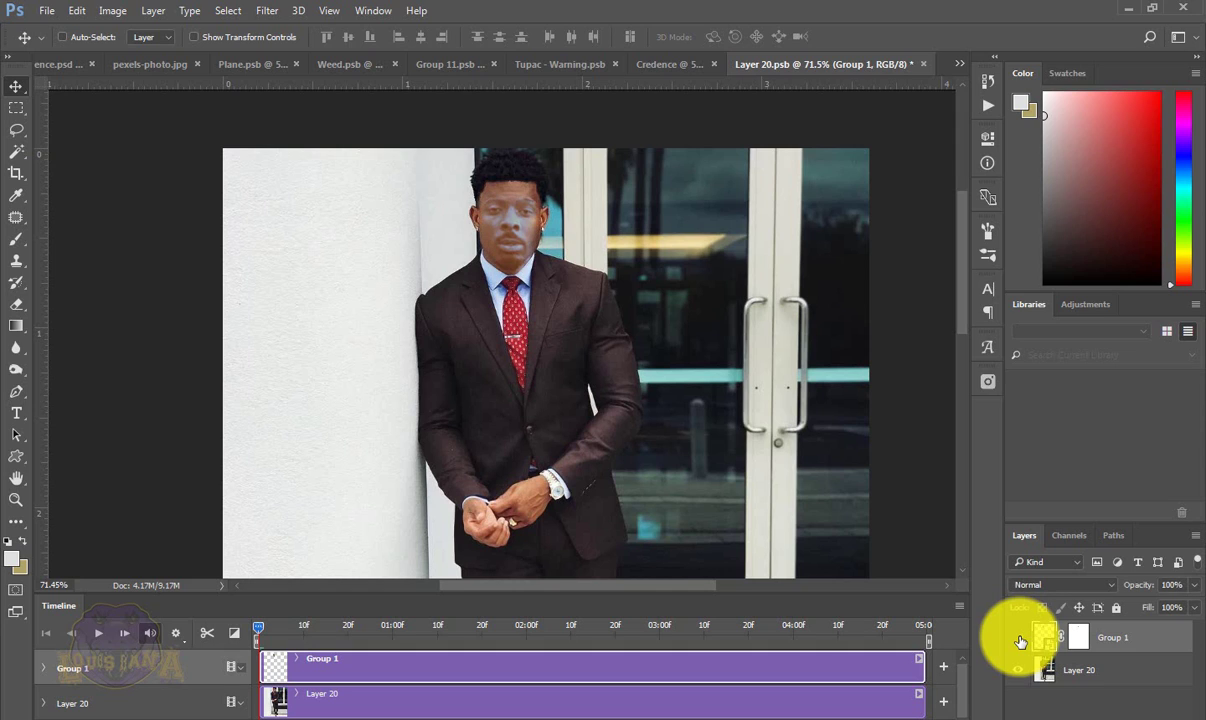
pyautogui.click(1020, 641)
pyautogui.click(1020, 641)
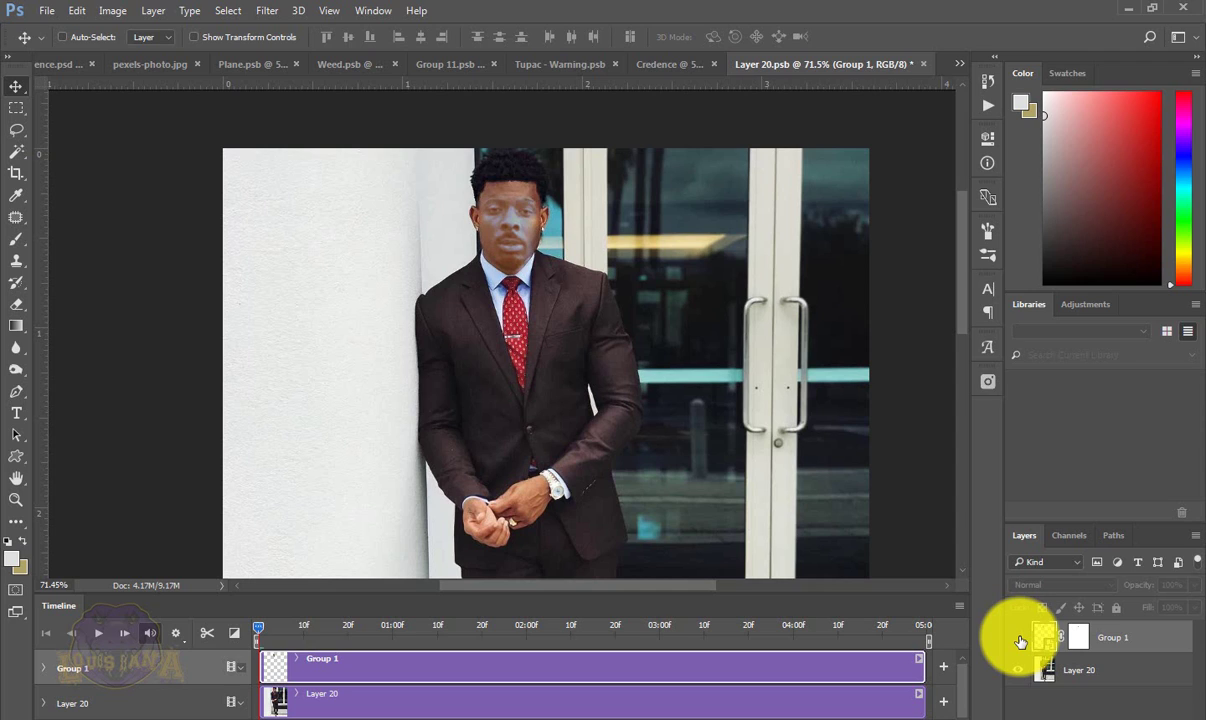
pyautogui.click(1020, 641)
pyautogui.click(1020, 641)
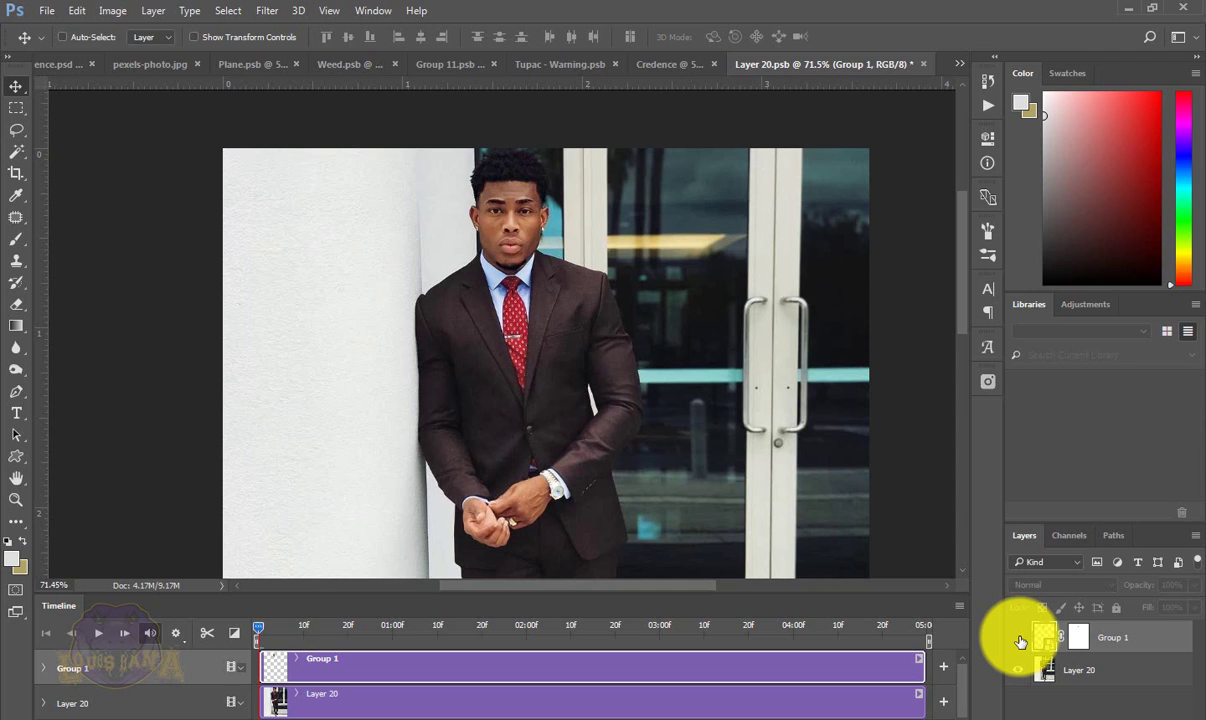
pyautogui.click(1020, 641)
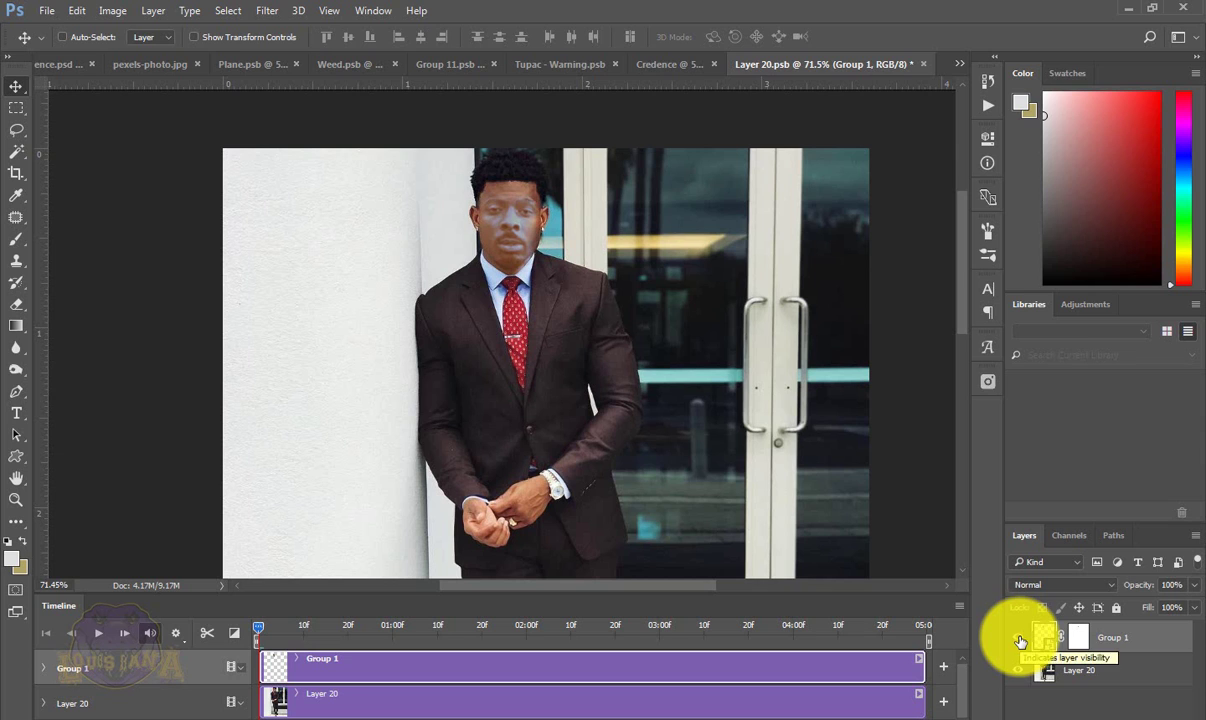
pyautogui.click(923, 64)
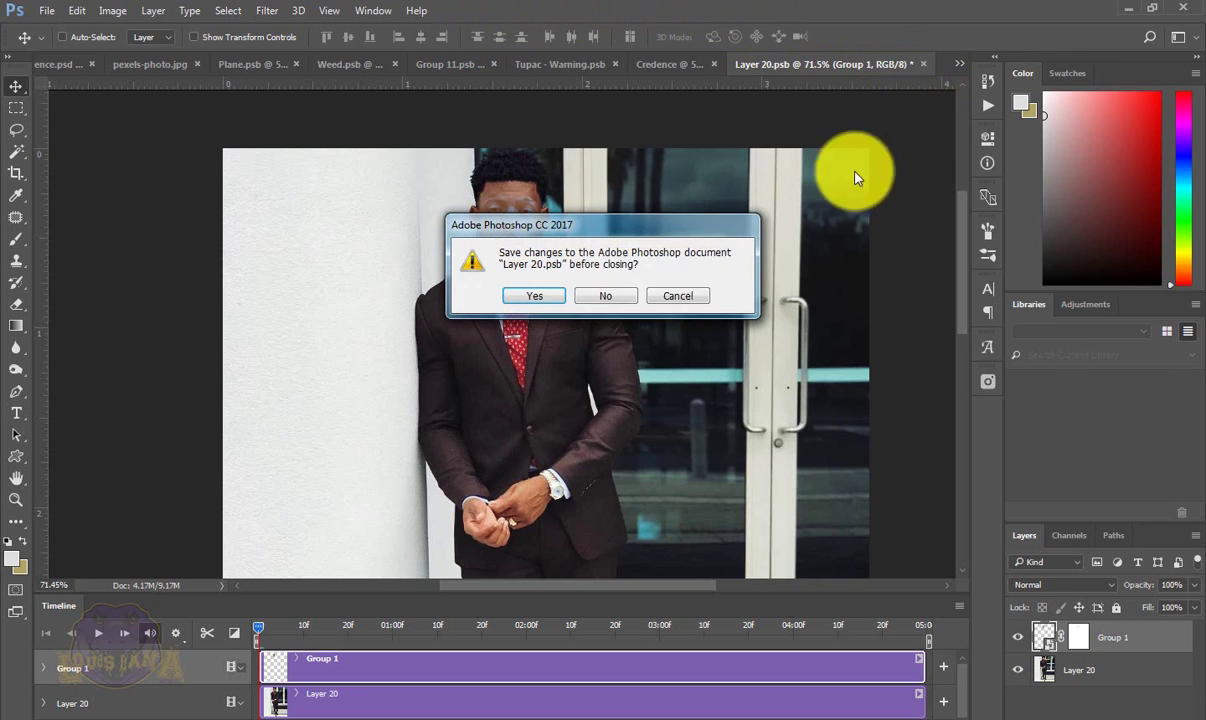
pyautogui.click(606, 296)
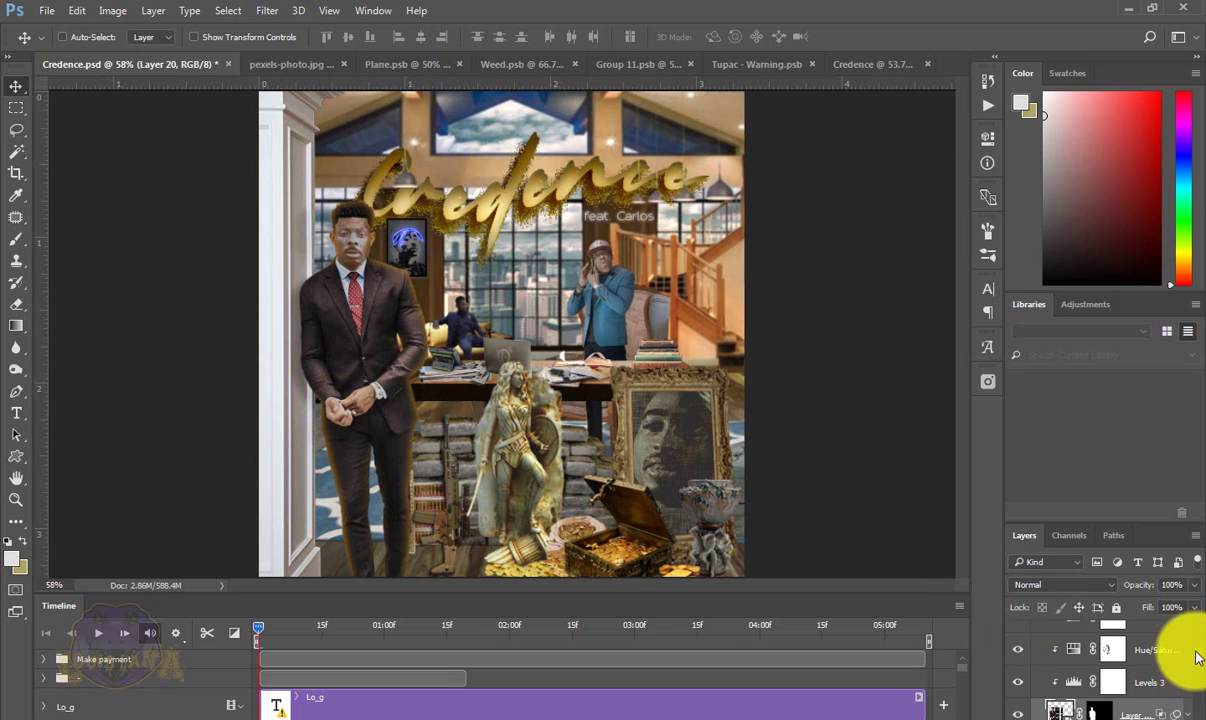
# - Toggle the Hue/Saturation adjustment above Levels 3 off and on to compare its effect on the suited man
pyautogui.click(1018, 652)
pyautogui.click(1018, 653)
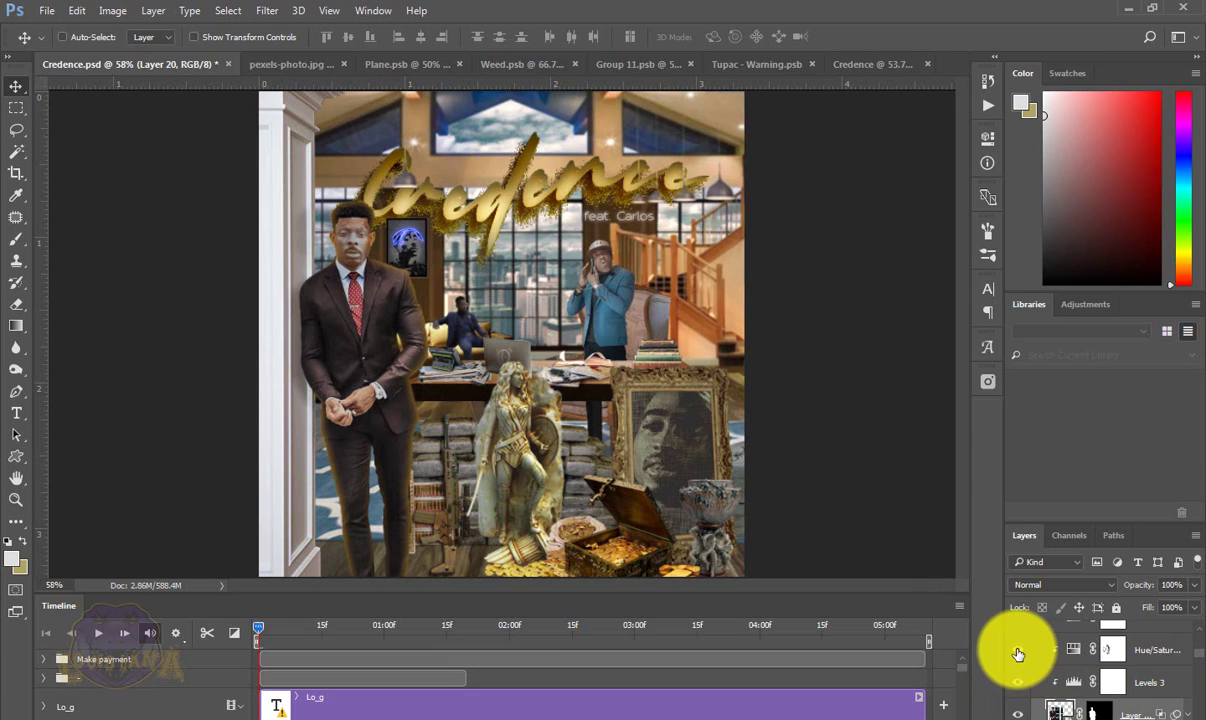
pyautogui.click(1018, 653)
pyautogui.click(1018, 653)
# - Toggle the rim light layer in the Lo_g group off and on to compare the glow along the suited man's edges
pyautogui.scroll(1, 1045, 650)
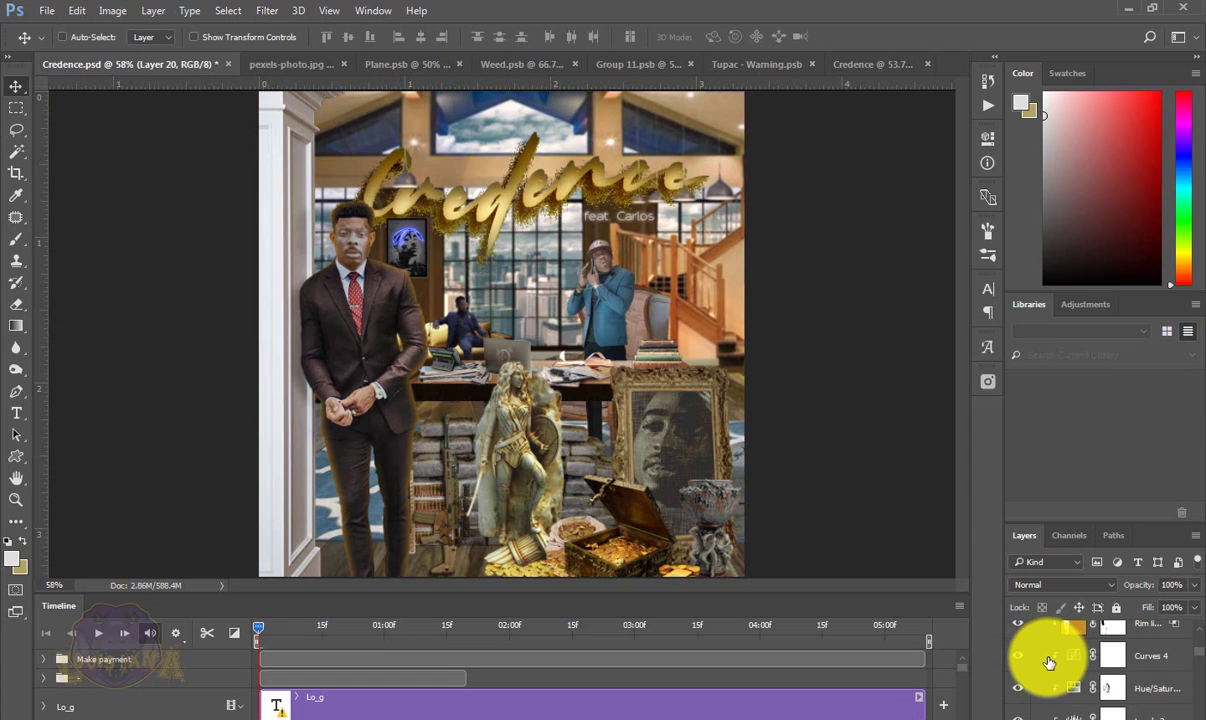
pyautogui.scroll(1, 1048, 662)
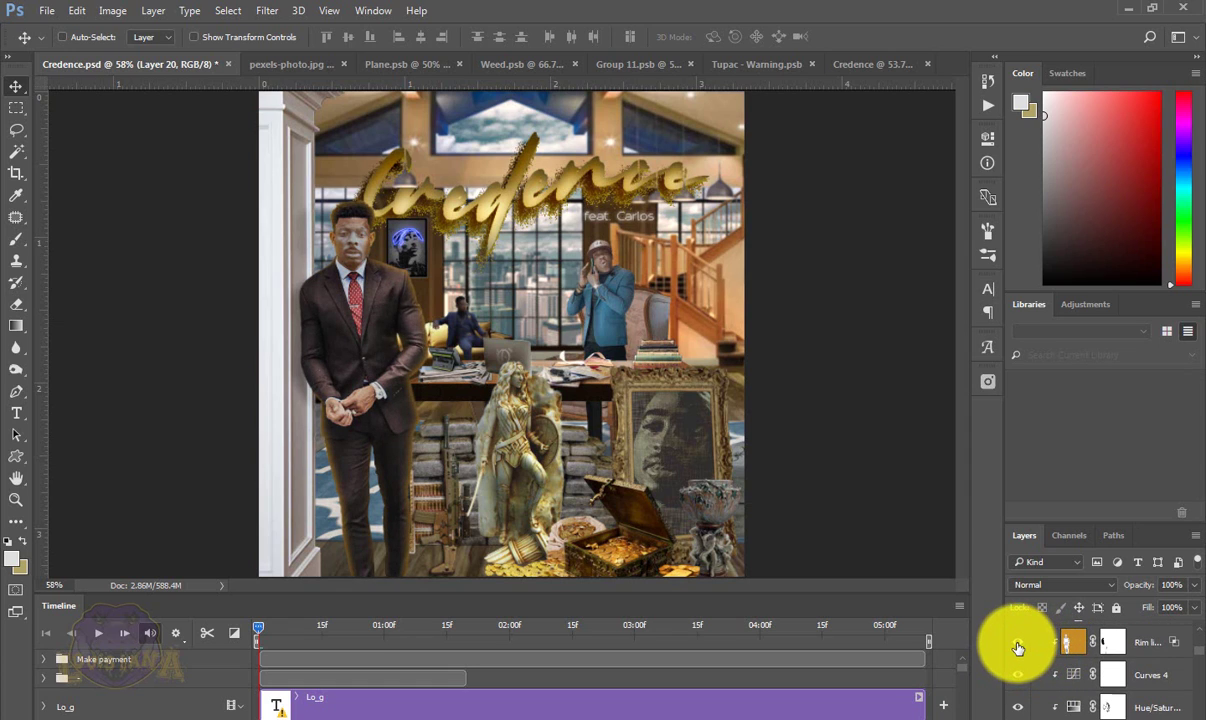
pyautogui.click(1018, 648)
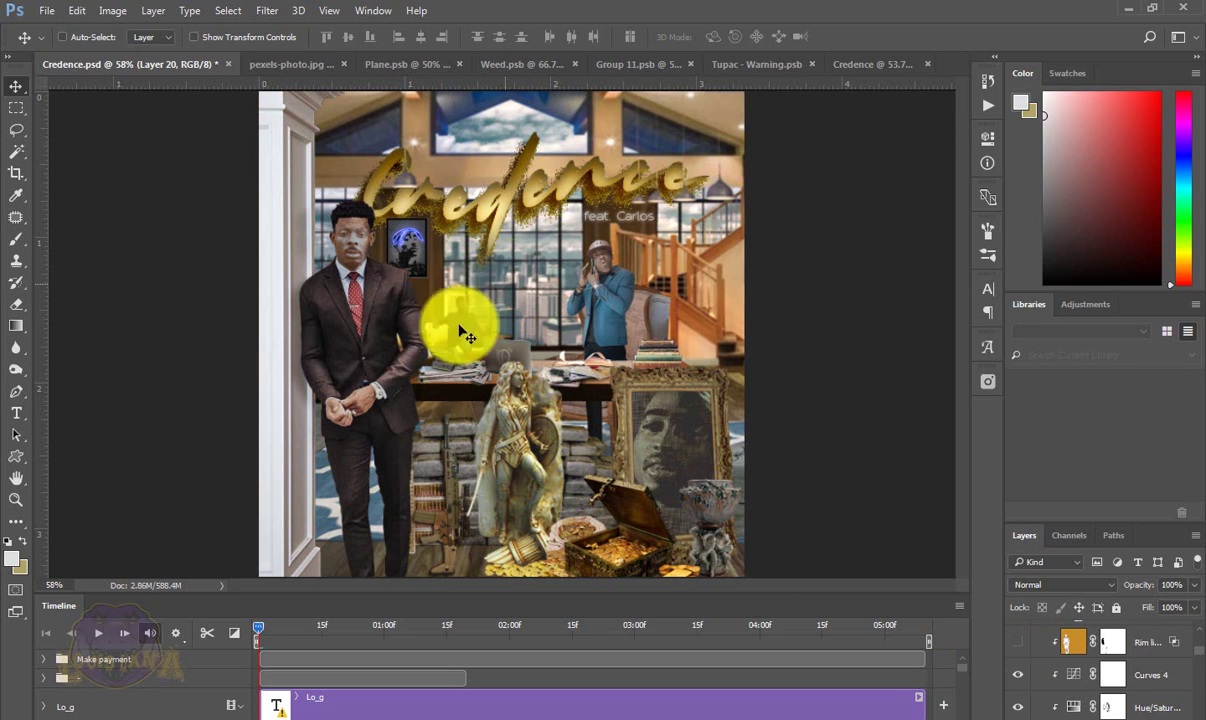
pyautogui.click(1016, 647)
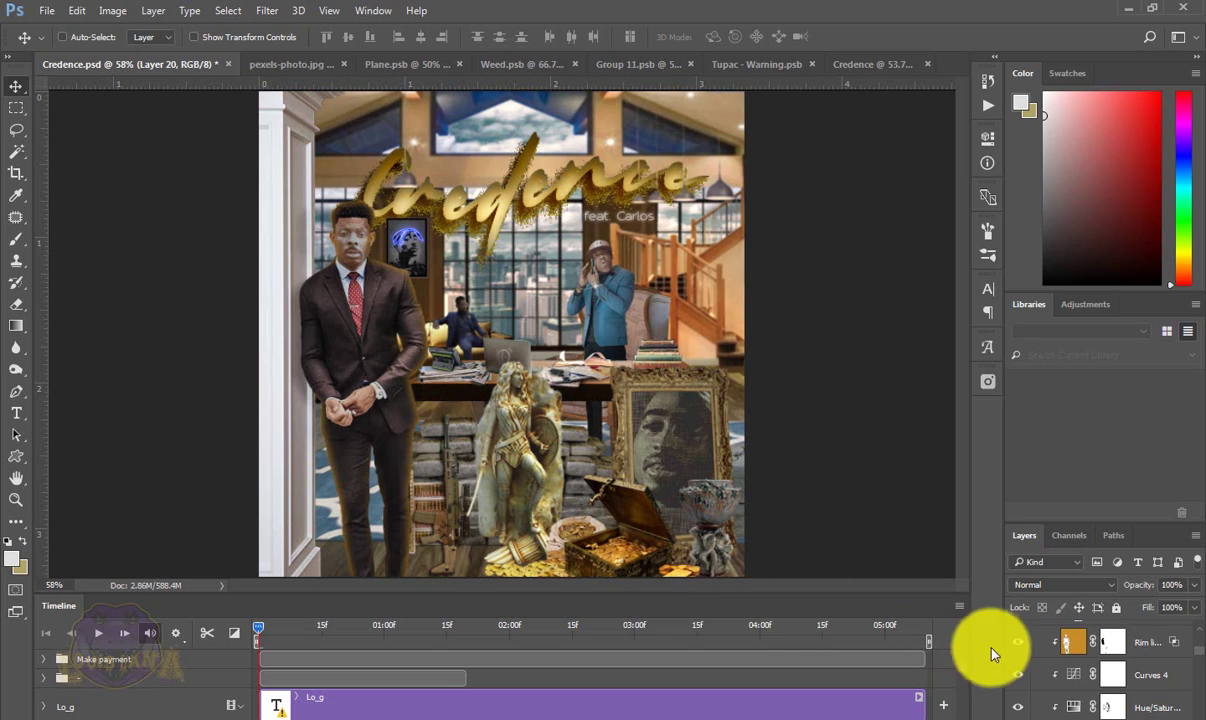
pyautogui.click(1020, 647)
pyautogui.click(1020, 647)
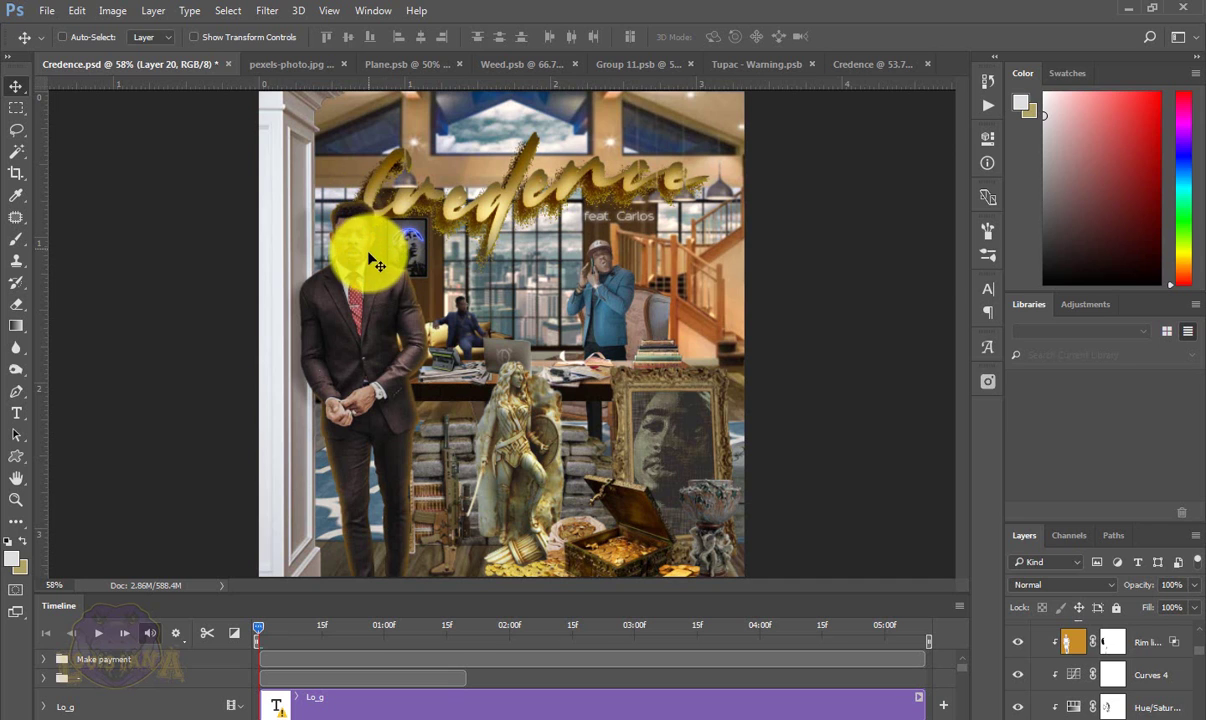
pyautogui.moveTo(415, 304); pyautogui.dragTo(420, 330)
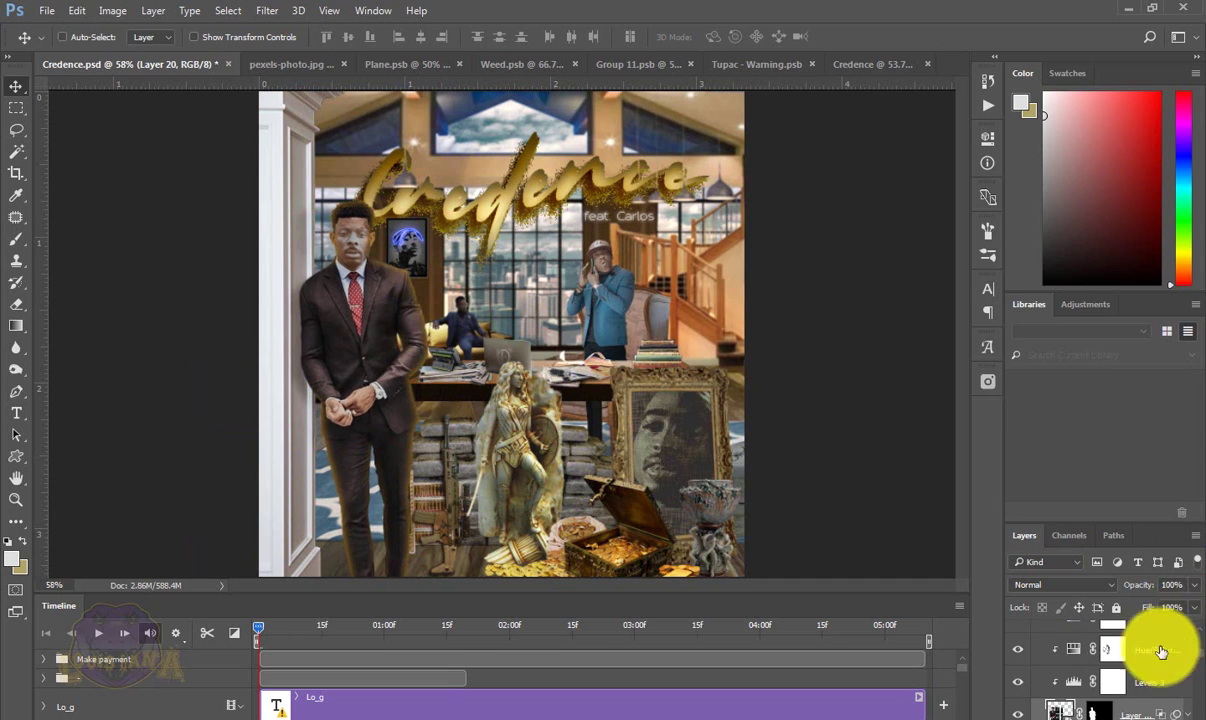
pyautogui.scroll(3, 1136, 668)
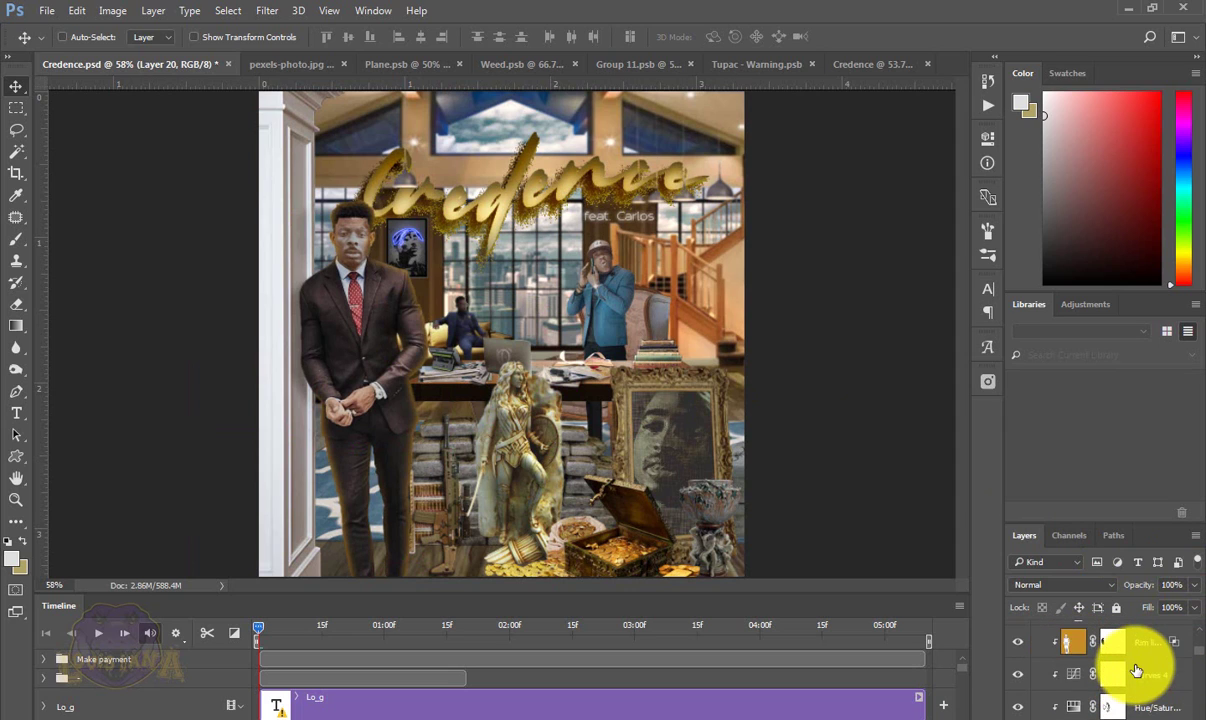
pyautogui.click(1018, 666)
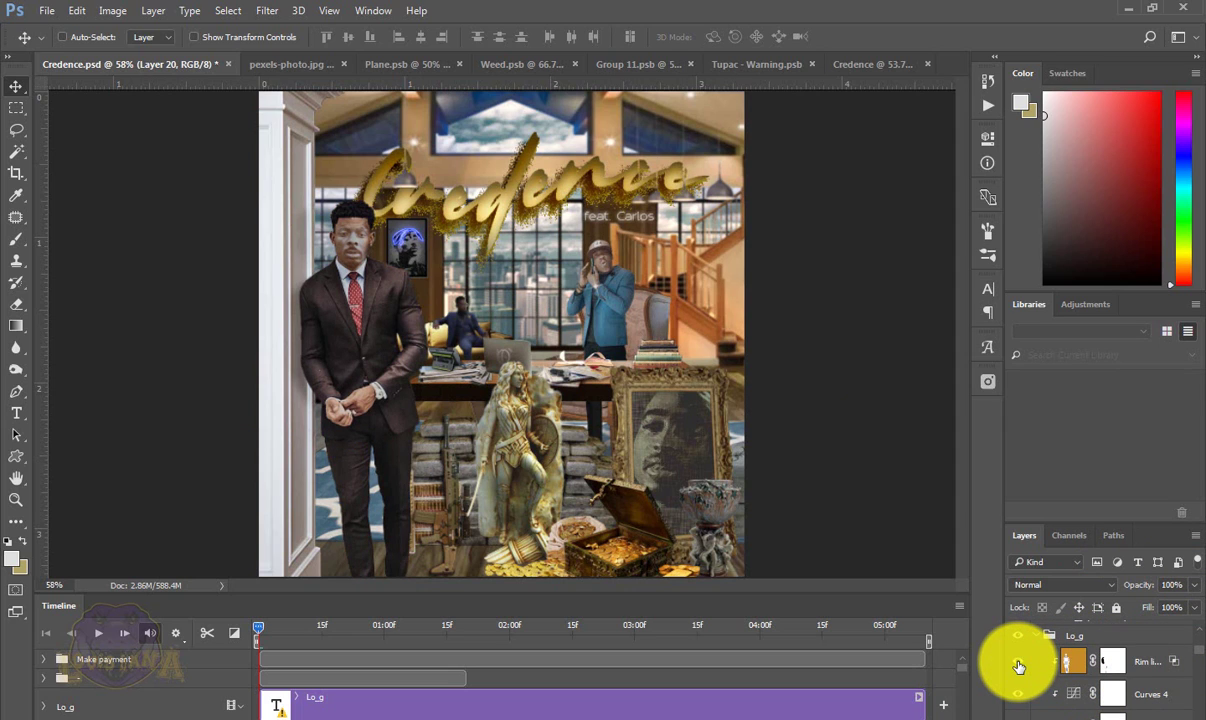
pyautogui.click(1018, 666)
pyautogui.click(1018, 666)
pyautogui.click(1018, 666)
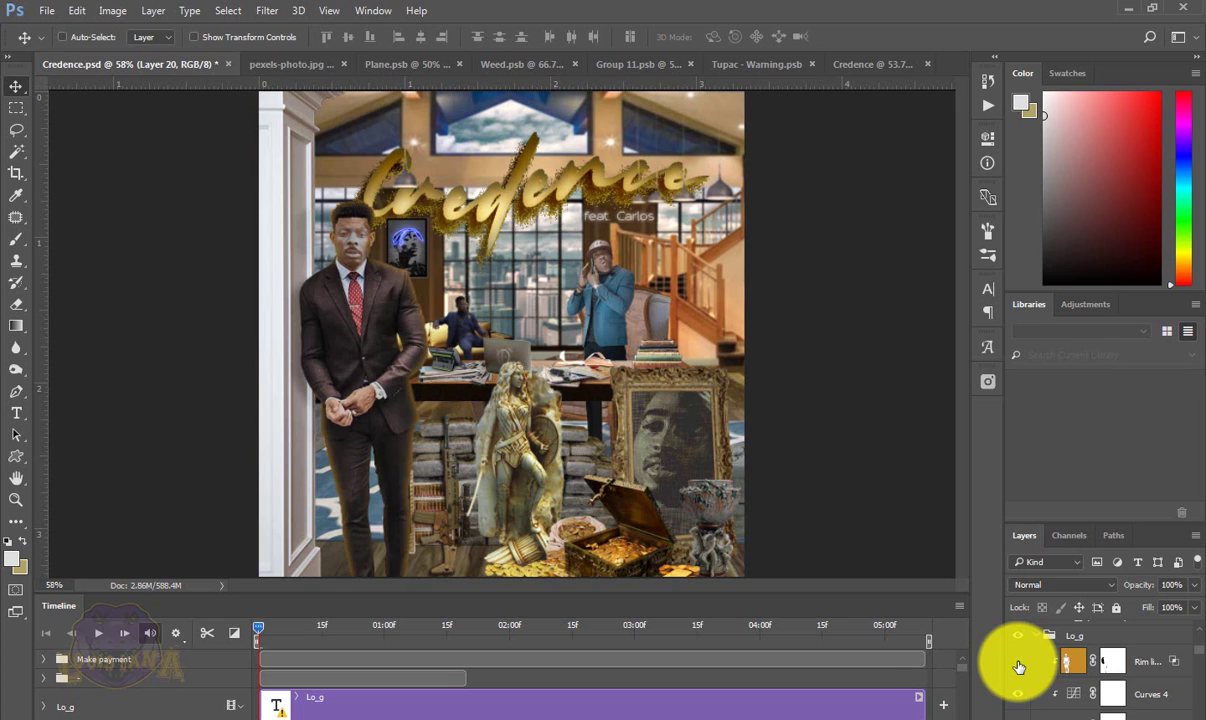
pyautogui.click(1018, 666)
pyautogui.click(1018, 666)
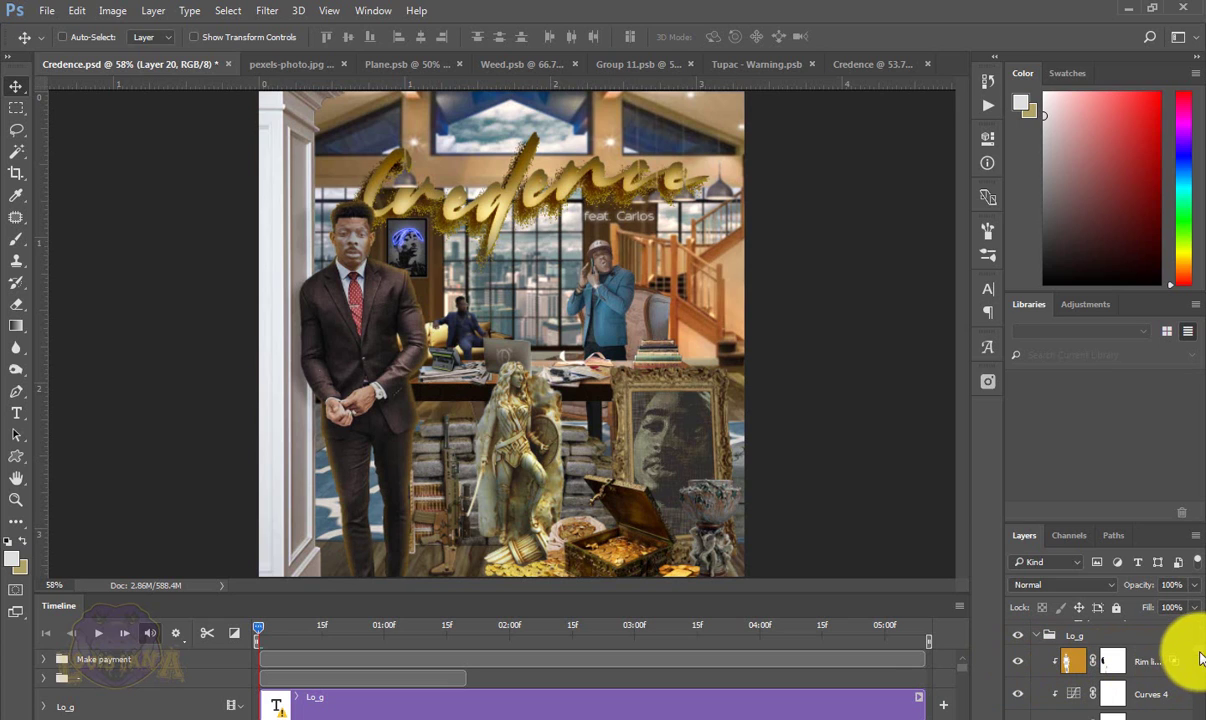
# - Examine the body shadow and head shadow layers beneath Layer 20 by toggling their visibility
pyautogui.scroll(-2, 1118, 670)
pyautogui.scroll(-2, 1116, 683)
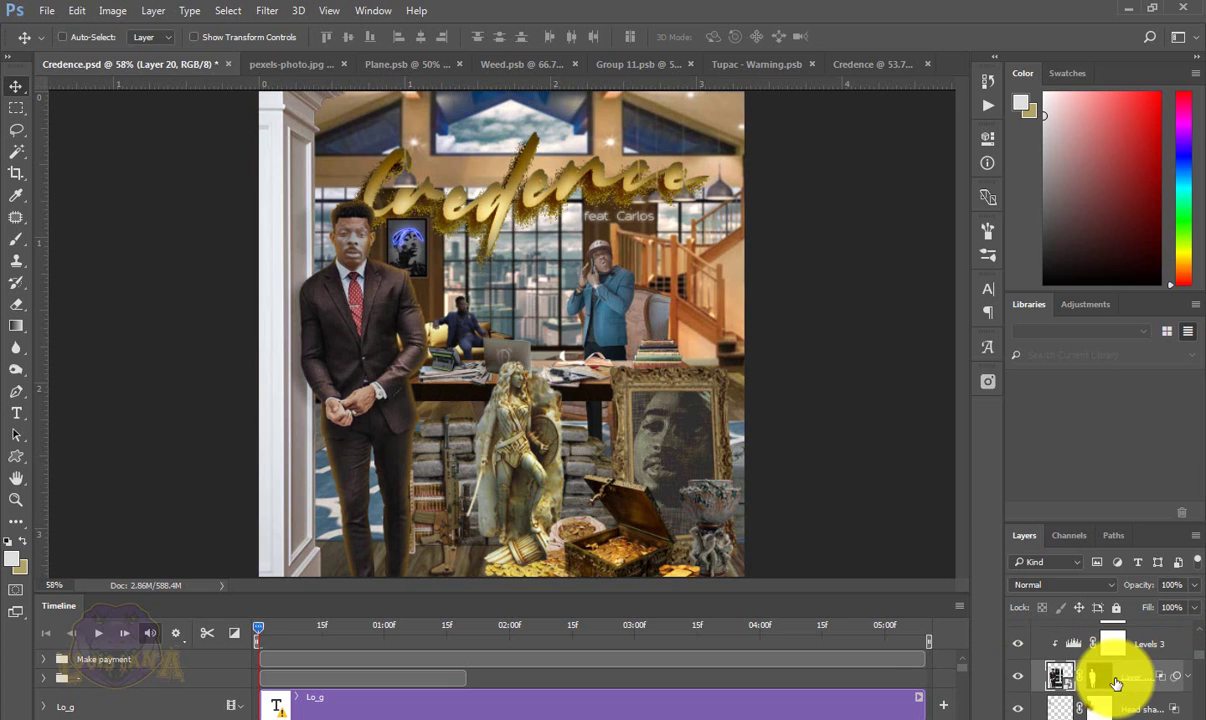
pyautogui.scroll(-2, 1125, 683)
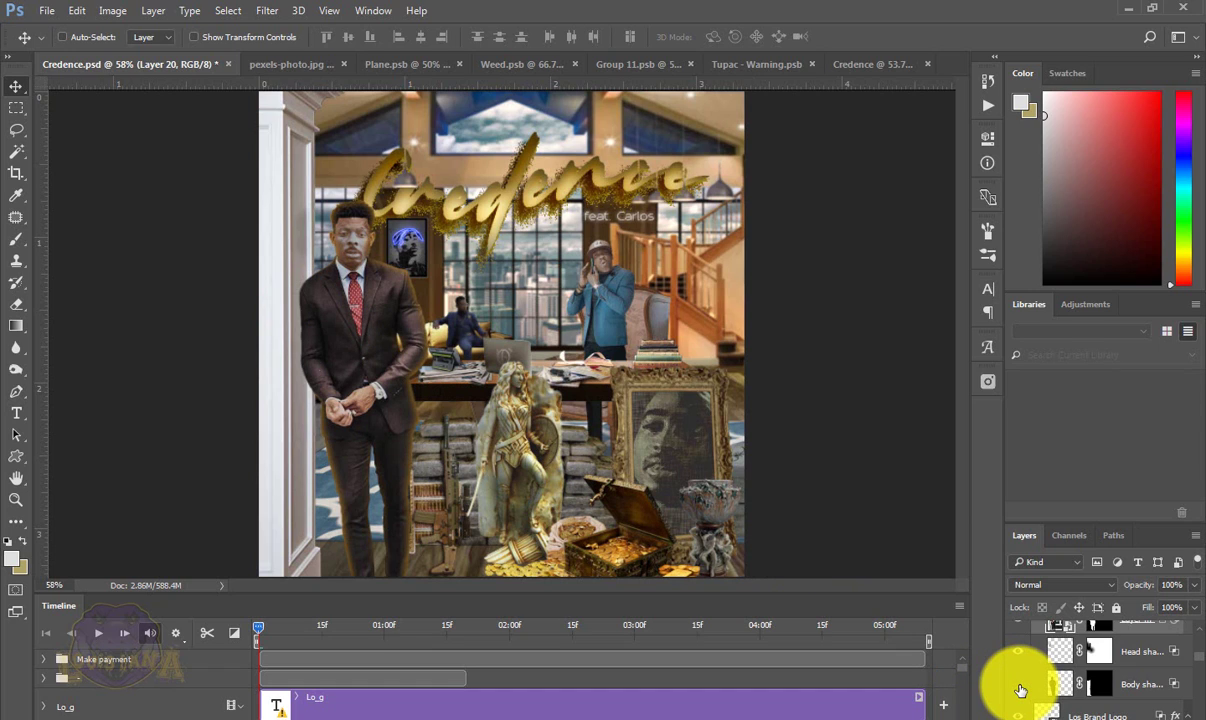
pyautogui.click(1017, 684)
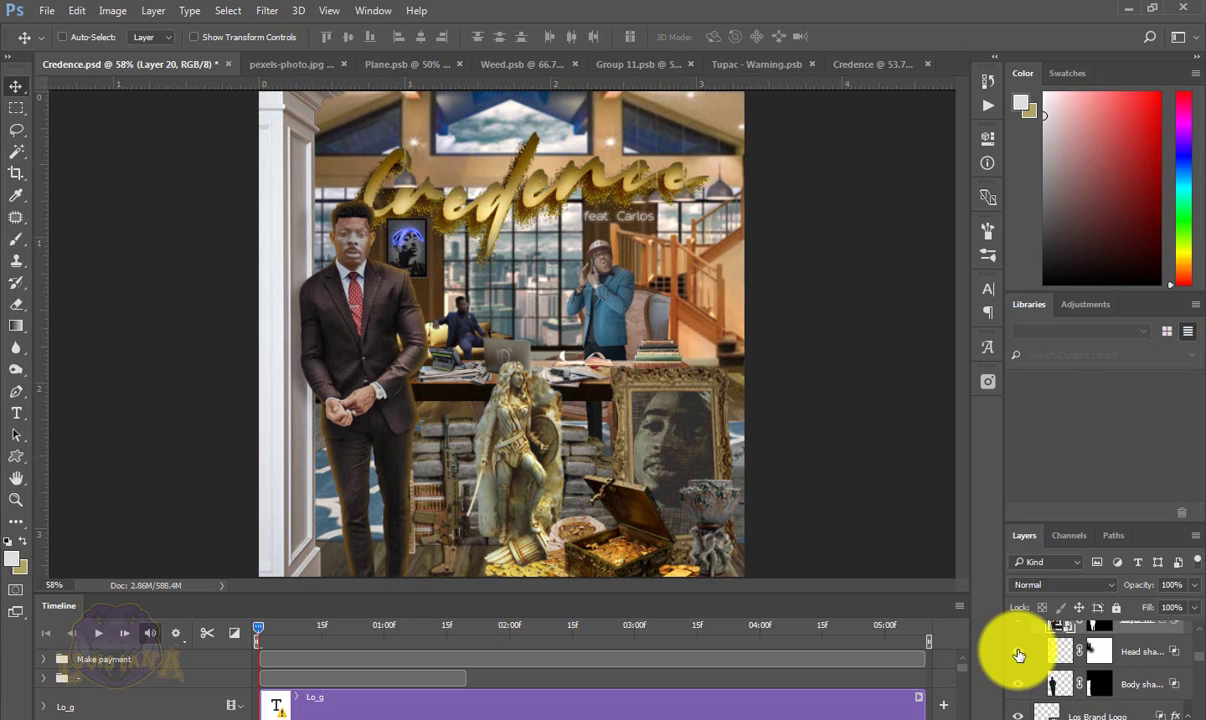
pyautogui.click(1018, 655)
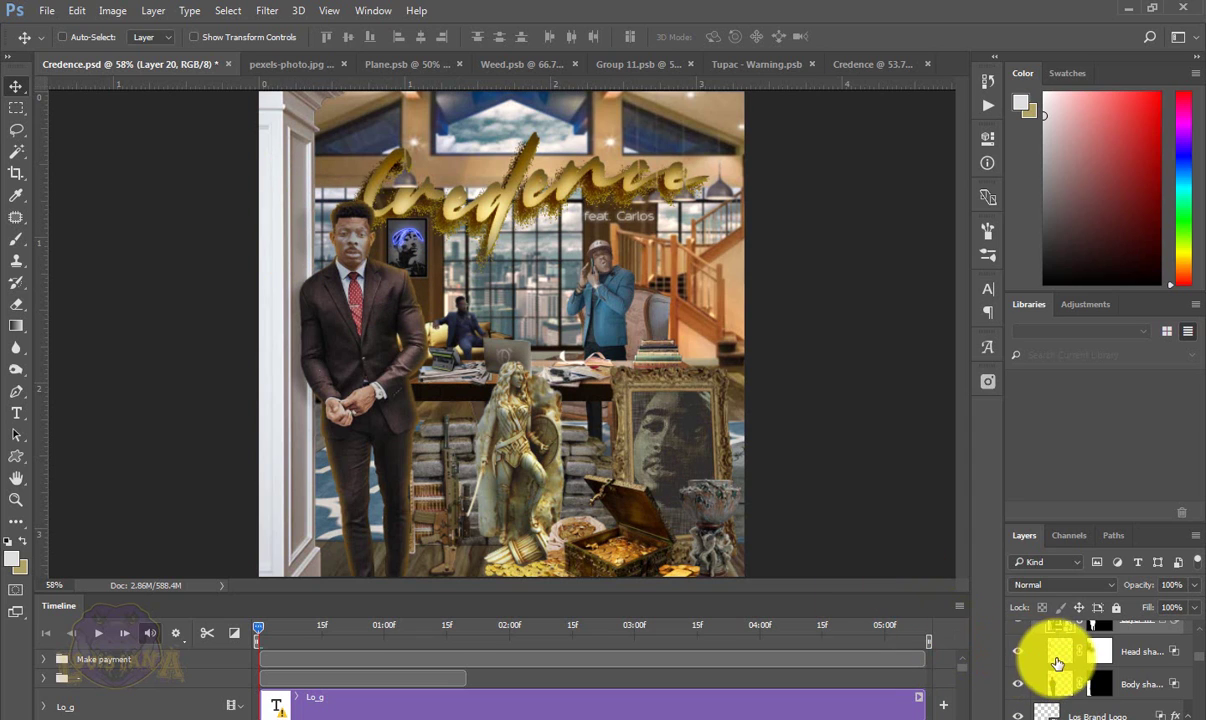
# - Collapse the Lo_g group, hide it, and show the Lo_g (revision I) group in its place
pyautogui.scroll(3, 1048, 655)
pyautogui.scroll(5, 1060, 667)
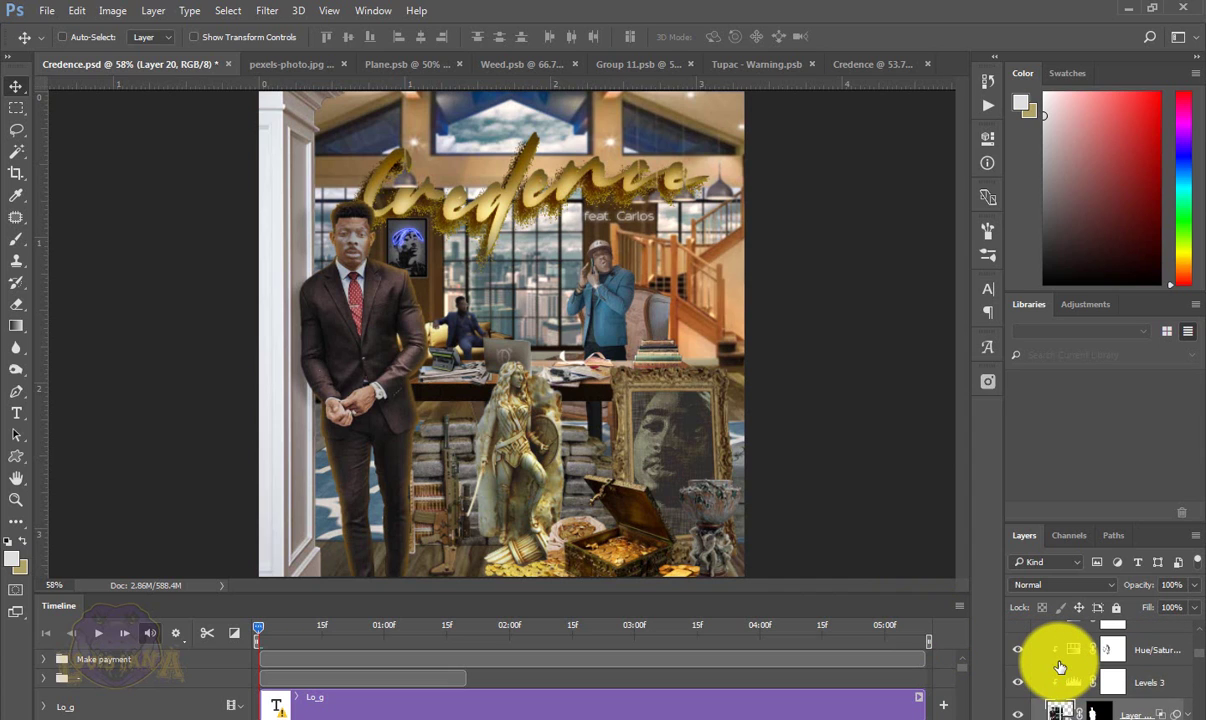
pyautogui.scroll(1, 1050, 675)
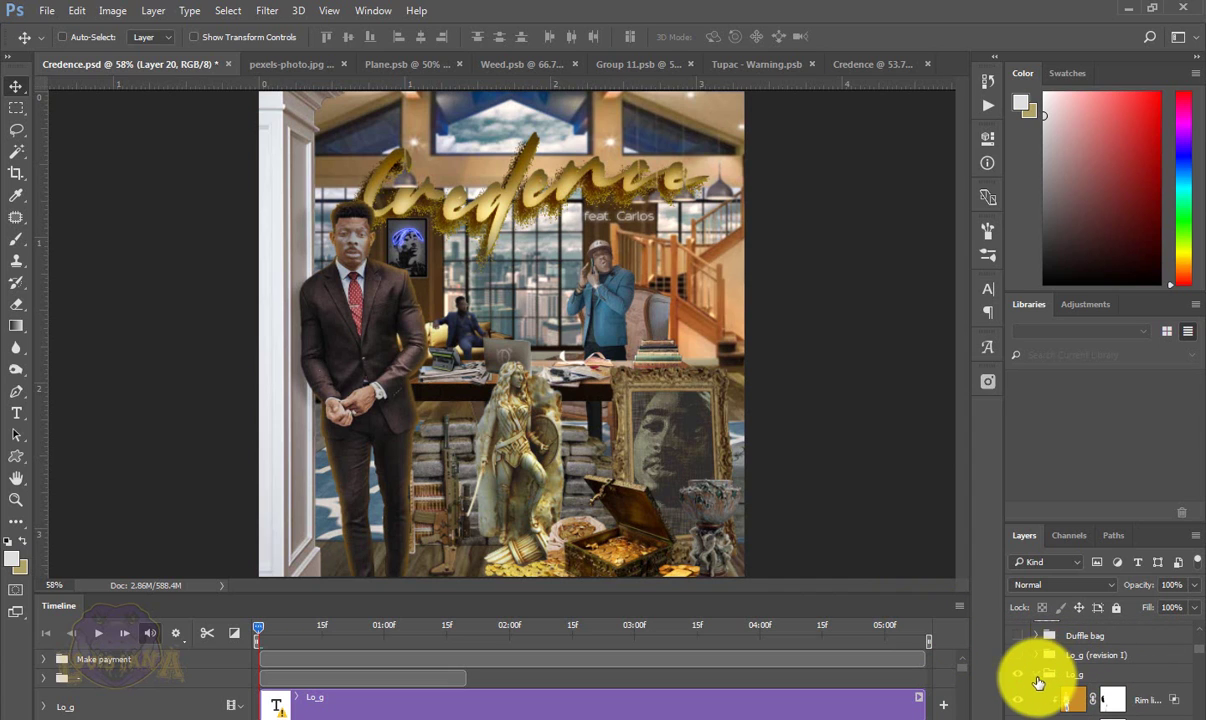
pyautogui.click(1039, 677)
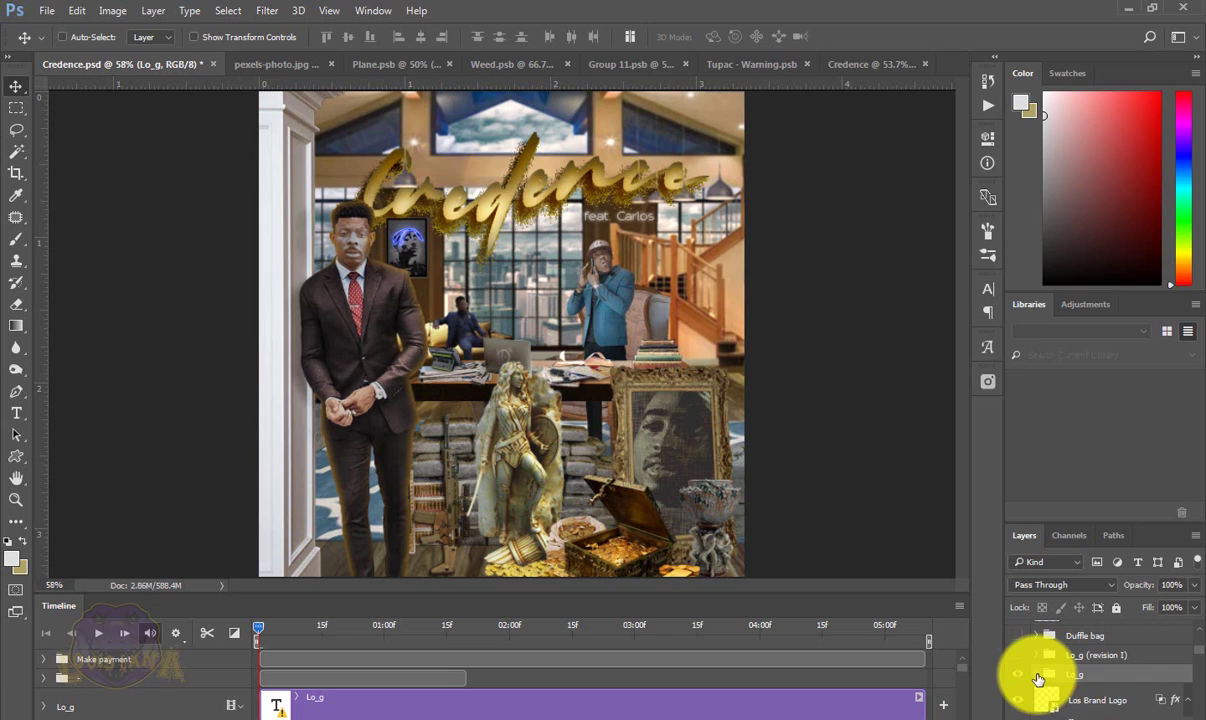
pyautogui.click(1016, 678)
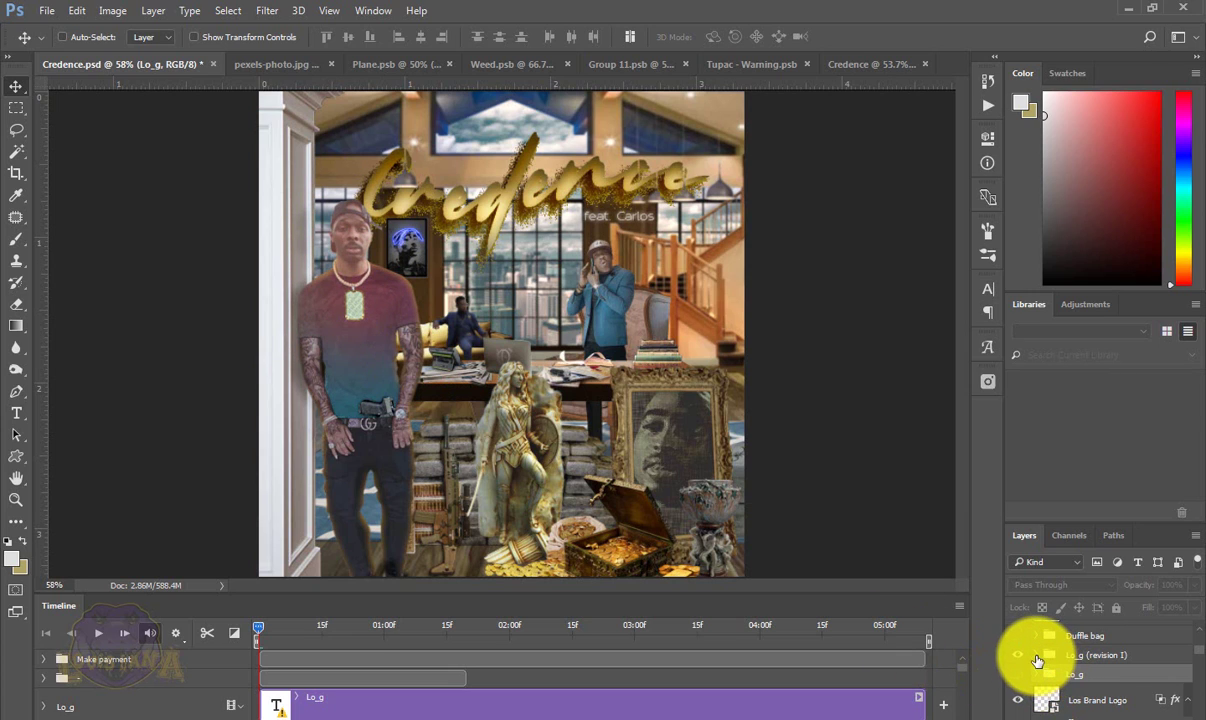
# - Look through the layers of the Lo_g (revision I) group and open its Lo_g smart object
pyautogui.scroll(-5, 1037, 660)
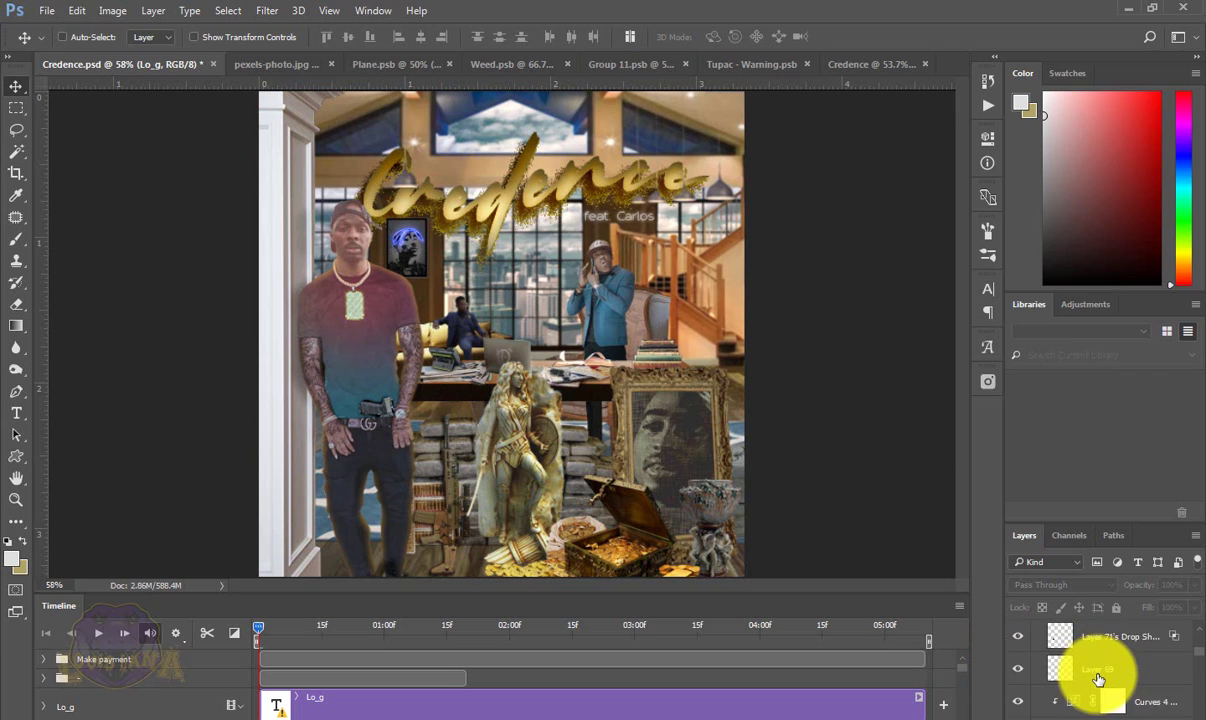
pyautogui.scroll(5, 1098, 680)
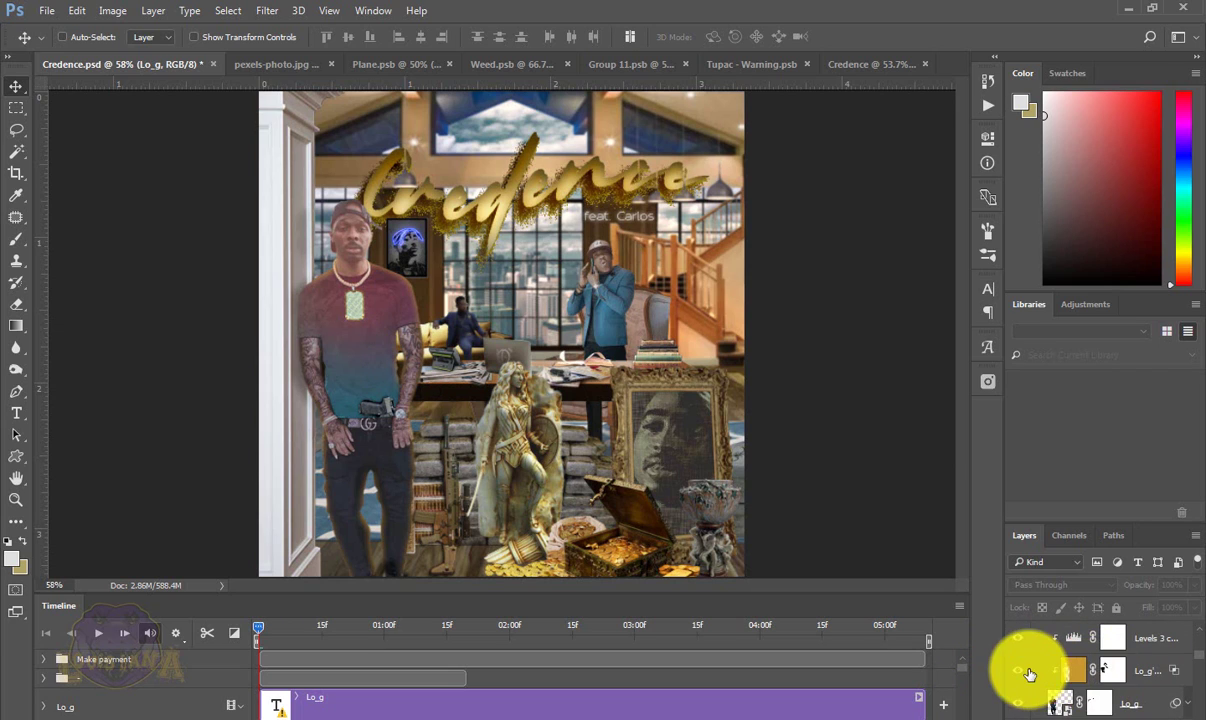
pyautogui.scroll(-3, 1017, 668)
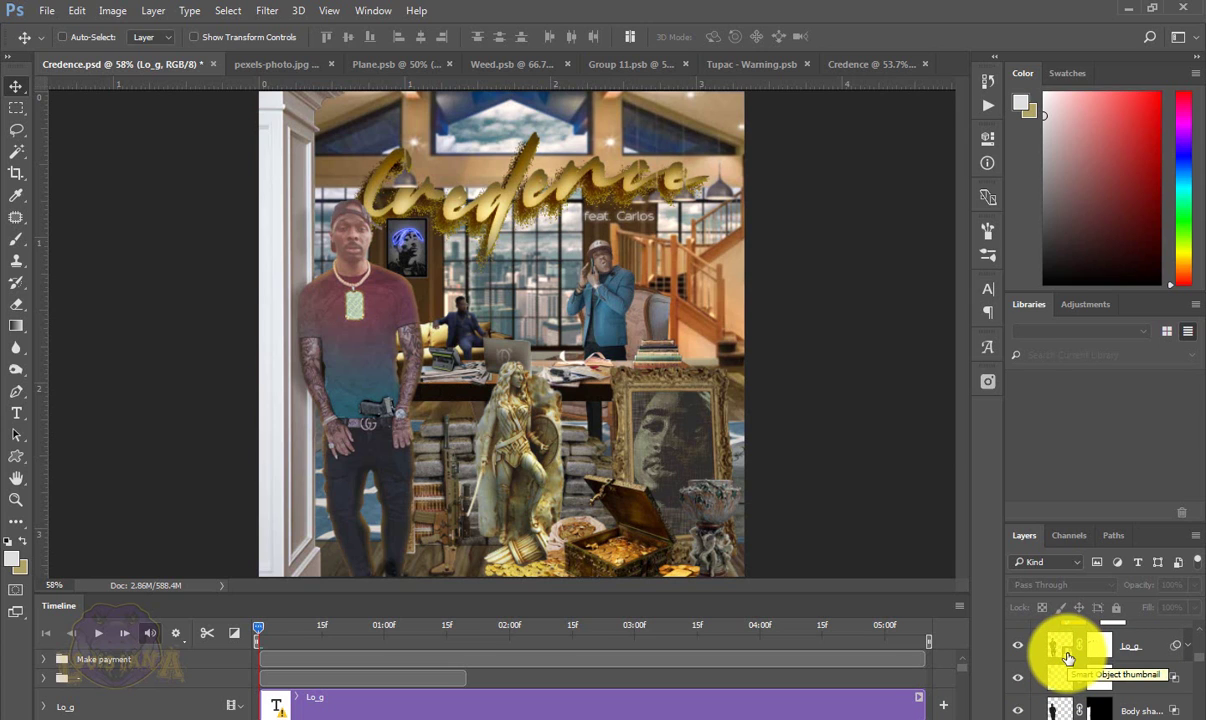
pyautogui.doubleClick(1062, 650)
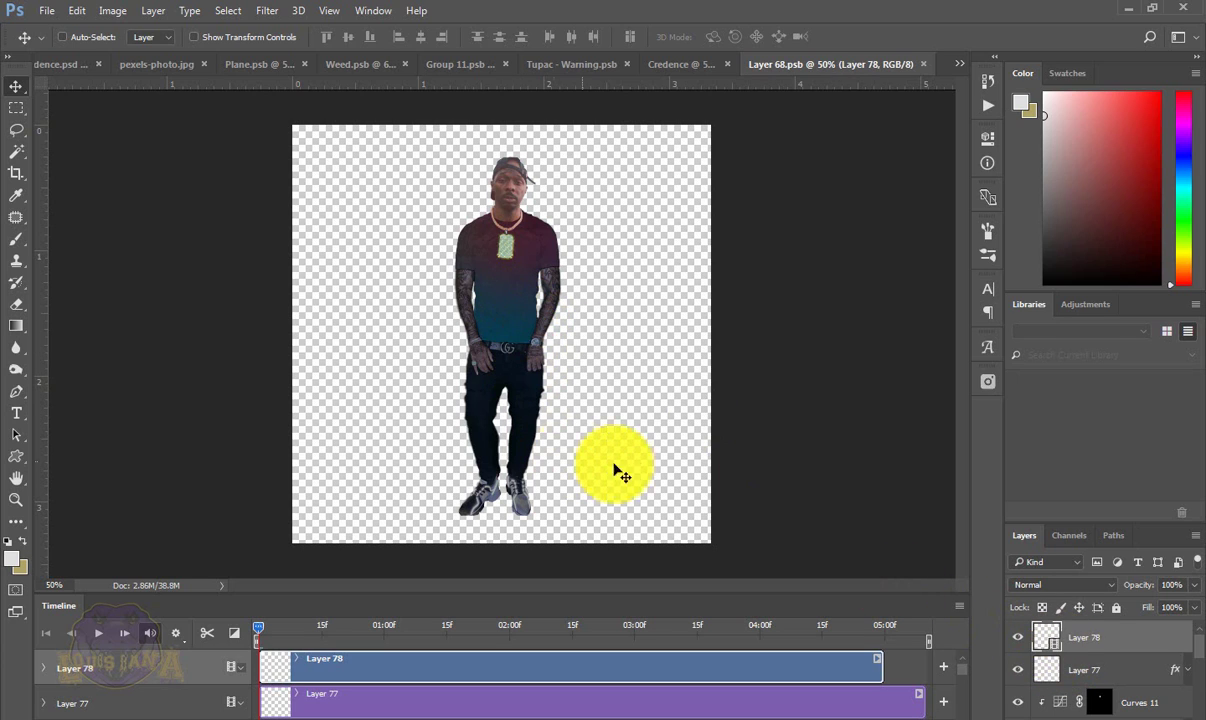
# - Toggle the Shirt and Face groups in Layer 68.psb off and on, and inspect the figure's upper body up close
pyautogui.scroll(-5, 1017, 659)
pyautogui.click(1019, 672)
pyautogui.click(1022, 676)
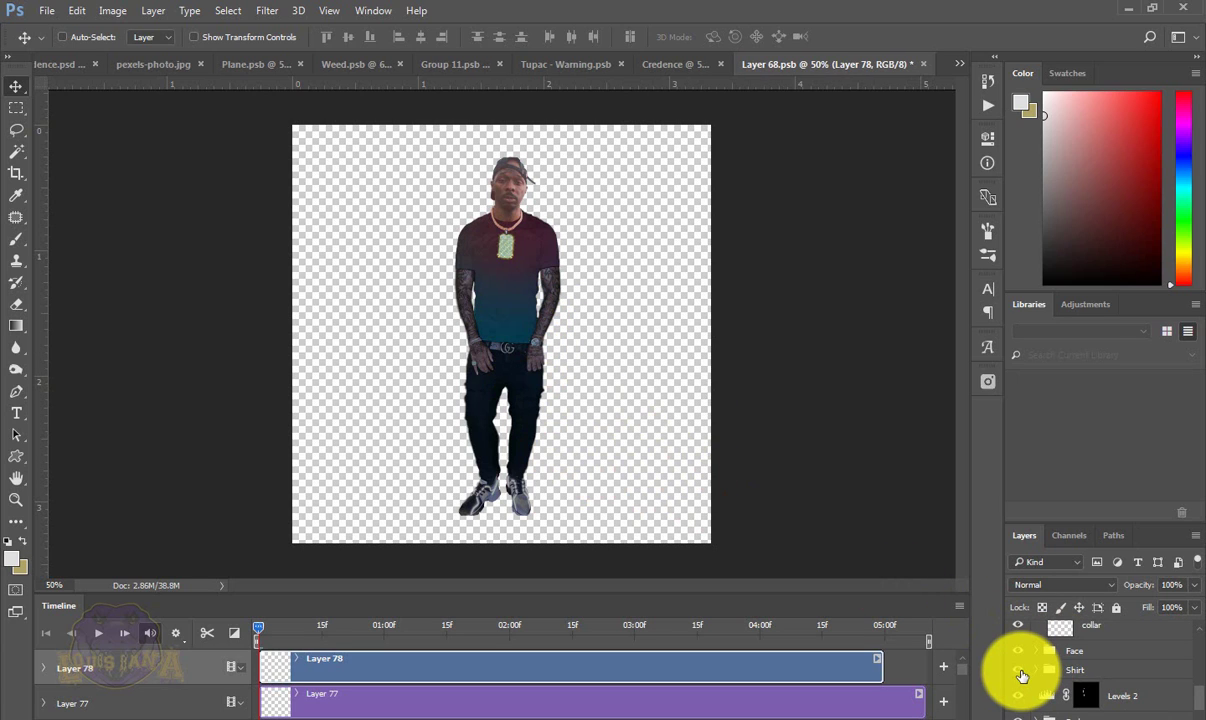
pyautogui.scroll(1, 1019, 674)
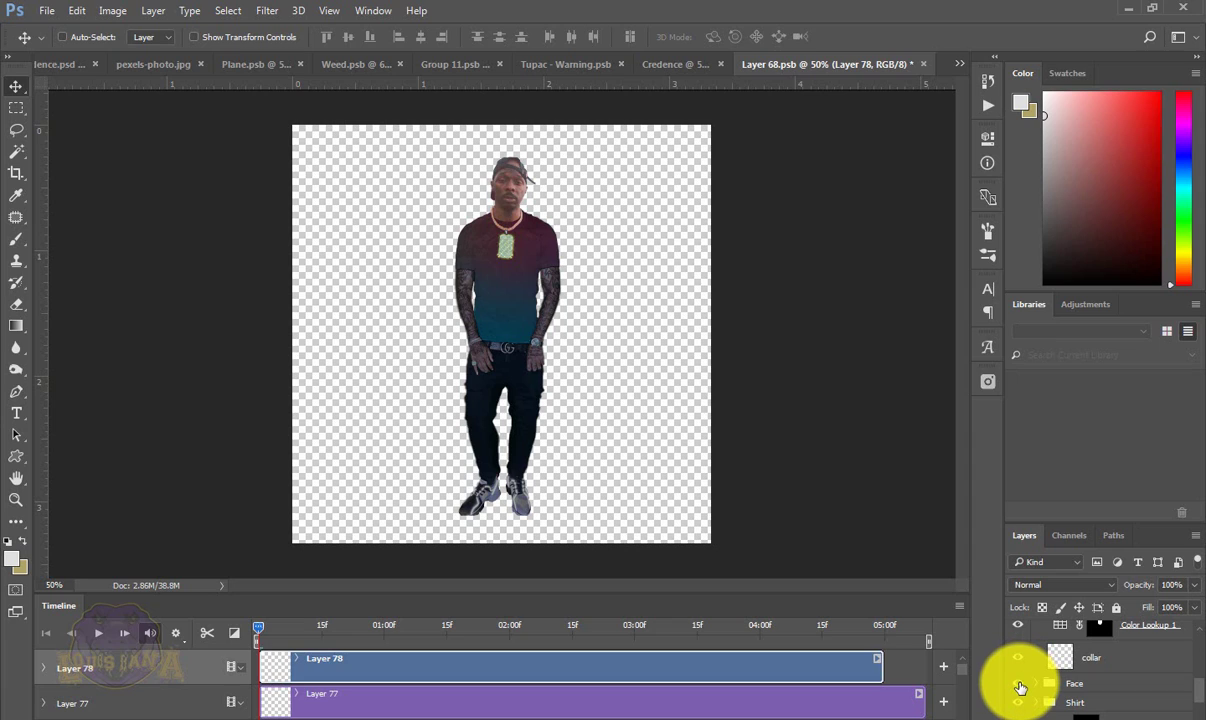
pyautogui.click(1019, 686)
pyautogui.click(1019, 686)
pyautogui.click(1019, 686)
pyautogui.click(1019, 686)
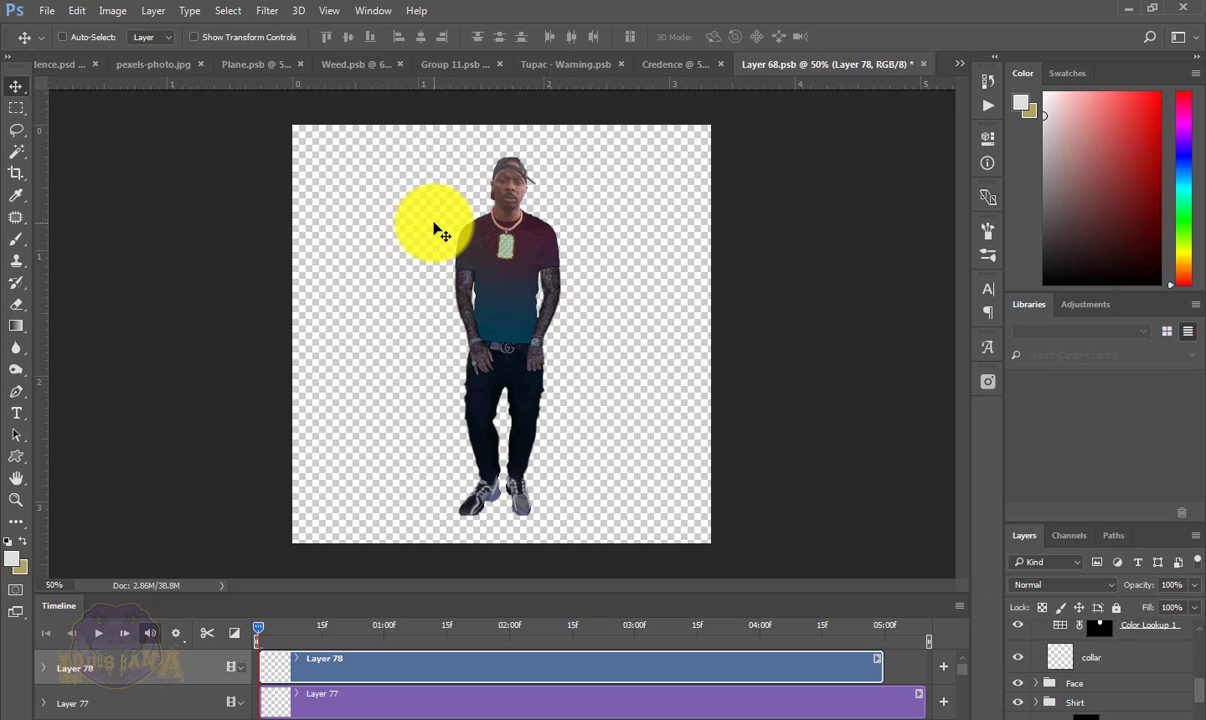
pyautogui.scroll(5, 510, 224)
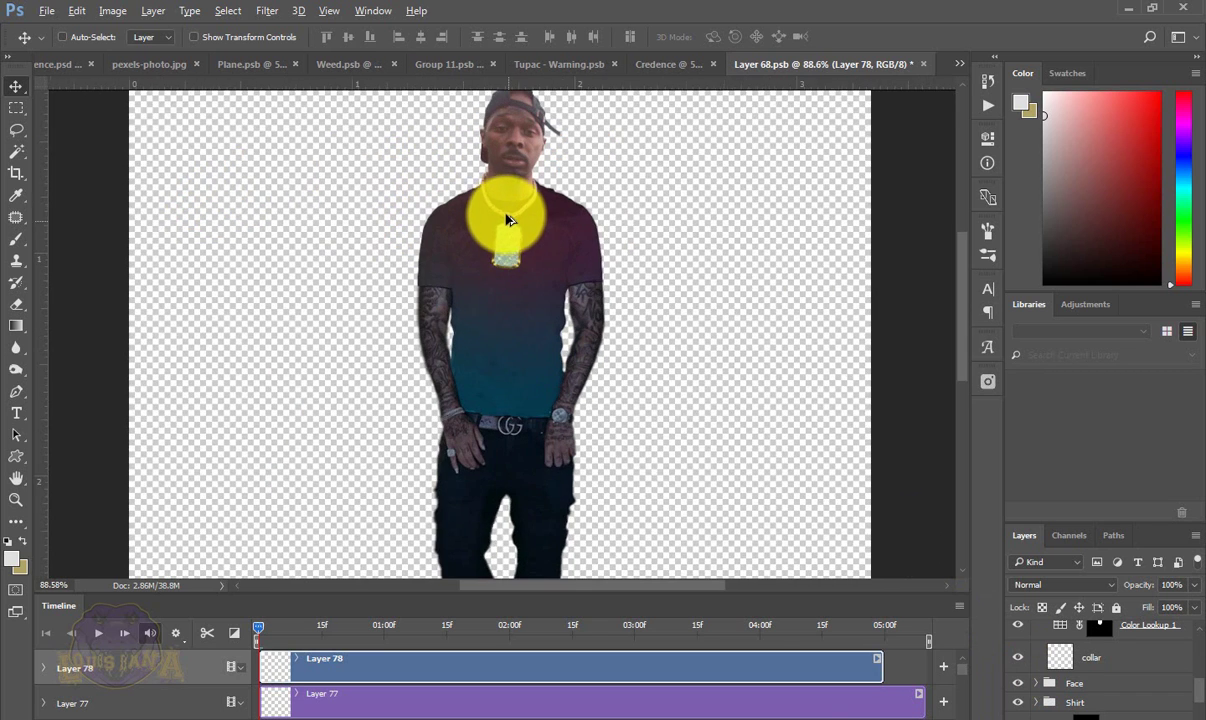
# - Examine the Face group in Layer 68.psb up close by toggling its visibility, isolating the Lo_g - face layer, and restoring the other layers
pyautogui.scroll(1, 507, 219)
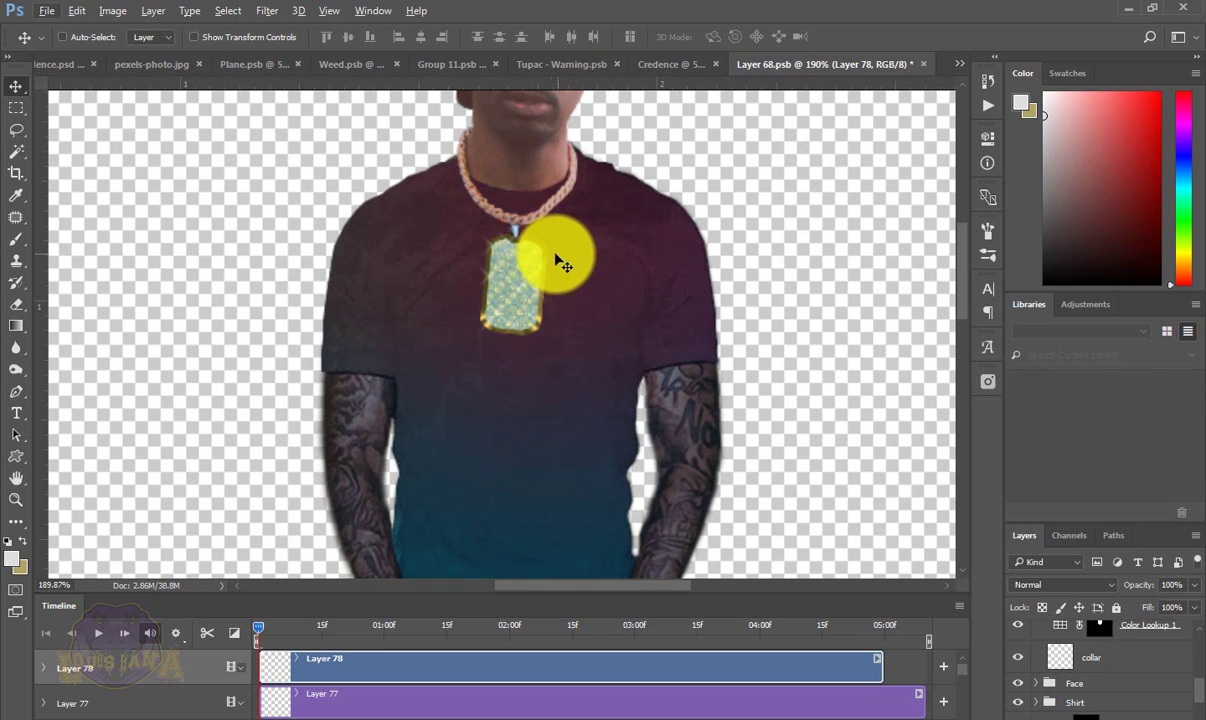
pyautogui.click(1019, 684)
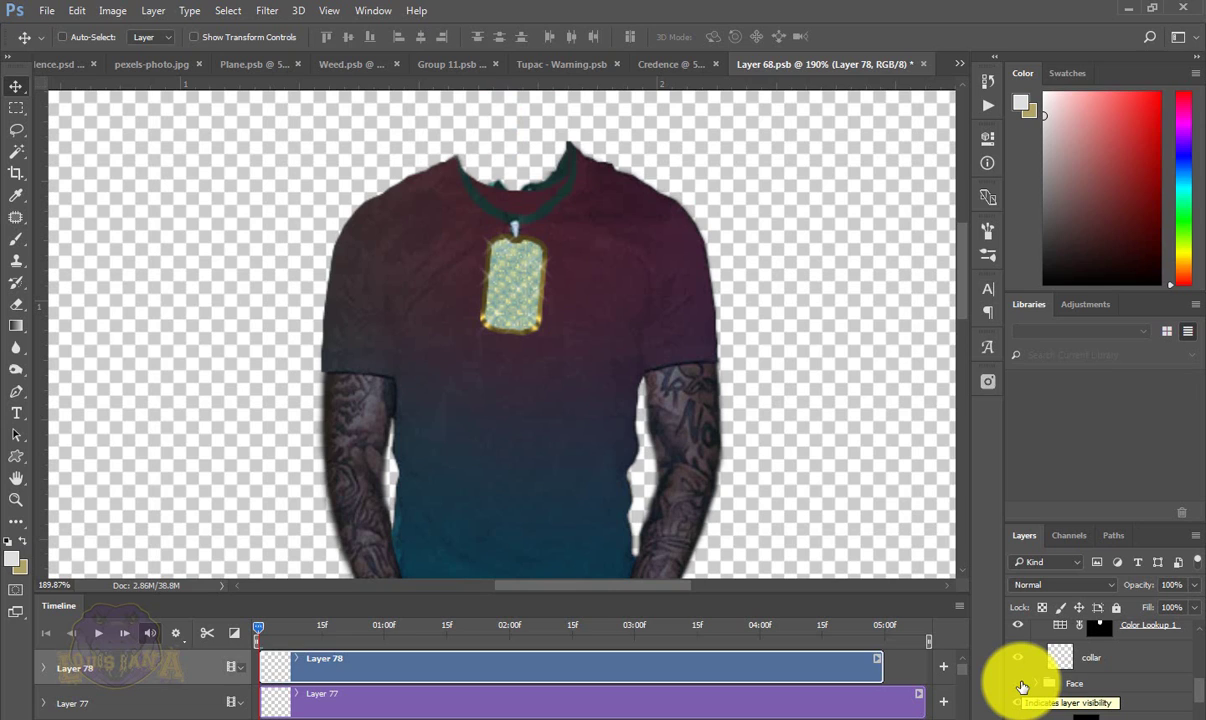
pyautogui.click(1019, 684)
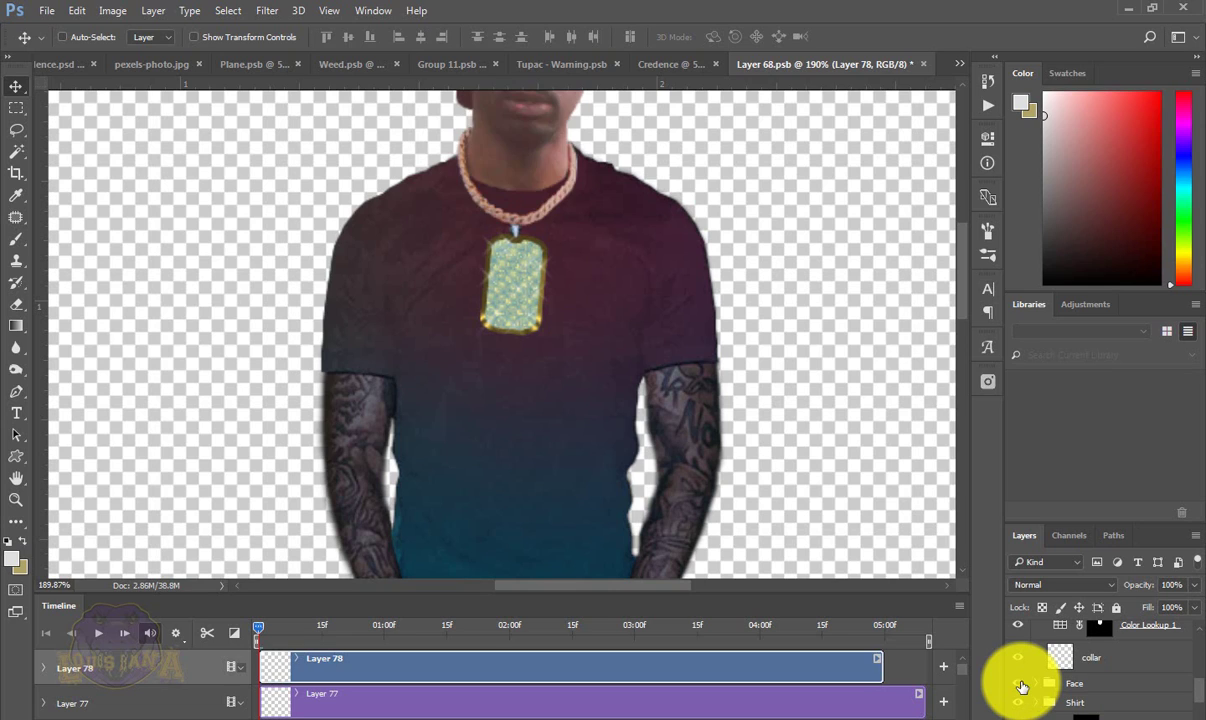
pyautogui.keyDown('alt'); pyautogui.click(1019, 684); pyautogui.keyUp('alt')
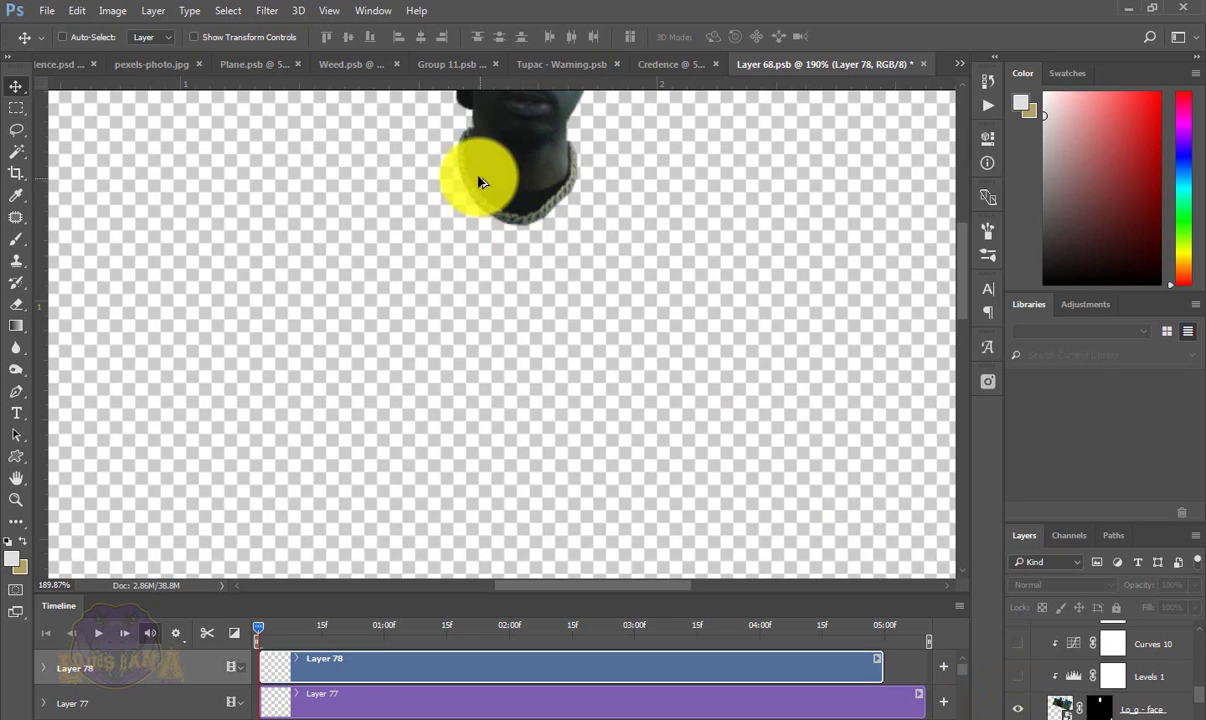
pyautogui.keyDown('alt'); pyautogui.click(1017, 708); pyautogui.keyUp('alt')
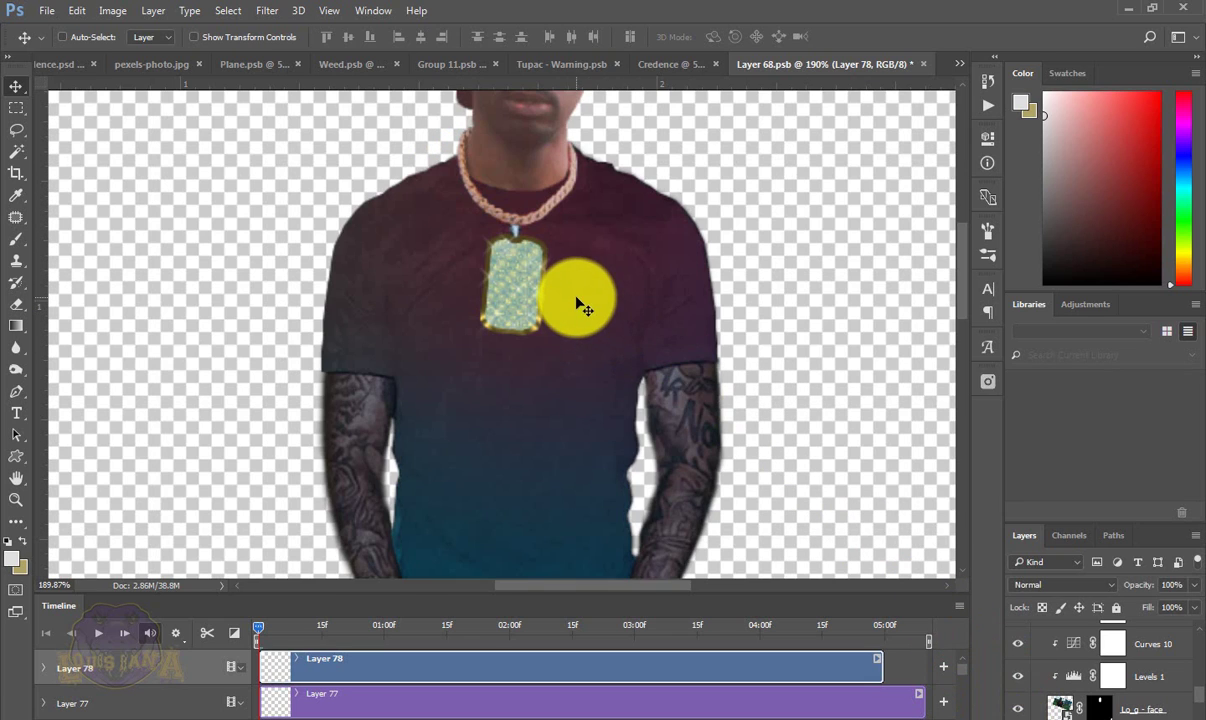
# - Fit the whole figure in view and close Layer 68.psb without saving changes
pyautogui.hotkey('ctrl', '0')
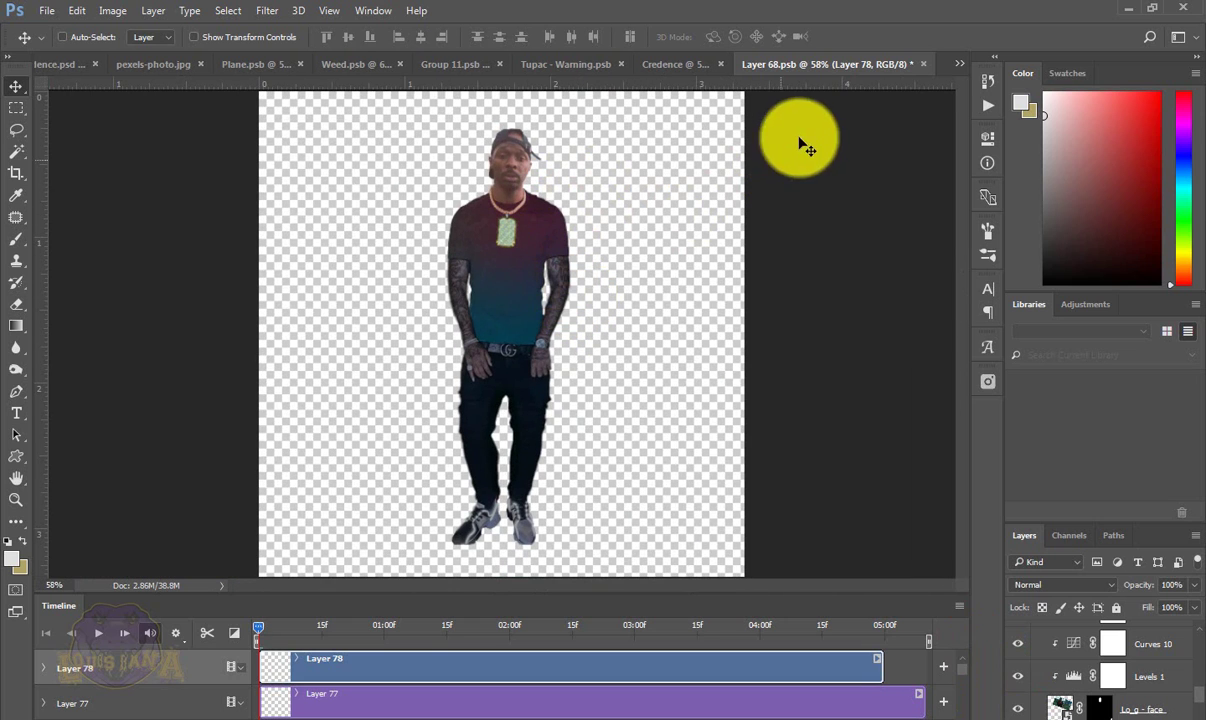
pyautogui.click(922, 63)
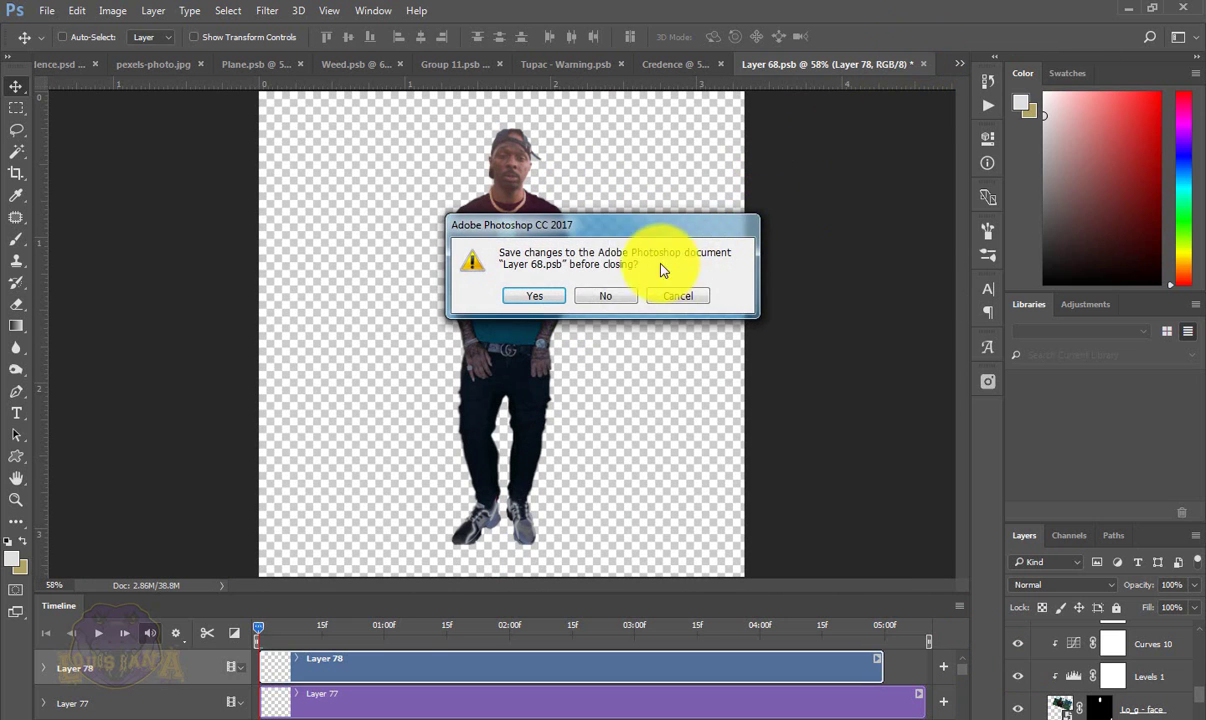
pyautogui.click(608, 296)
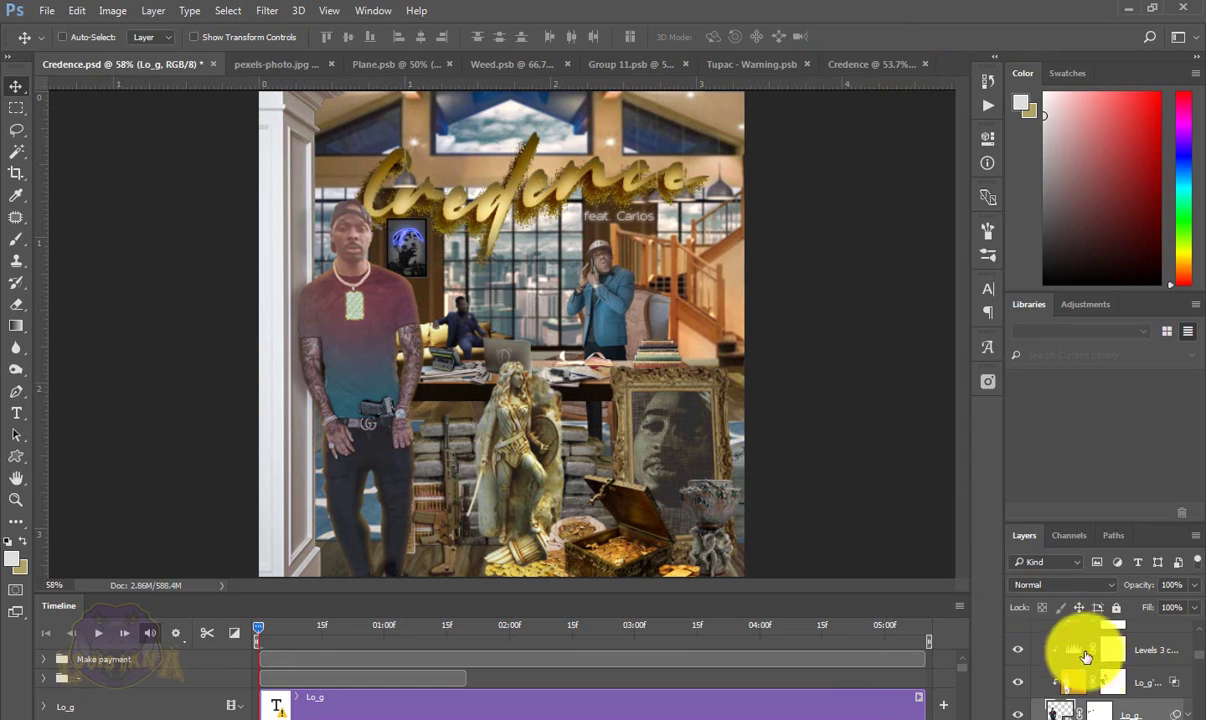
# - Inspect the hand gun at the figure's waist up close and toggle its Layer 71's Drop Shadow layer for comparison
pyautogui.scroll(1, 1096, 675)
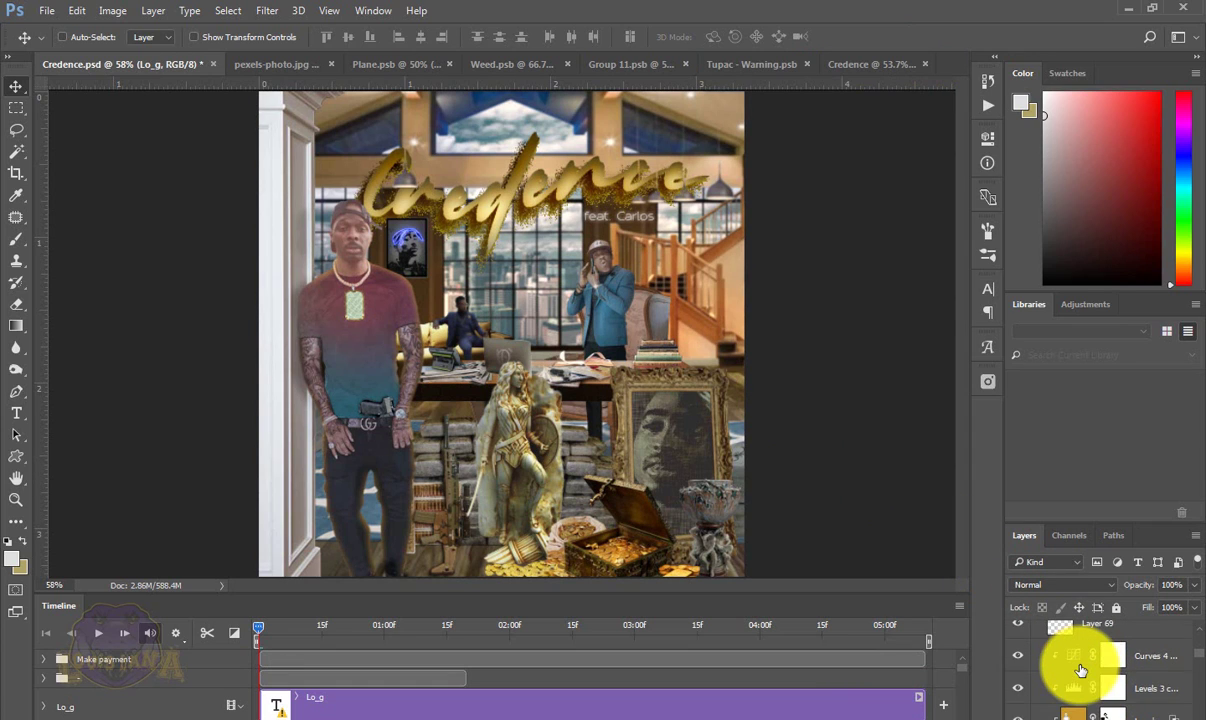
pyautogui.scroll(1, 1080, 670)
pyautogui.scroll(-1, 1081, 670)
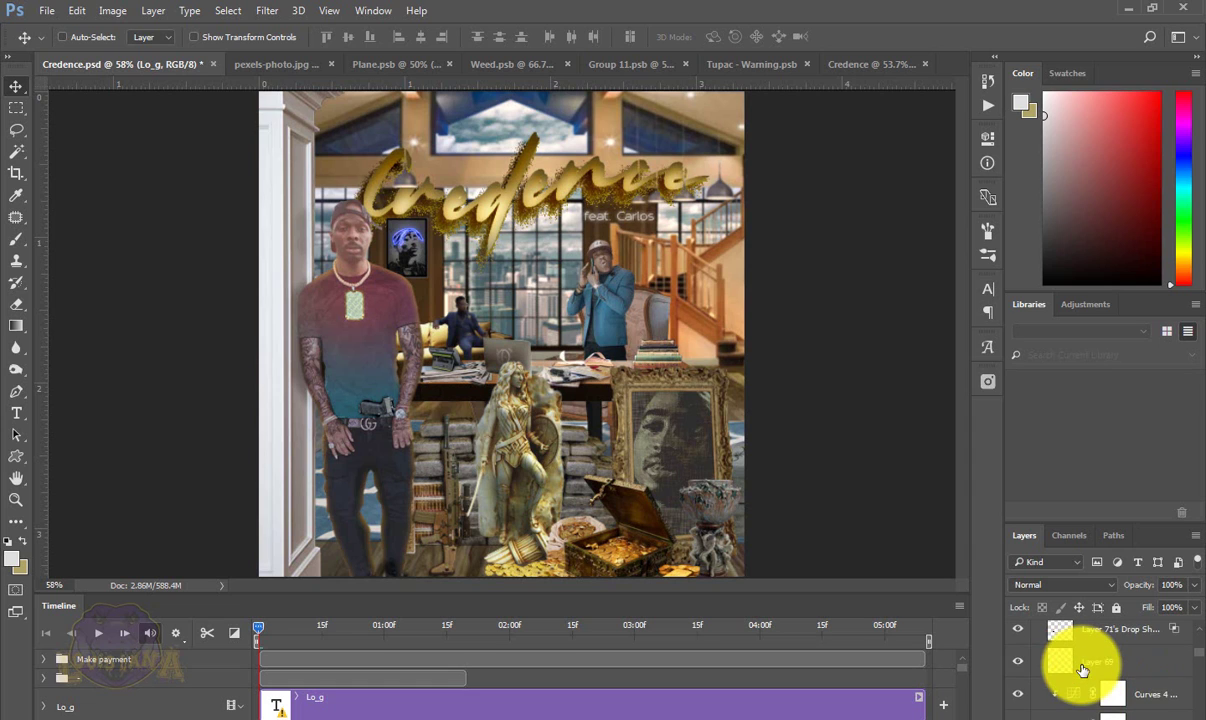
pyautogui.scroll(2, 1080, 668)
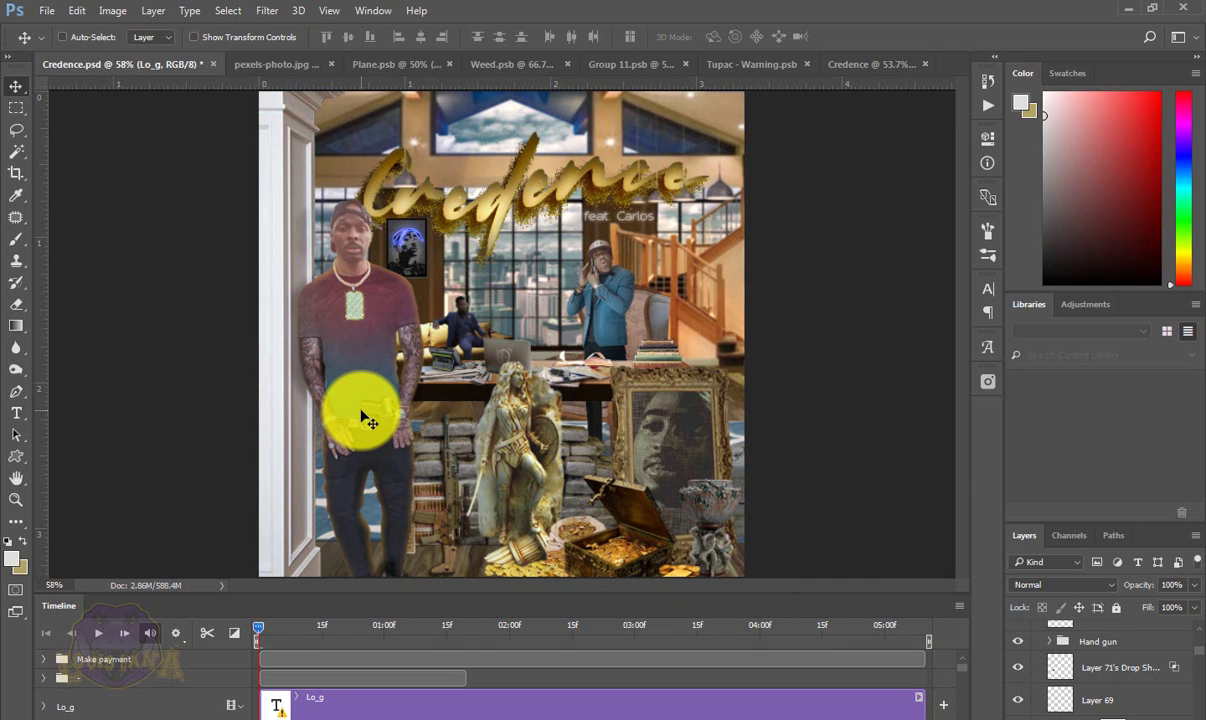
pyautogui.scroll(5, 365, 418)
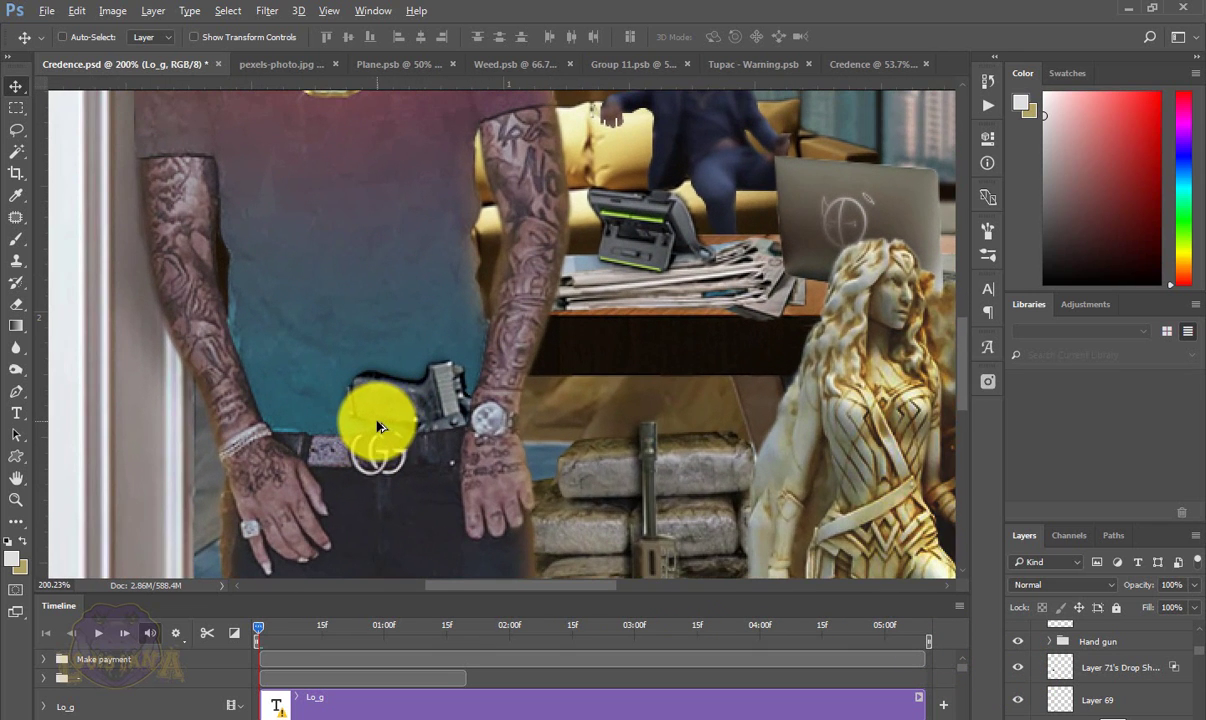
pyautogui.click(1019, 675)
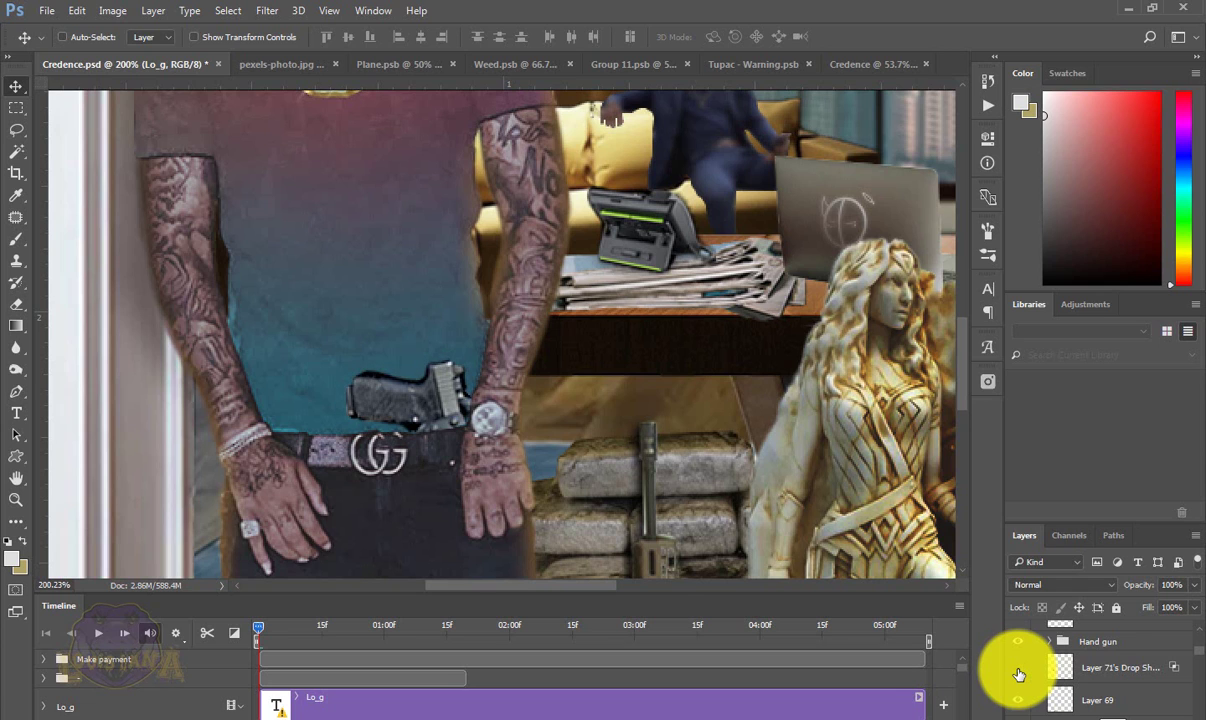
pyautogui.hotkey('ctrl', '0')
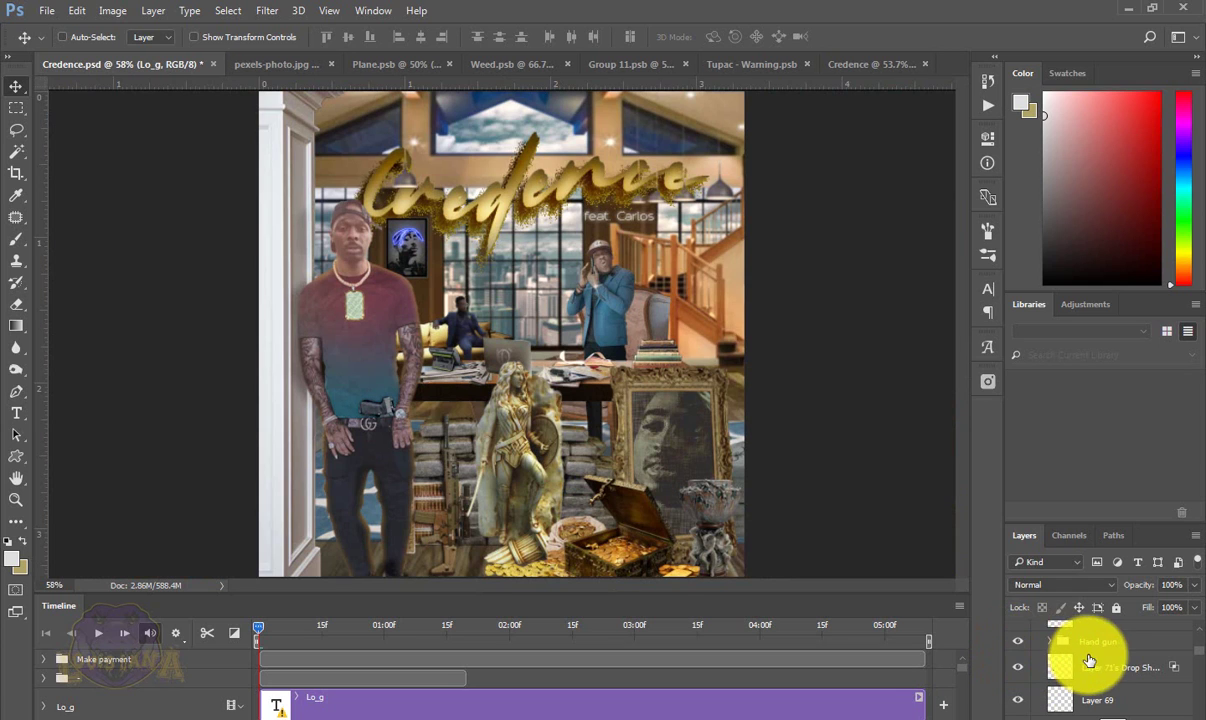
# - Collapse the Lo_g (revision I) group and show the Duffle bag group above it
pyautogui.scroll(1, 1036, 669)
pyautogui.scroll(1, 1036, 669)
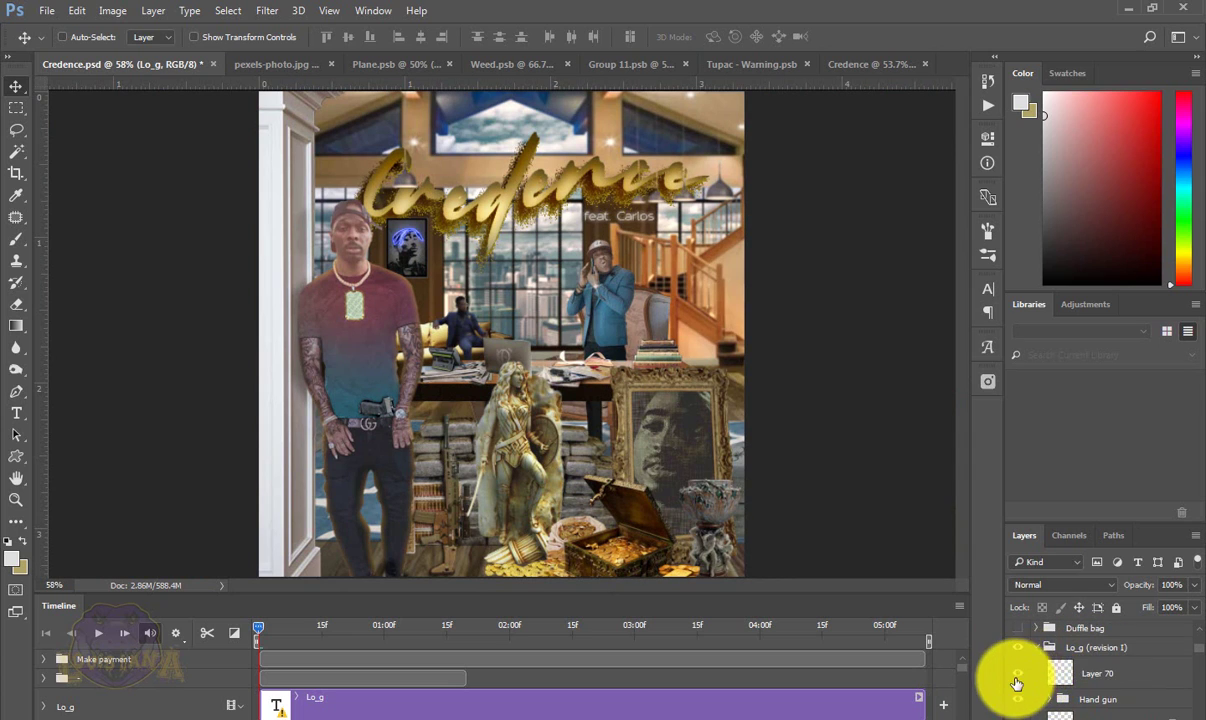
pyautogui.scroll(1, 1030, 675)
pyautogui.click(1020, 678)
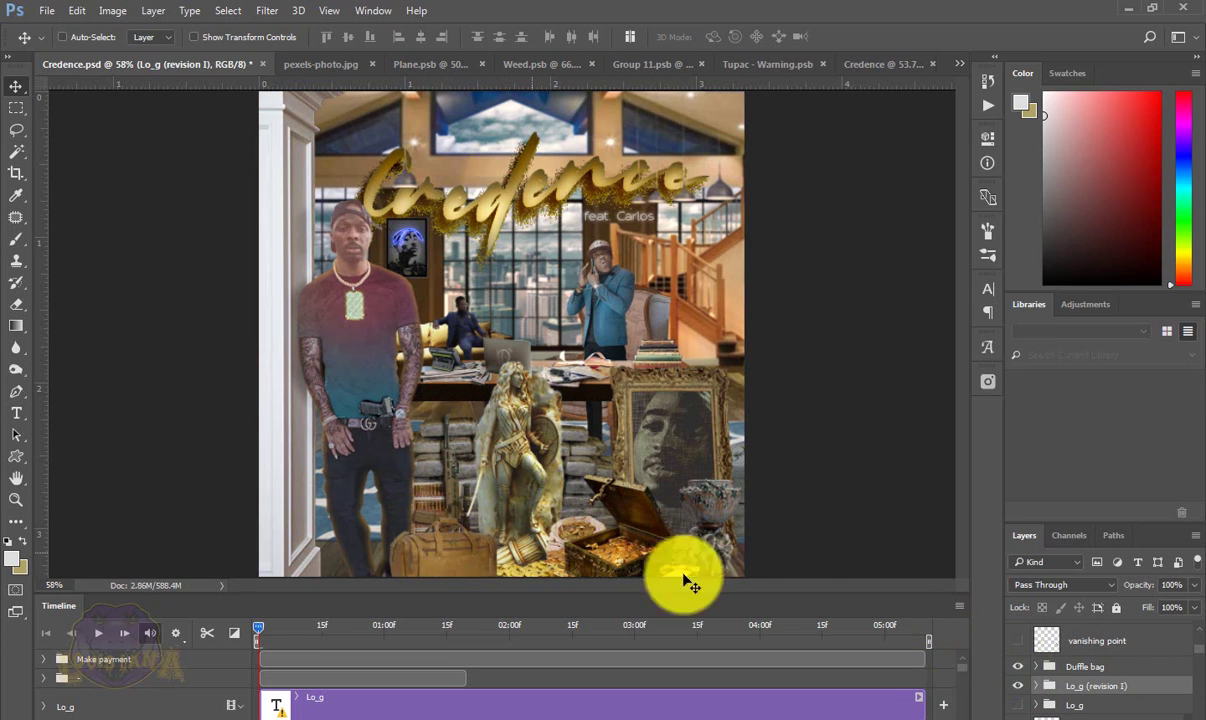
# - Expand the Duffle bag group, toggle its Hue/Saturation adjustment off and on to compare the bag's color, and collapse the group
pyautogui.click(1040, 667)
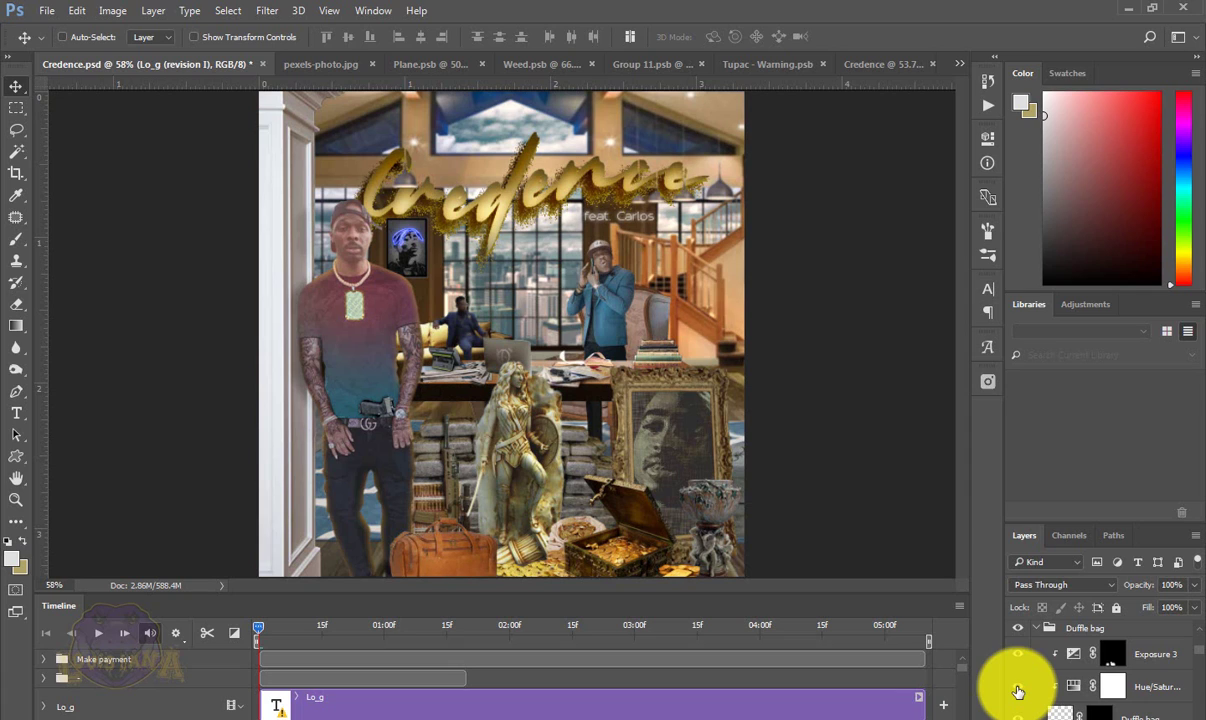
pyautogui.click(1017, 687)
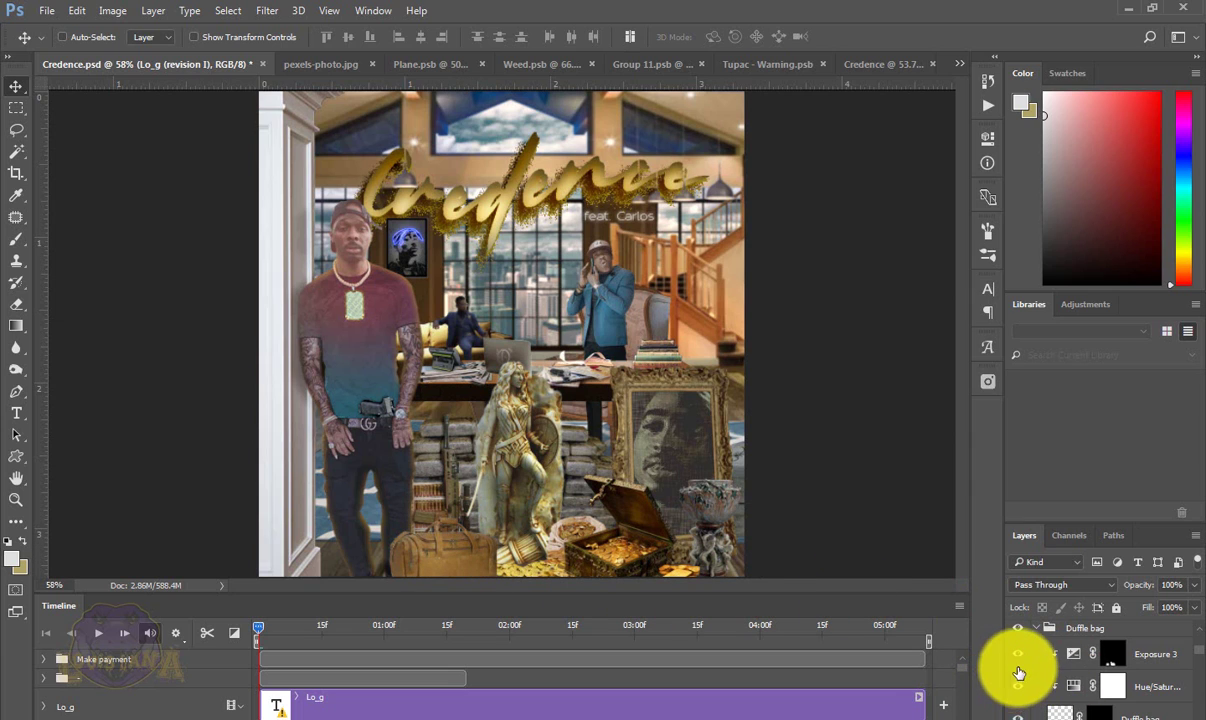
pyautogui.scroll(1, 1043, 663)
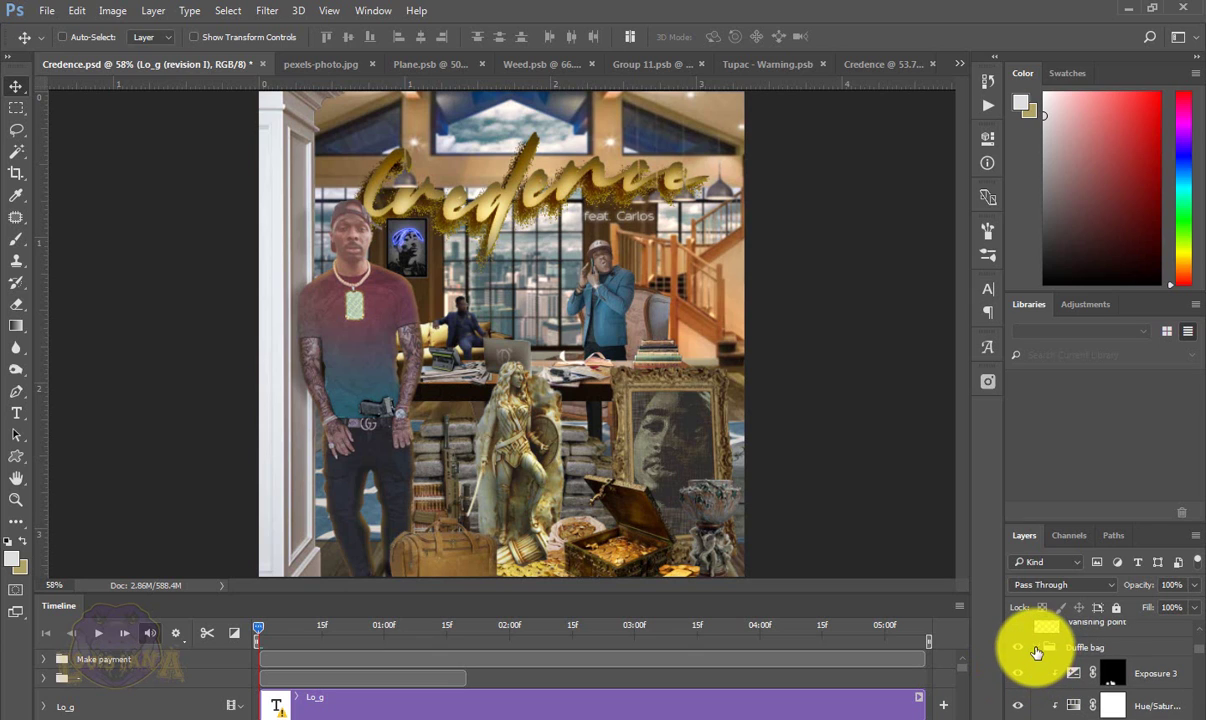
pyautogui.click(1037, 649)
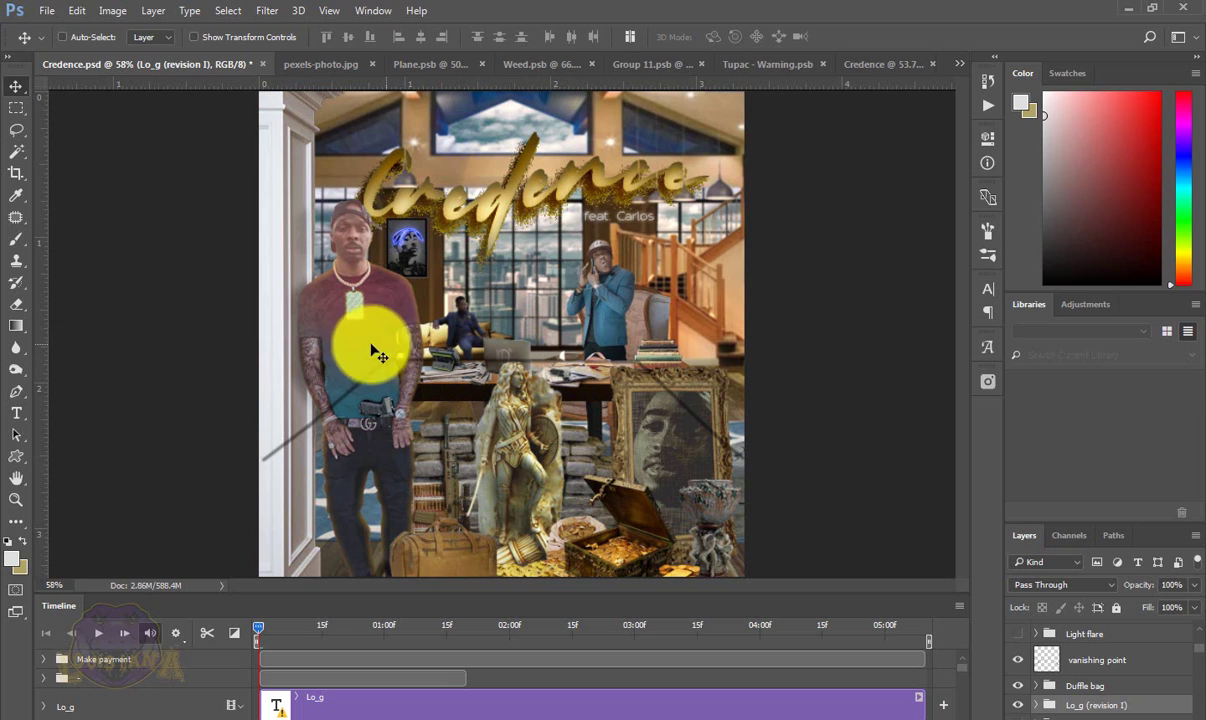
# - Isolate the vanishing point layer to inspect its perspective lines, and restore the visibility of the other layers
pyautogui.keyDown('alt'); pyautogui.click(1019, 662); pyautogui.keyUp('alt')
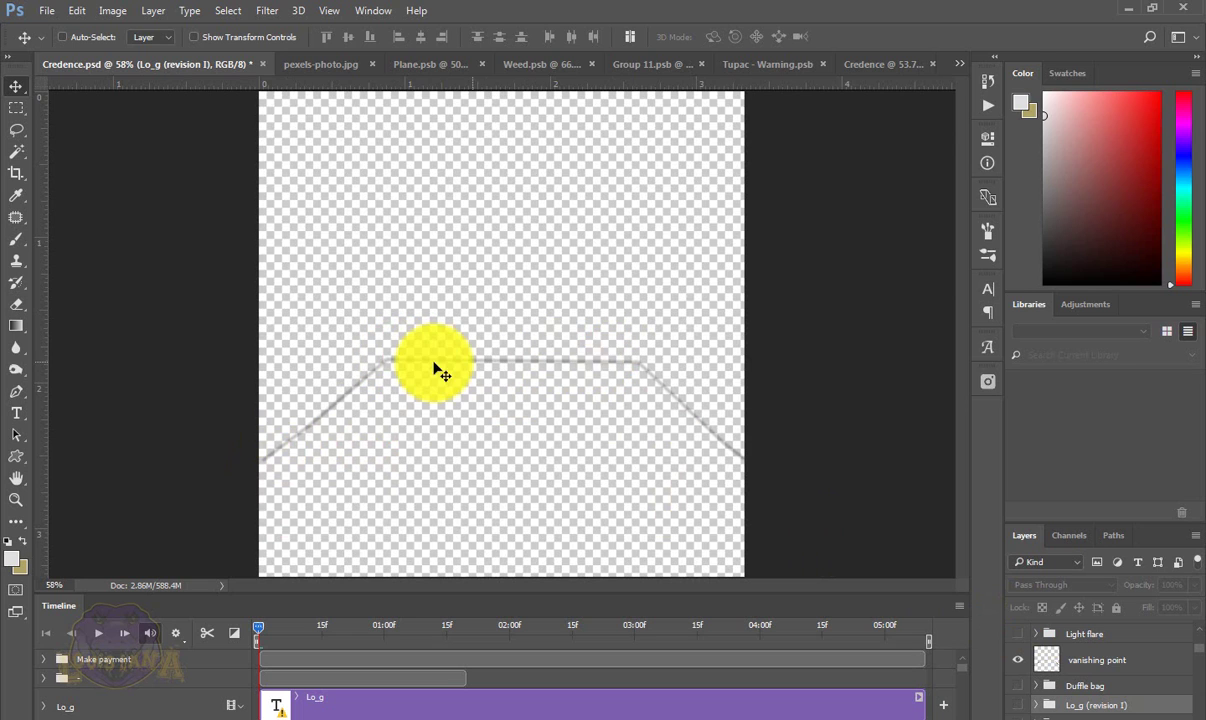
pyautogui.hotkey('ctrl', 'z')
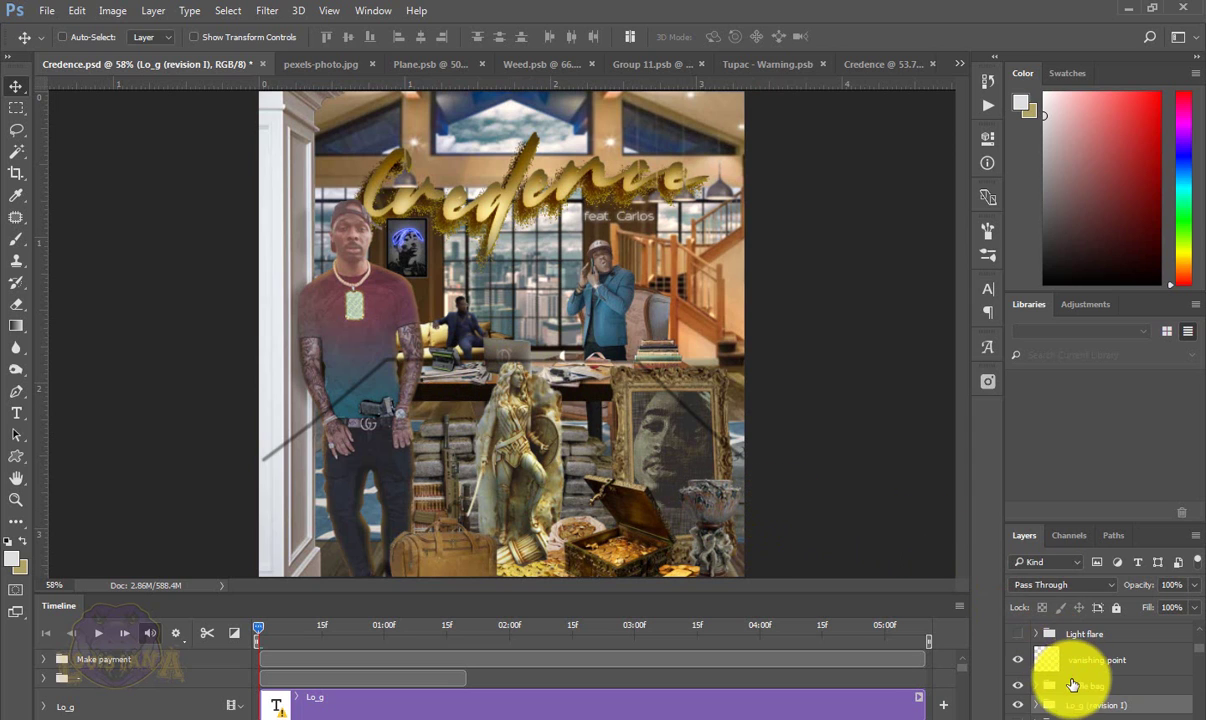
# - Hide the vanishing point guide, show the Light flare and Color Grade groups, and open the Color Lookup 2 adjustment's settings
pyautogui.scroll(1, 1027, 648)
pyautogui.click(1027, 648)
pyautogui.click(1019, 637)
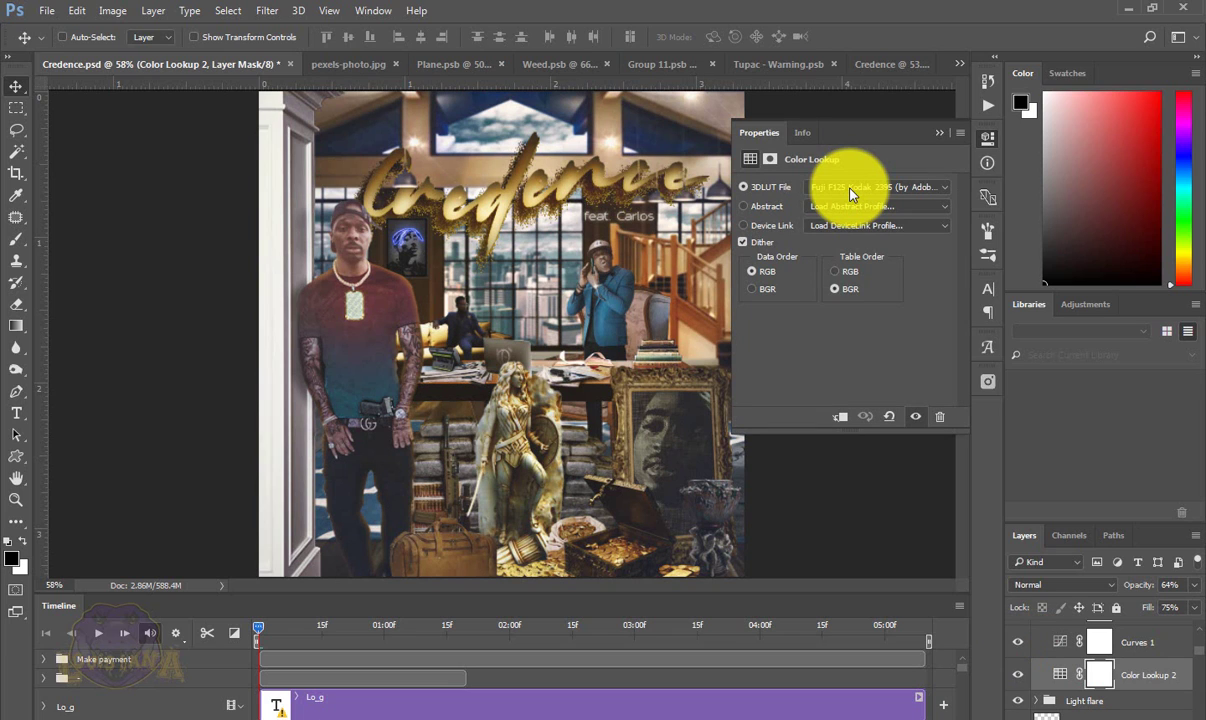
# - Compare the image with Curves 1 off and on, and examine the settings of the Curves 1 and Color Lookup 3 adjustments
pyautogui.click(1019, 648)
pyautogui.click(1019, 648)
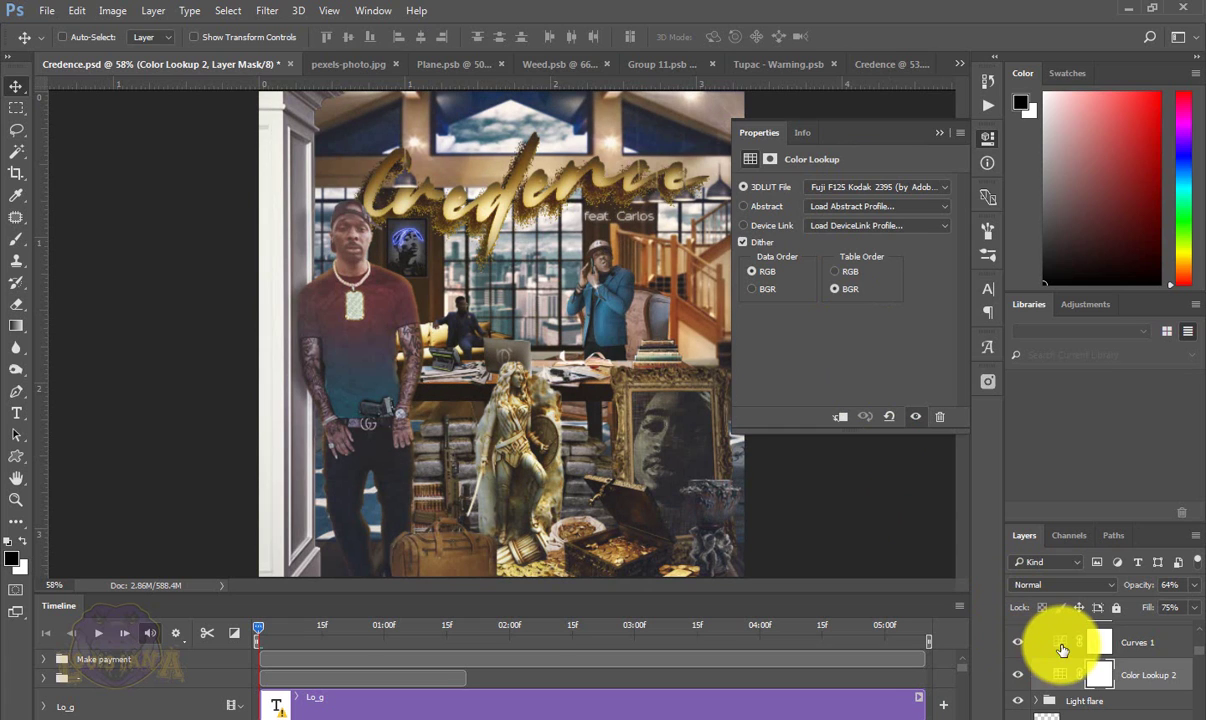
pyautogui.click(1062, 648)
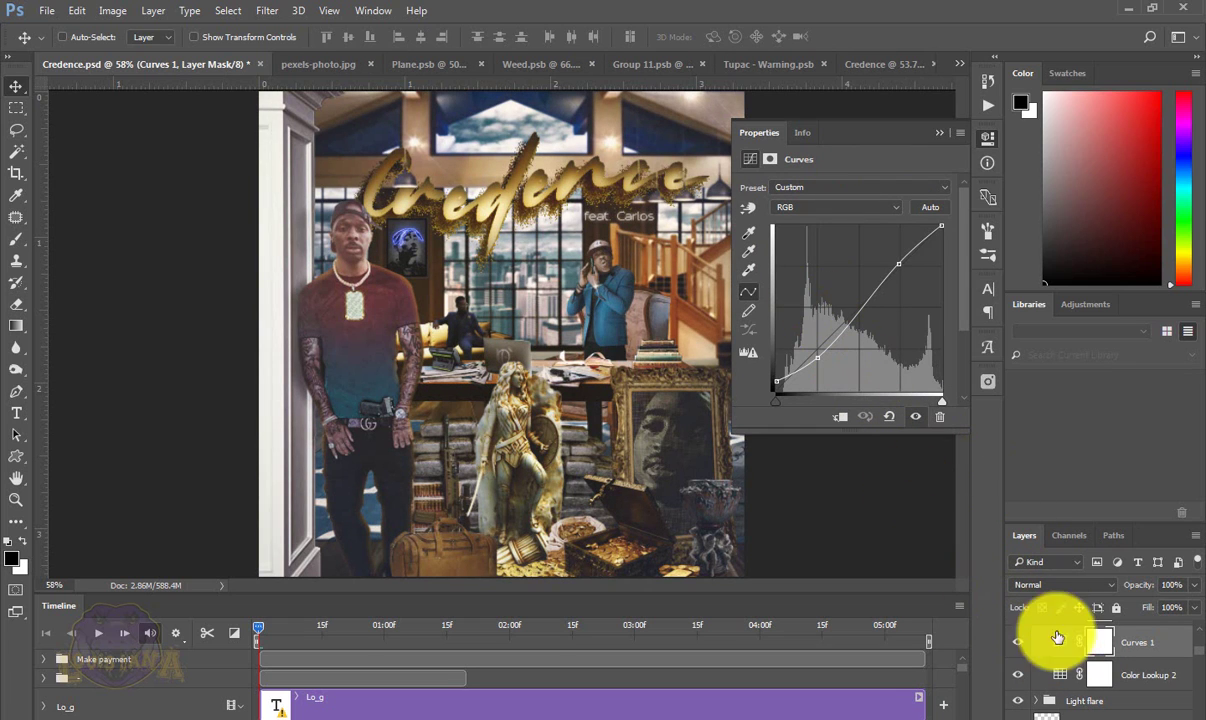
pyautogui.scroll(2, 1099, 655)
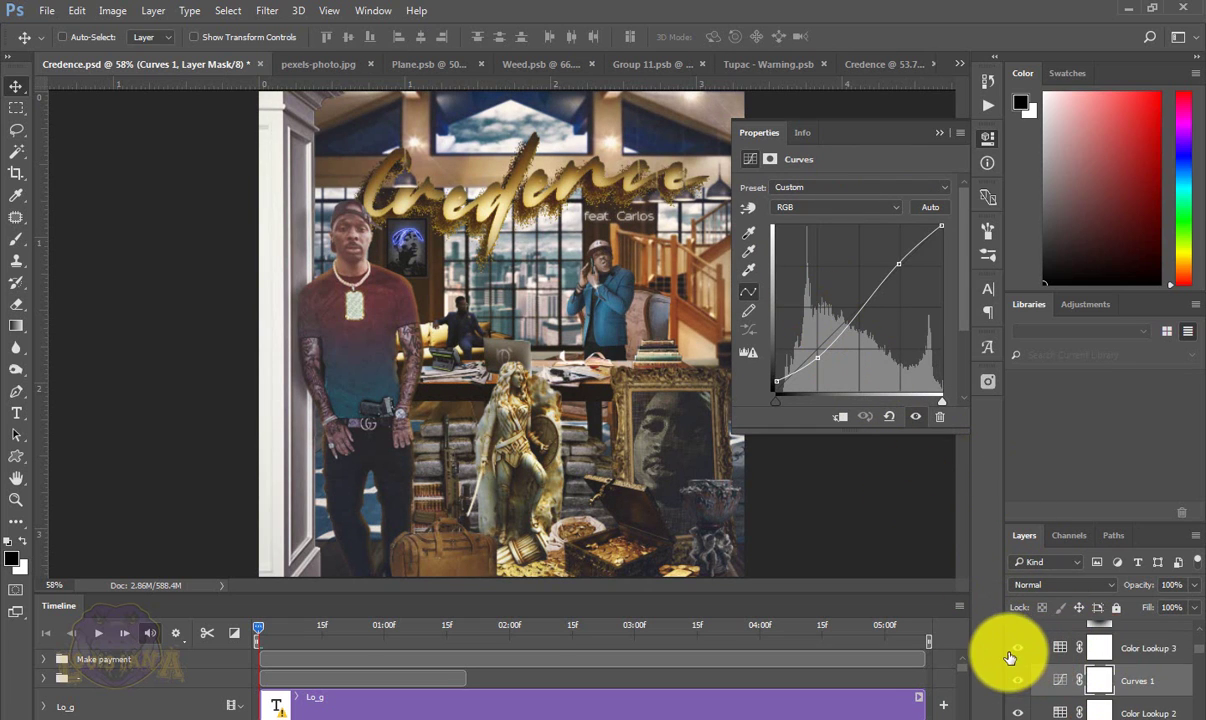
pyautogui.click(1019, 648)
pyautogui.scroll(1, 1017, 656)
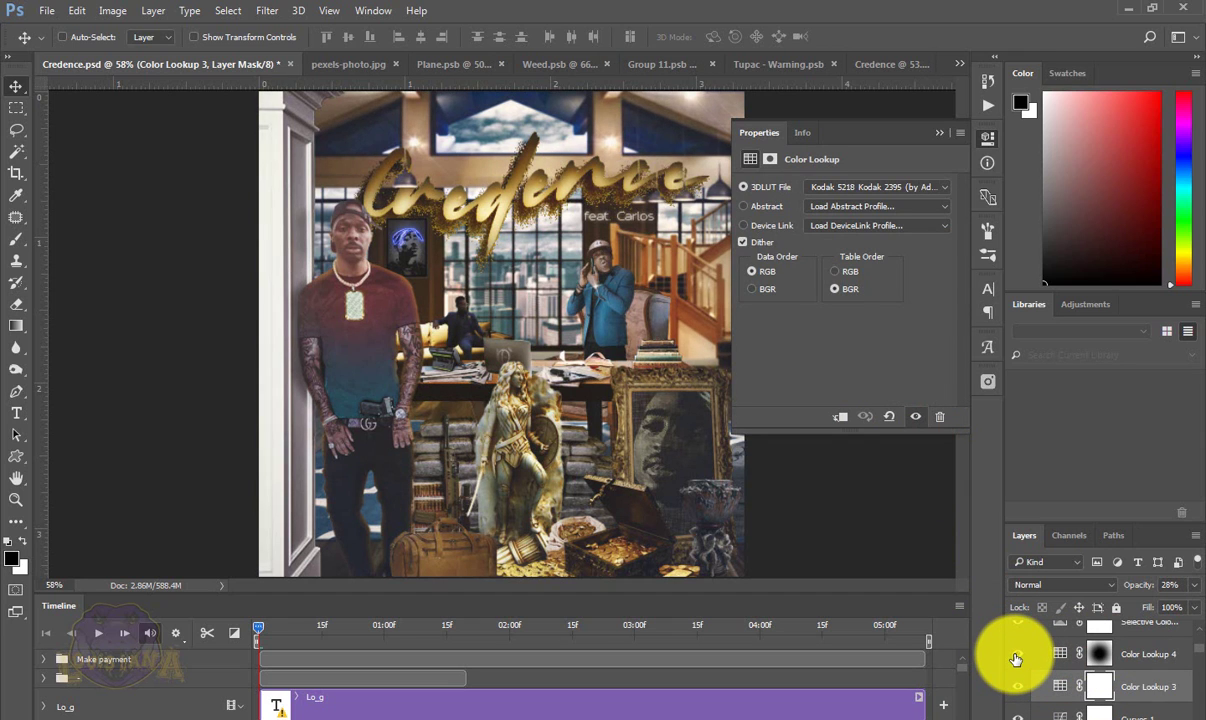
# - Toggle Color Lookup 4 off and on, and inspect its layer mask and 3DLUT file setting
pyautogui.click(1017, 654)
pyautogui.click(1017, 654)
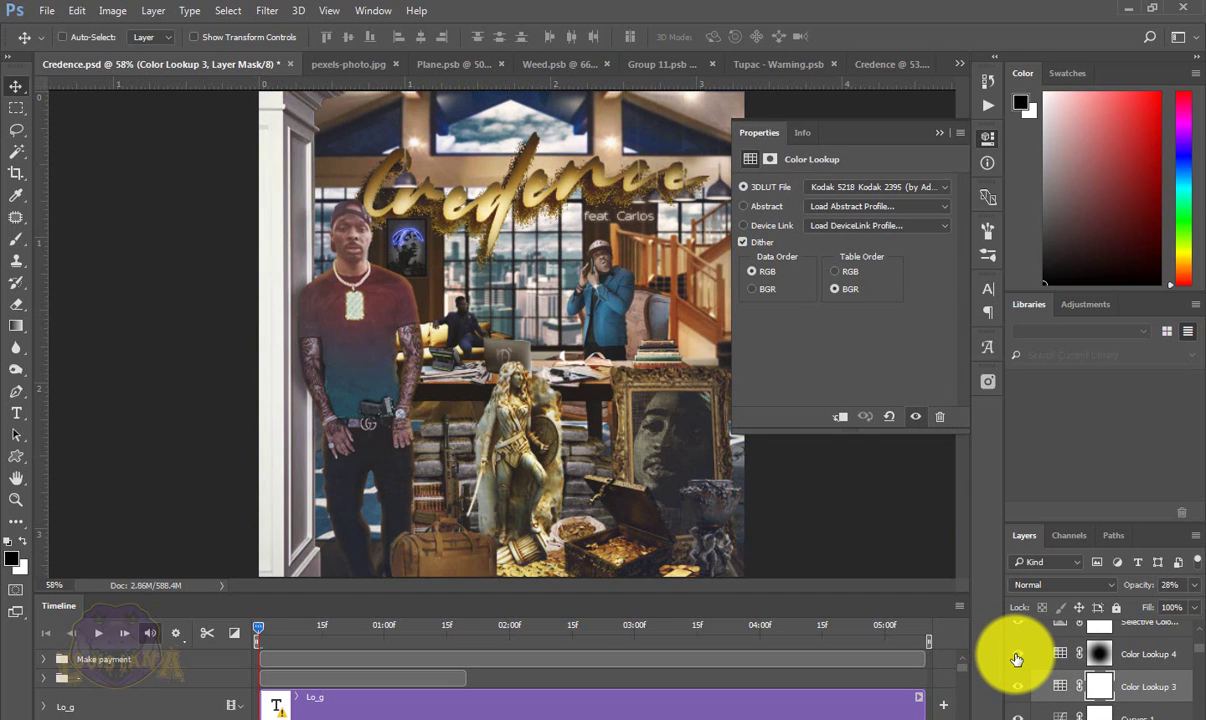
pyautogui.click(1100, 656)
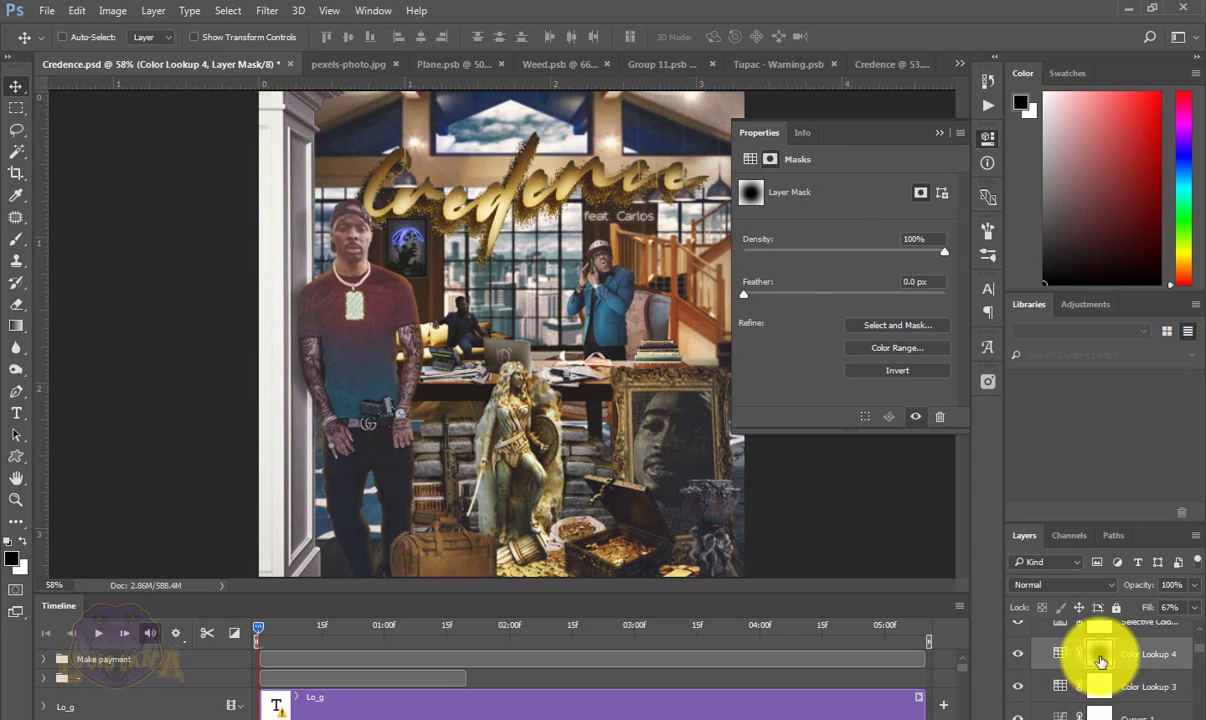
pyautogui.click(1090, 710)
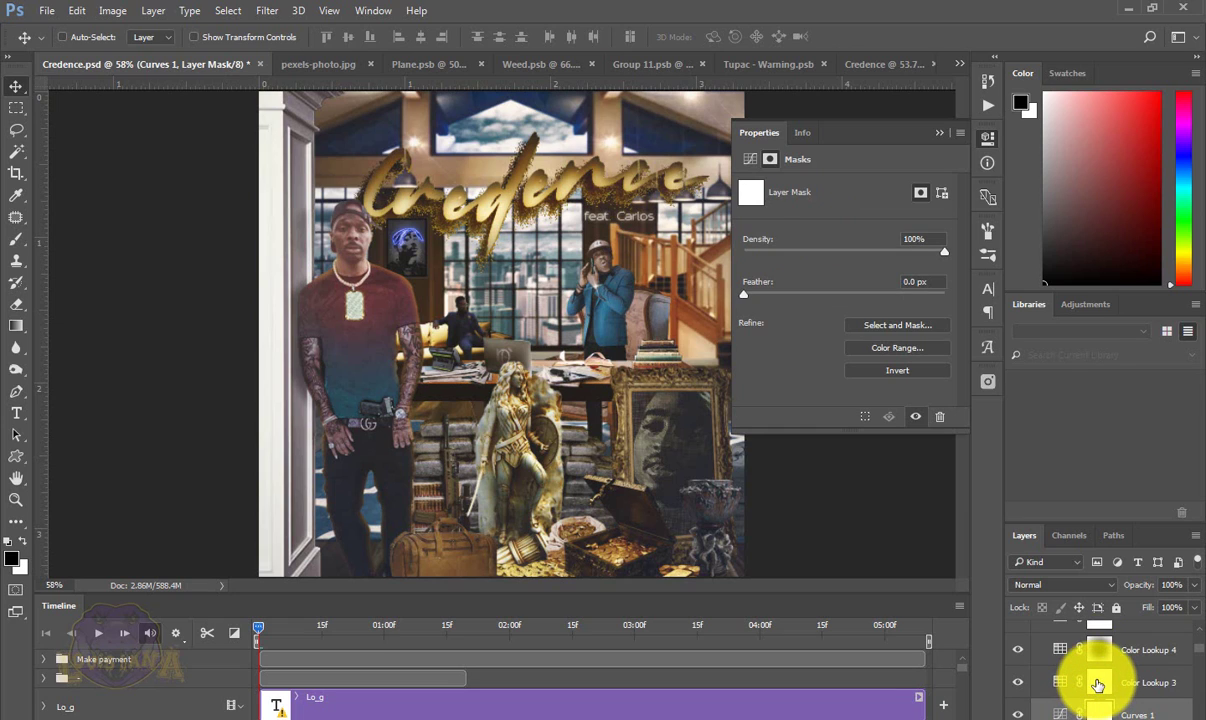
pyautogui.click(1060, 650)
pyautogui.scroll(1, 1019, 660)
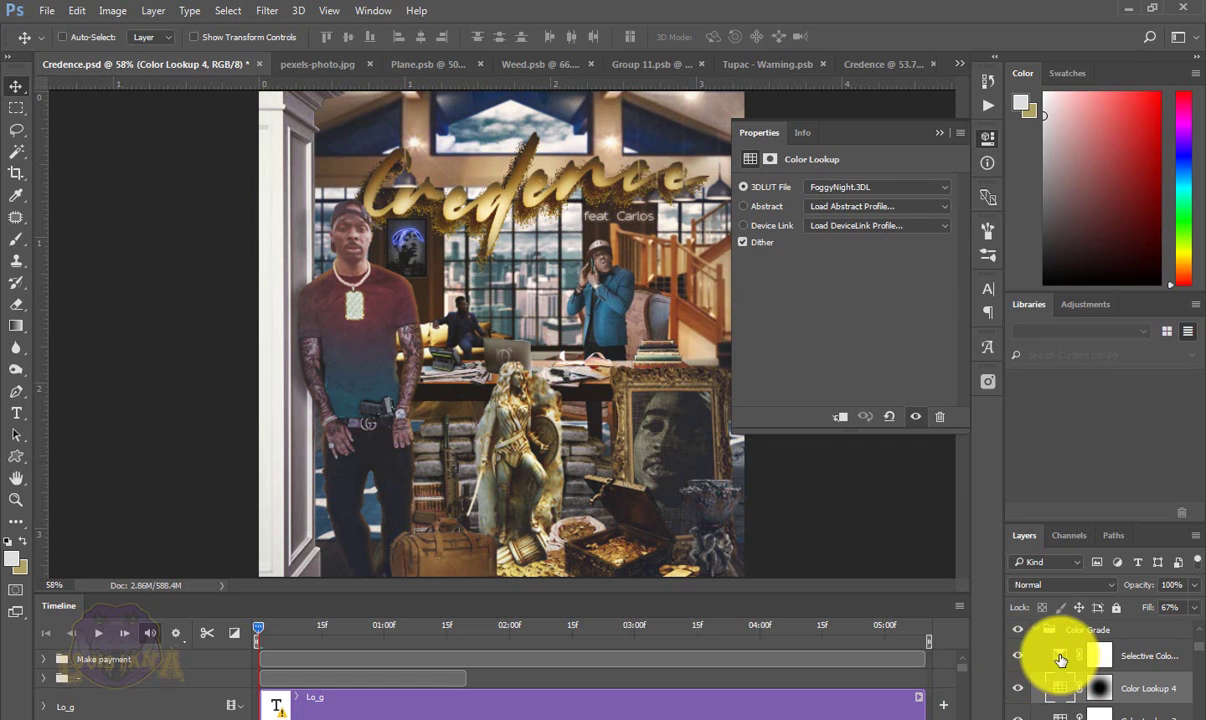
# - Check the Selective Color adjustment's settings for the reds, close them, and collapse the Color Grade group
pyautogui.click(1060, 658)
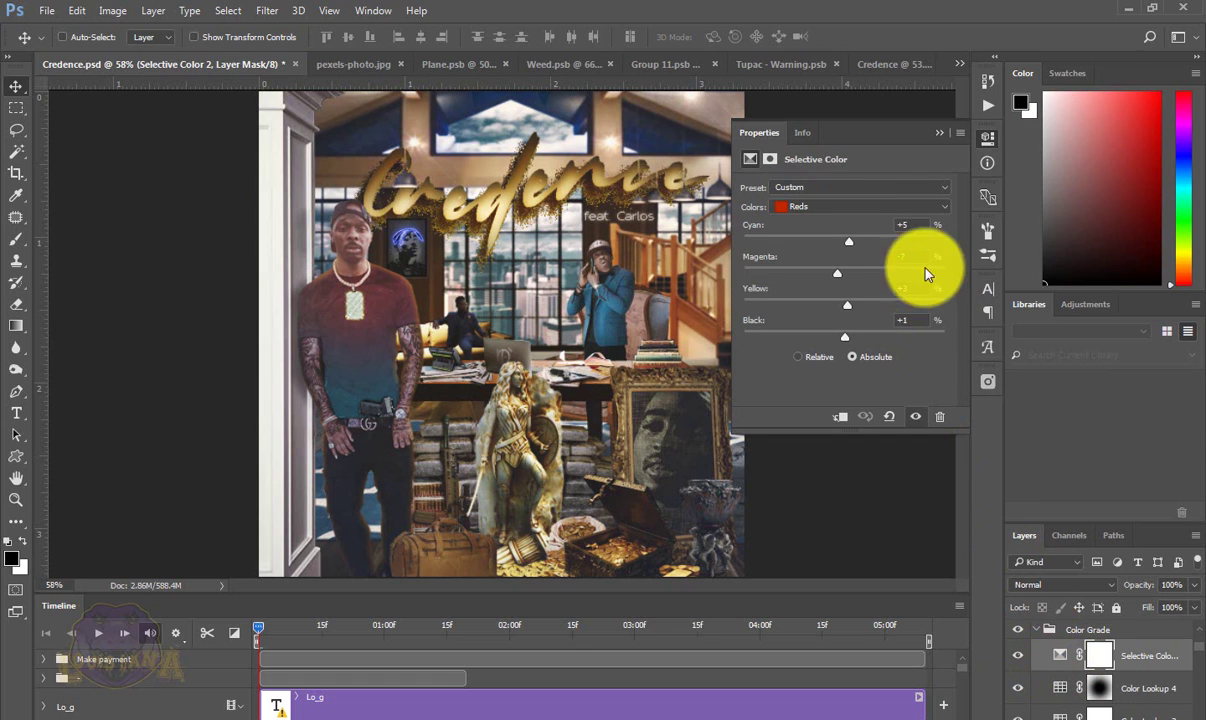
pyautogui.click(987, 141)
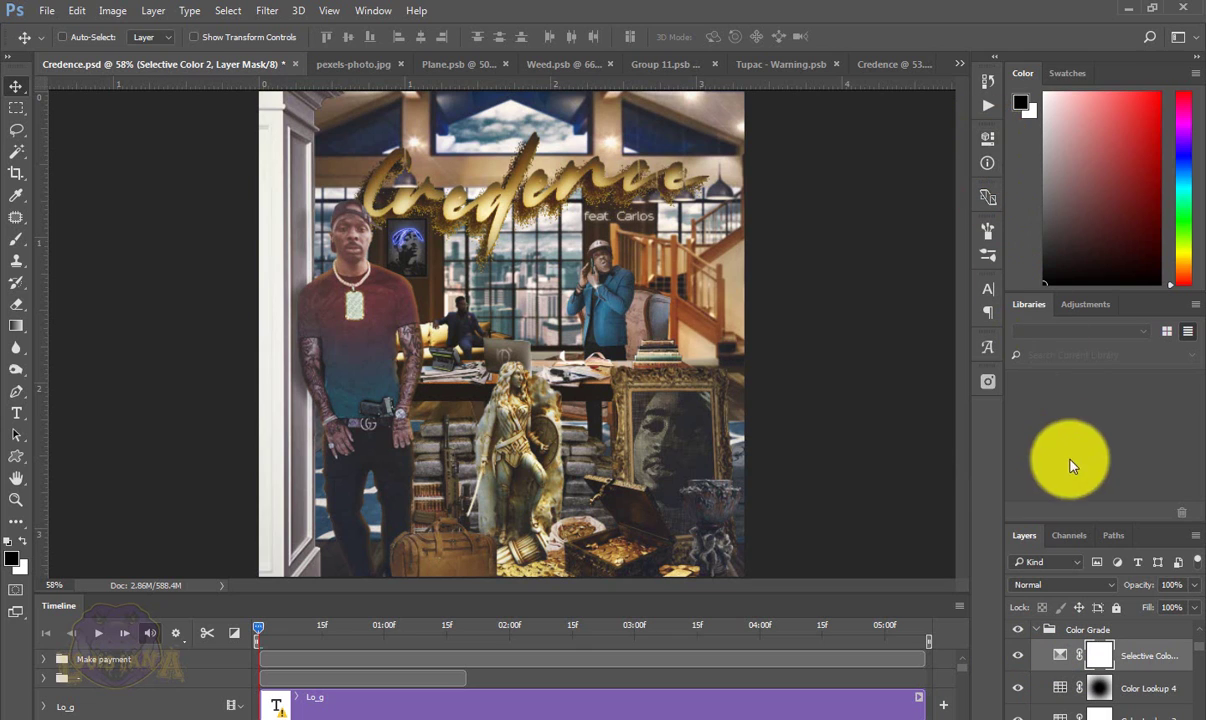
pyautogui.click(1038, 633)
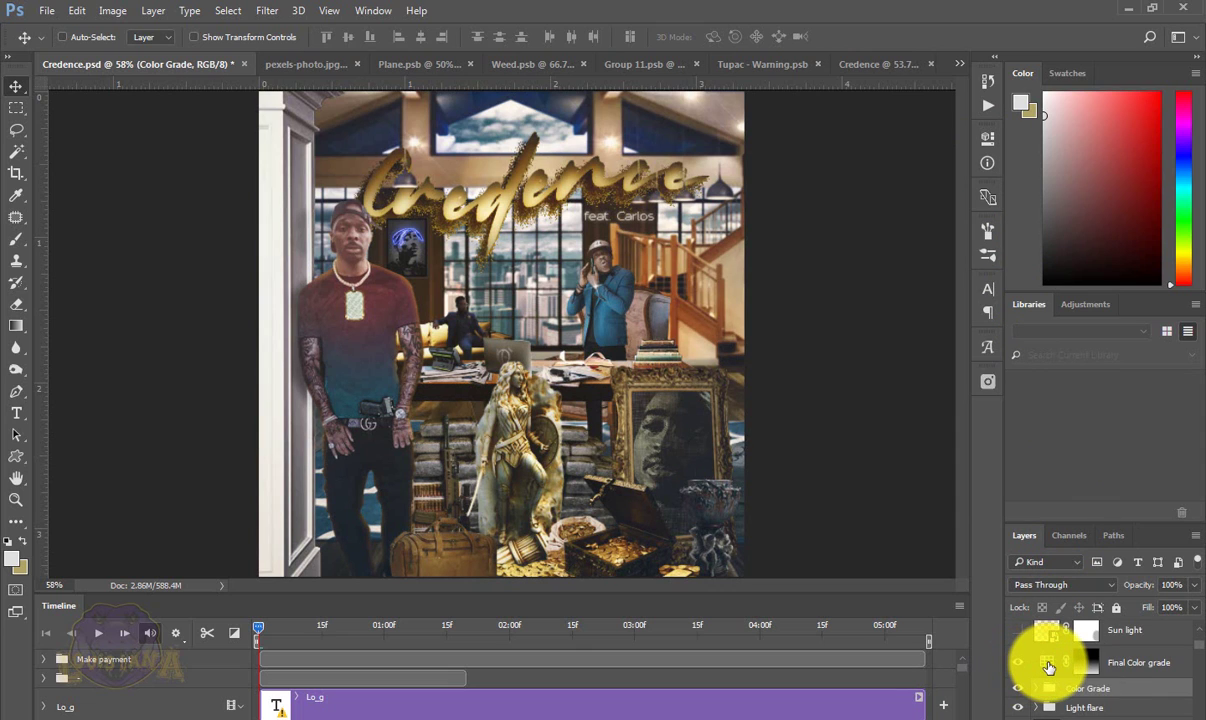
# - Open the Final Color grade adjustment's settings to examine its 3DLUT file
pyautogui.doubleClick(1048, 666)
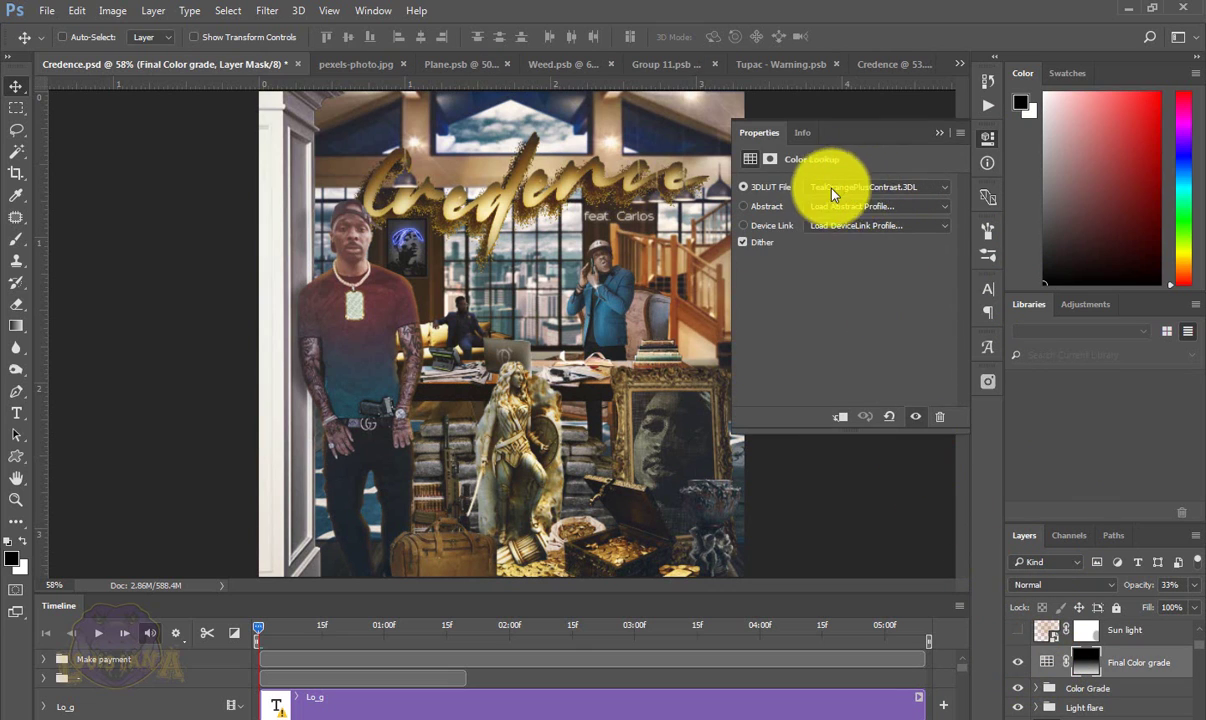
# - Compare the image with the Final Color grade adjustment off and on, and reveal the Sun light layer, toggling it to compare its effect
pyautogui.click(1017, 662)
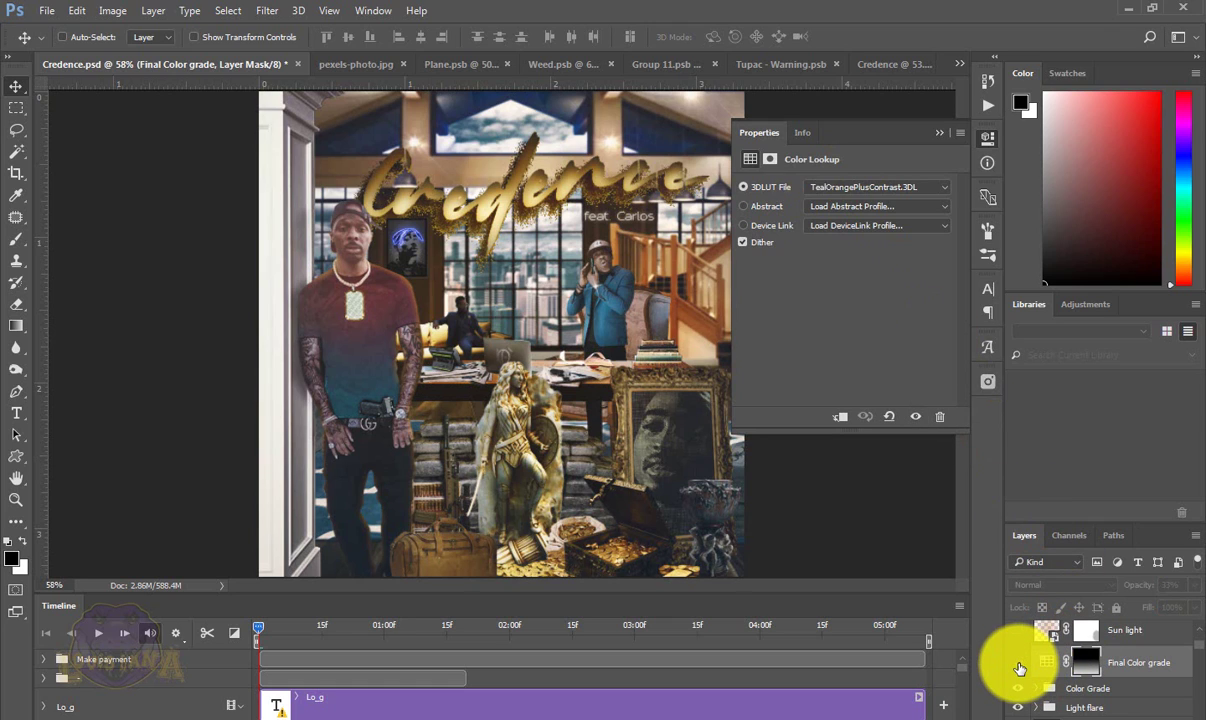
pyautogui.click(1018, 664)
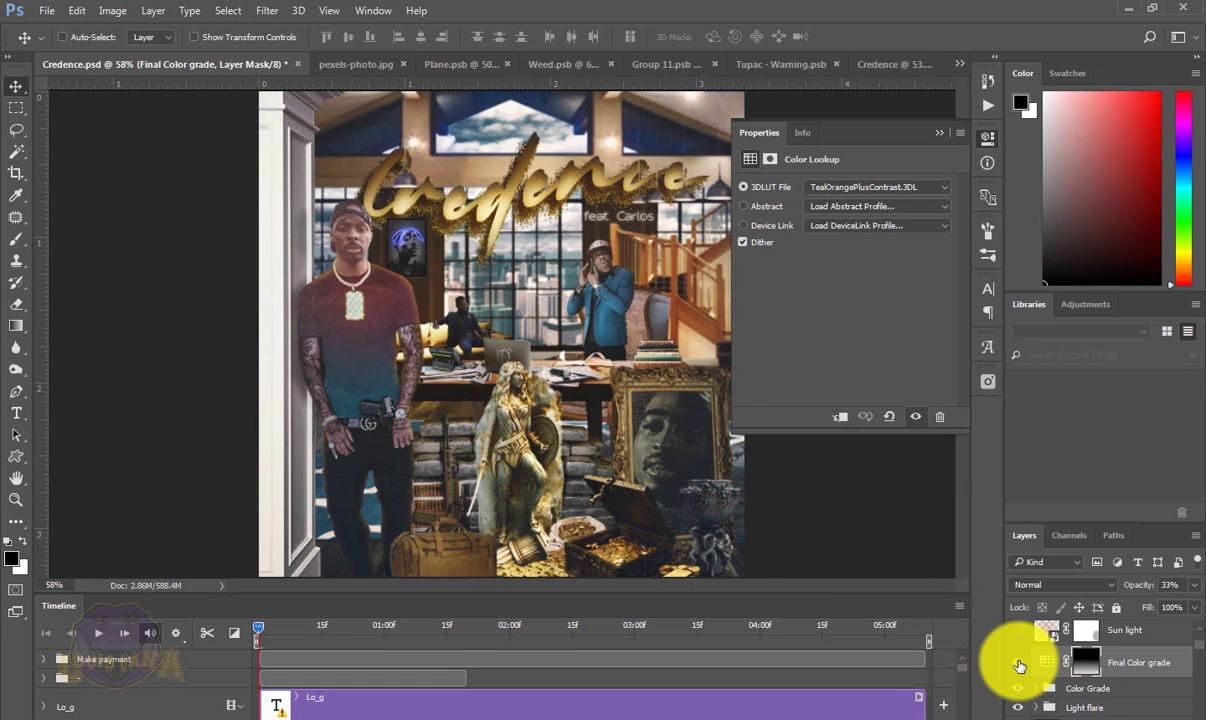
pyautogui.scroll(2, 1018, 664)
pyautogui.click(1018, 688)
pyautogui.click(1018, 688)
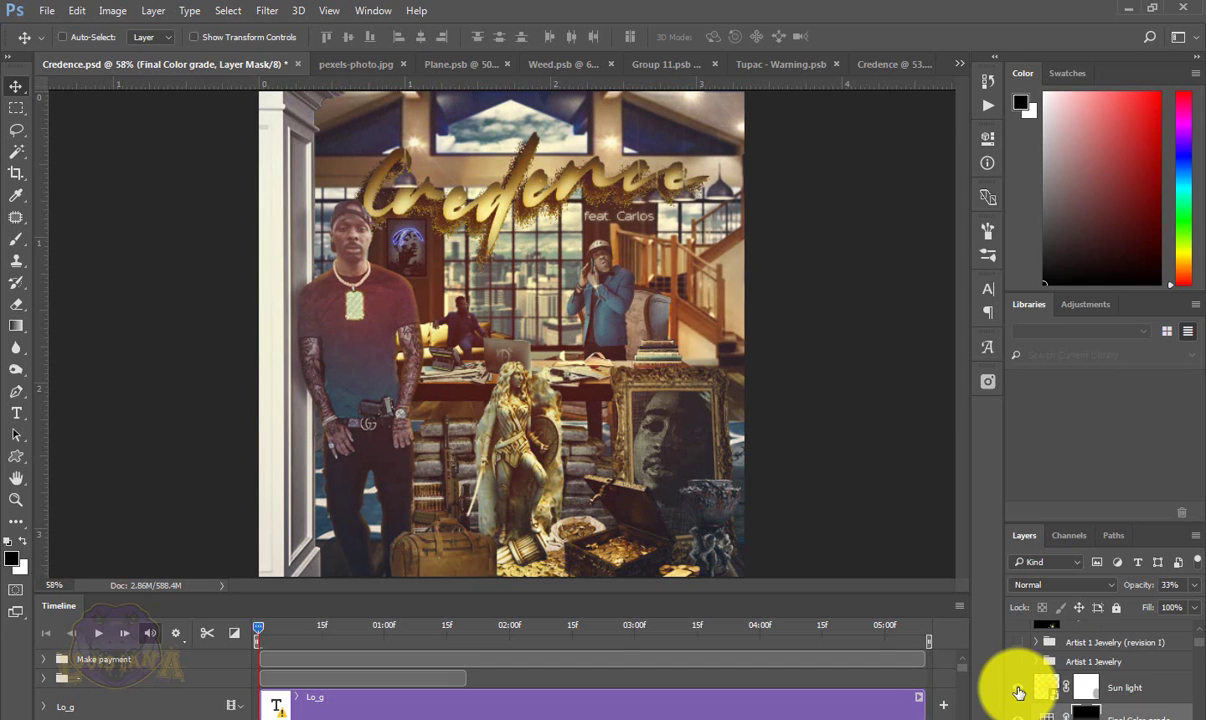
pyautogui.click(1018, 690)
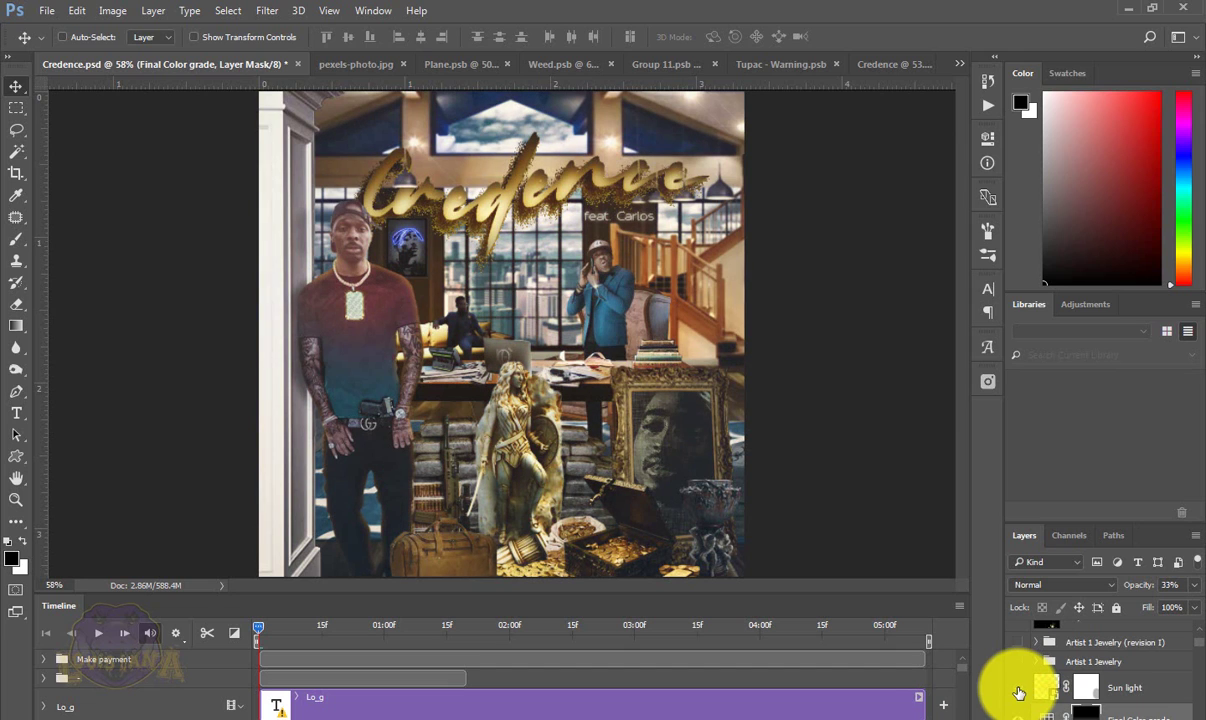
pyautogui.click(1018, 690)
pyautogui.click(1018, 689)
pyautogui.click(1018, 689)
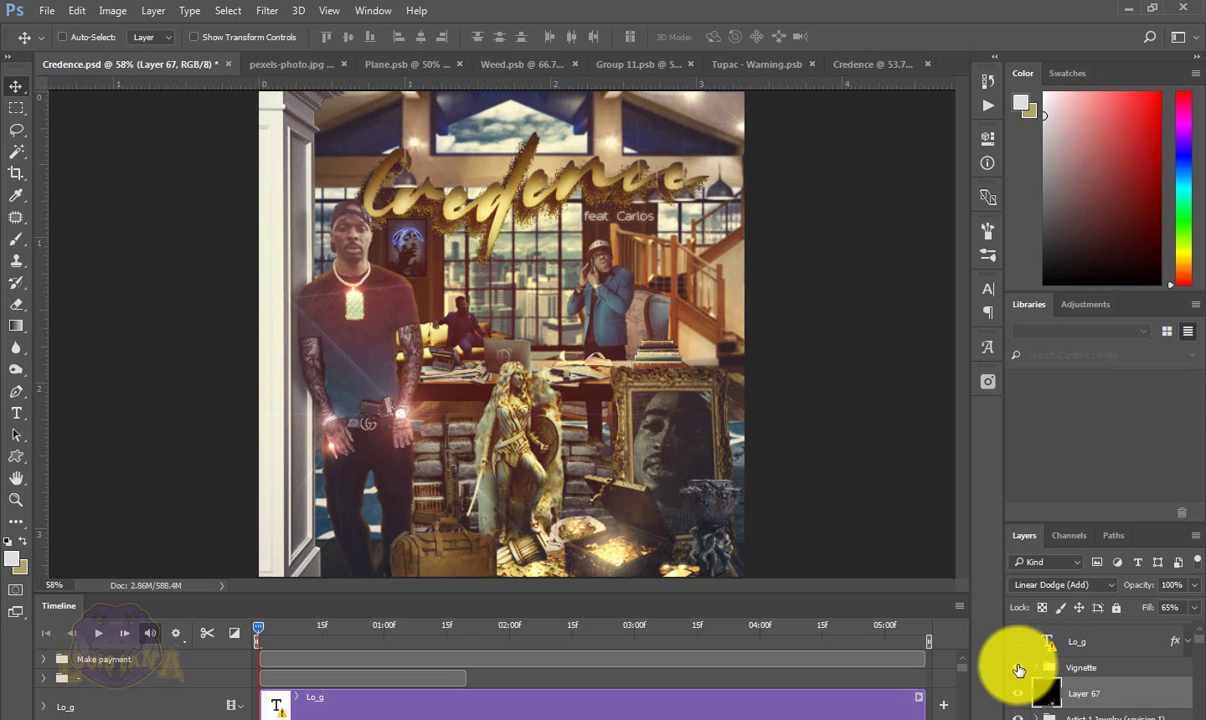
# - Make the Vignette group visible and expand it to reach its adjustment layers
pyautogui.click(1018, 667)
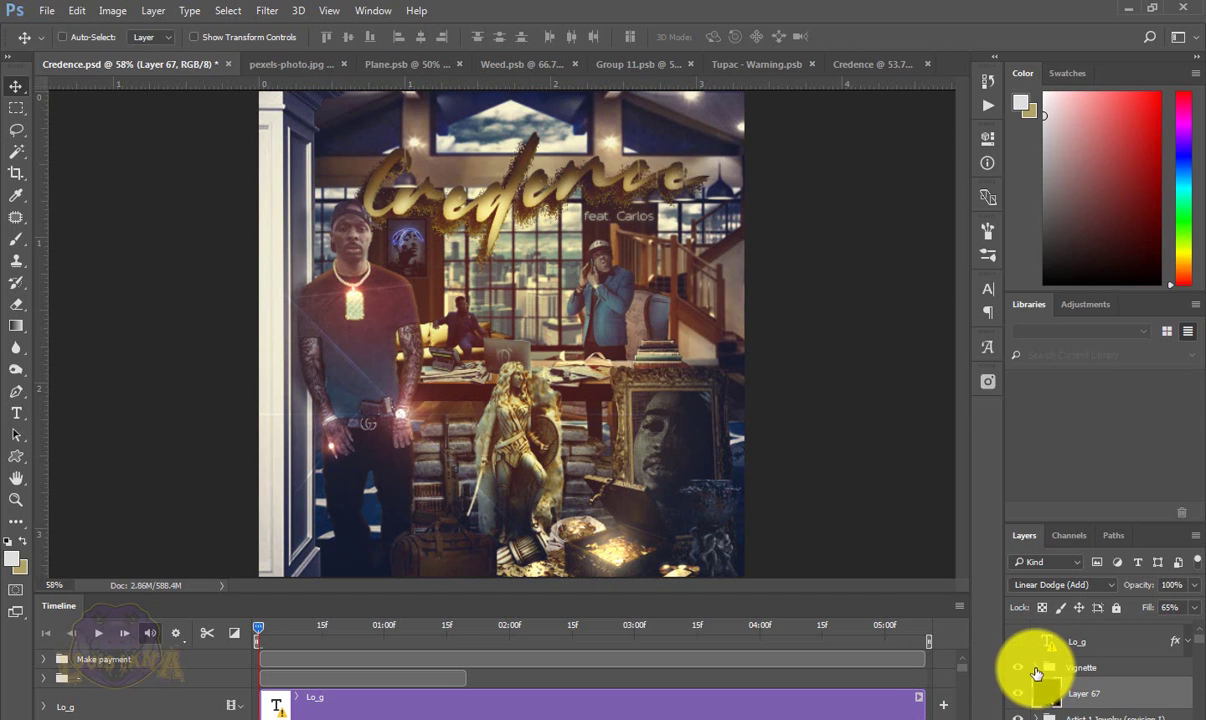
pyautogui.click(1037, 667)
pyautogui.scroll(-5, 1175, 660)
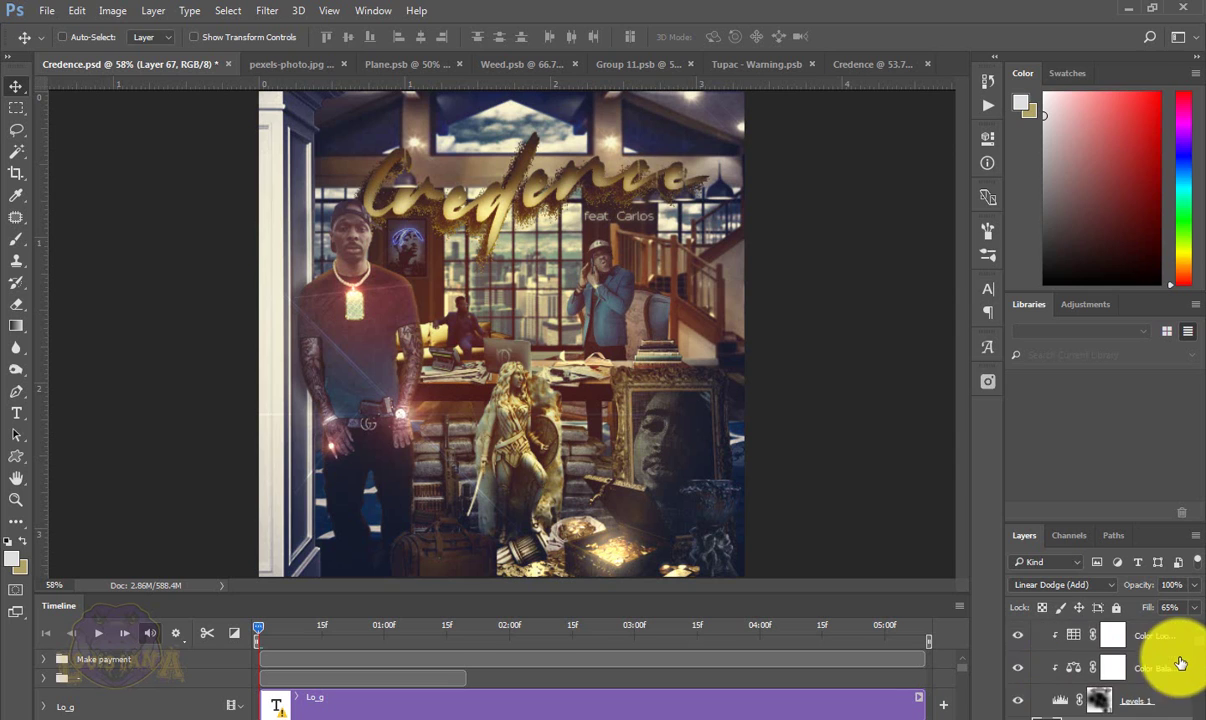
# - Examine the settings of the Vignette group's Levels 1 adjustment, and view its layer mask alone on the canvas before leaving the mask view
pyautogui.doubleClick(1060, 686)
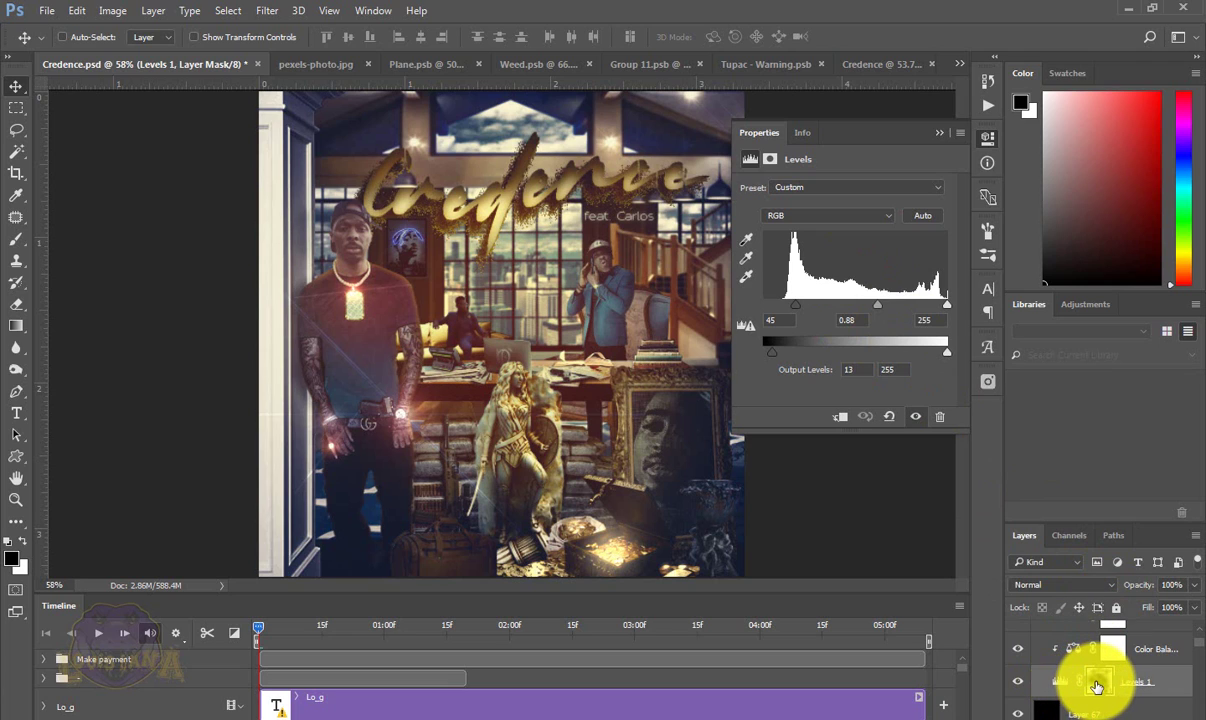
pyautogui.click(1097, 685)
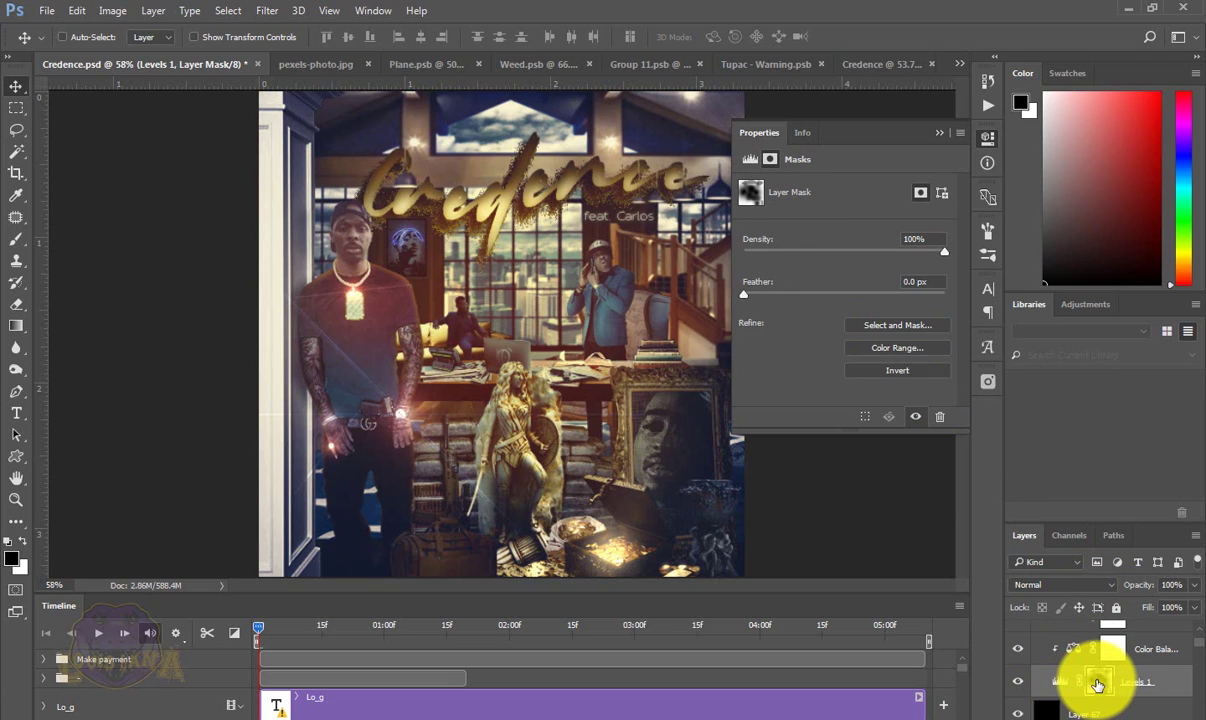
pyautogui.click(989, 140)
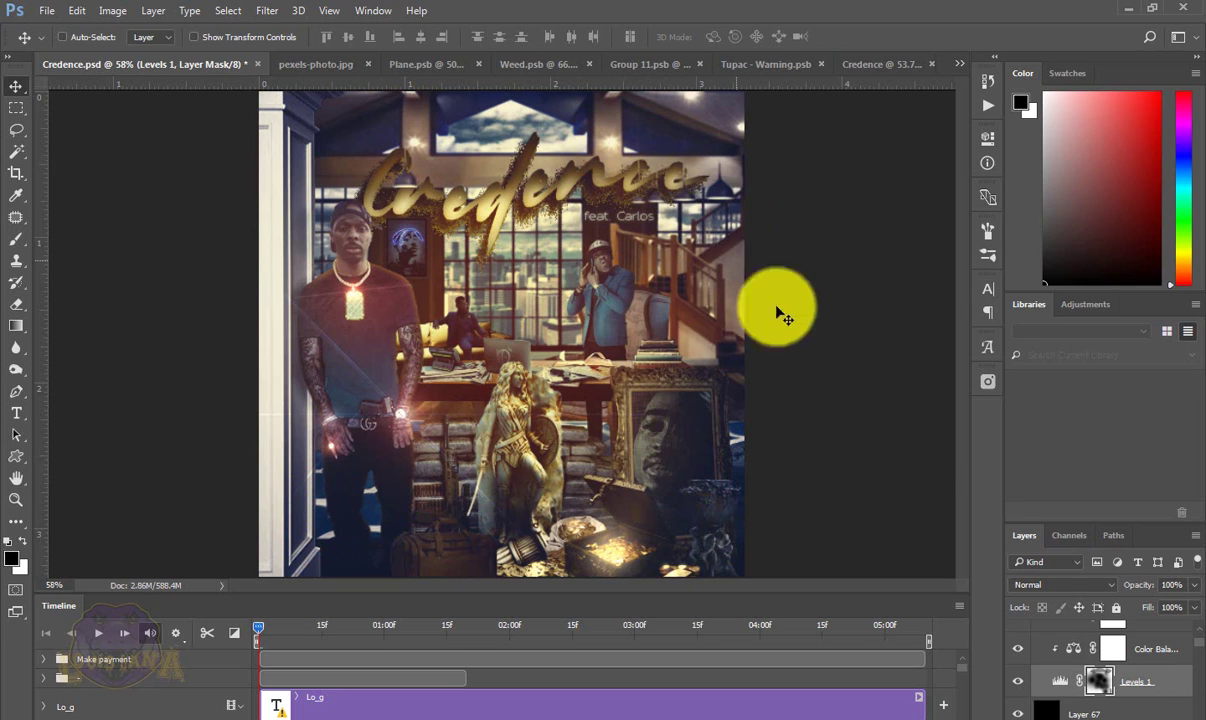
pyautogui.keyDown('alt'); pyautogui.click(1100, 684); pyautogui.keyUp('alt')
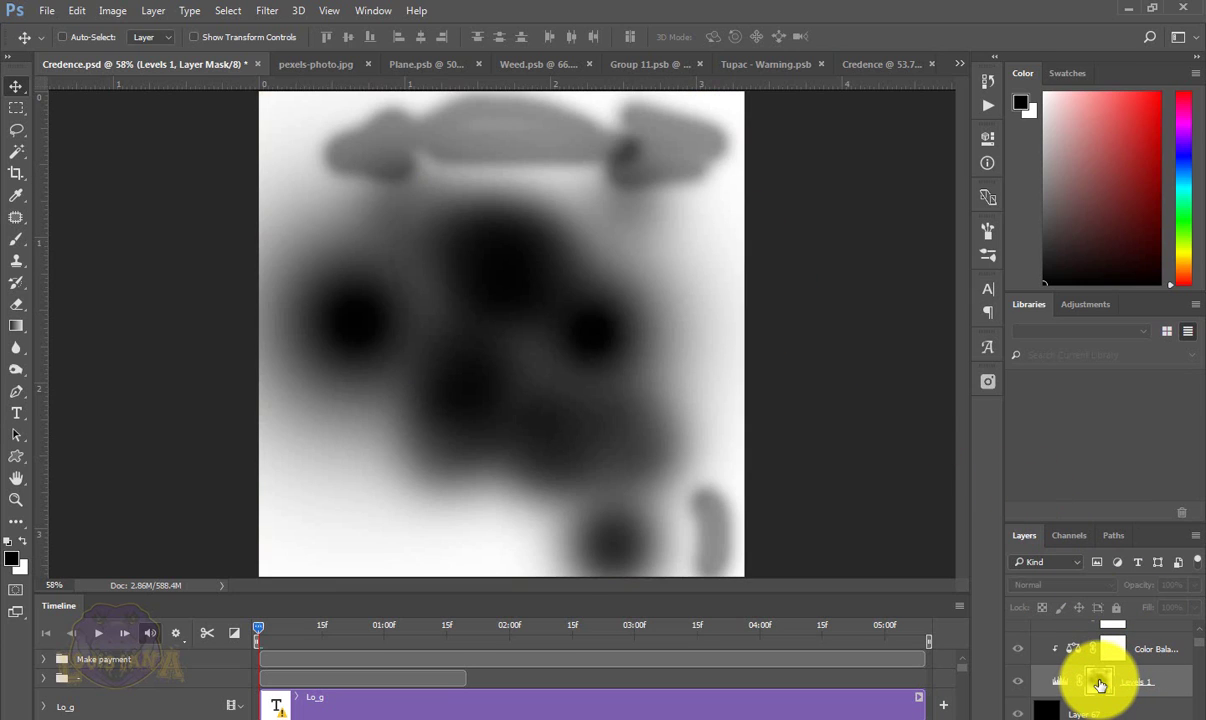
pyautogui.click(1022, 681)
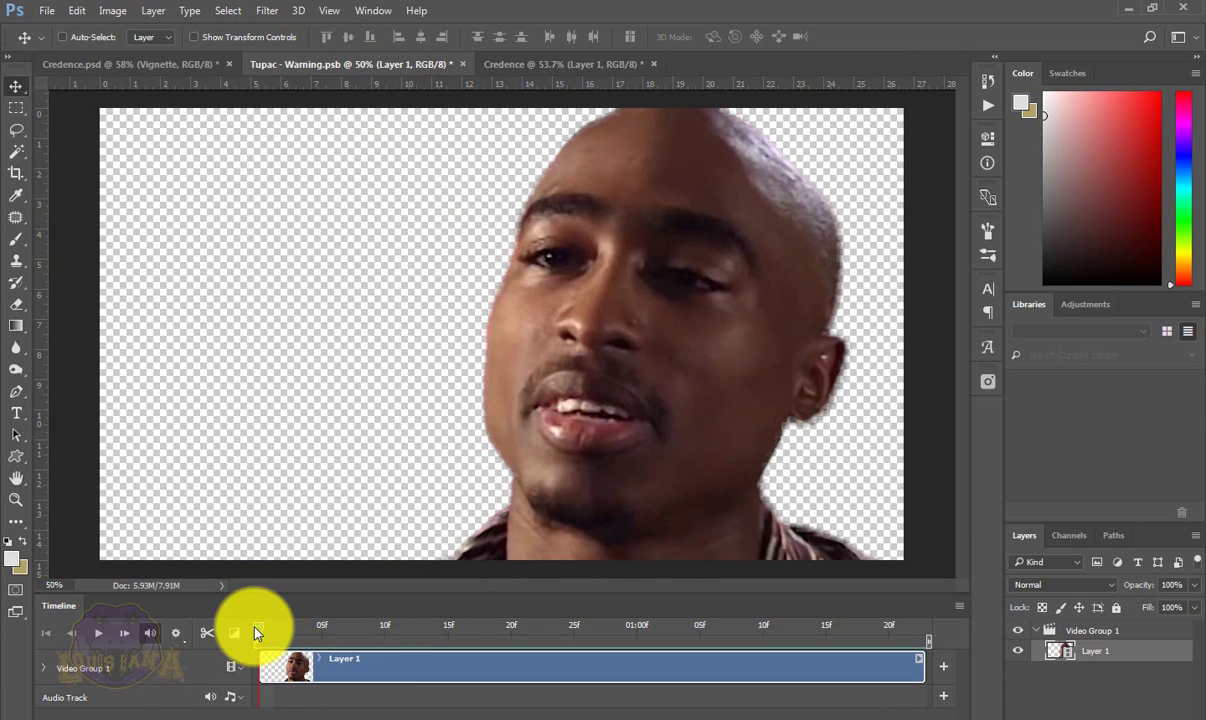
# - Play the face clip in Tupac - Warning.psb for a few frames and close that document
pyautogui.press('space')
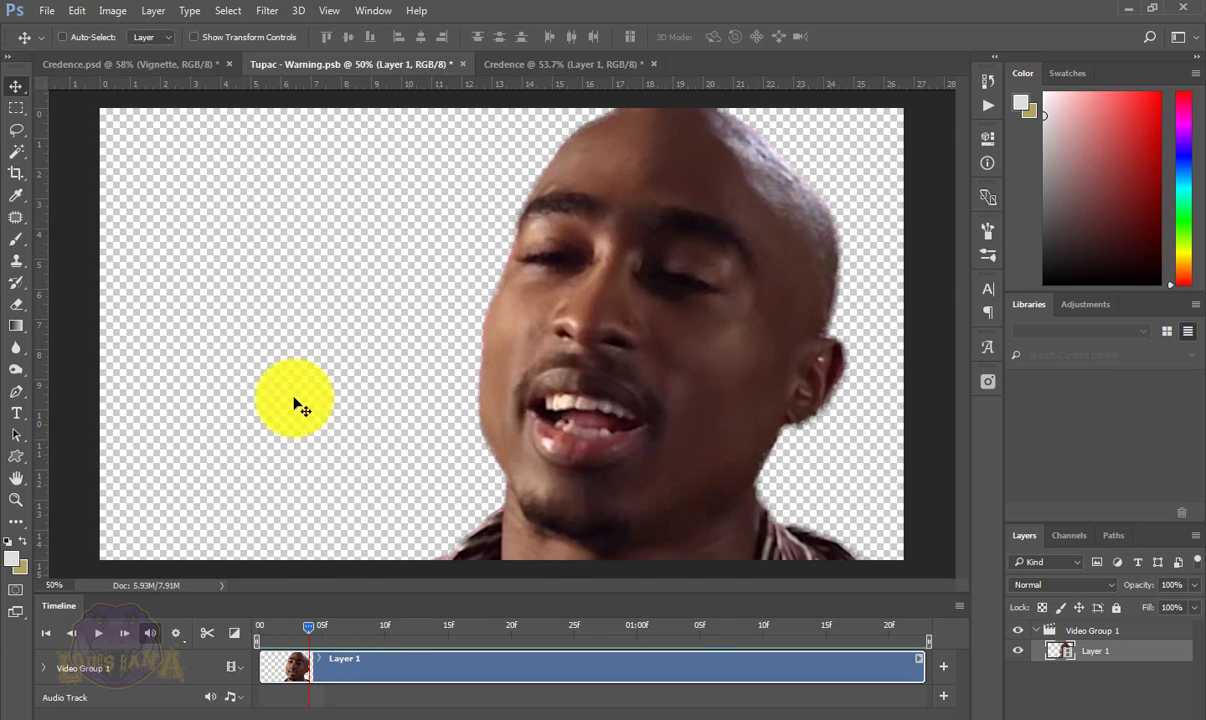
pyautogui.hotkey('ctrl', 'w')
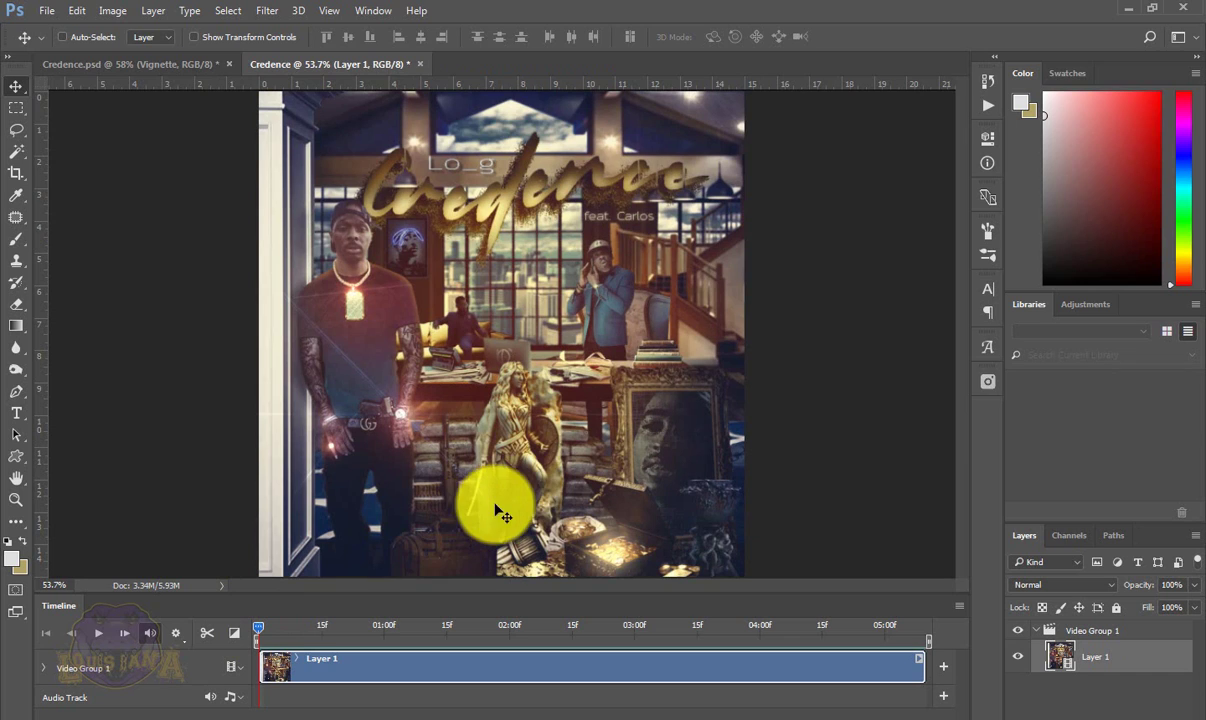